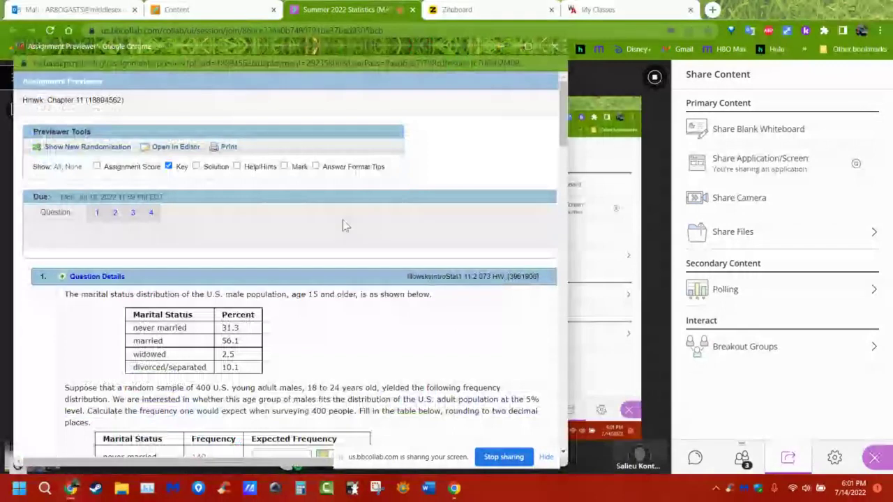
Bring up the Wabbitemu calculator beside the assignment preview, widen the preview to meet it, and return the calculator to its home screen.
left_click(352, 491)
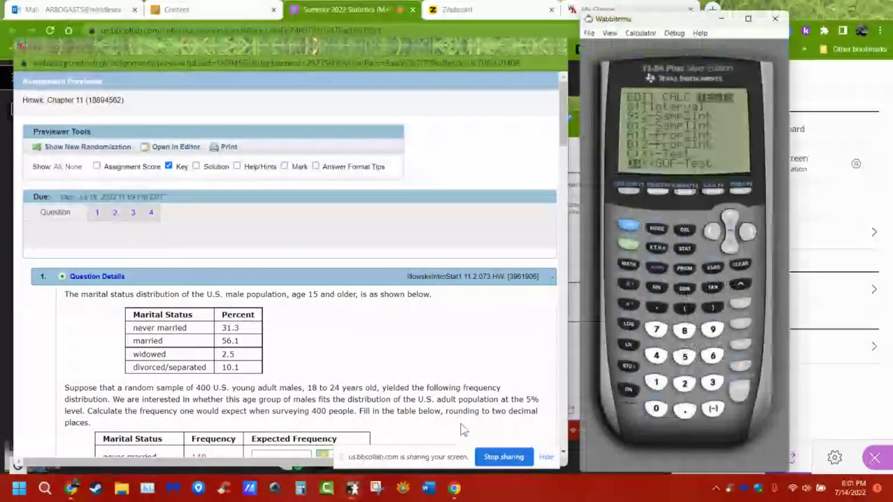
left_click_drag(655, 21, 750, 19)
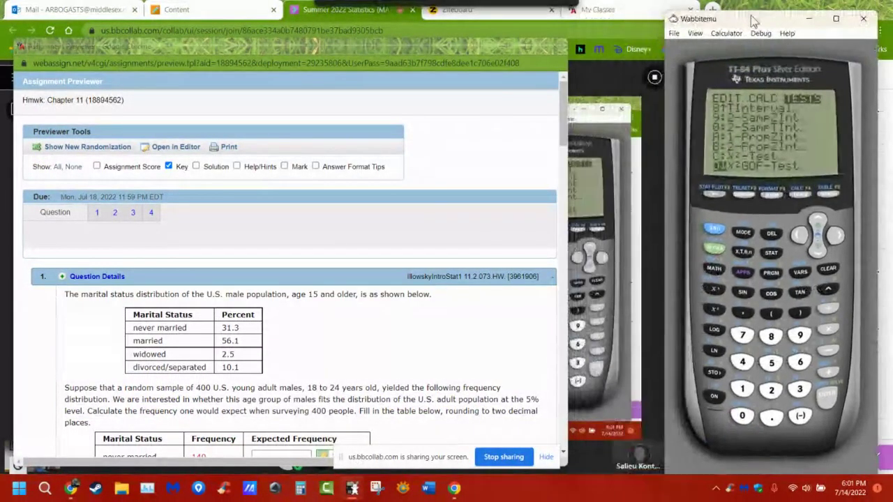
left_click(569, 152)
left_click_drag(569, 152, 663, 154)
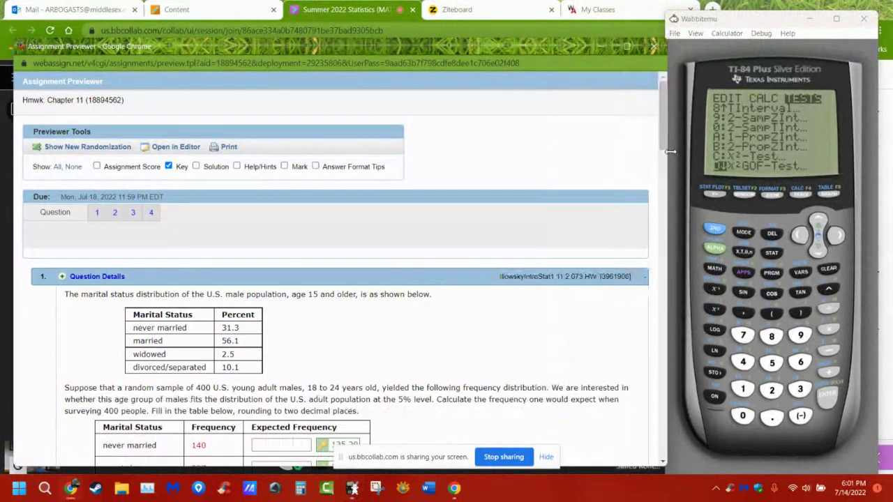
left_click(824, 272)
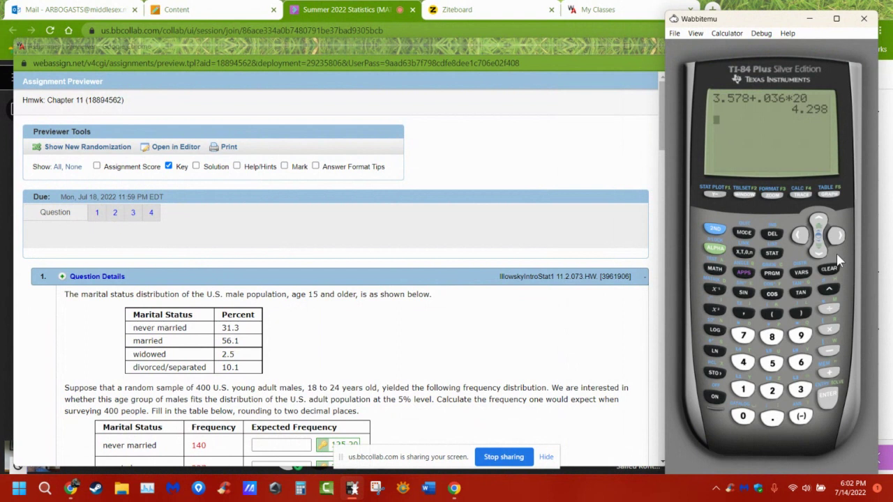
Minimize the assignment preview window and shift the calculator slightly down, clear of the browser's tabs.
left_click(586, 50)
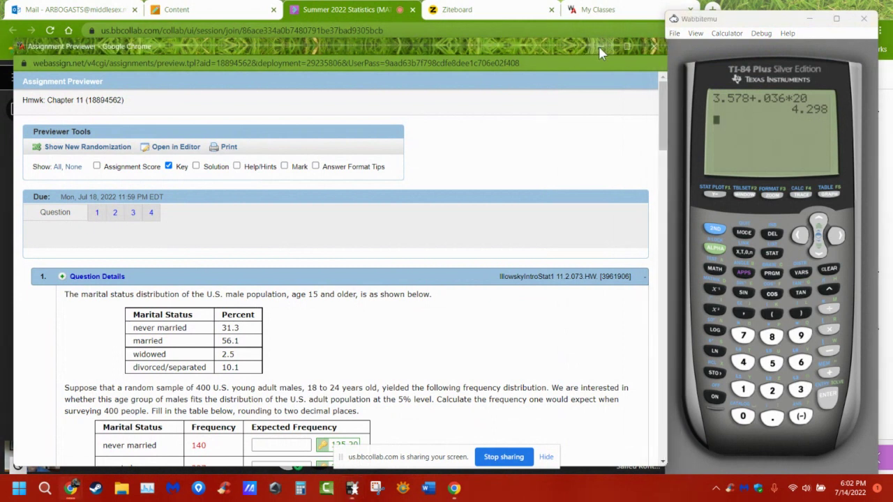
left_click(600, 46)
left_click_drag(680, 18, 729, 35)
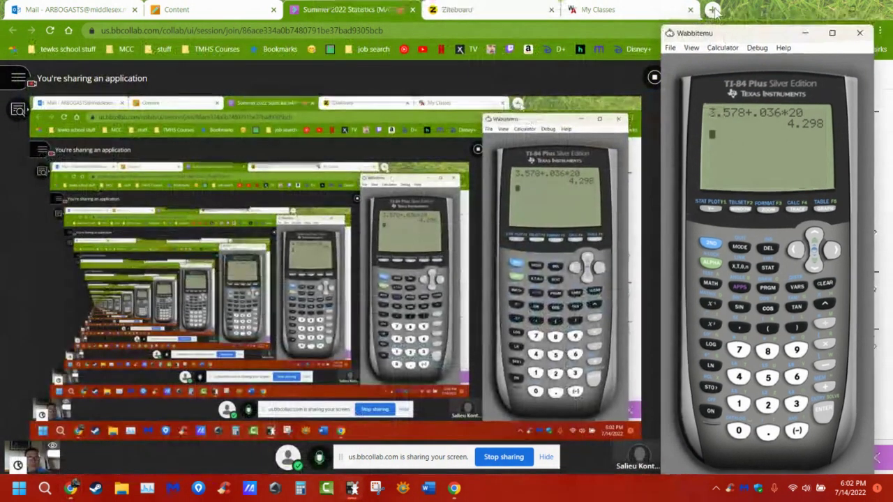
Open the Froot Loops spreadsheet from Google Sheets in a new browser tab.
left_click(712, 9)
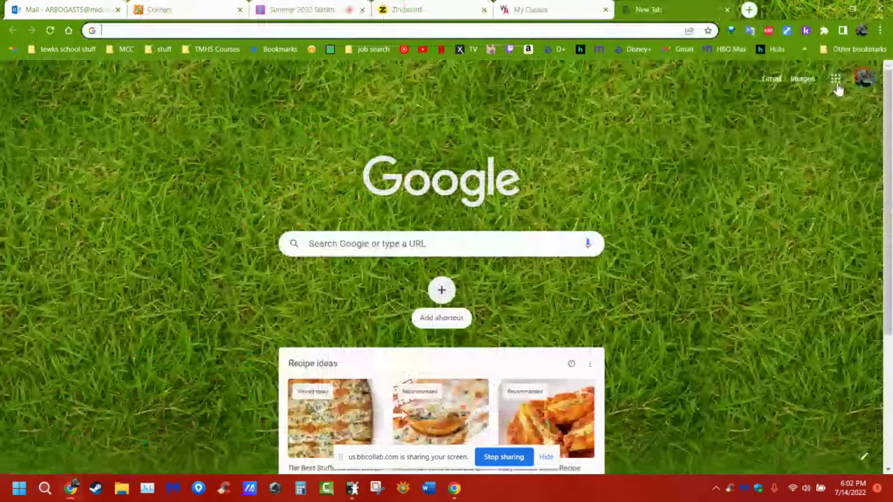
left_click(835, 78)
scroll(797, 280, "down", 2)
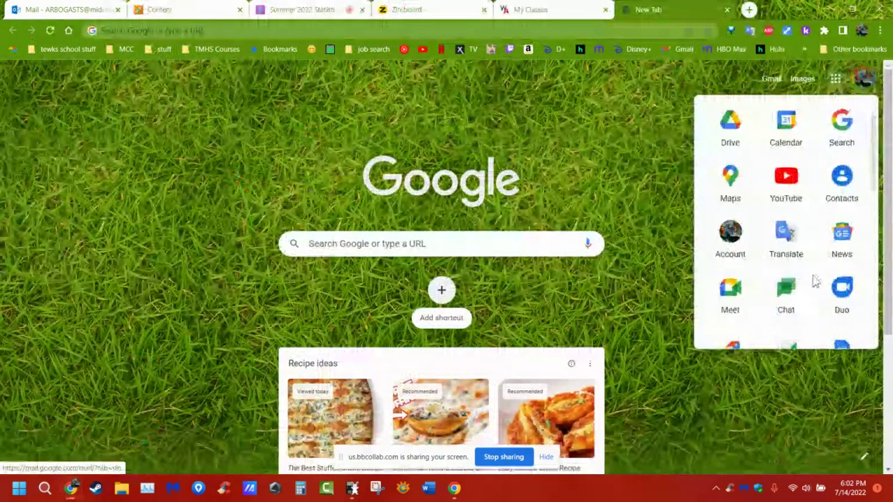
scroll(806, 251, "up", 2)
scroll(798, 237, "down", 5)
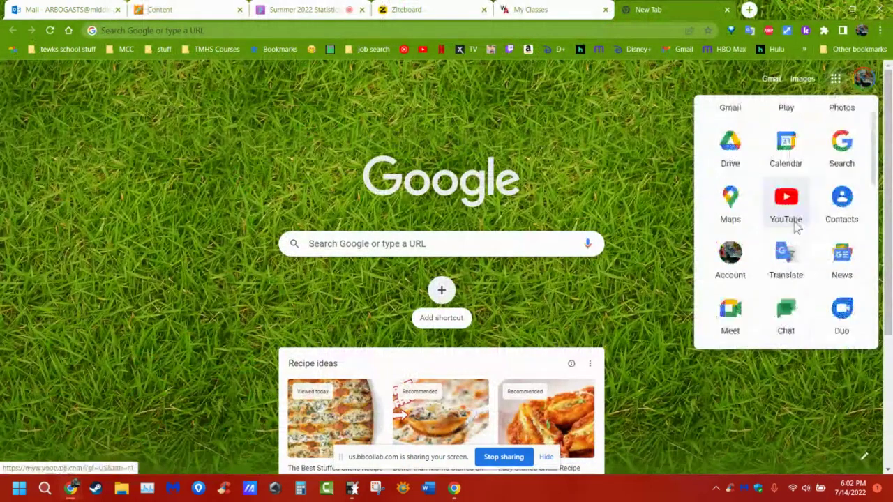
left_click(786, 236)
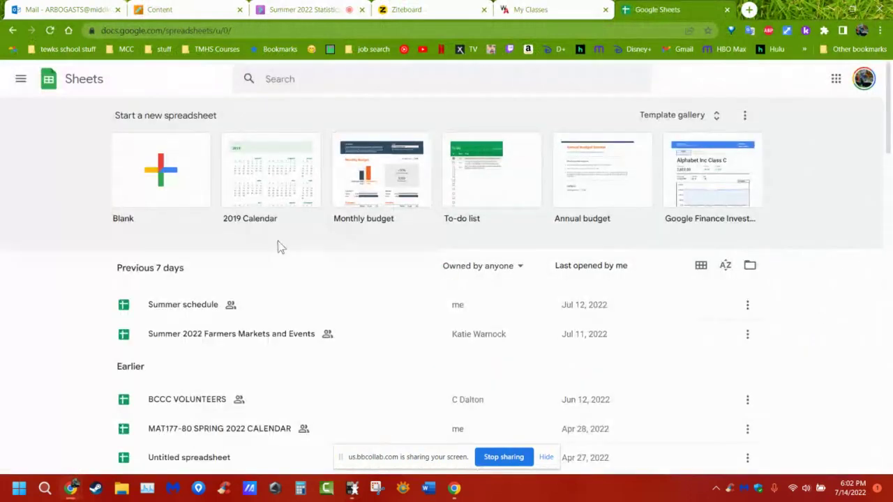
scroll(219, 299, "down", 3)
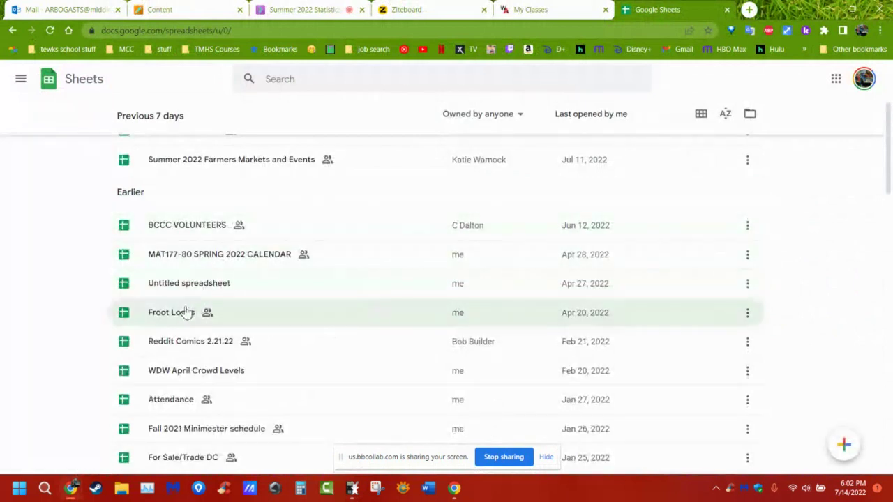
left_click(183, 314)
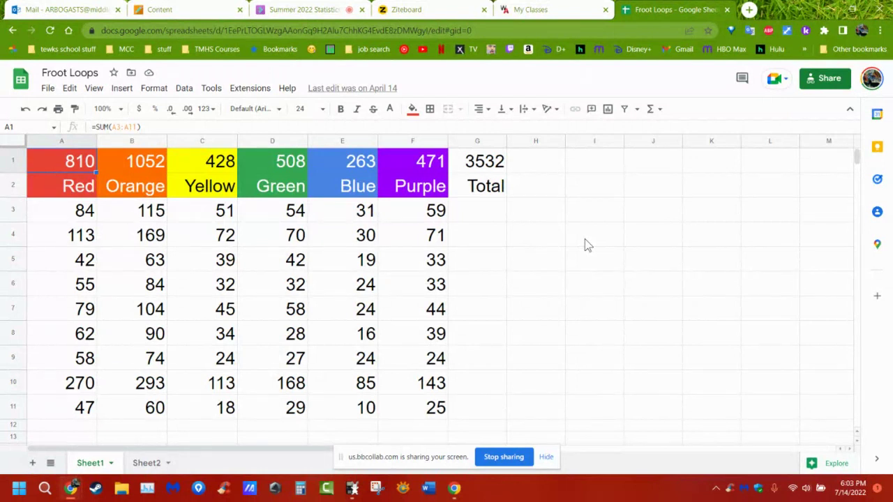
Look over the chi-square tables on Sheet2, including the second table's expected count column.
left_click(148, 465)
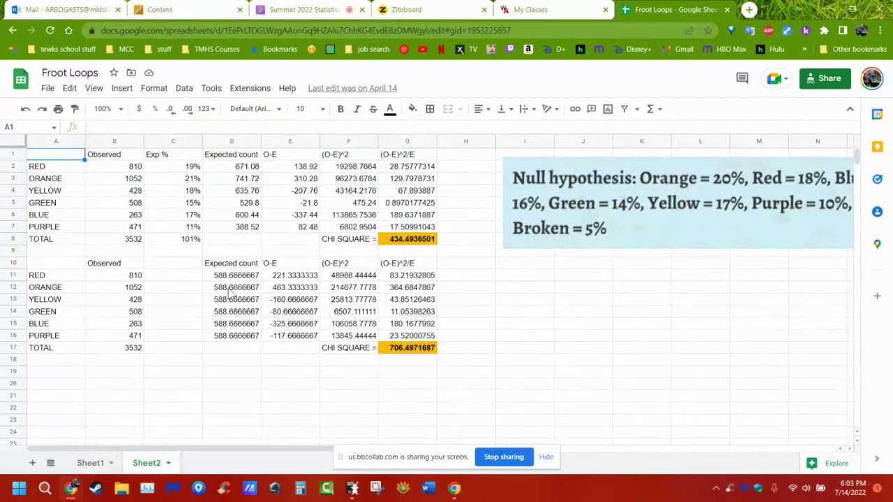
left_click(210, 267)
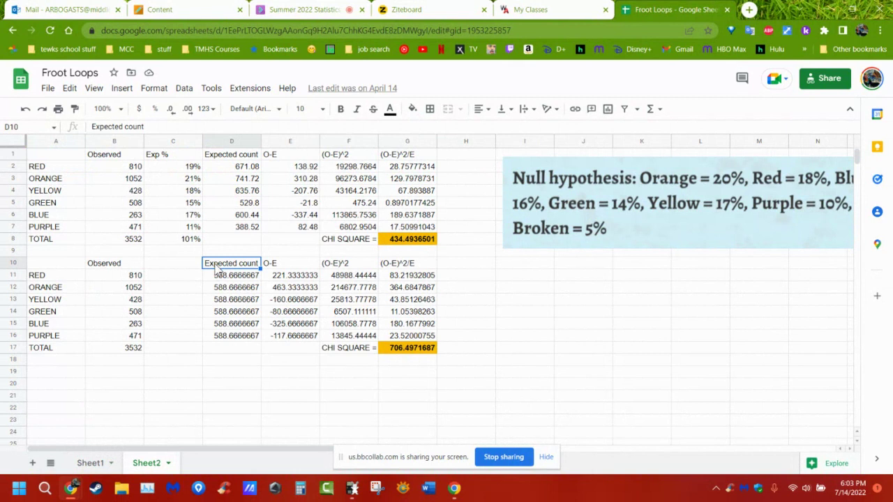
left_click(192, 270)
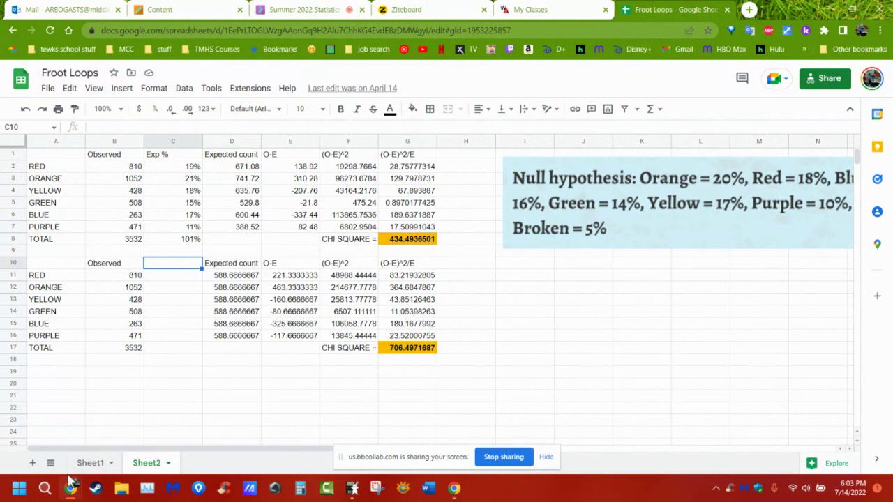
Review the summed count for each Froot Loops color, red through purple, in row 1 of Sheet1.
left_click(100, 466)
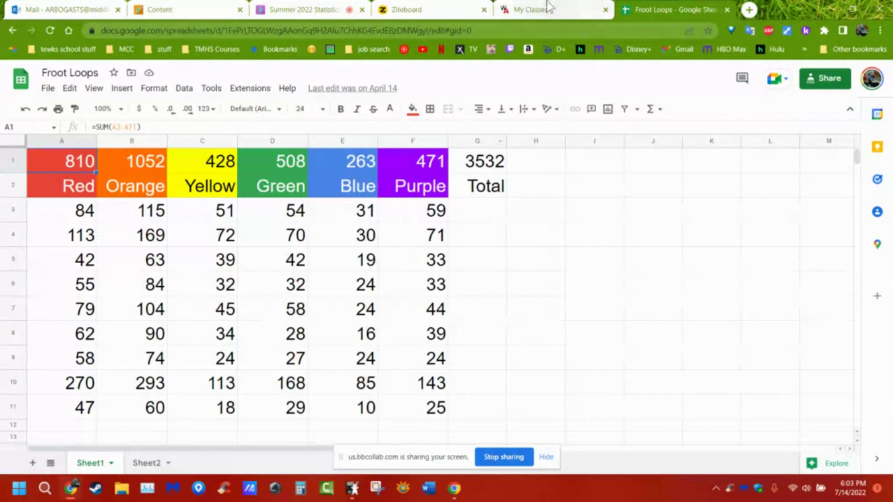
left_click(114, 168)
left_click(198, 163)
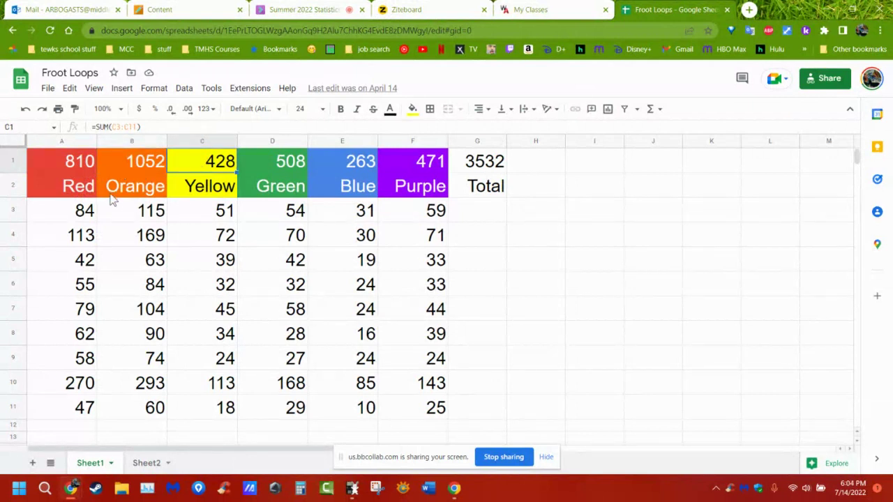
left_click(73, 164)
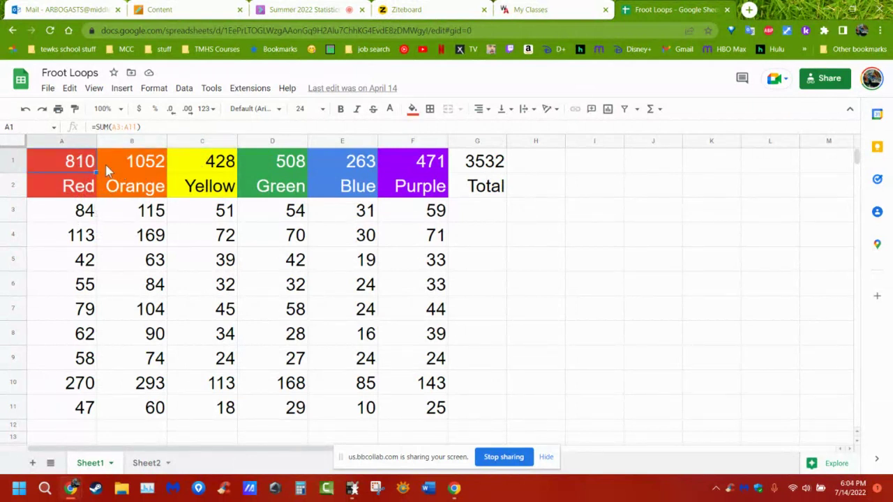
left_click(142, 169)
left_click(192, 166)
left_click(286, 171)
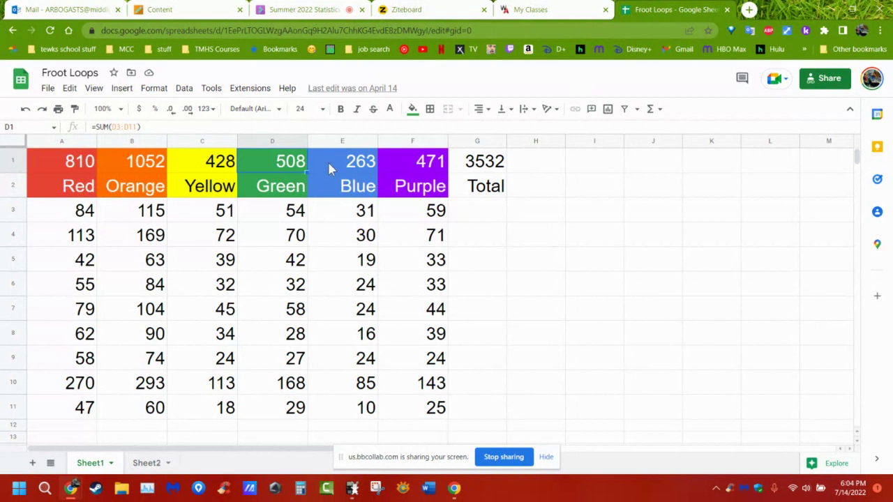
left_click(354, 166)
left_click(429, 176)
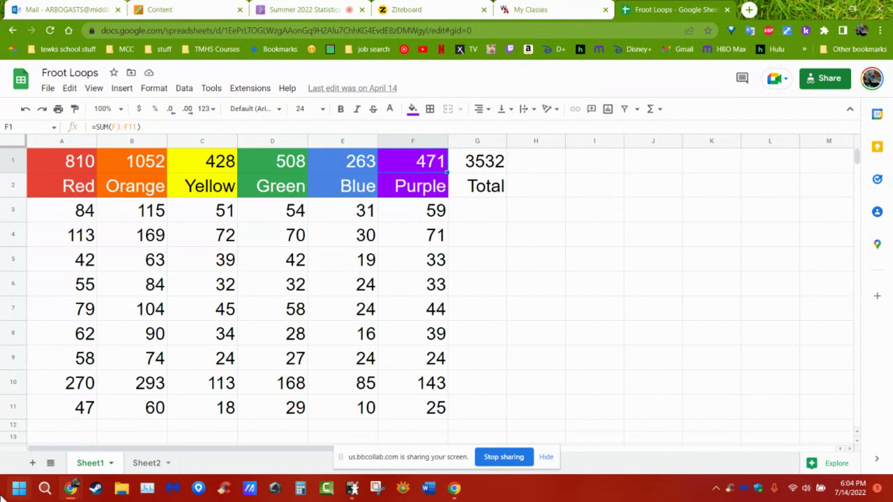
Move the null hypothesis image on Sheet2 to directly beneath the first chi-square table.
left_click(148, 464)
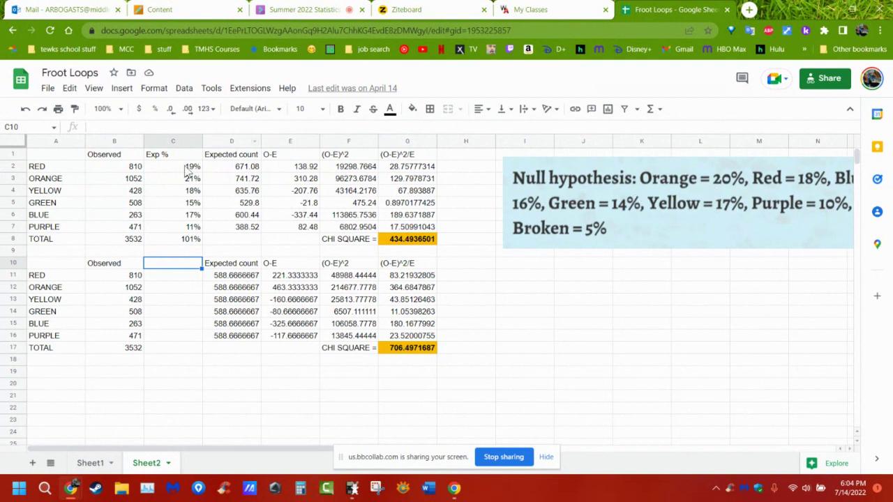
left_click(721, 184)
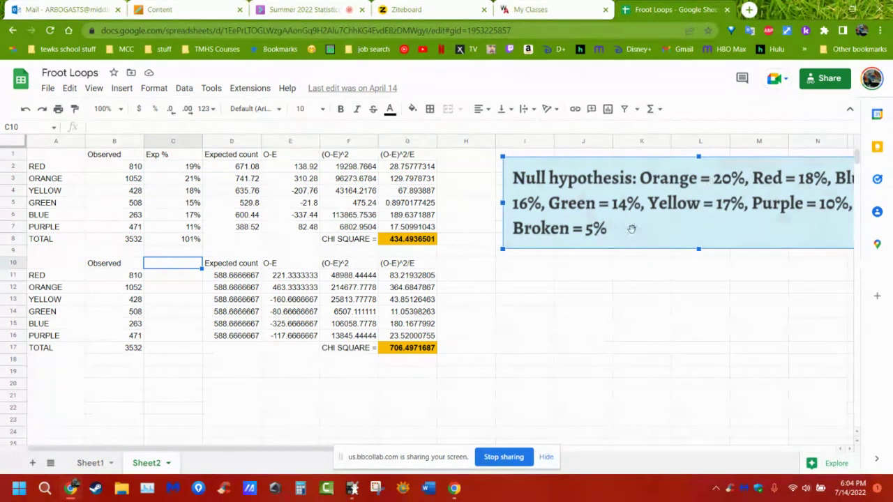
left_click_drag(648, 170, 180, 258)
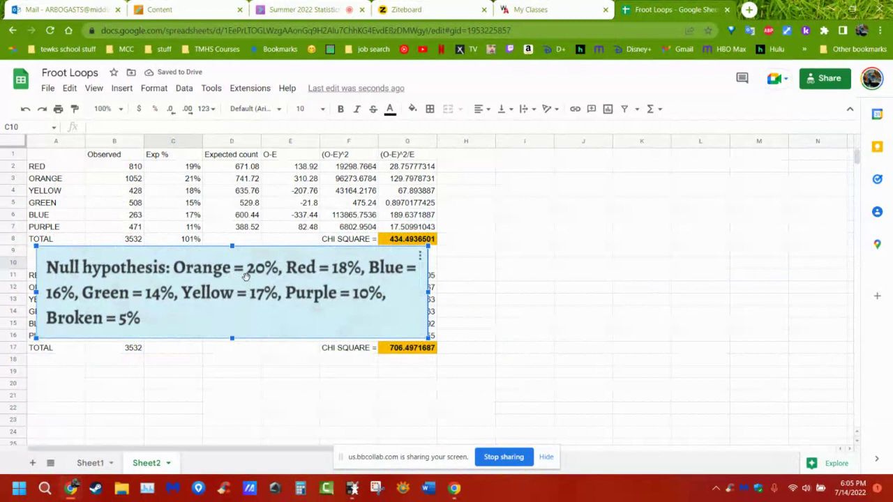
Compare the Exp % values in C2:C7, starting with orange, against the percentages in the null hypothesis image.
left_click(192, 180)
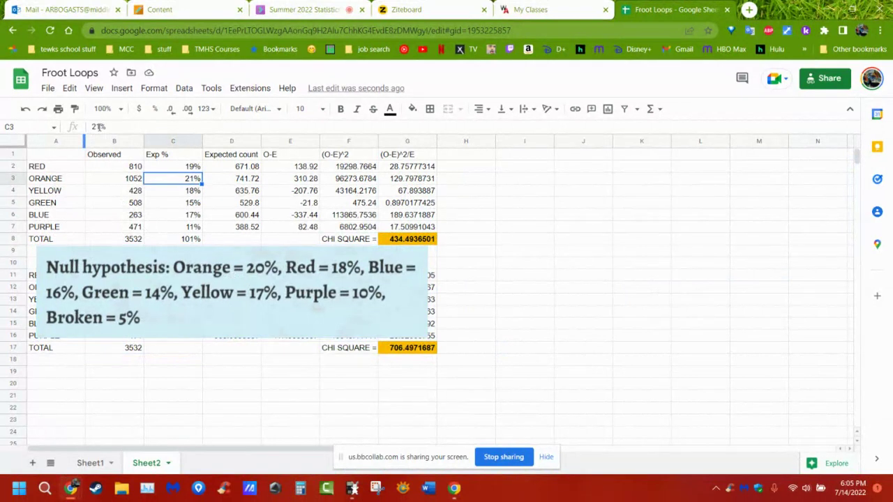
left_click(99, 126)
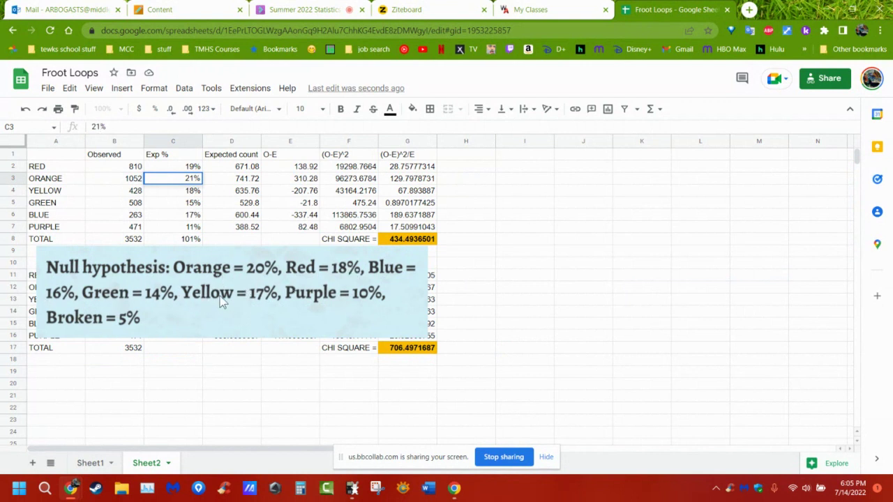
left_click_drag(189, 173, 180, 230)
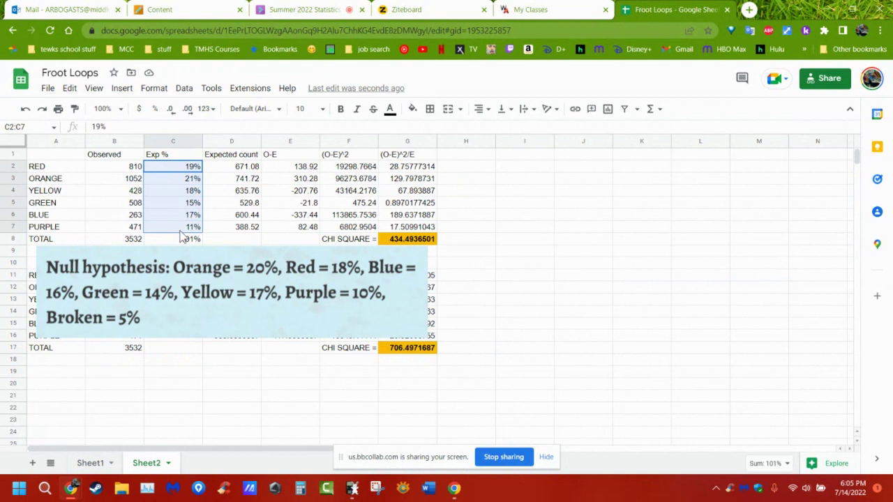
Set the font size of A2:G8 to 14 and bold the expected percentages in C2:C8.
left_click(106, 179)
left_click(53, 170)
left_click_drag(53, 171, 411, 240)
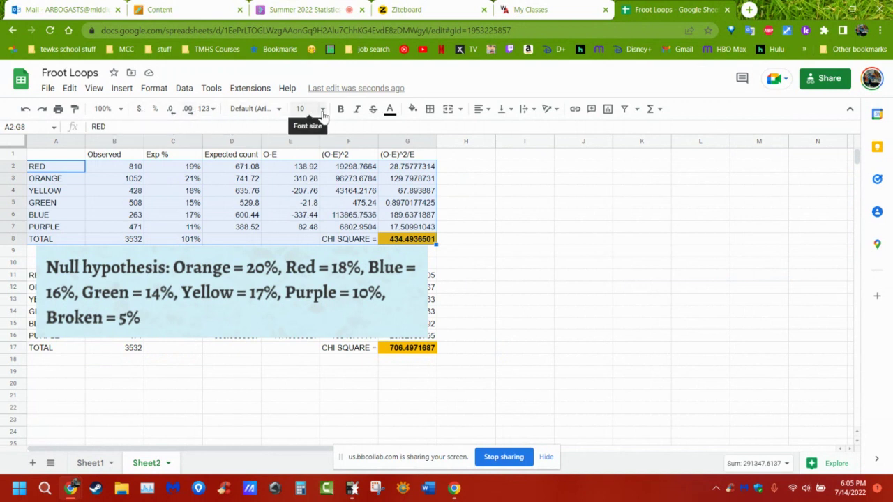
left_click(306, 109)
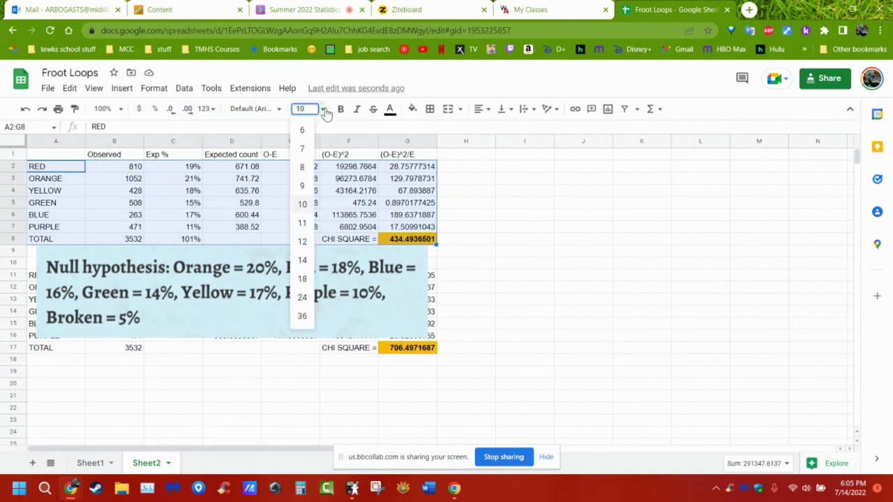
left_click(304, 241)
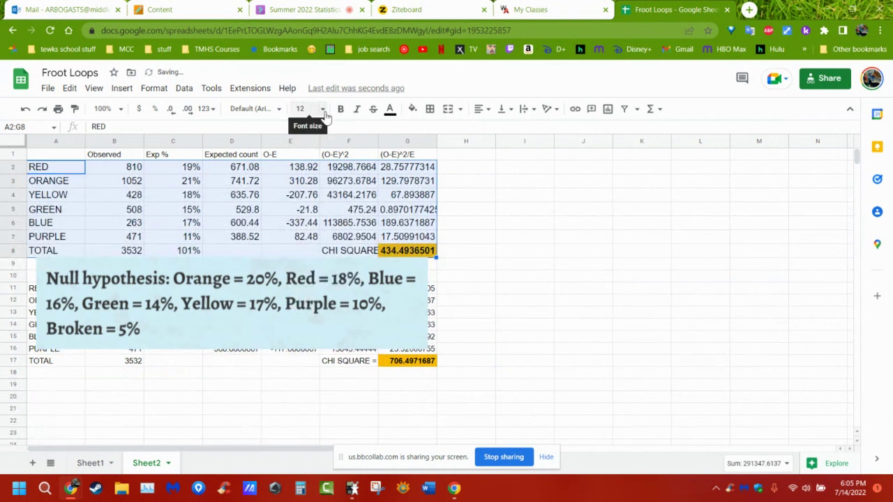
left_click(304, 109)
left_click(302, 260)
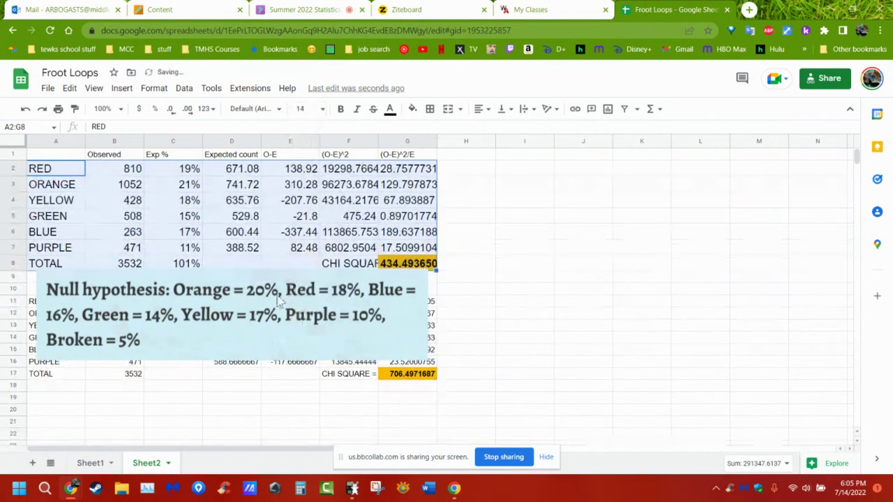
left_click_drag(183, 170, 193, 272)
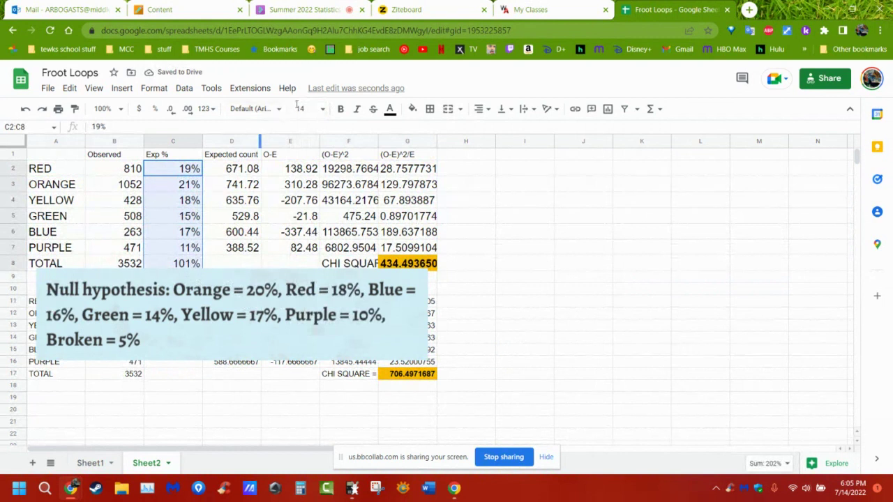
left_click(341, 110)
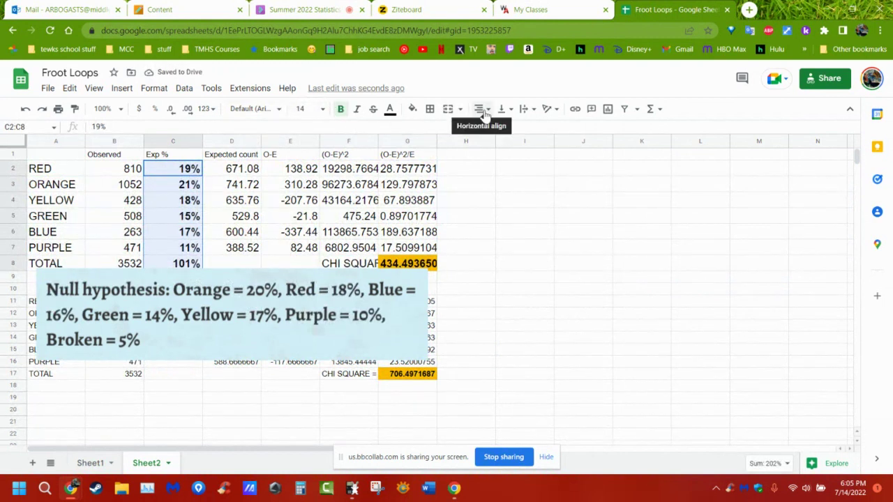
Move the null hypothesis image slightly lower, clear of the first table, and select the observed total in B8.
left_click(238, 277)
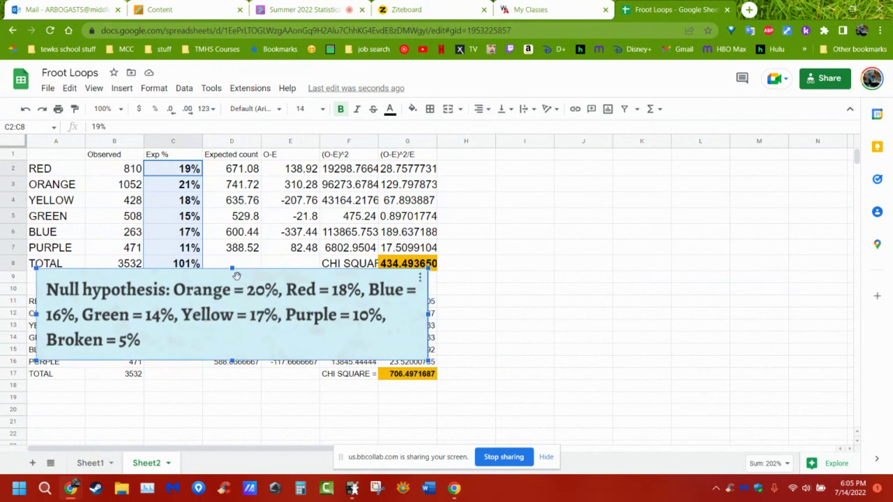
left_click_drag(237, 276, 244, 299)
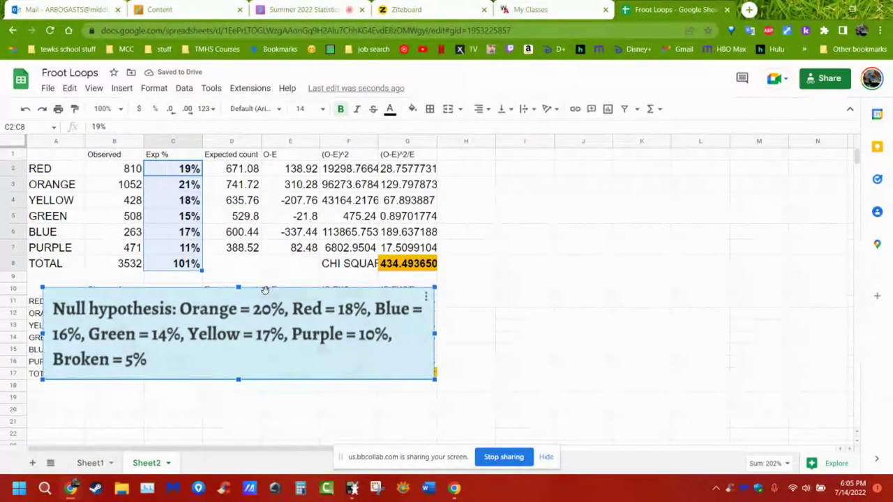
left_click(138, 268)
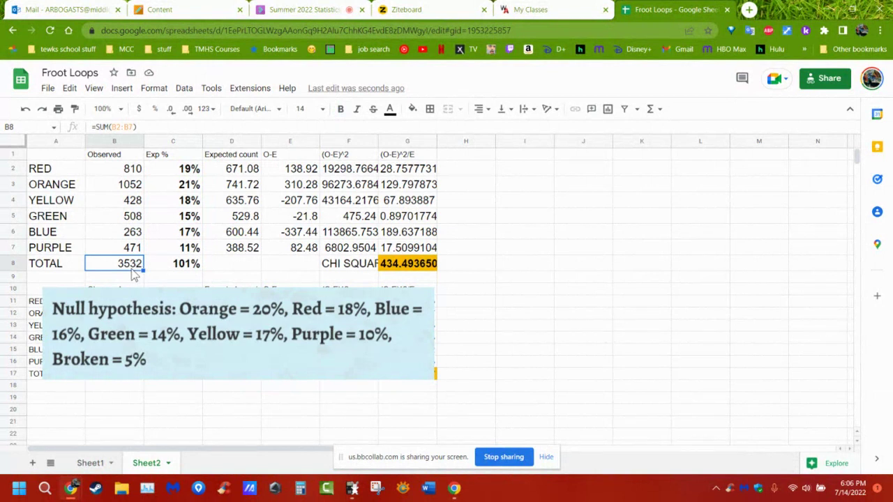
Set the font size of headers B1:G1 to 14 and widen column D until the Expected count header fits.
left_click(114, 155)
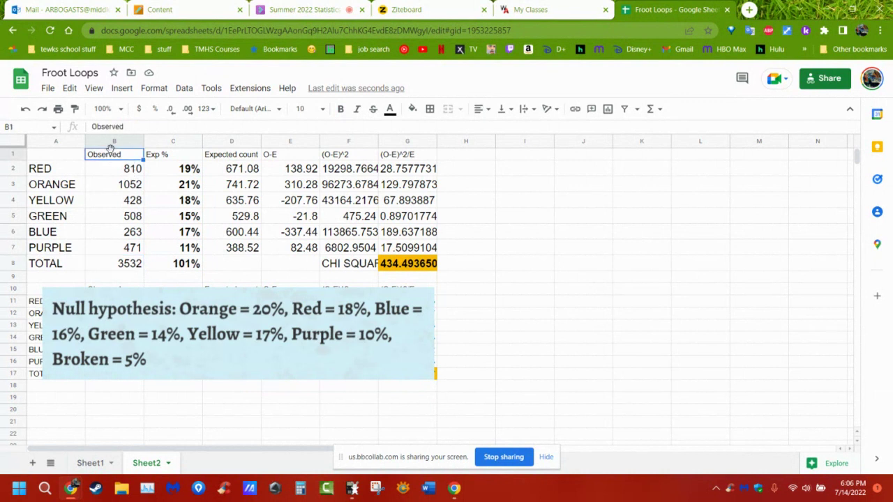
left_click_drag(115, 157, 413, 157)
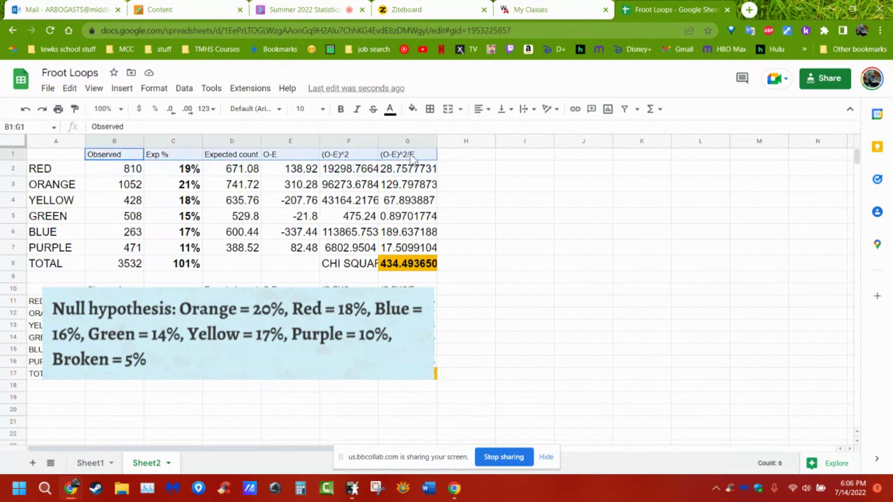
left_click(306, 109)
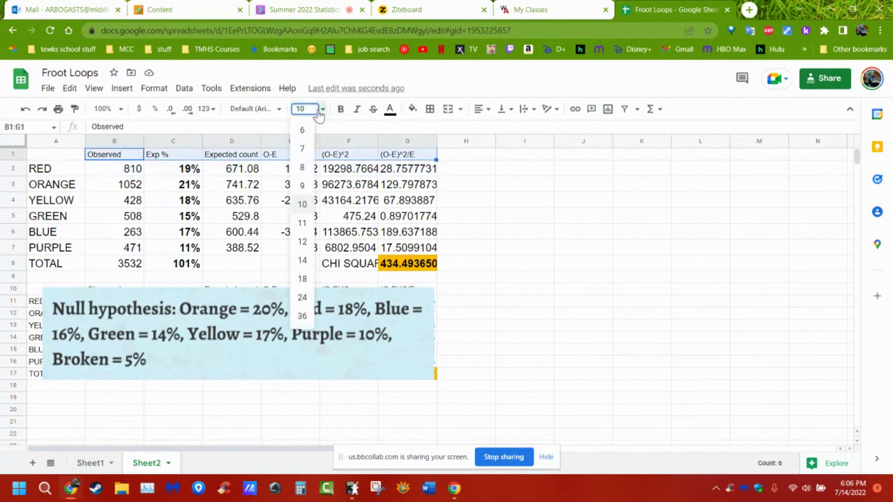
left_click(302, 260)
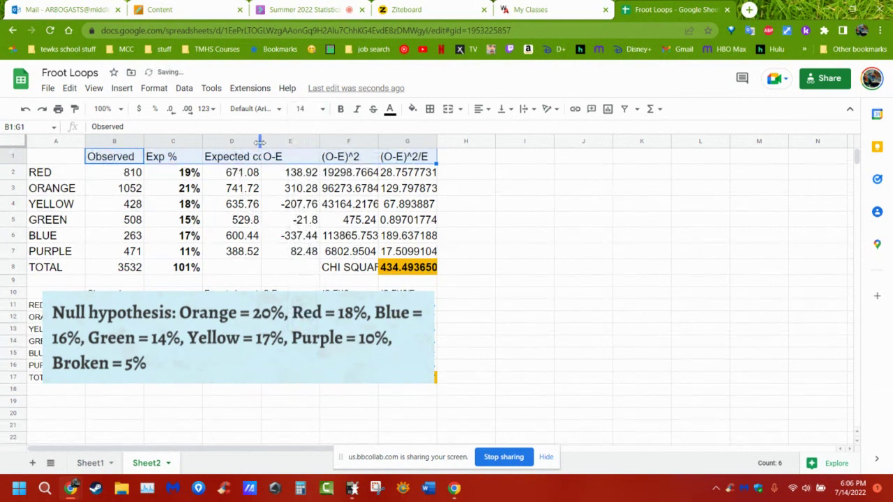
left_click_drag(259, 142, 282, 141)
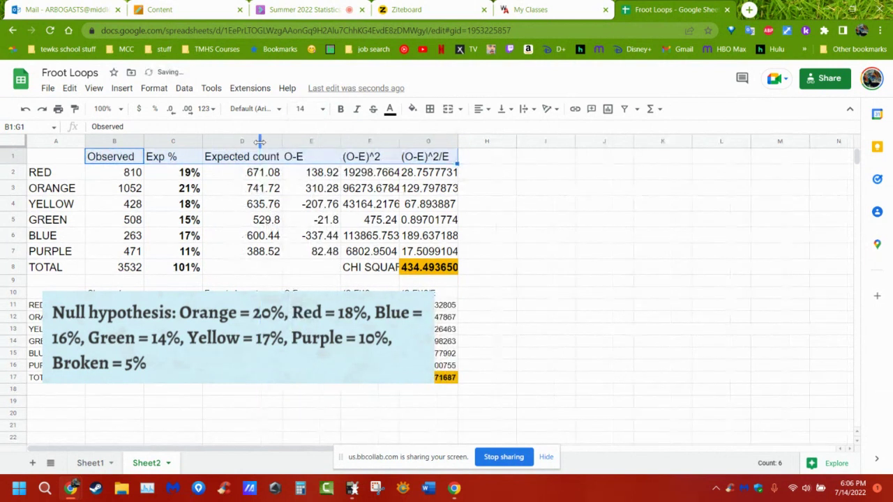
Examine the expected counts from D2 down to blue in D6, and the Exp % values in C2:C7 they are calculated from.
left_click(269, 204)
left_click(254, 174)
left_click(256, 189)
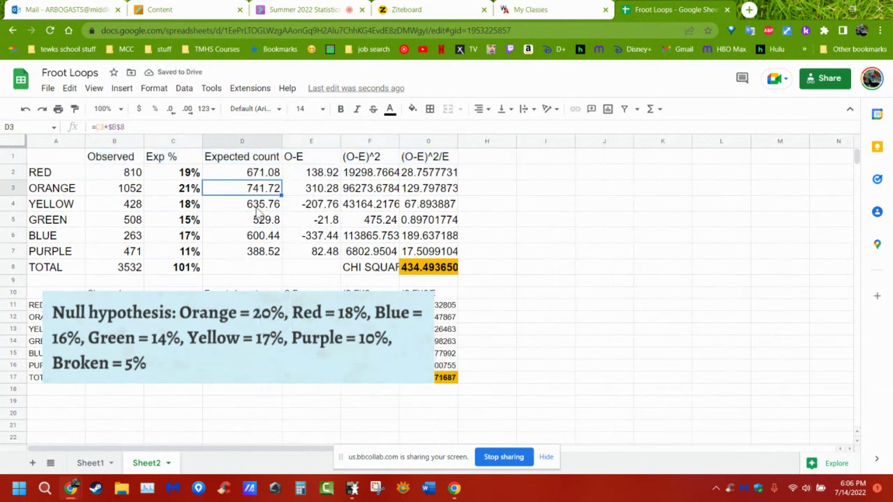
left_click(258, 205)
left_click(260, 222)
left_click(258, 237)
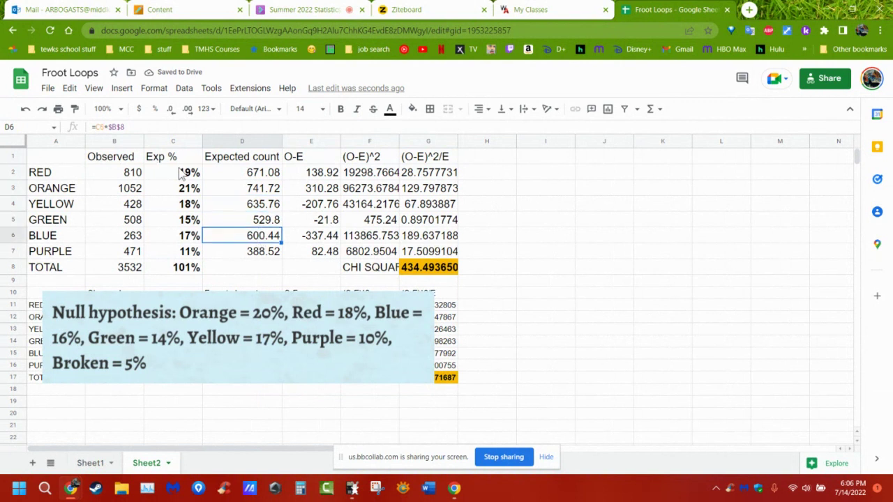
left_click(181, 173)
left_click(189, 195)
left_click(187, 205)
left_click(186, 220)
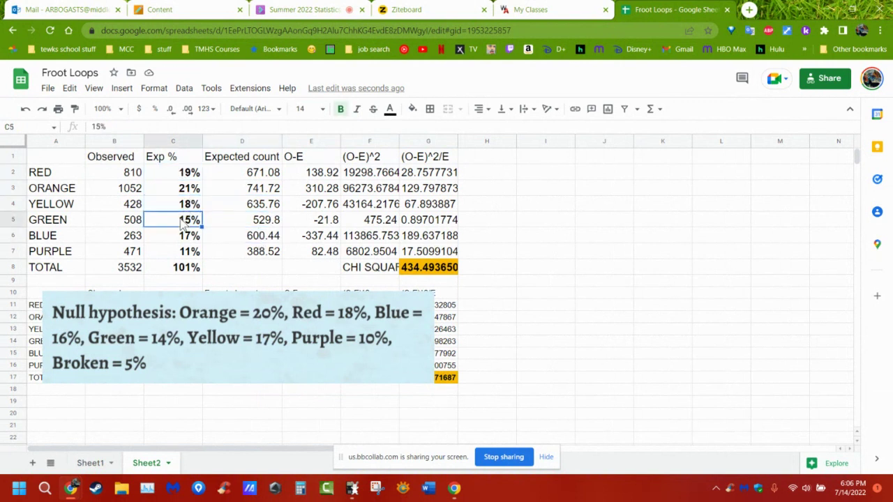
left_click(186, 237)
left_click(188, 252)
Total the expected counts in D8 with =SUM(D2:D7) and compare it with the percentage total in C8 and observed total in B8.
left_click(256, 264)
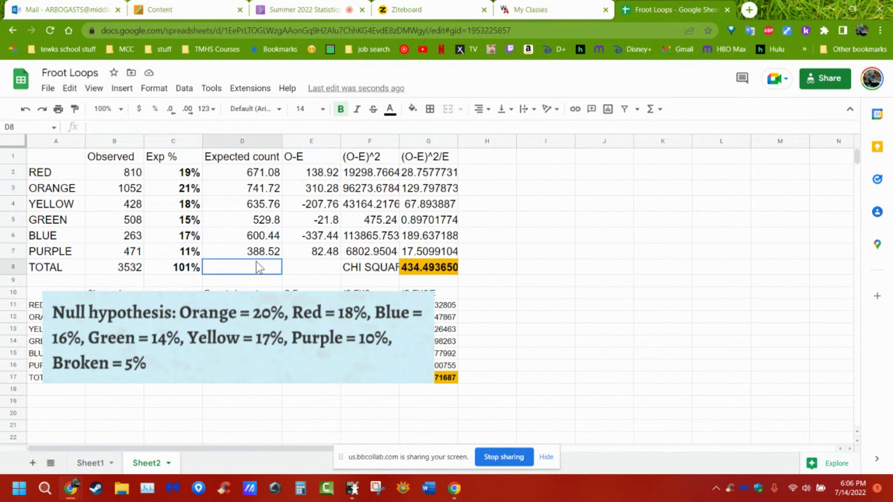
left_click(660, 113)
left_click(663, 131)
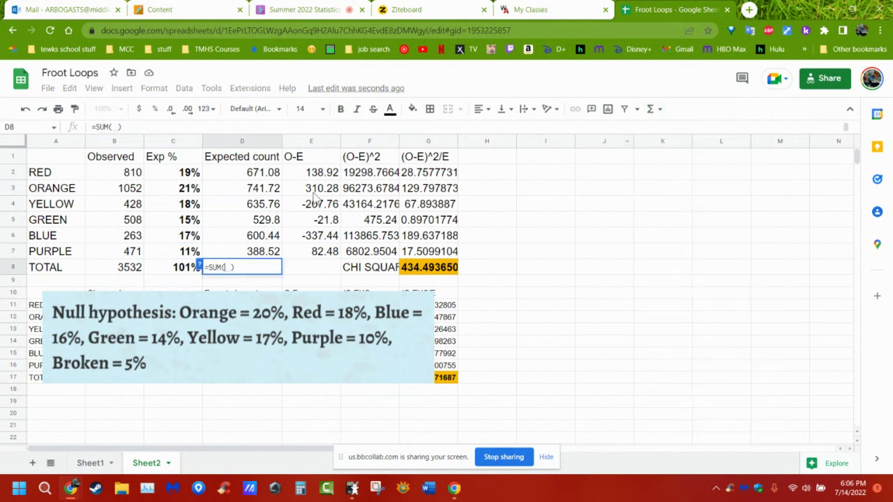
left_click_drag(273, 173, 282, 253)
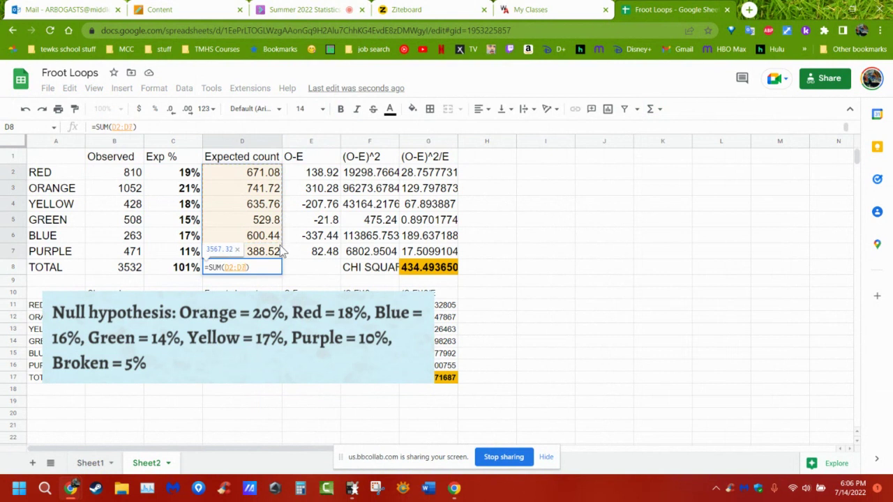
key("Return")
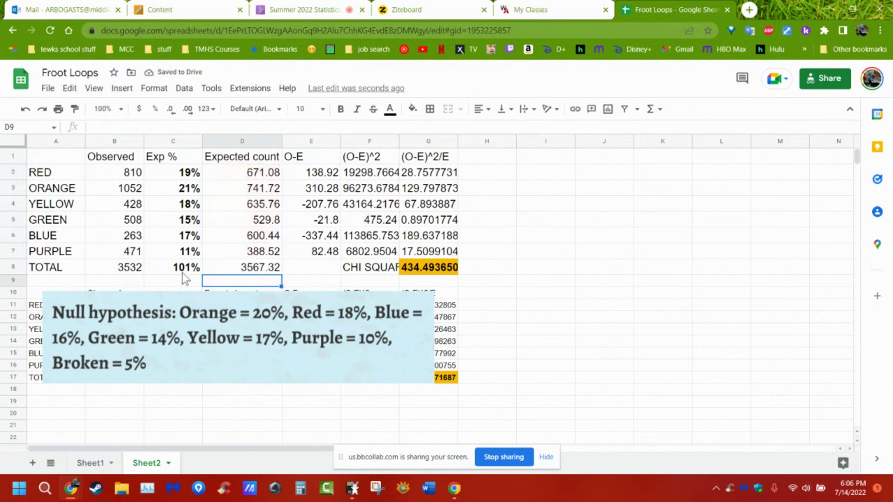
left_click(185, 272)
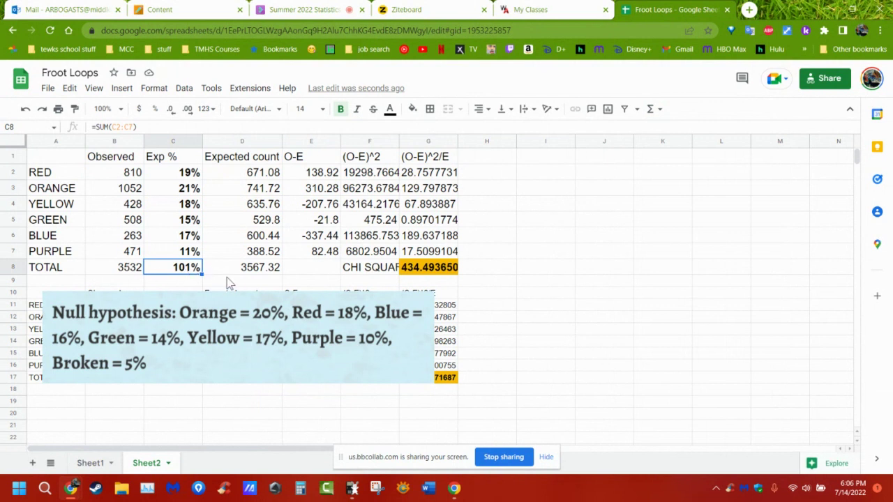
left_click(135, 273)
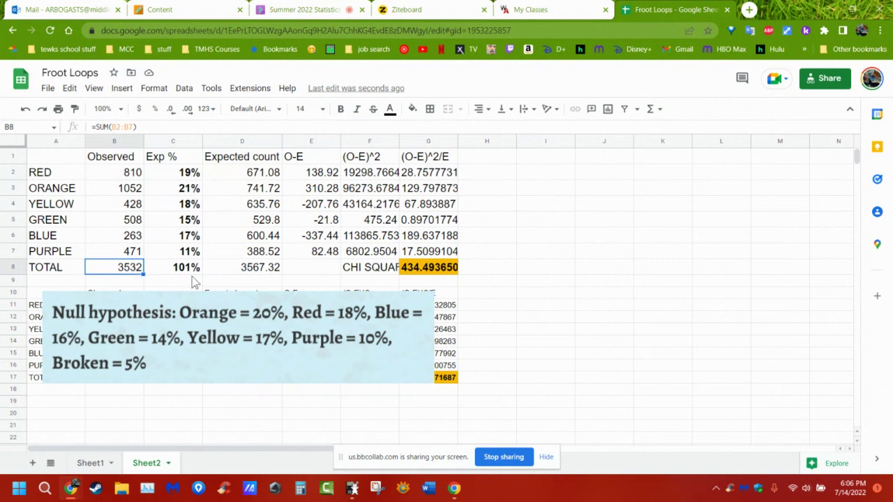
left_click(265, 270)
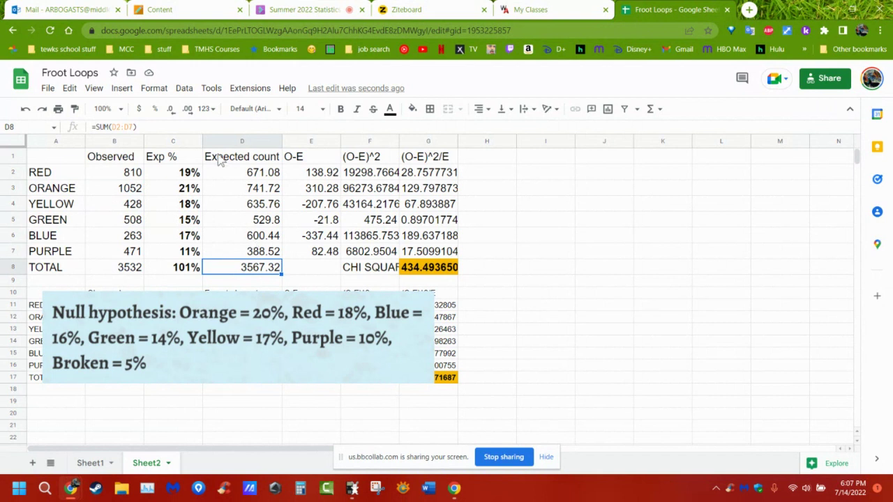
Review the O-E and Expected count headers, and total the differences in E8 with =SUM(E2:E7).
left_click(318, 161)
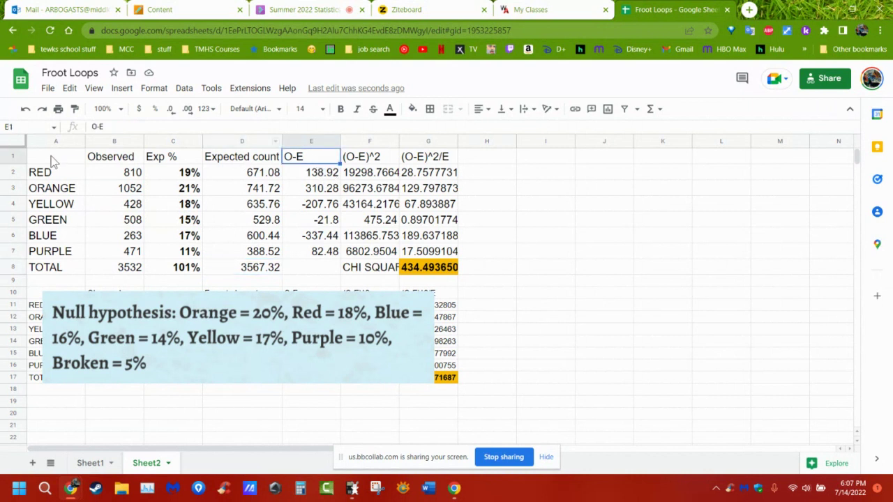
left_click(250, 162)
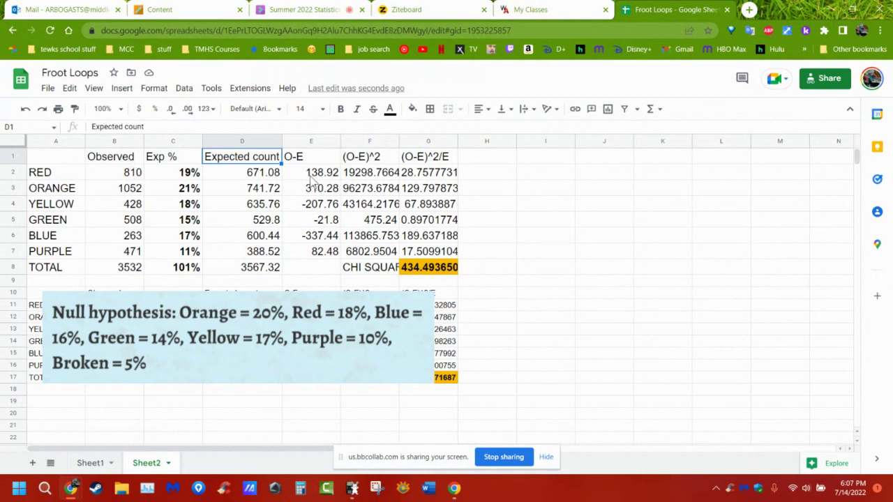
left_click(332, 272)
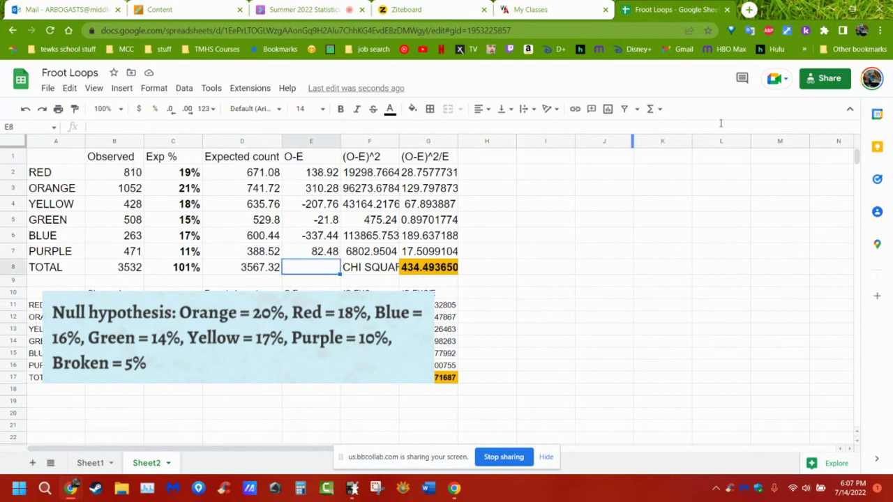
left_click(650, 112)
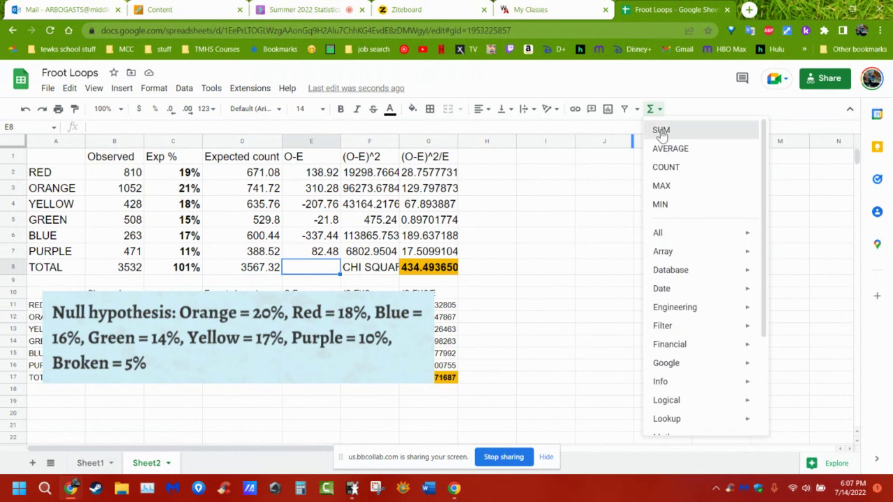
left_click(661, 129)
left_click_drag(321, 176, 322, 252)
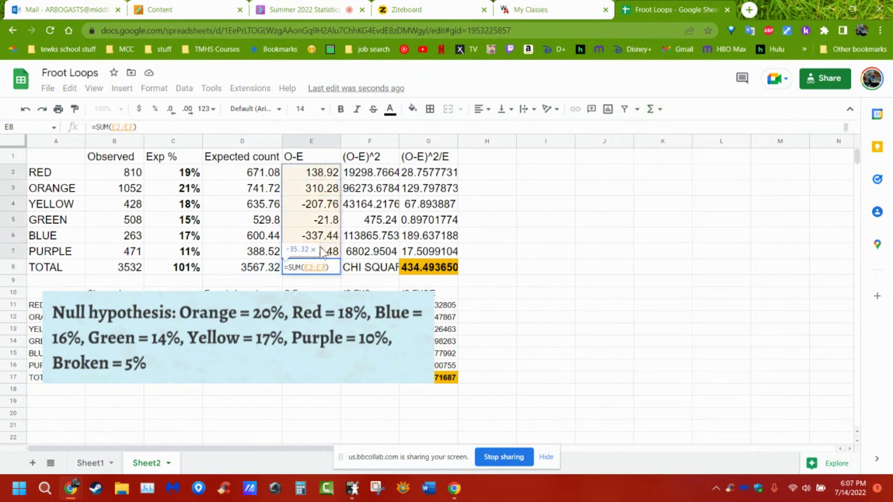
key("Return")
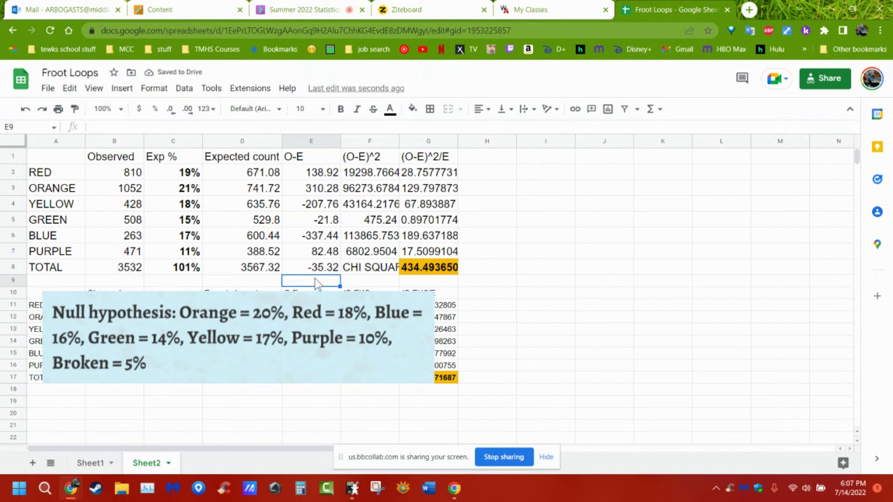
left_click(315, 271)
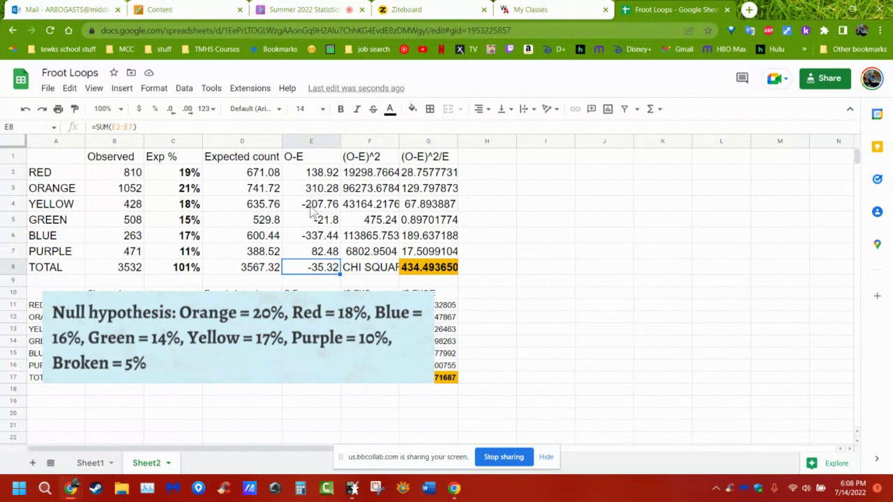
Fit columns F and G to their contents and check red's squared difference in F2 against its O-E value in E2.
double_click(397, 142)
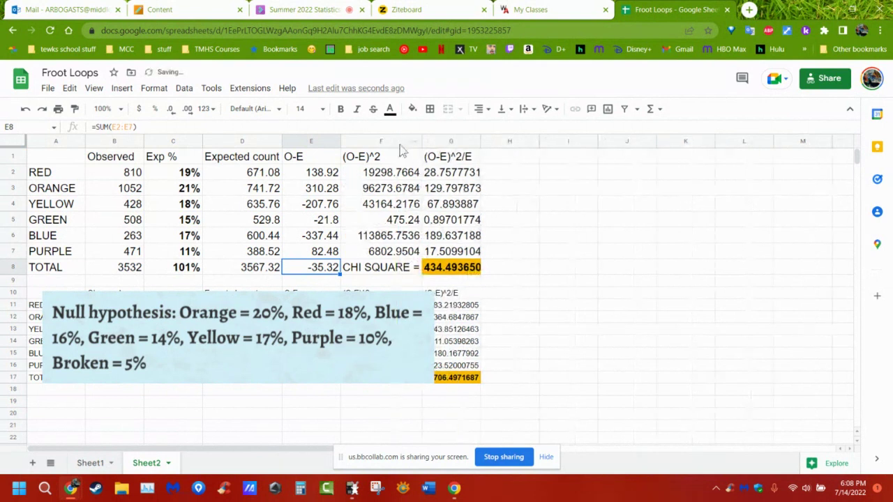
left_click(390, 175)
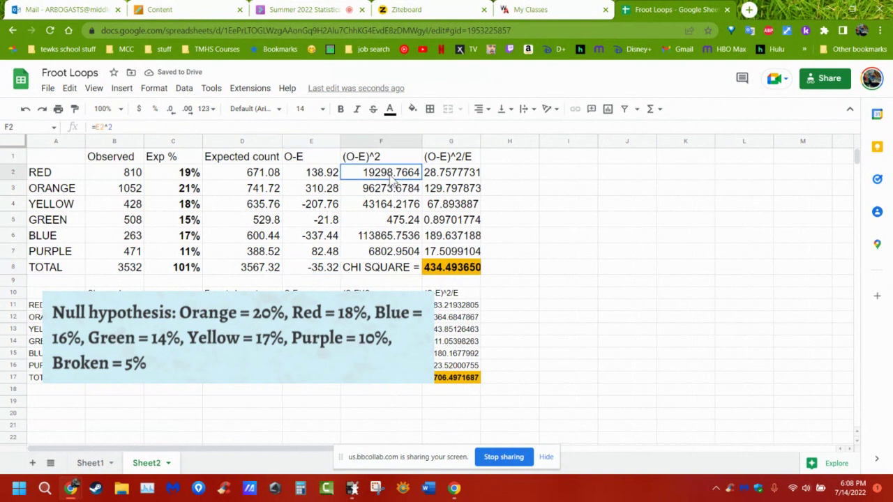
left_click(317, 174)
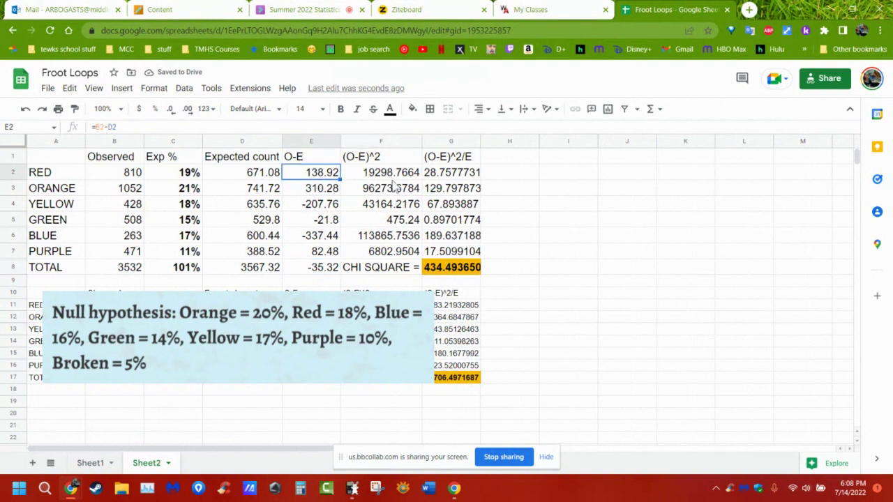
left_click(390, 178)
left_click(323, 180)
left_click(382, 178)
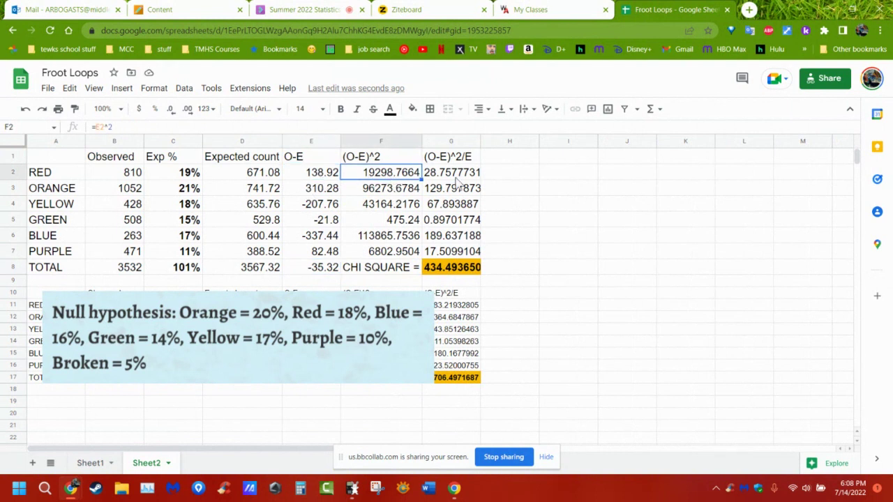
double_click(479, 142)
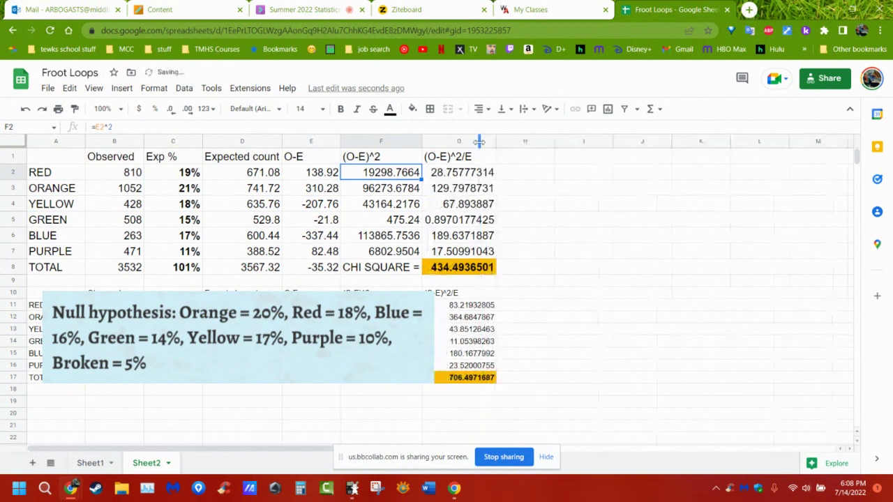
left_click(249, 161)
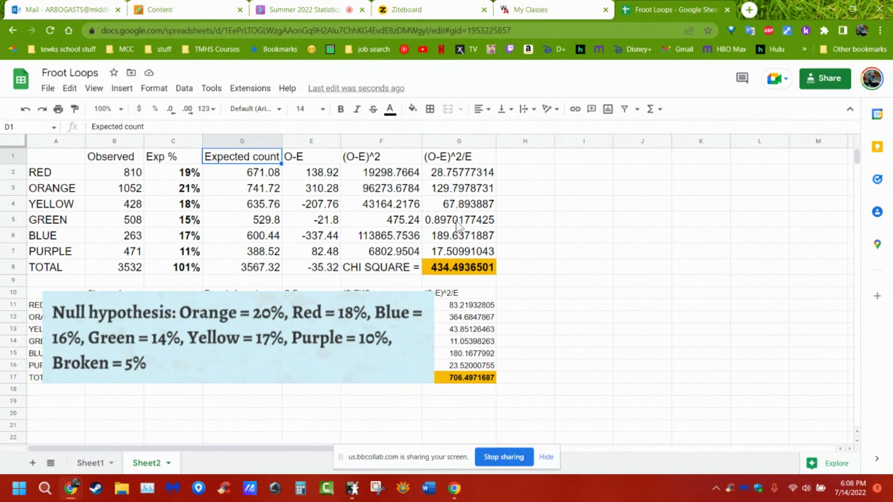
Bold the CHI SQUARE = label in F8 and fill the cell with the same orange as G8.
left_click(400, 269)
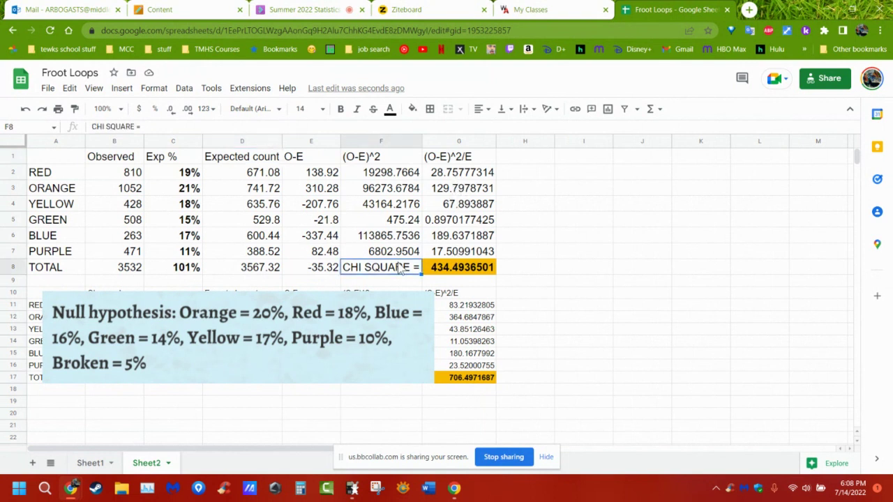
left_click(340, 110)
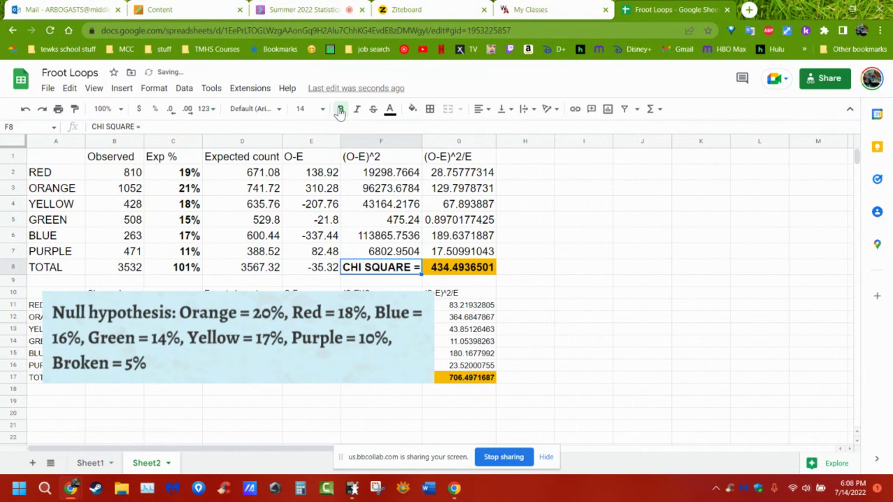
left_click(412, 109)
left_click(467, 144)
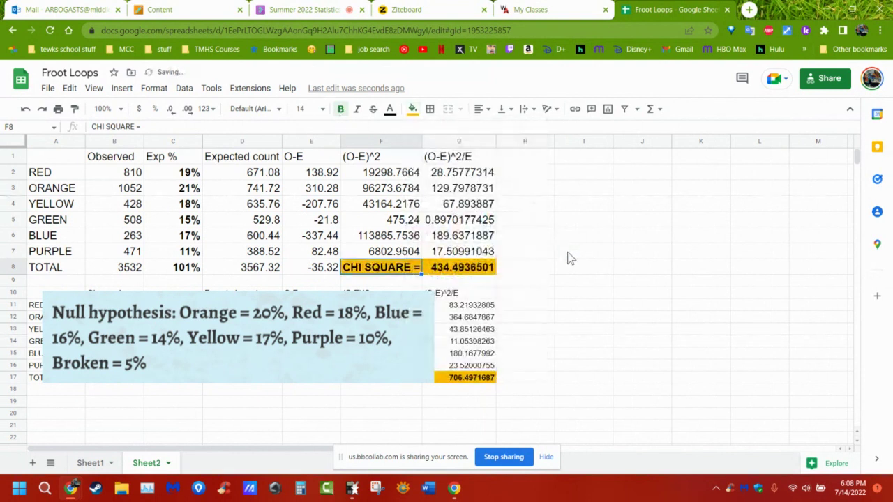
left_click(566, 251)
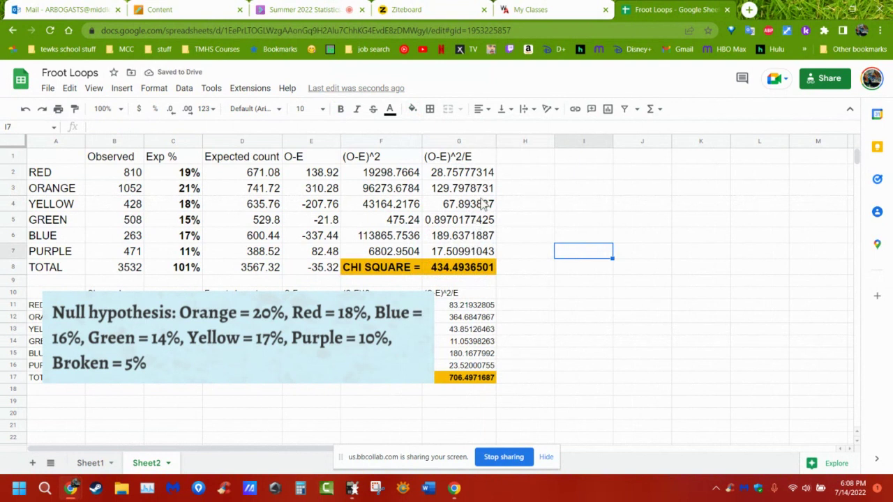
Select the chi-square total in G8 and narrow the null hypothesis image slightly to uncover more of column G.
left_click(450, 272)
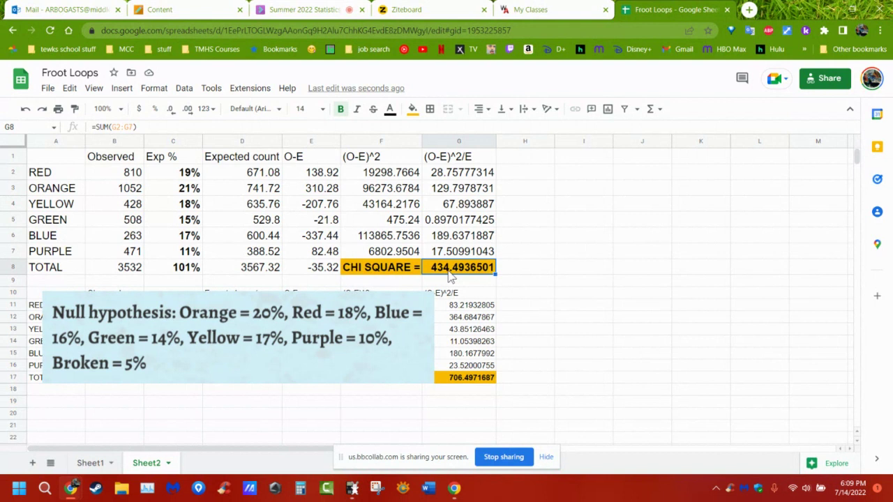
left_click(428, 370)
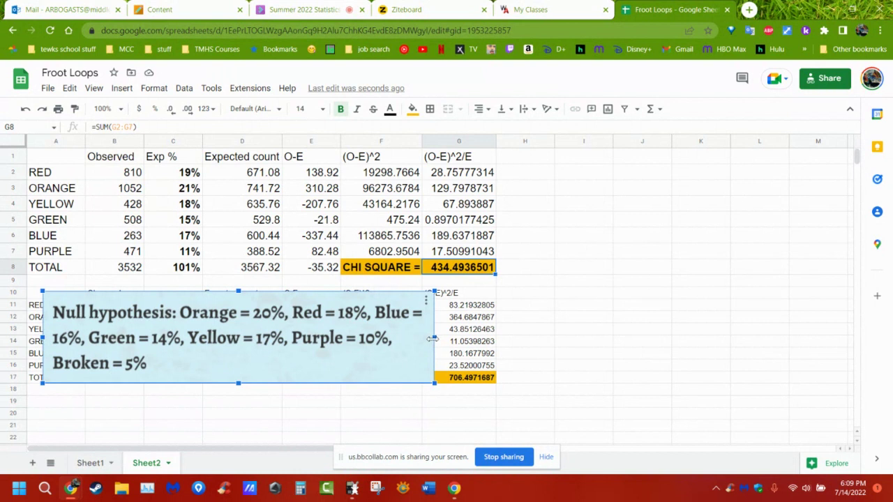
mouse_move(433, 338)
left_mouse_down()
mouse_move(556, 336)
mouse_move(433, 340)
left_mouse_up()
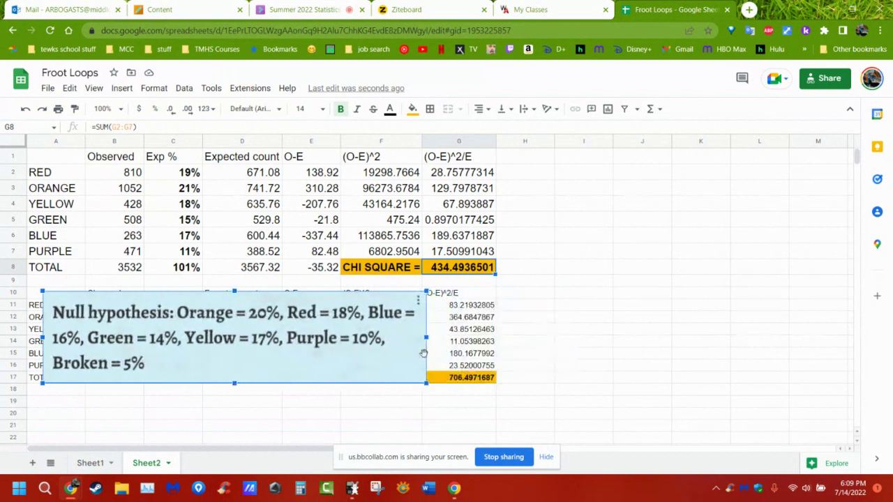
Move the null hypothesis image up over the first table and enter 1/6 for red in C11.
left_click(331, 336)
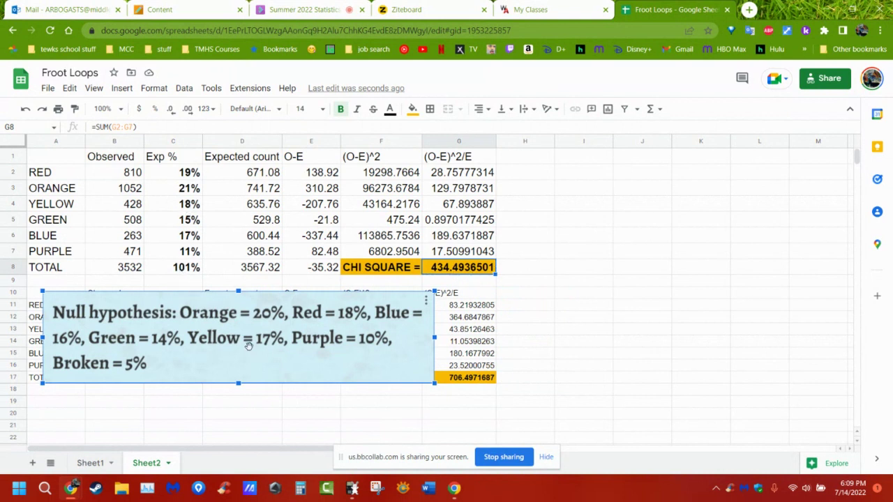
left_click_drag(249, 344, 241, 216)
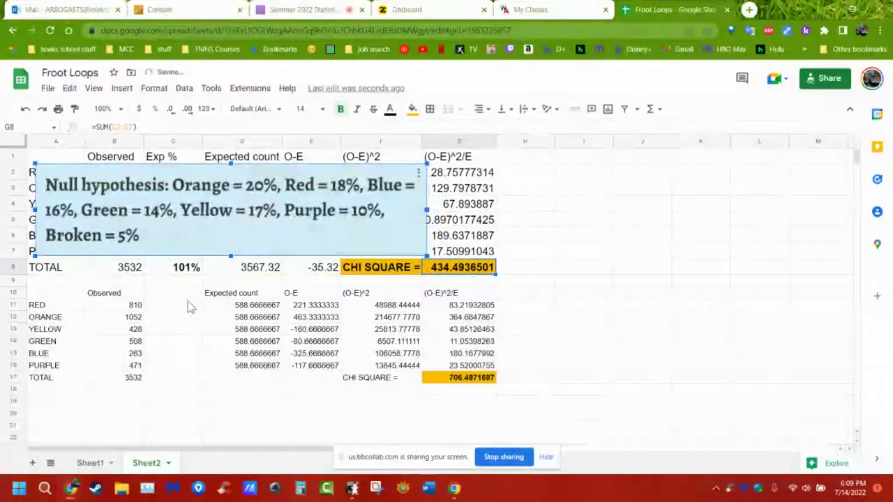
left_click(189, 306)
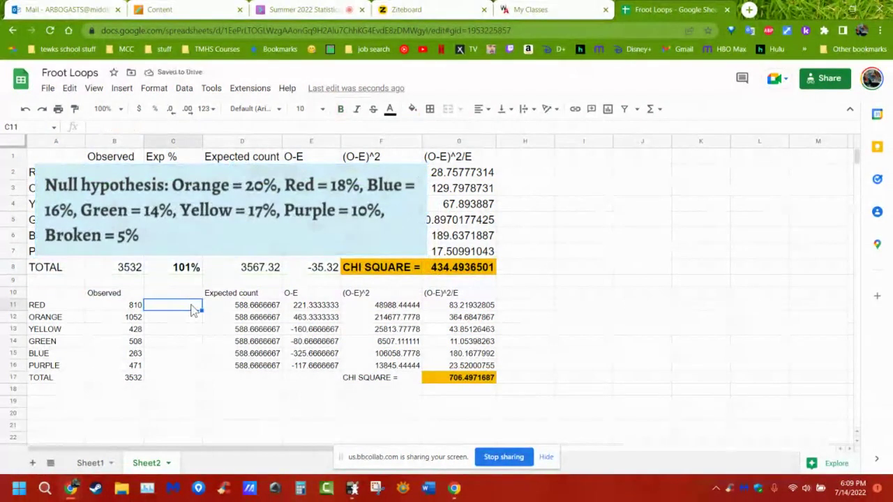
type("1/6")
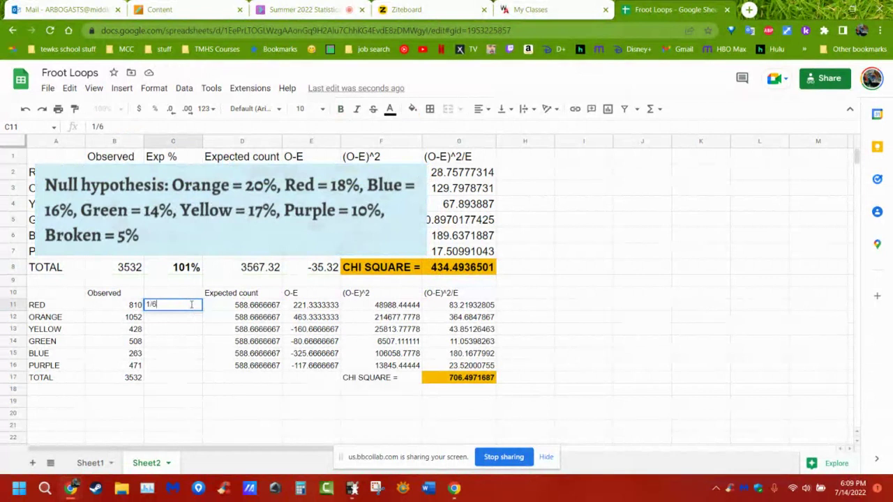
key("Return")
Try to fill red's 1/6 from C11 down through C16, and undo the fill.
left_click(193, 307)
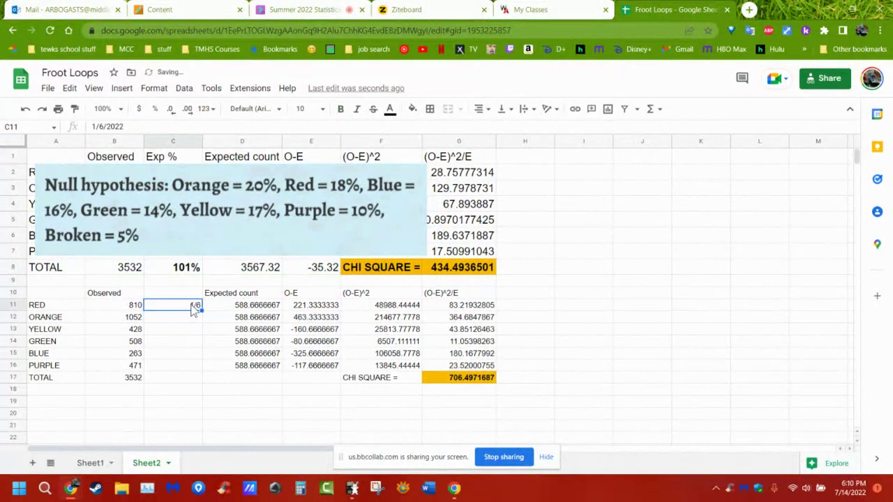
left_click_drag(201, 311, 203, 371)
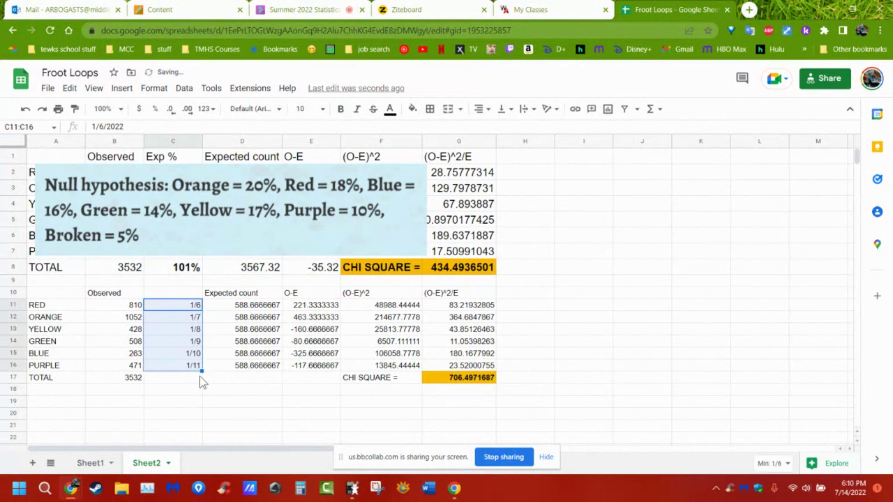
key("ctrl+z")
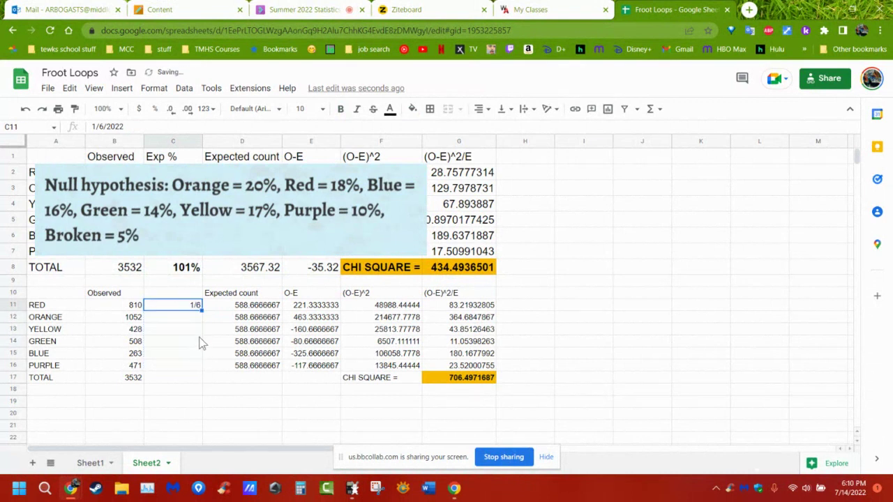
Enter 1/6 for orange in C12 and fill the C11:C12 pair down through purple in C16.
left_click(196, 317)
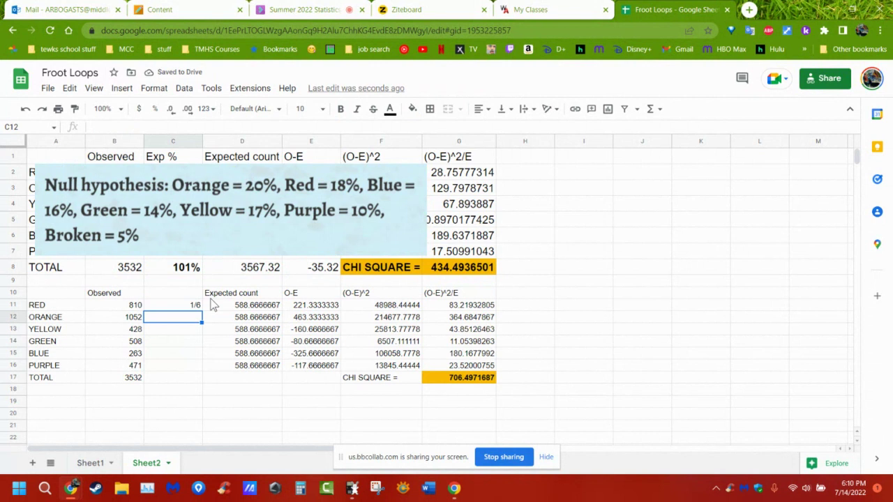
type("1/6")
key("Return")
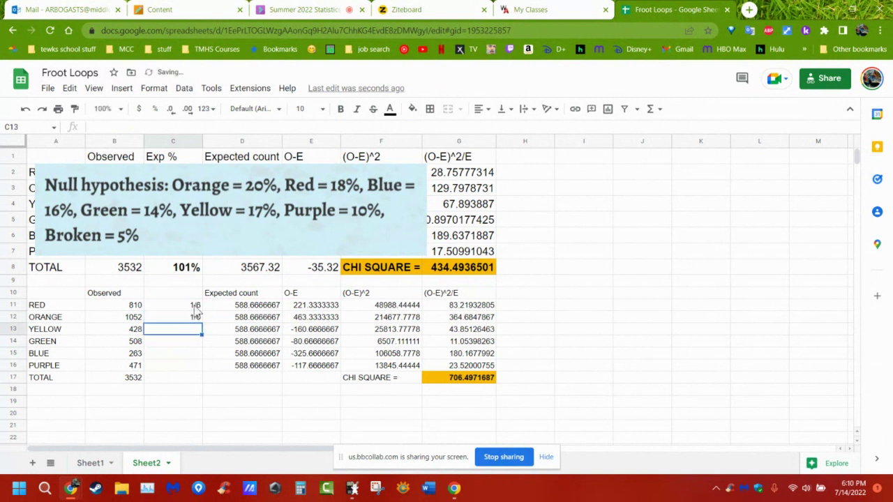
left_click_drag(195, 307, 190, 366)
Total the second table's expected proportions in C17 with =SUM(C11:C16).
left_click(190, 383)
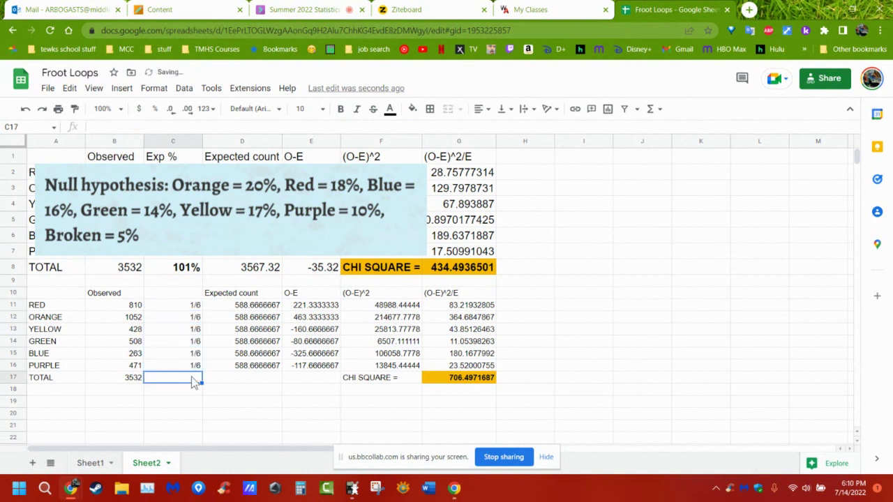
left_click(649, 109)
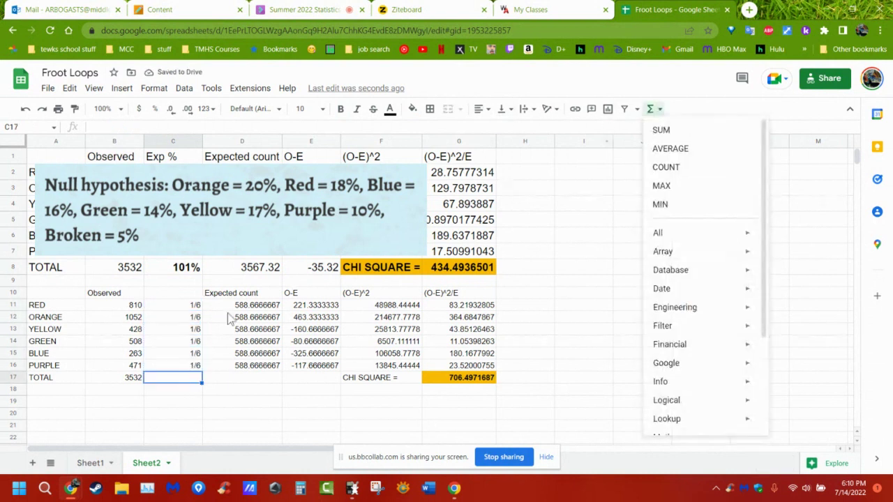
left_click(670, 130)
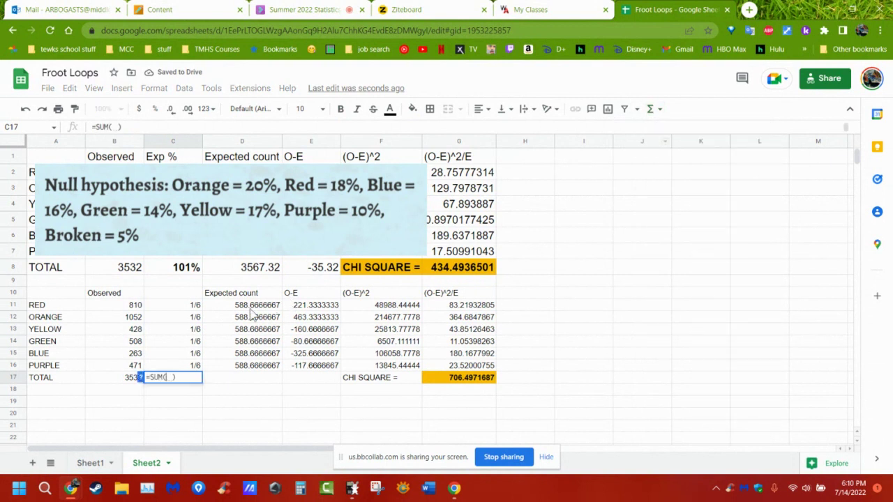
left_click_drag(189, 304, 183, 368)
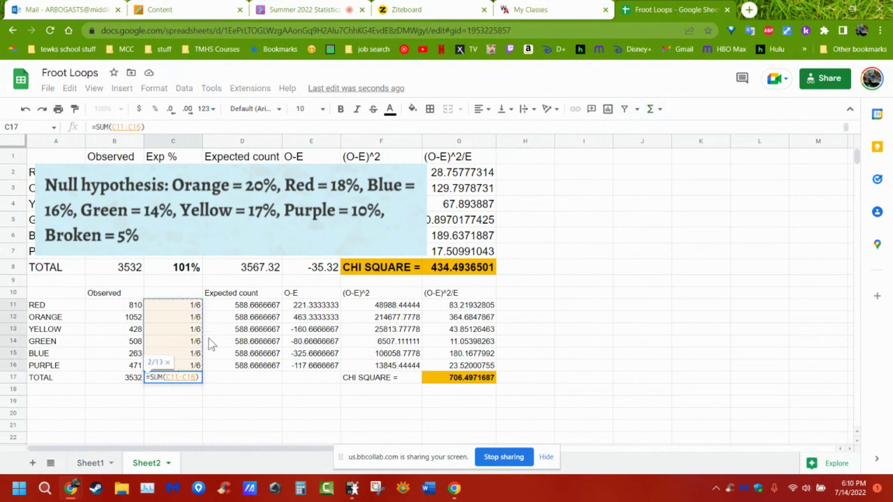
key("Return")
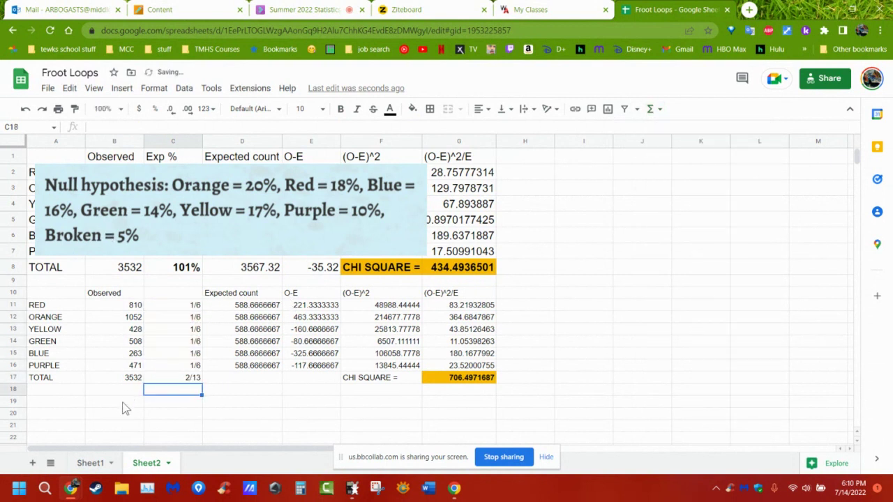
Compare the C17 total with C11, look through the number formats for C11, and hide the screen-sharing bar.
left_click(199, 381)
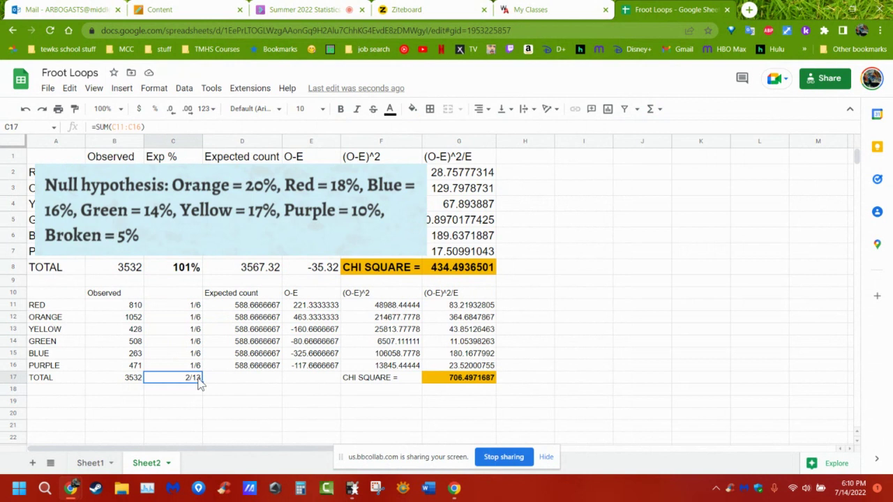
left_click(198, 307)
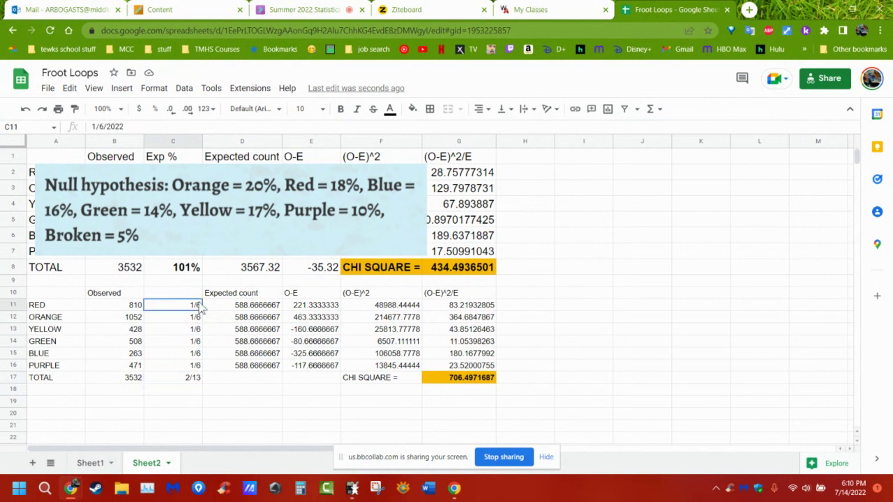
left_click(161, 89)
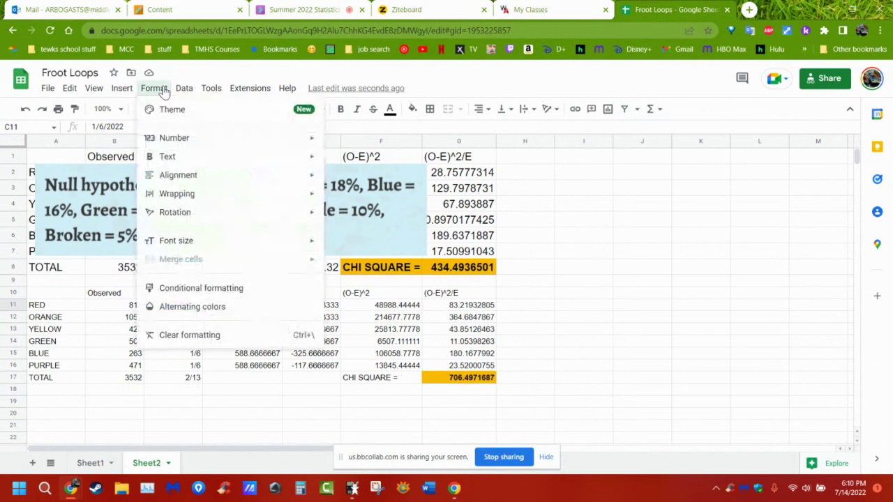
mouse_move(202, 143)
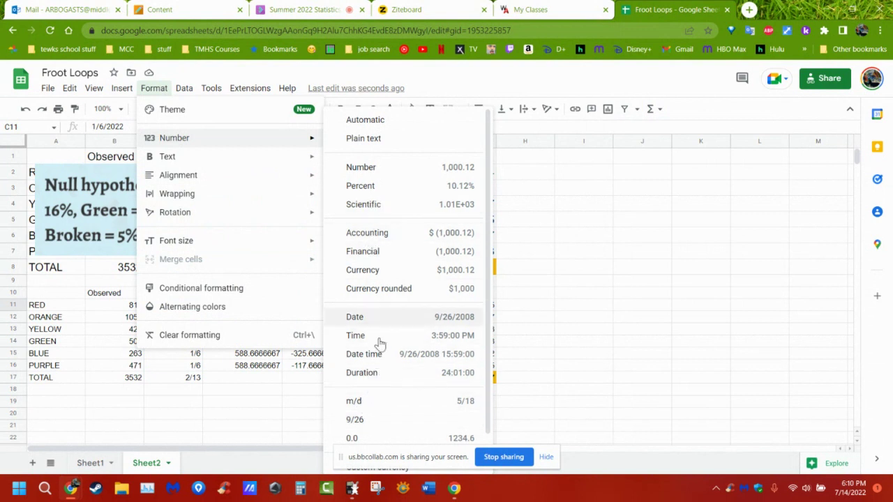
scroll(389, 389, "down", 1)
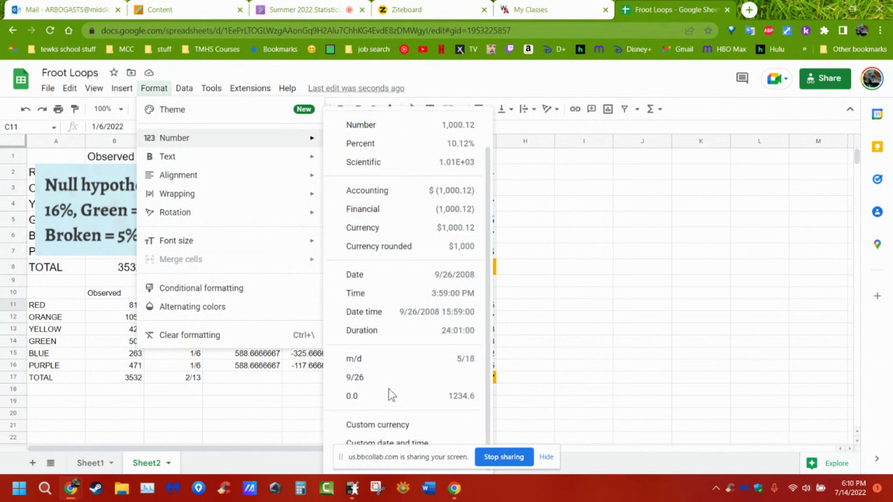
left_click(546, 458)
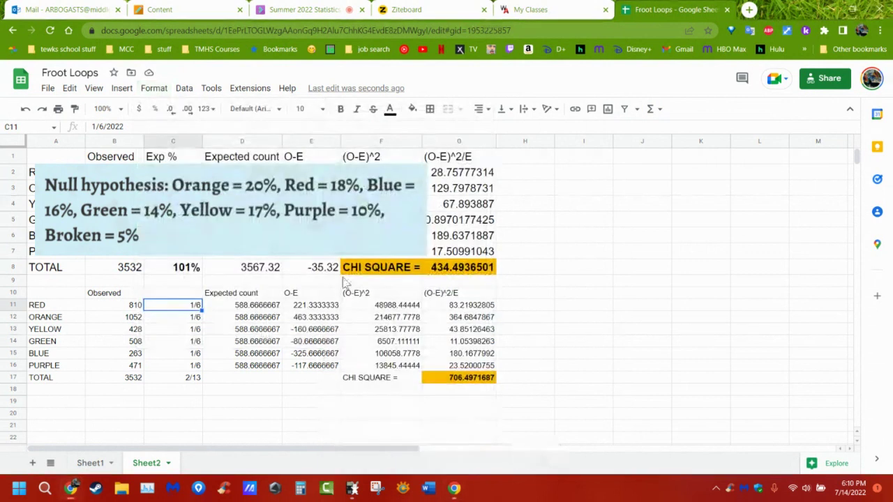
Browse the custom number formats for C11 for a fraction option and close the list without applying one.
left_click(145, 88)
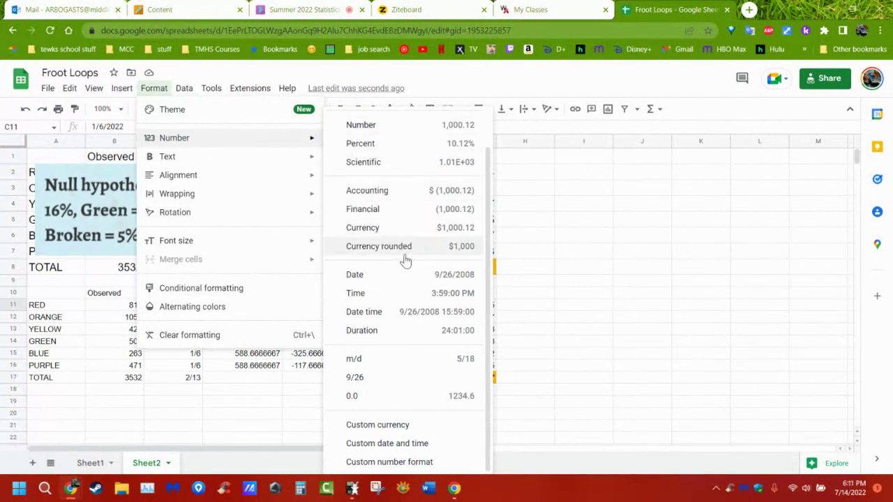
left_click(387, 462)
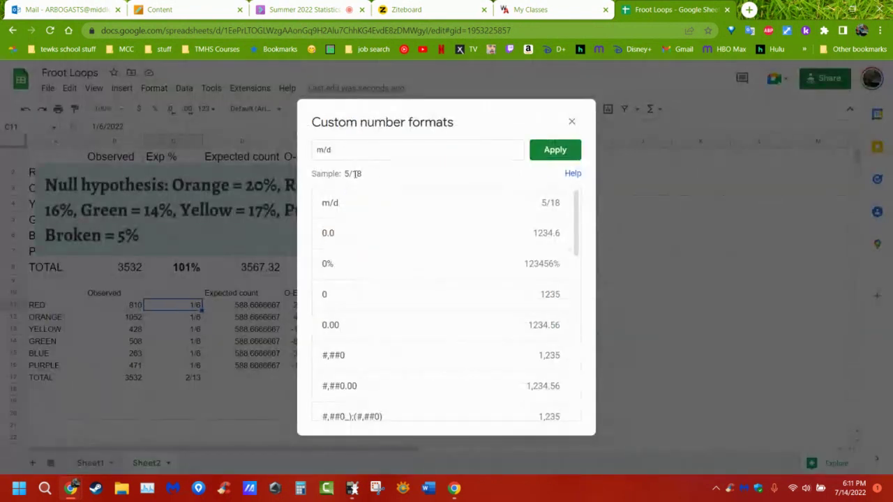
scroll(351, 342, "down", 5)
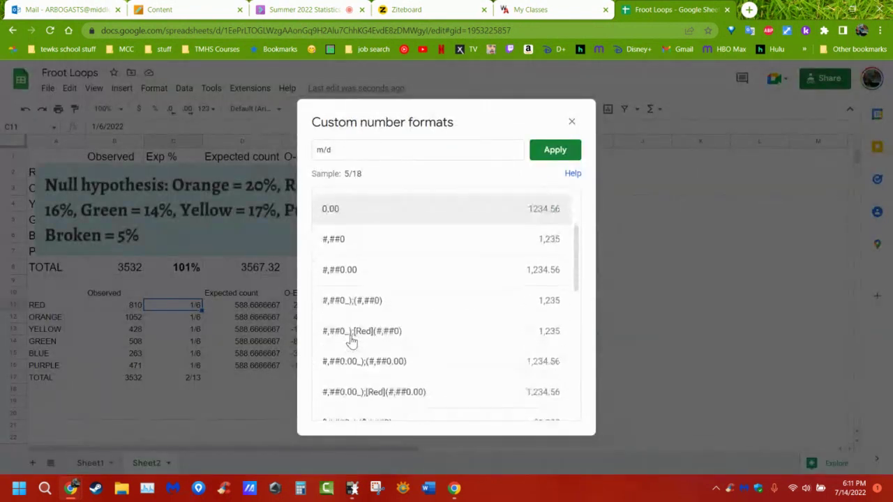
scroll(351, 342, "down", 3)
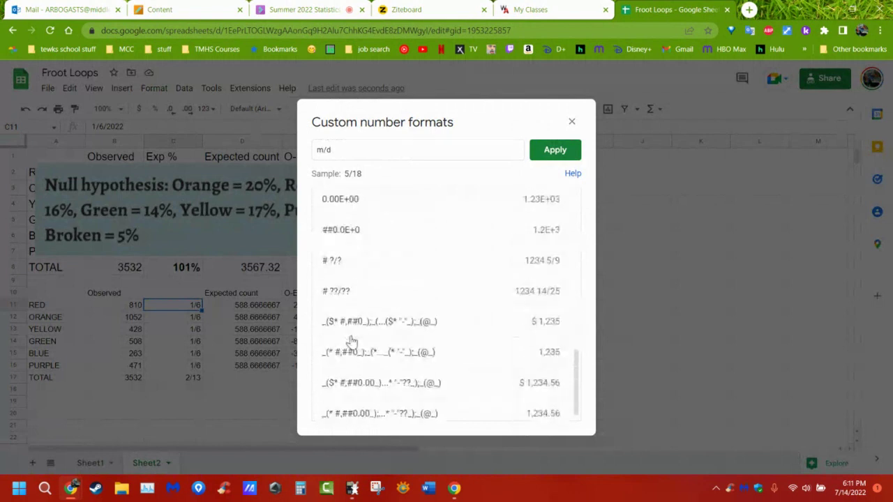
scroll(421, 336, "up", 8)
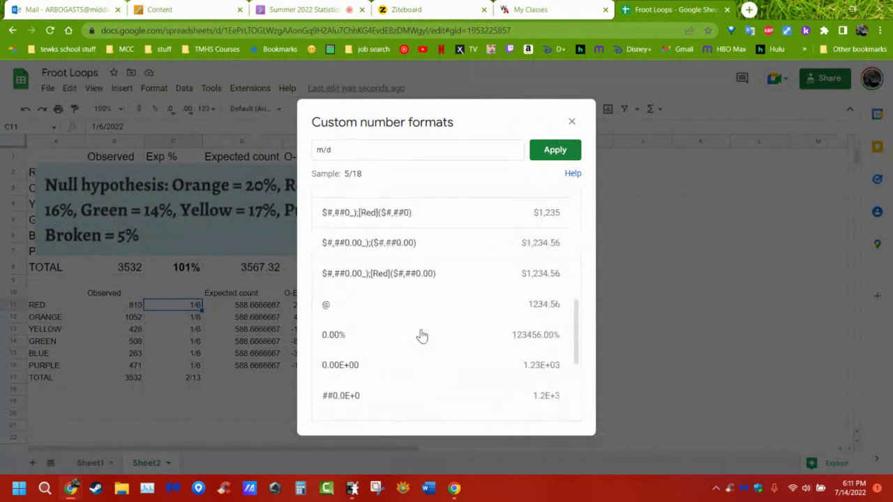
scroll(421, 336, "up", 2)
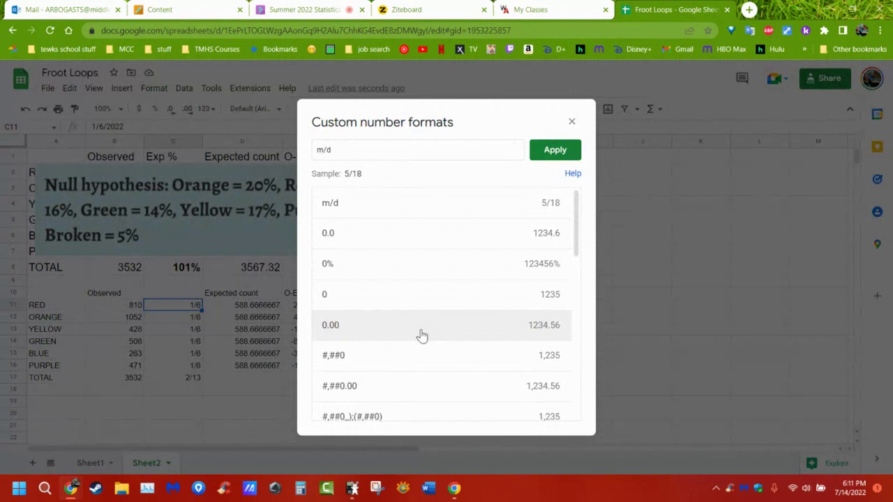
left_click(574, 121)
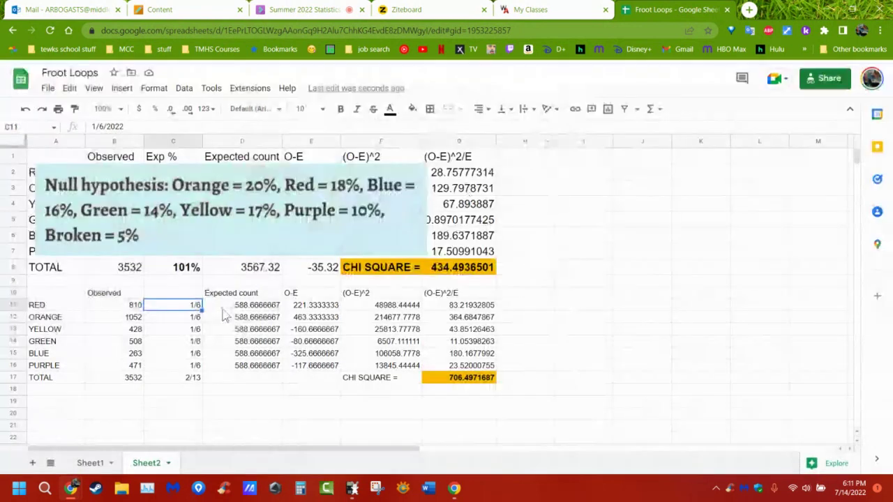
Apply the Number format to the expected proportions and their total in C11:C17.
left_click_drag(194, 307, 194, 380)
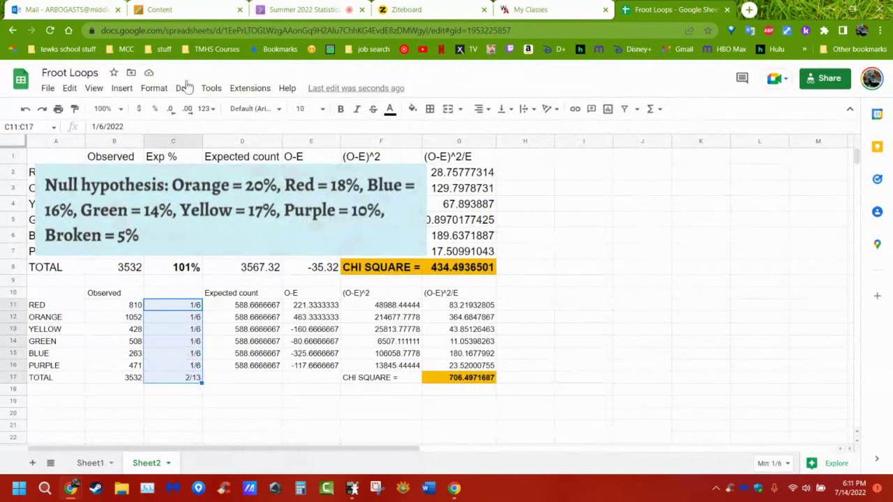
left_click(154, 88)
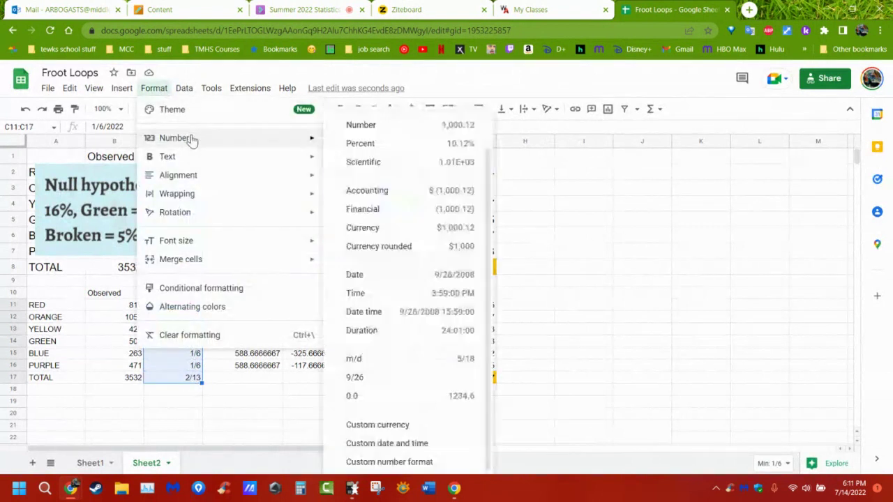
left_click(354, 130)
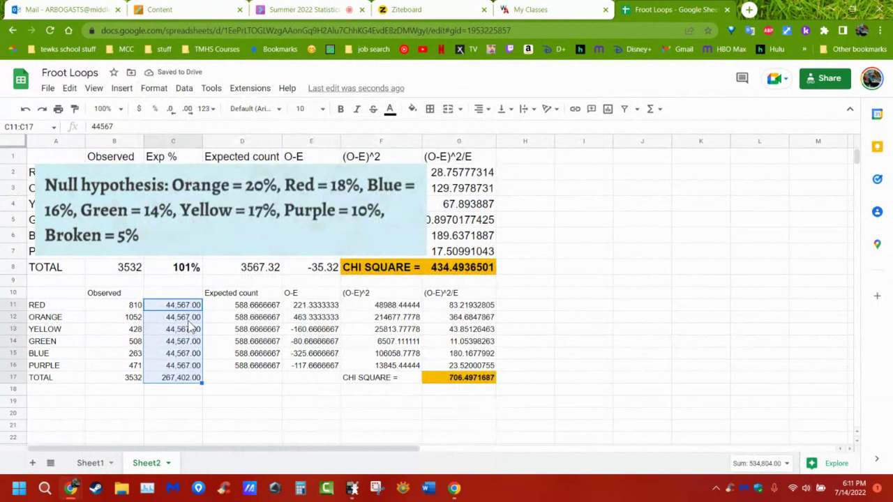
Try entering 1/6 in C11 again and filling it down through C16, and undo both changes.
type("1/6")
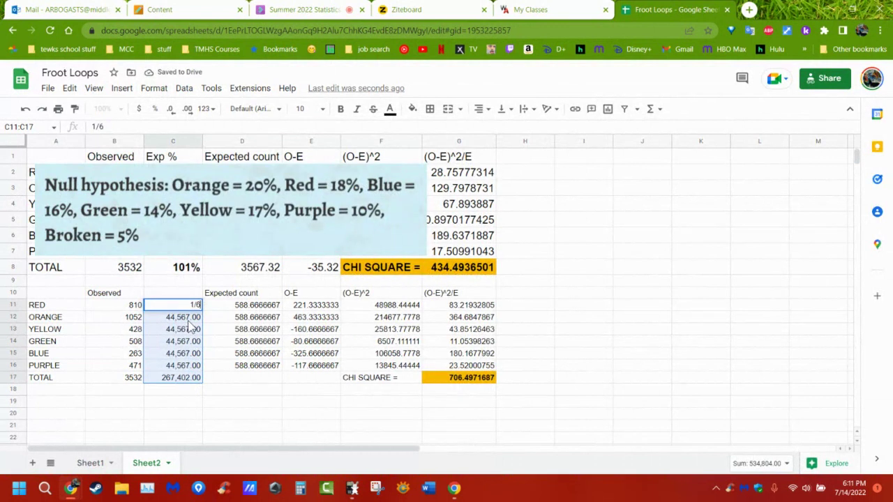
key("Return")
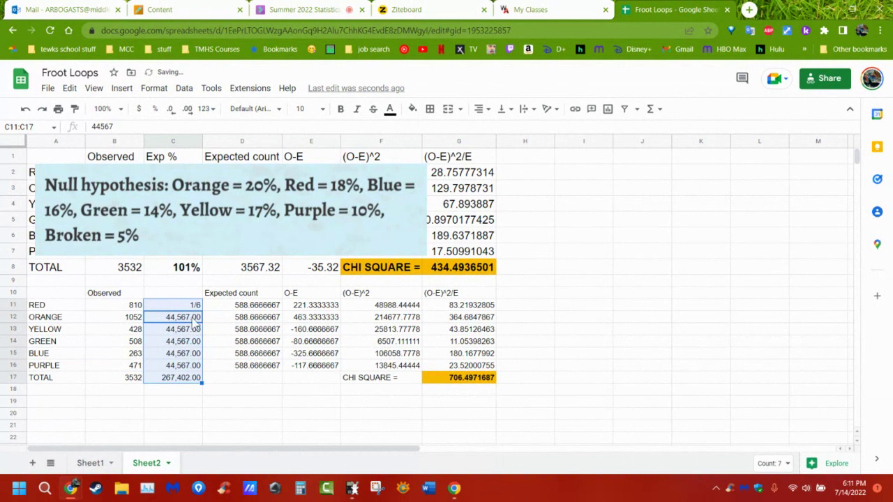
left_click(196, 307)
left_click_drag(201, 311, 201, 371)
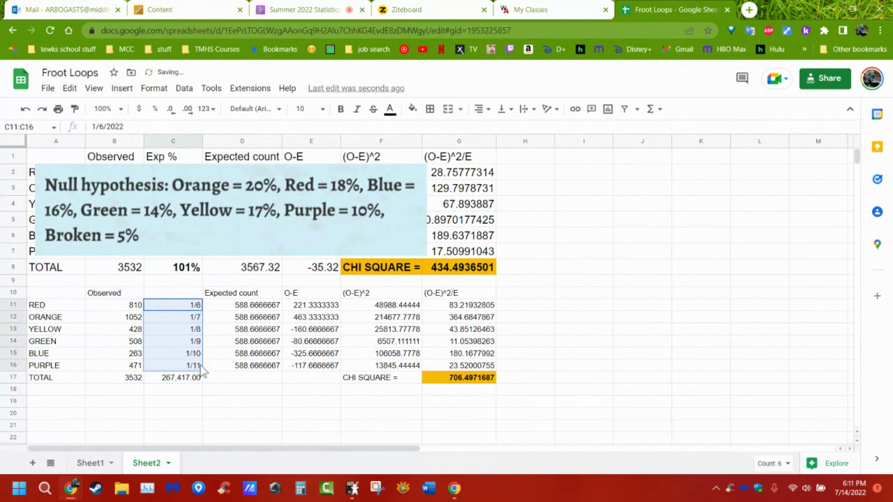
key("ctrl+z")
key("ctrl+z")
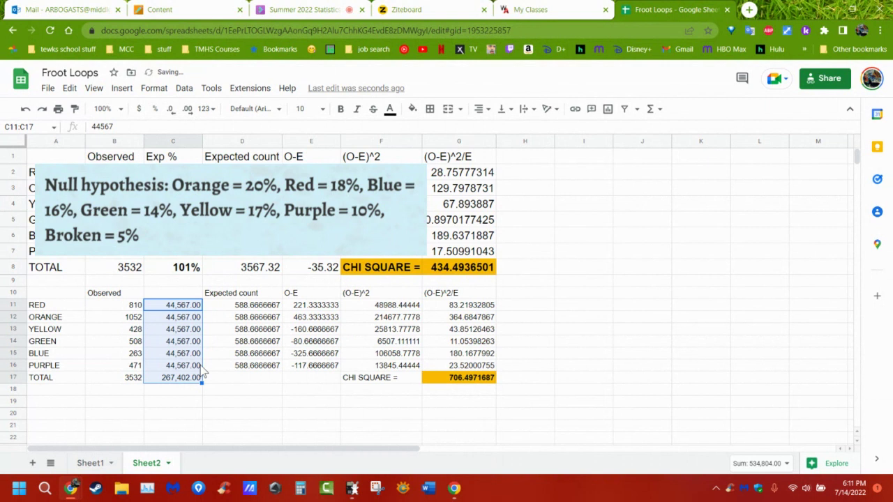
Enter =1/6 in C11 and fill the formula down through C16.
type("=1/6")
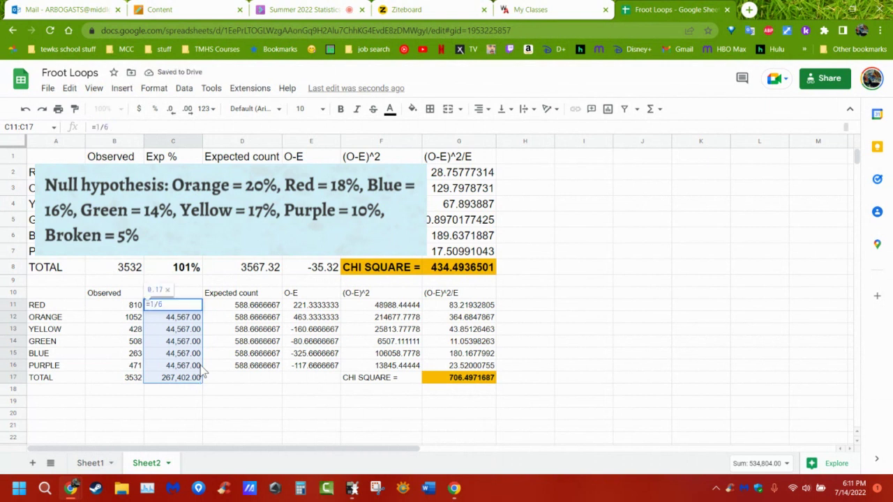
key("Return")
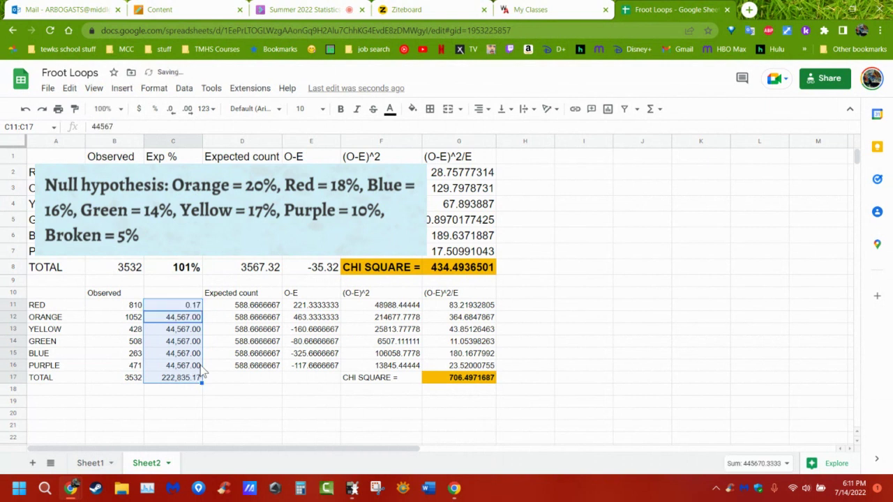
left_click(201, 305)
left_click_drag(202, 310, 215, 374)
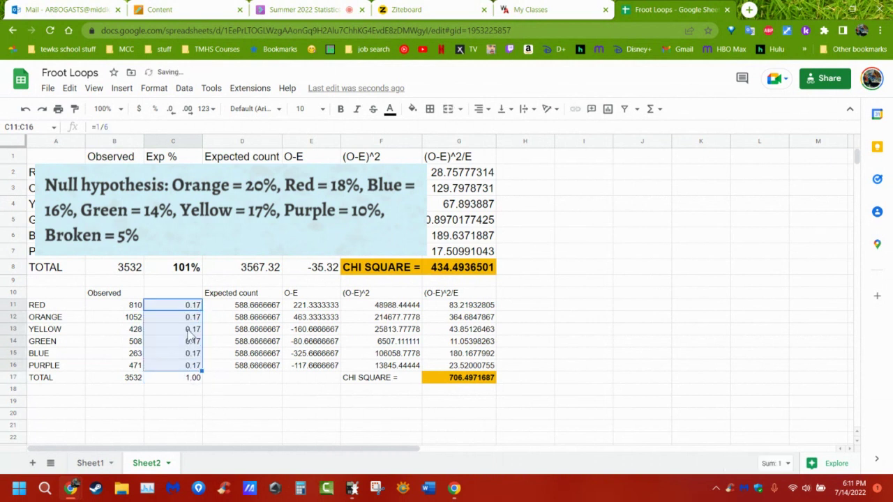
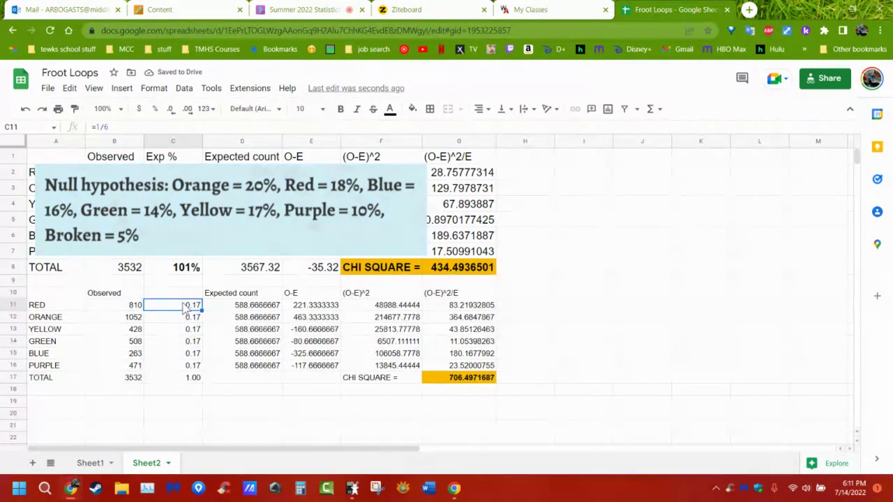
Format the total in C17 and the expected proportions in C11:C16 as percentages.
left_click_drag(185, 310, 194, 376)
double_click(193, 377)
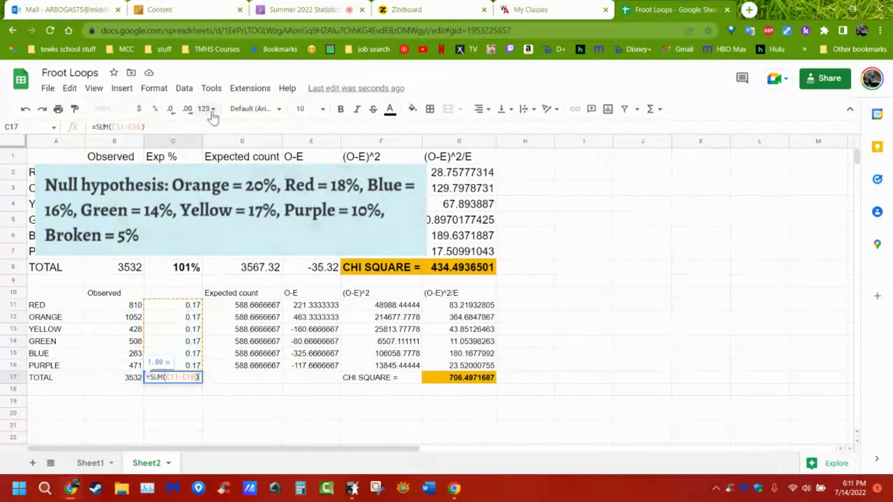
left_click(154, 109)
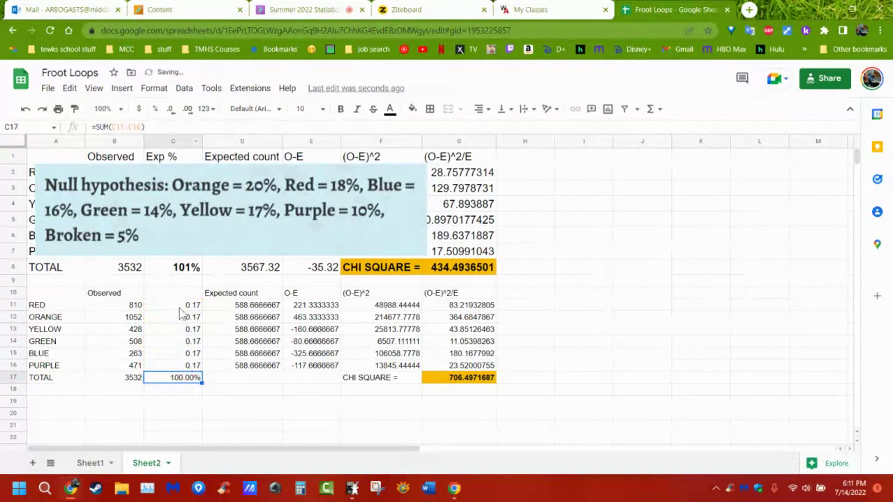
left_click_drag(183, 305, 181, 365)
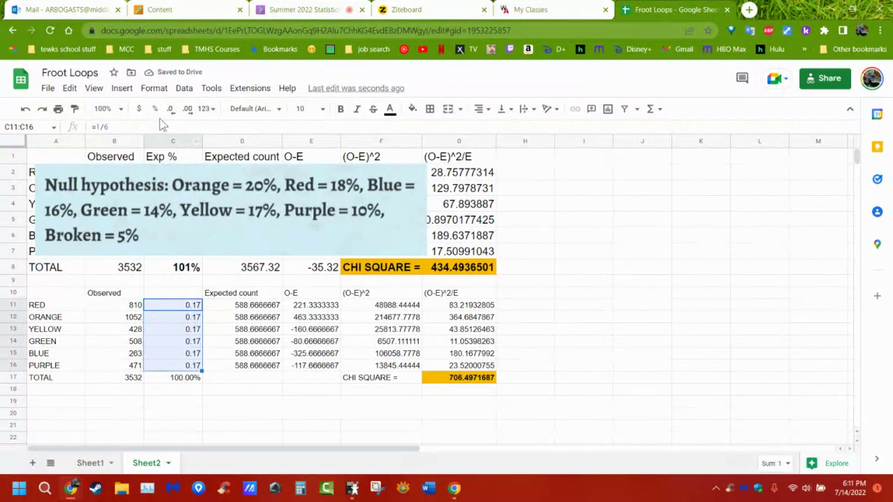
left_click(155, 110)
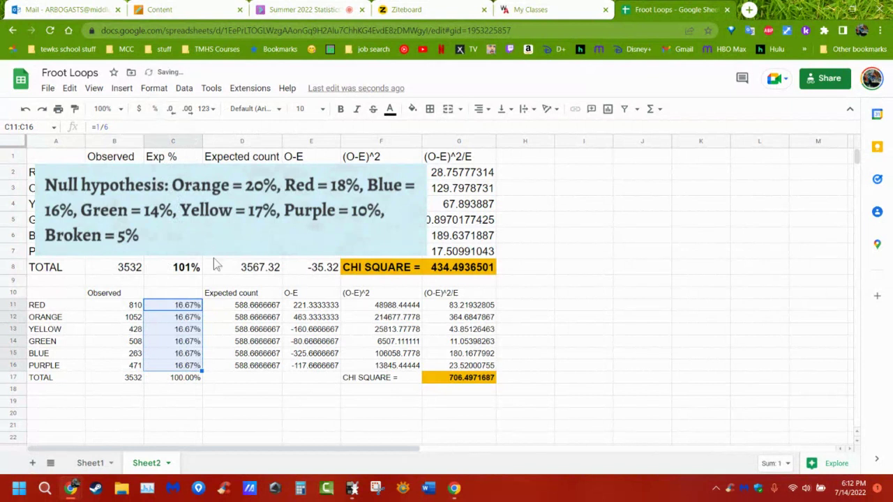
Set the font size of the whole second table, A10:G17, to 14.
left_click(263, 307)
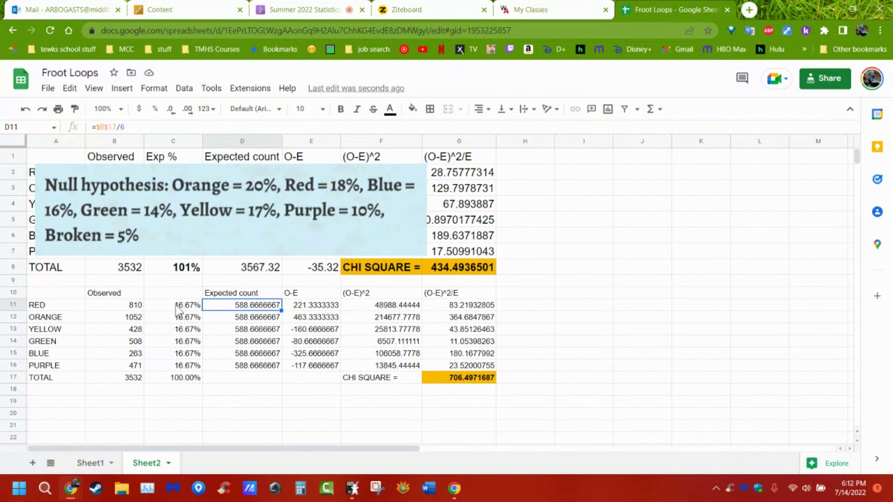
left_click_drag(48, 293, 454, 383)
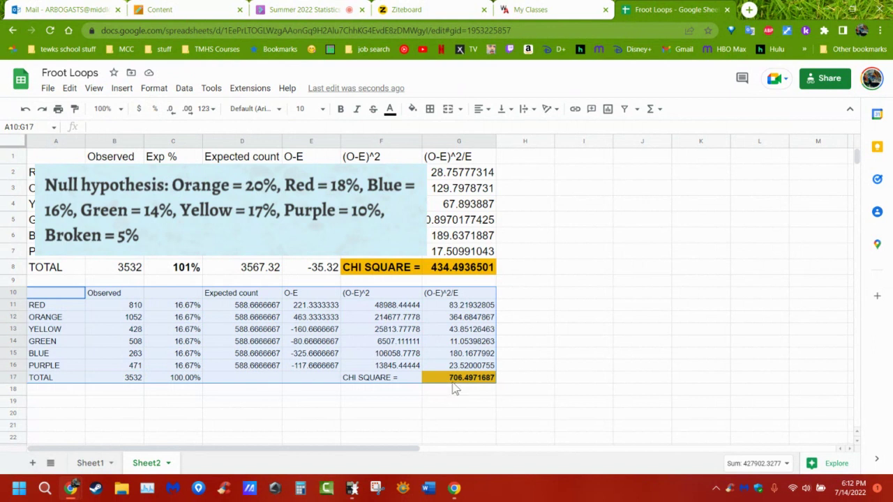
left_click(322, 110)
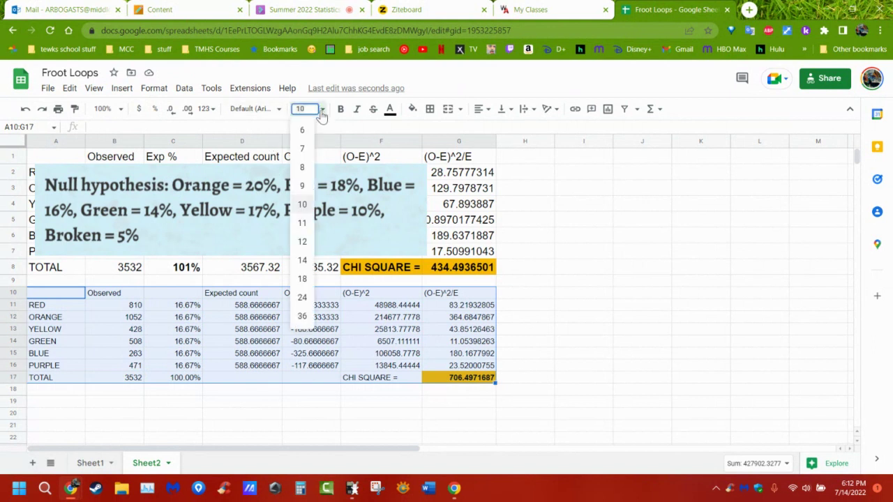
left_click(304, 262)
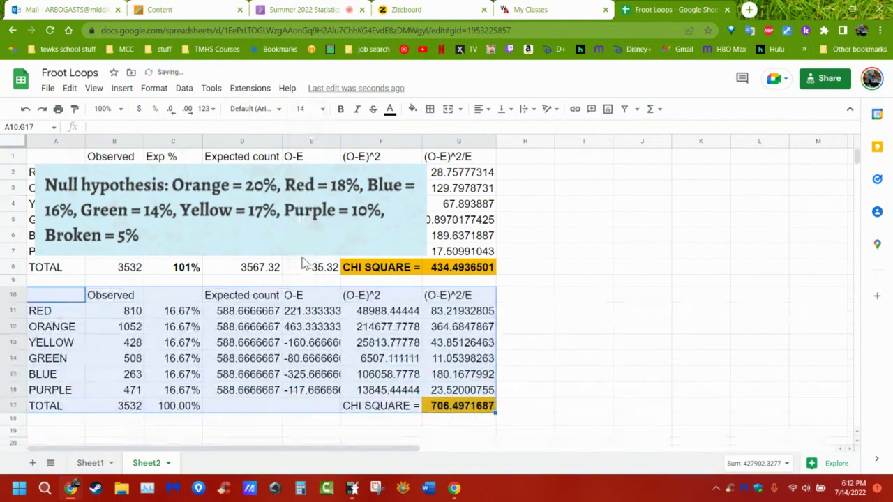
left_click(187, 327)
left_click(196, 298)
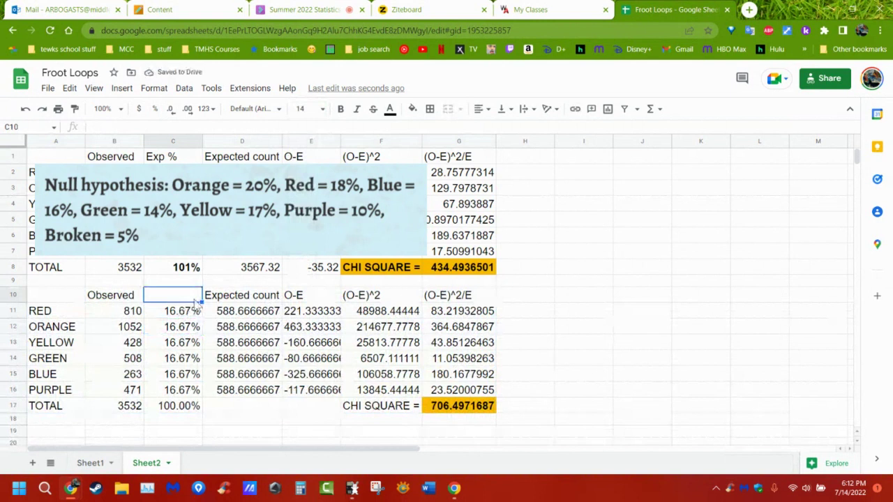
Total the expected counts D11:D16 in cell D17 with the SUM function.
left_click(265, 314)
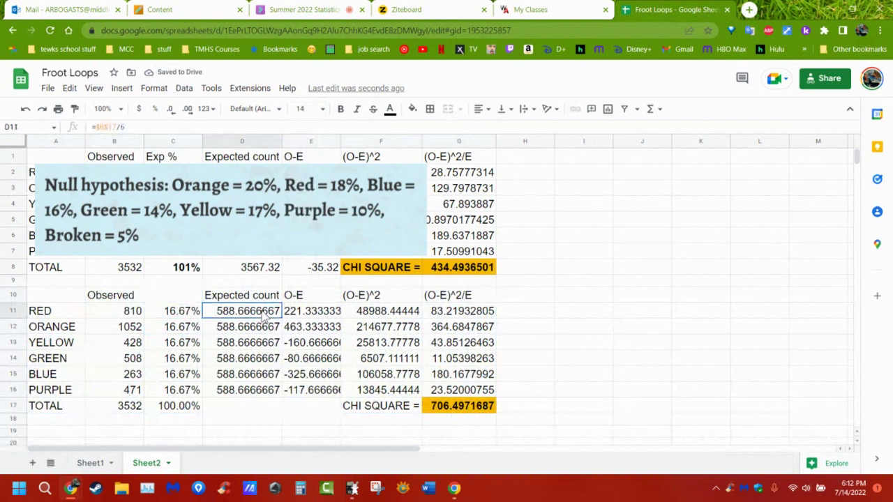
left_click(268, 396)
left_click(259, 408)
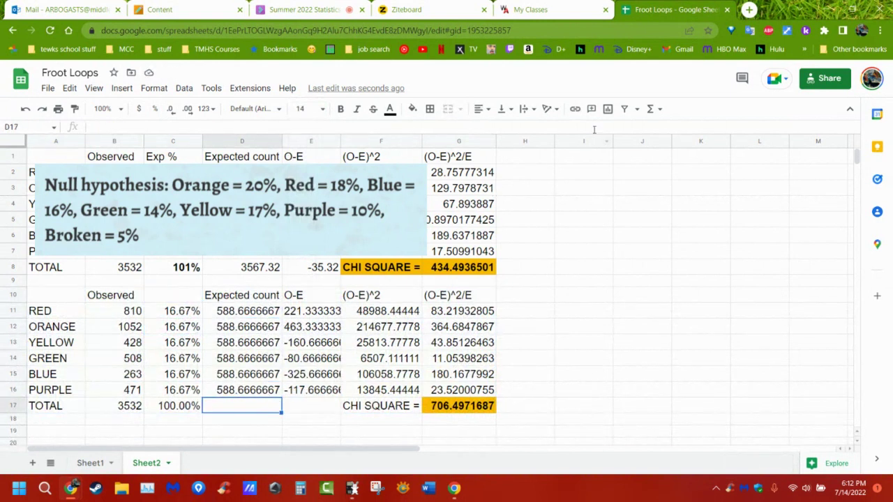
left_click(652, 109)
left_click(657, 129)
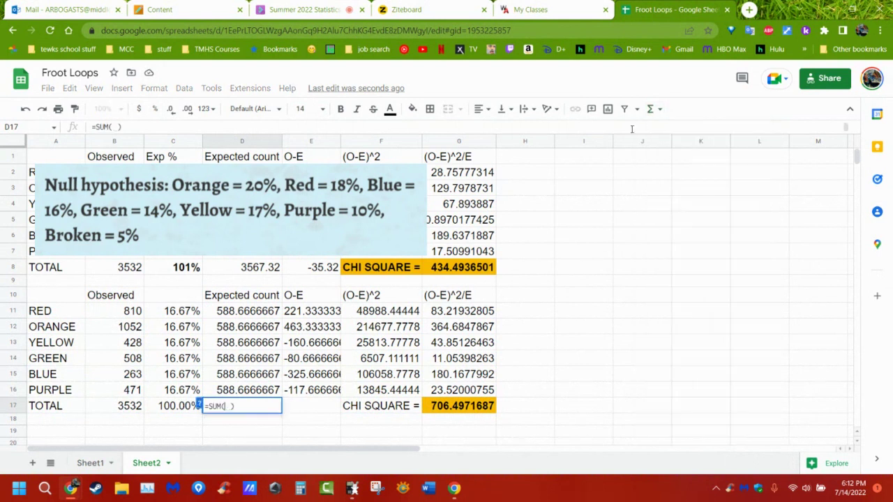
left_click_drag(248, 310, 250, 394)
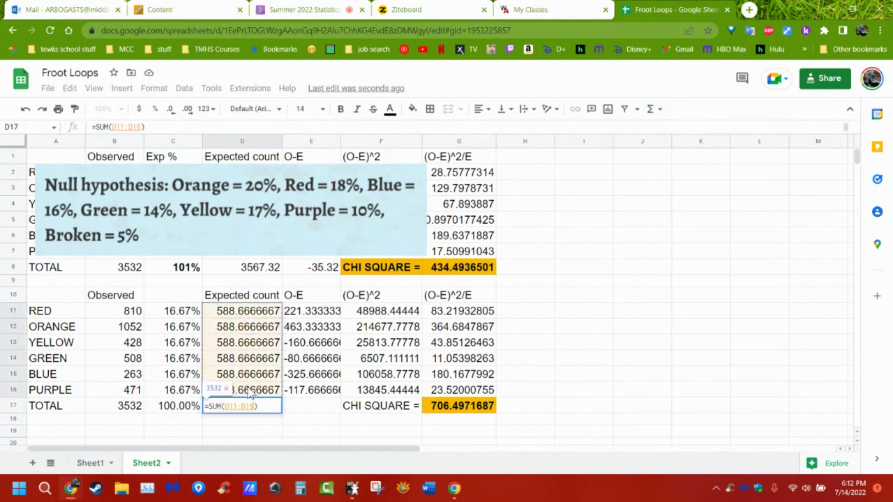
key("Return")
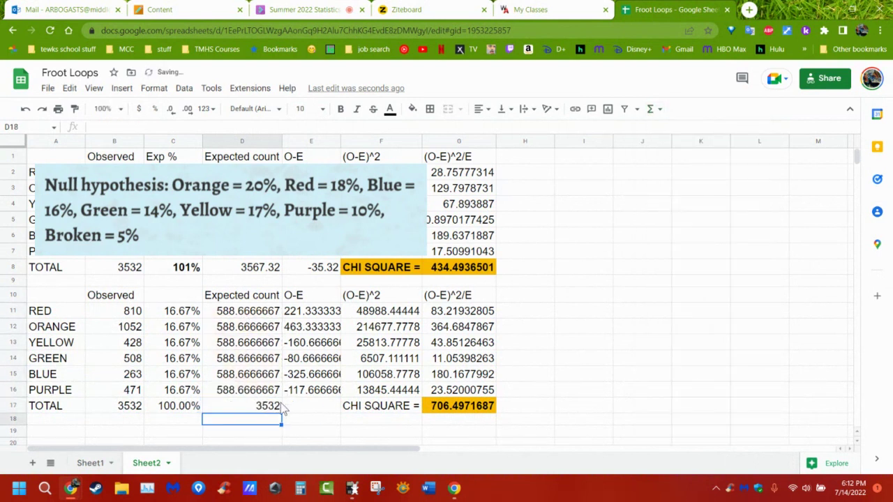
Extend the D17 total formula across to E17 to sum the O-E column.
key("Up")
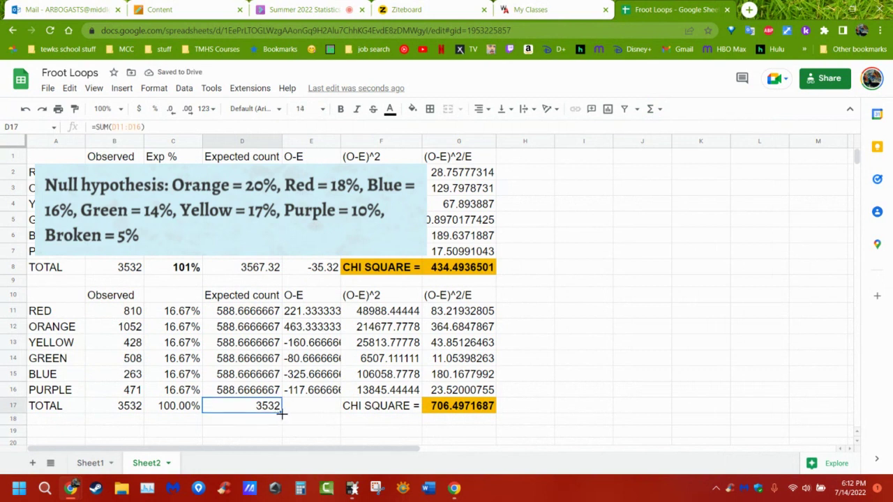
left_click_drag(281, 413, 338, 419)
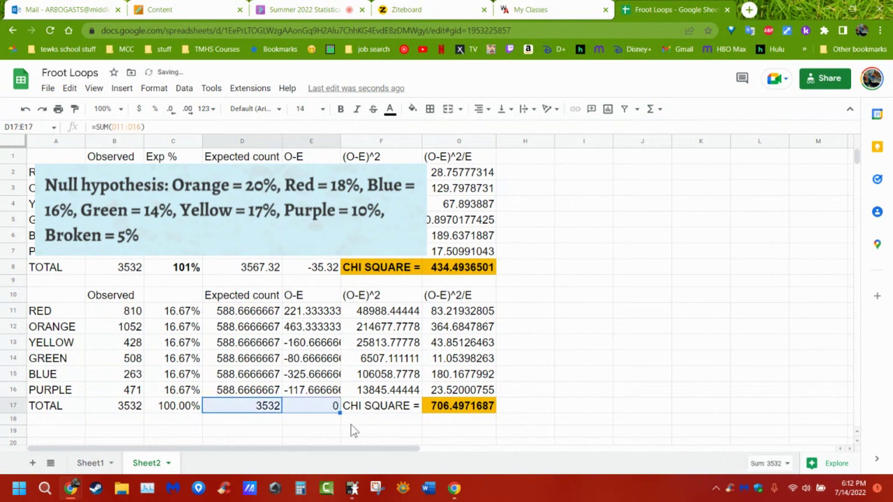
left_click(351, 422)
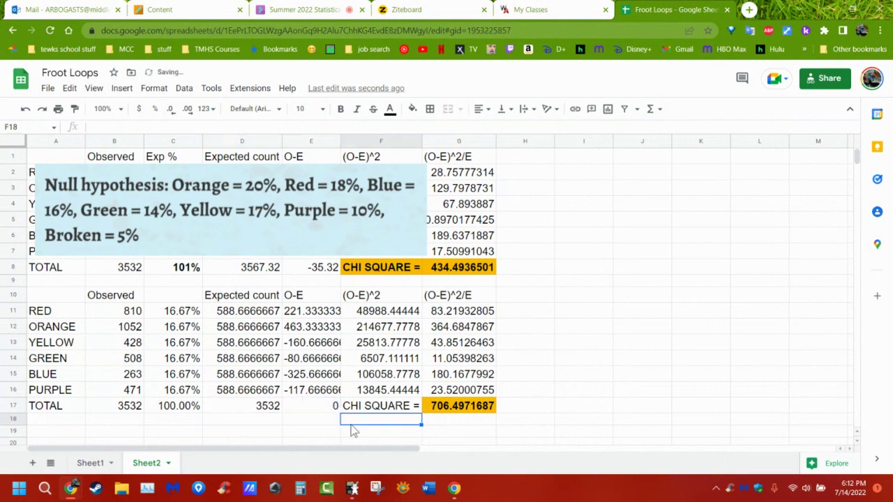
Make the CHI SQUARE = label in F17 bold and fill its cell with the standard yellow-orange color.
left_click(395, 409)
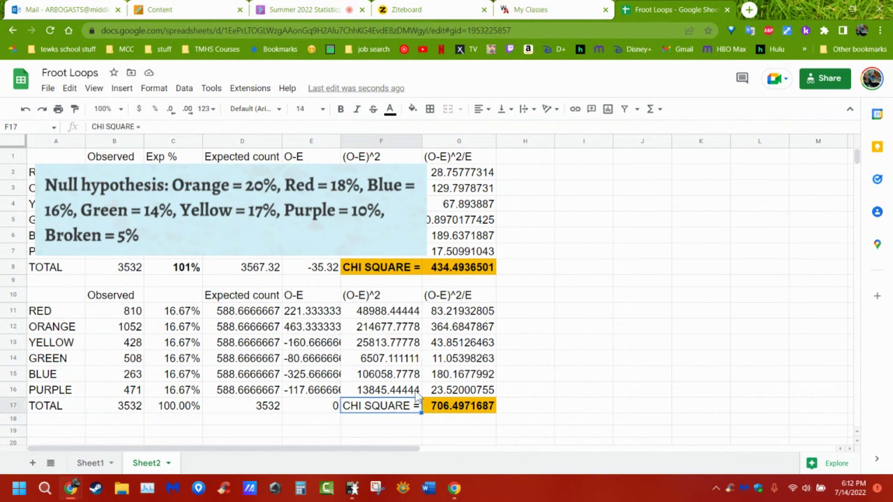
left_click(341, 109)
left_click(412, 109)
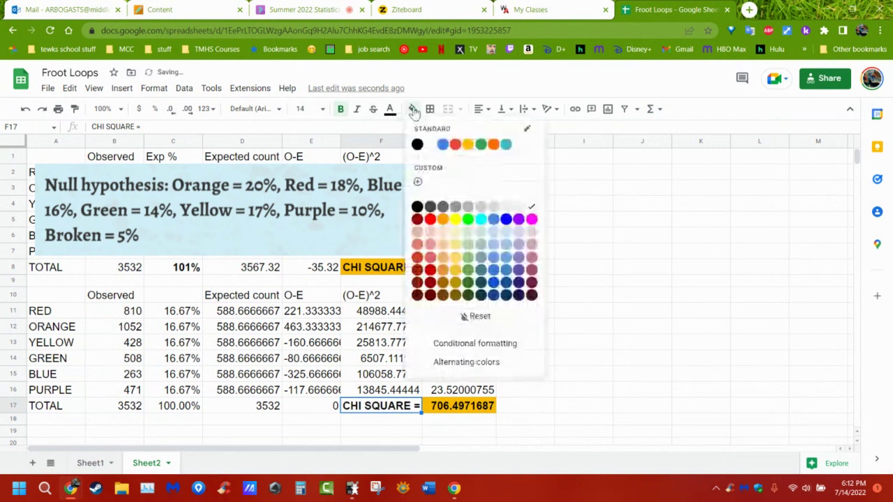
left_click(468, 145)
left_click(576, 394)
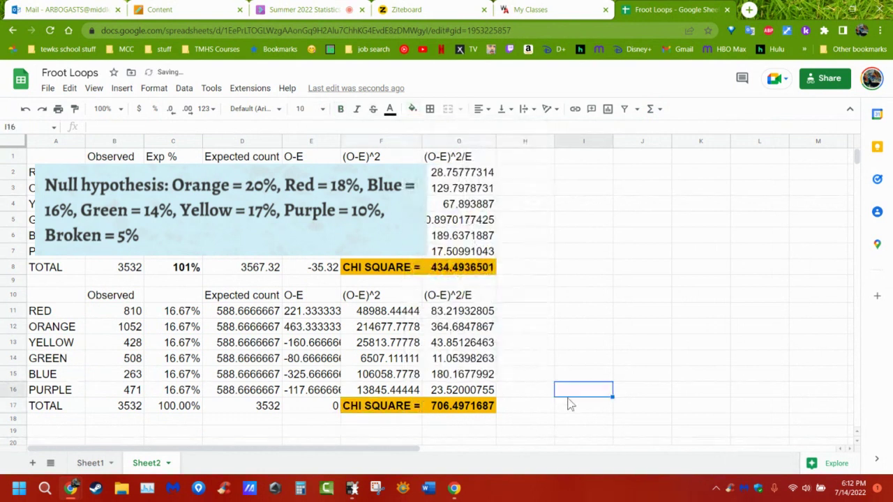
left_click(532, 412)
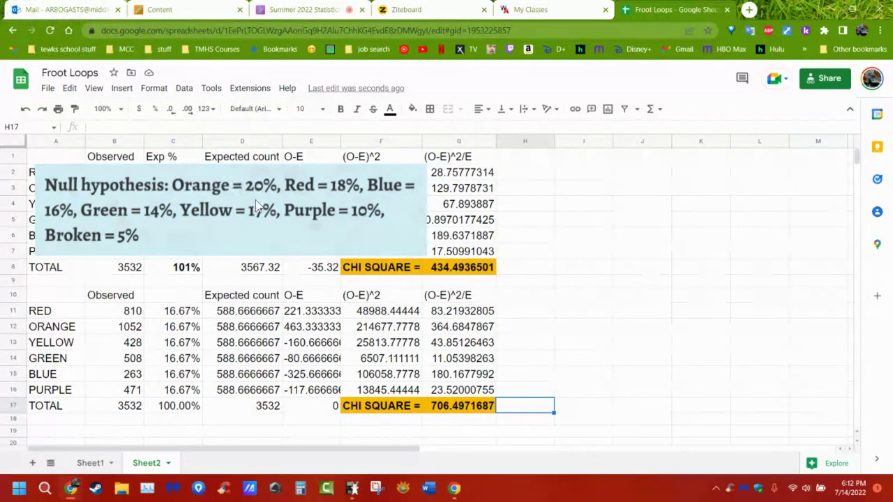
Switch to the Wabbitemu TI-84 calculator, turn it on and clear its home screen.
left_click(353, 487)
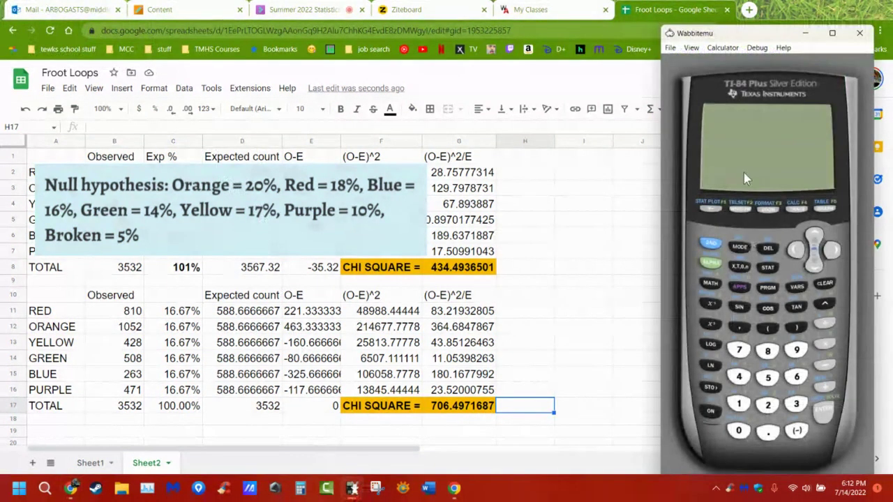
left_click(709, 413)
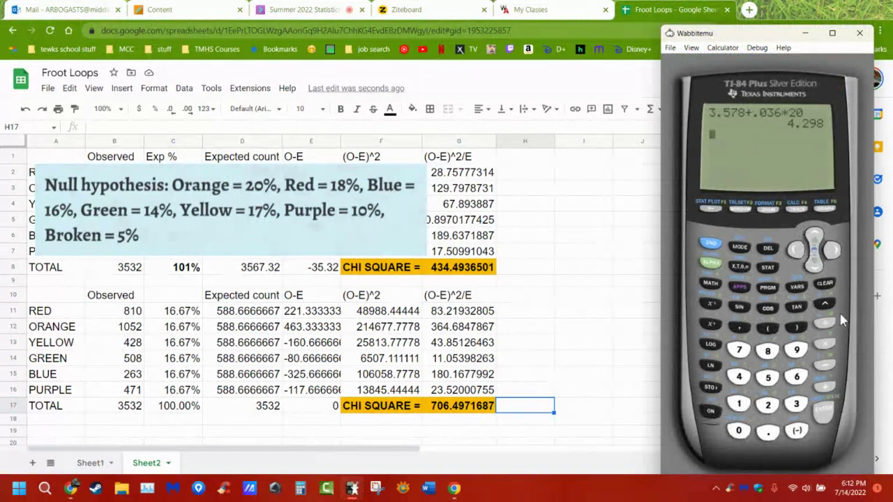
left_click(825, 283)
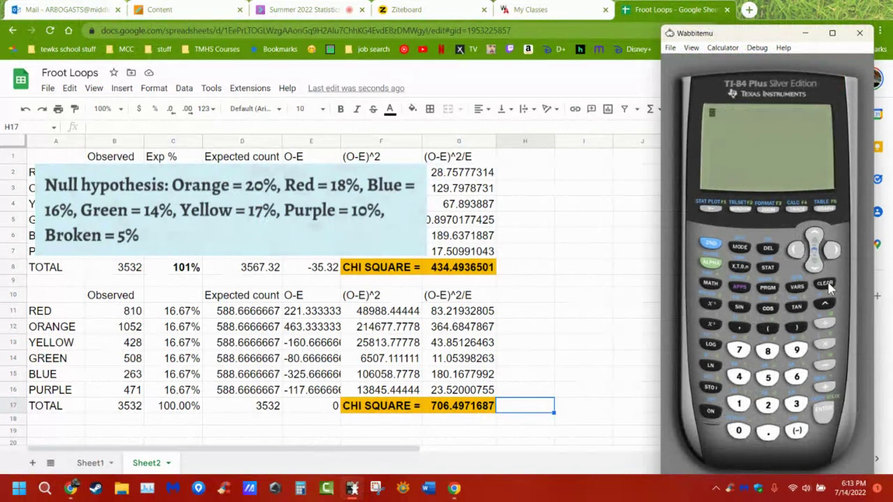
Open the chi-square GOF-Test setup from the calculator's statistical tests to examine its observed, expected and df inputs.
left_click(770, 270)
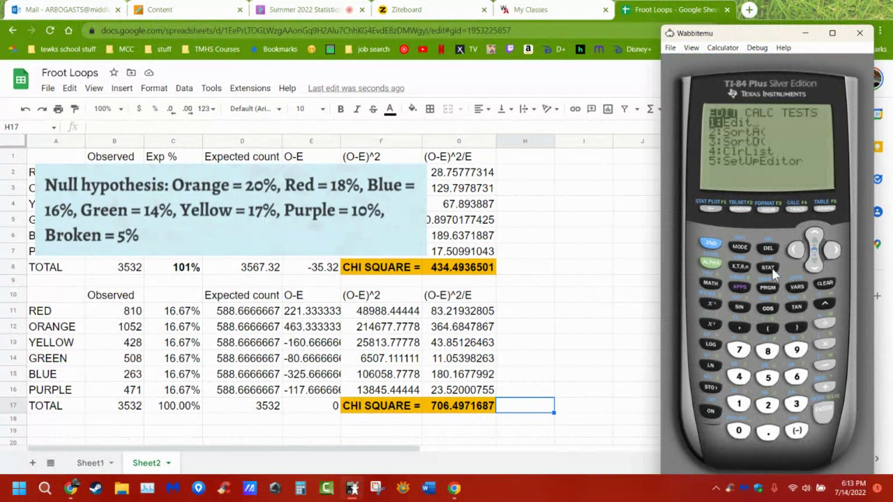
left_click(833, 251)
left_click(833, 251)
left_click(817, 265)
left_click(817, 265)
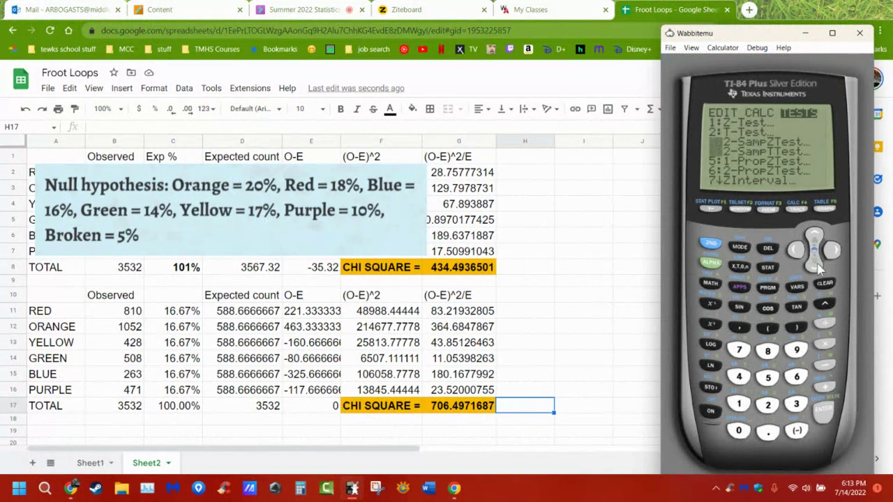
left_click(817, 265)
left_click(817, 265)
left_click(817, 265)
left_click(818, 265)
left_click(817, 265)
left_click(817, 265)
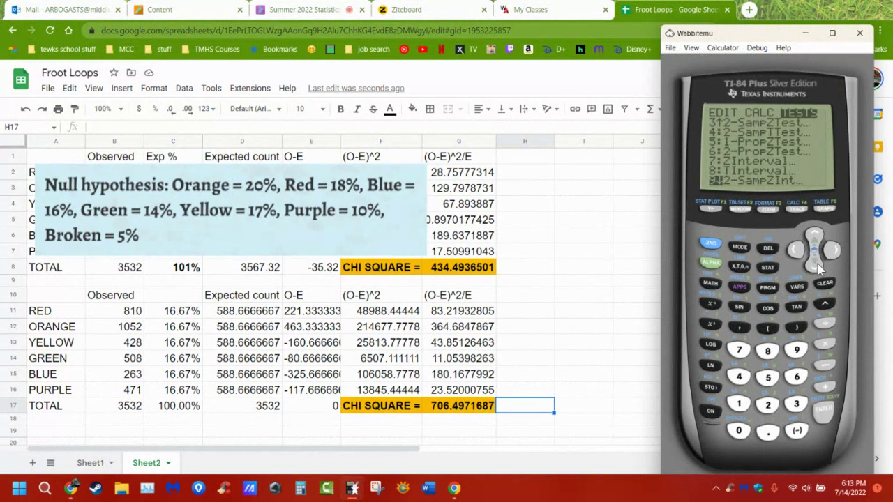
left_click(817, 265)
left_click(818, 265)
left_click(817, 265)
left_click(817, 265)
left_click(817, 265)
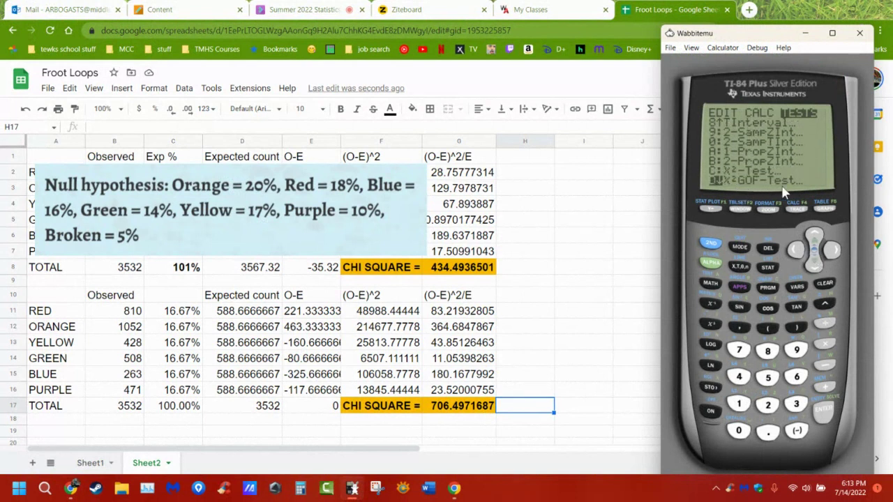
left_click(824, 411)
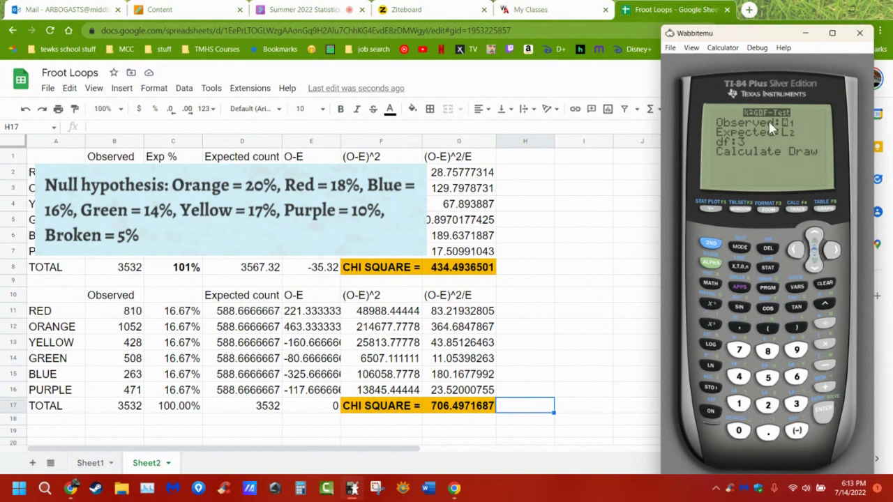
Open the calculator's list editor and clear all existing entries from lists L2 and L1.
left_click(766, 270)
left_click(827, 412)
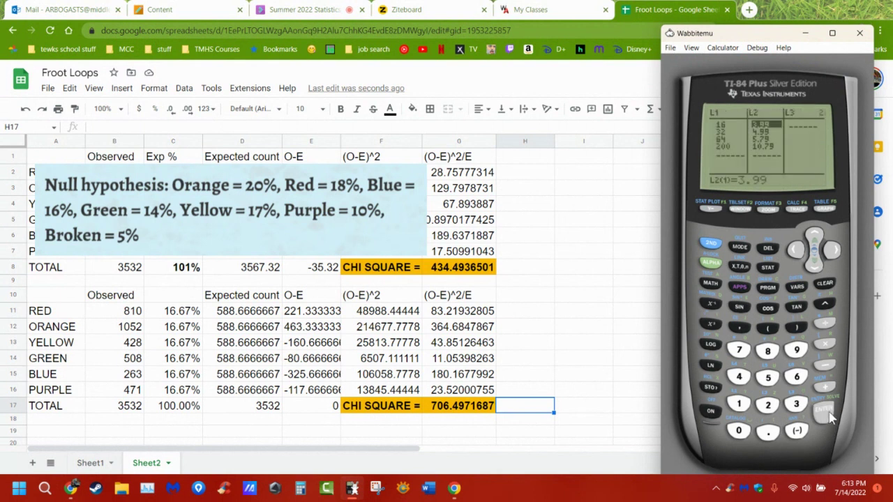
left_click(814, 237)
left_click(825, 285)
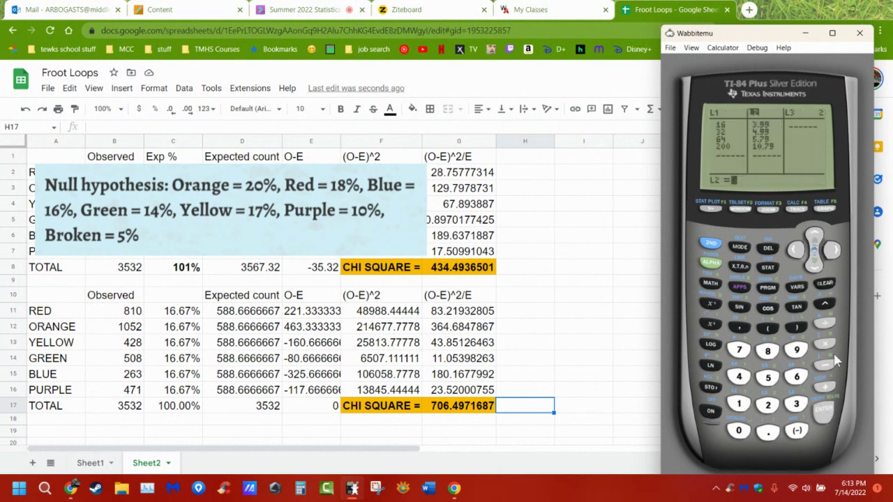
left_click(826, 411)
left_click(795, 252)
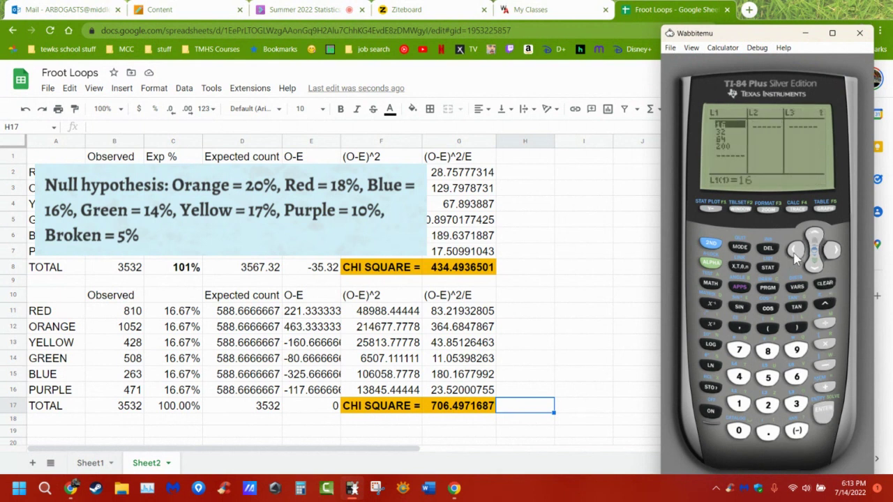
left_click(814, 237)
left_click(825, 283)
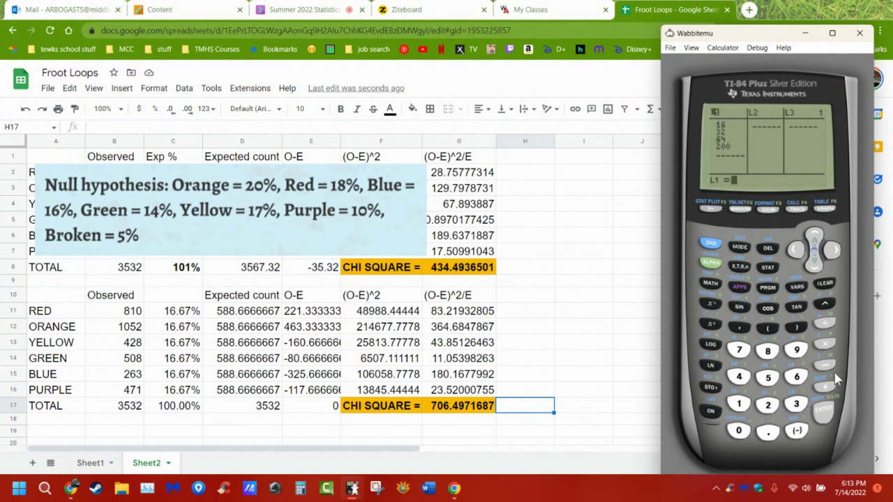
left_click(825, 411)
In the Froot Loops sheet, move the null hypothesis image down off the first table's rows, and return to the Wabbitemu calculator.
left_click(210, 198)
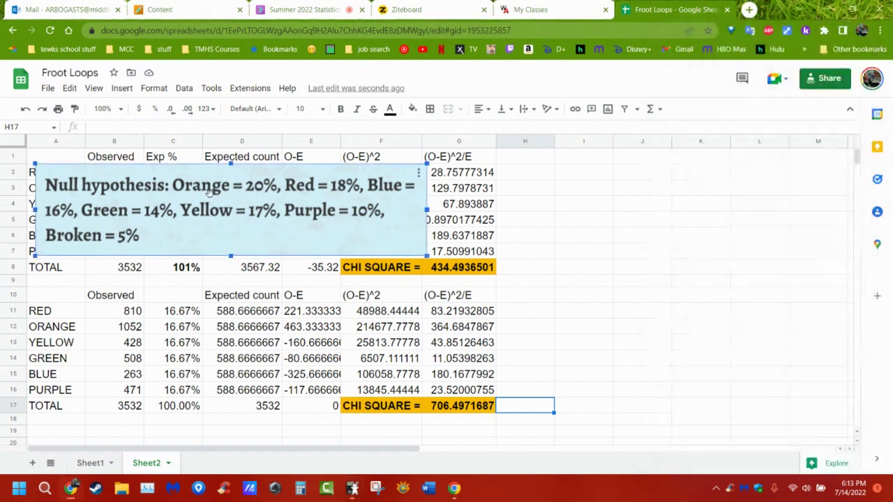
left_click_drag(209, 199, 199, 321)
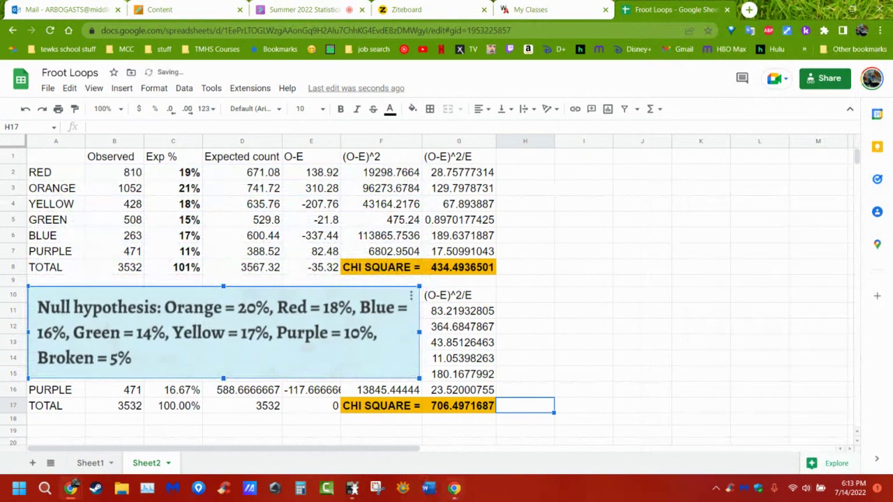
left_click(352, 488)
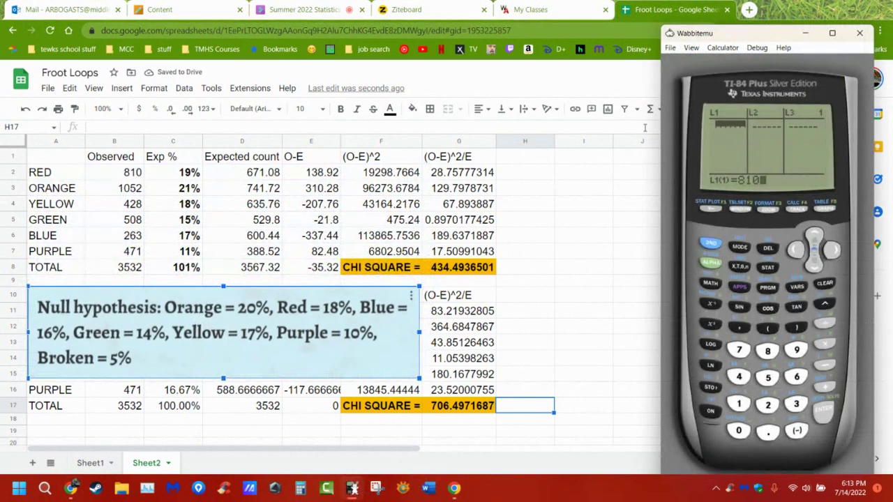
Enter the observed counts 810, 1052, 428, 508, 263 and 471 into list L1.
key("Return")
type("1052")
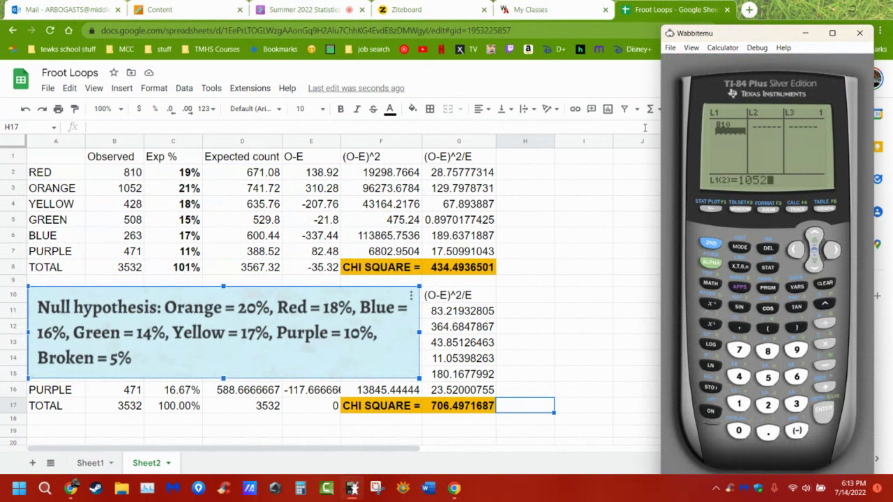
key("Return")
type("428")
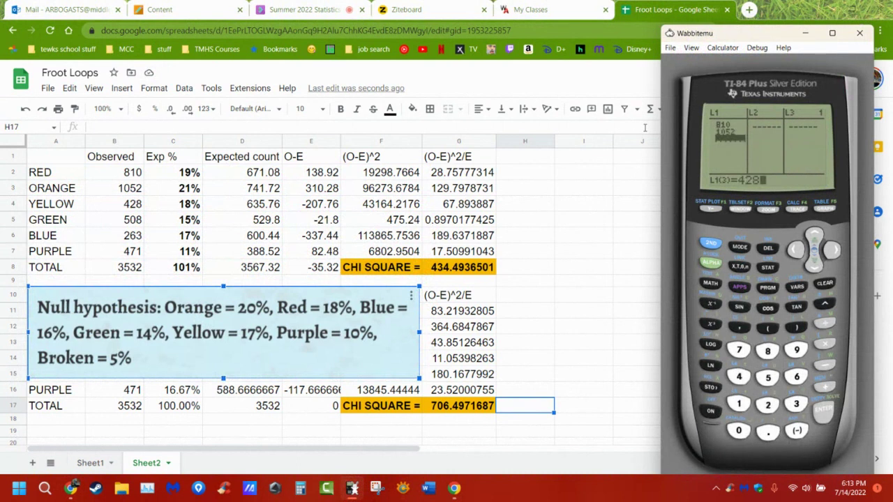
key("Return")
type("508")
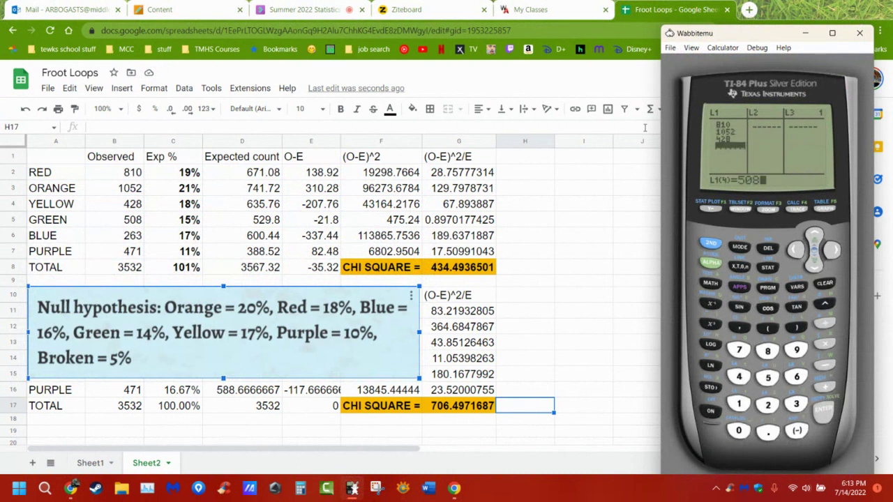
key("Return")
type("26")
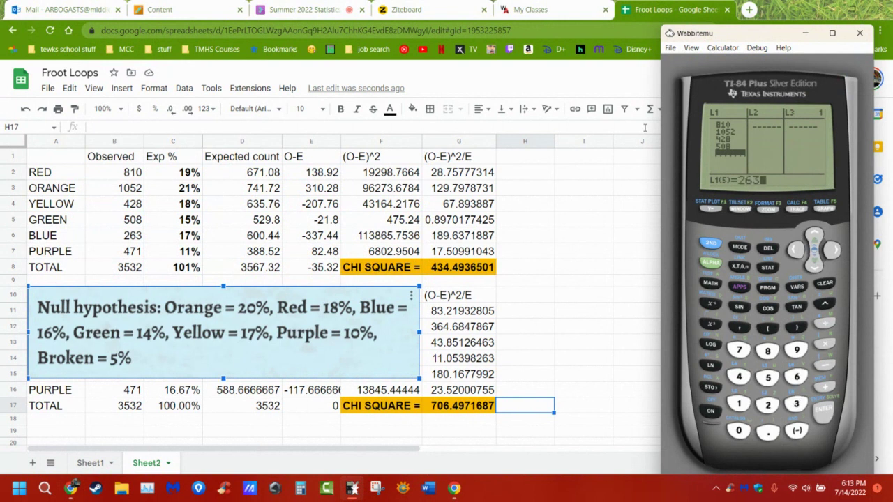
type("3")
key("Return")
type("471")
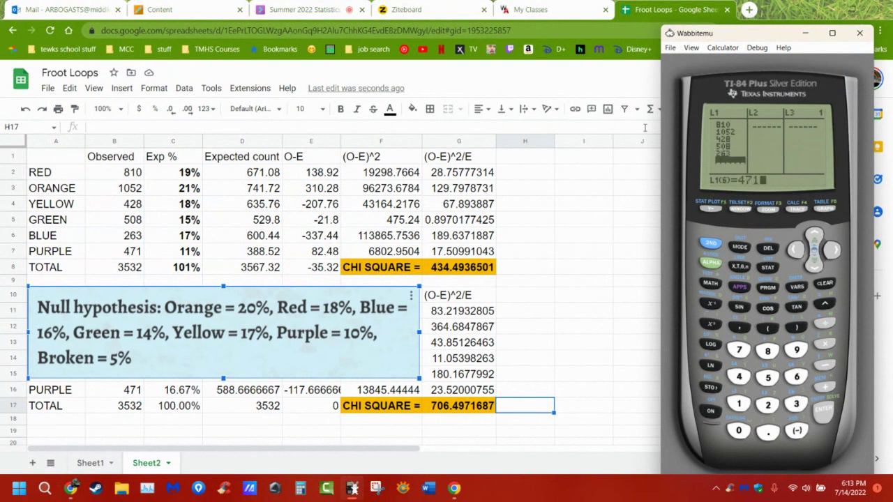
key("Return")
key("Return")
Enter the first table's expected counts 671.08, 741.72, 635.76, 529.8, 600.44 and 388.52 into list L2.
key("Right")
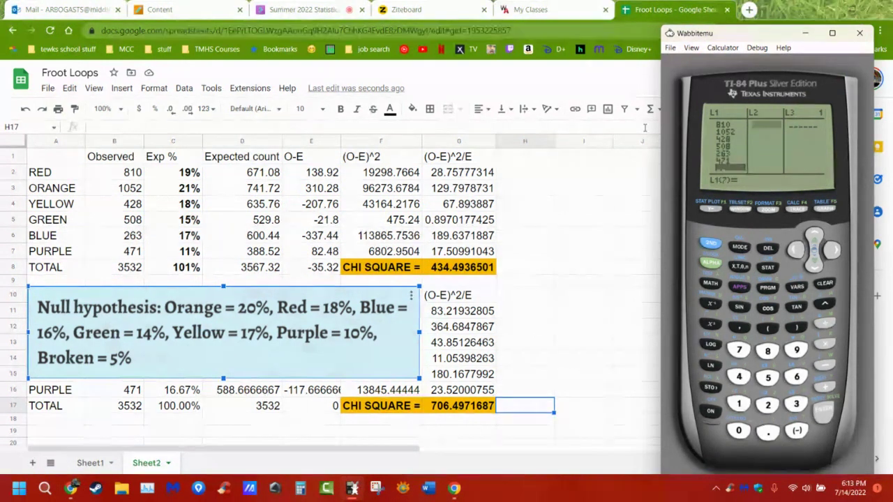
type("6")
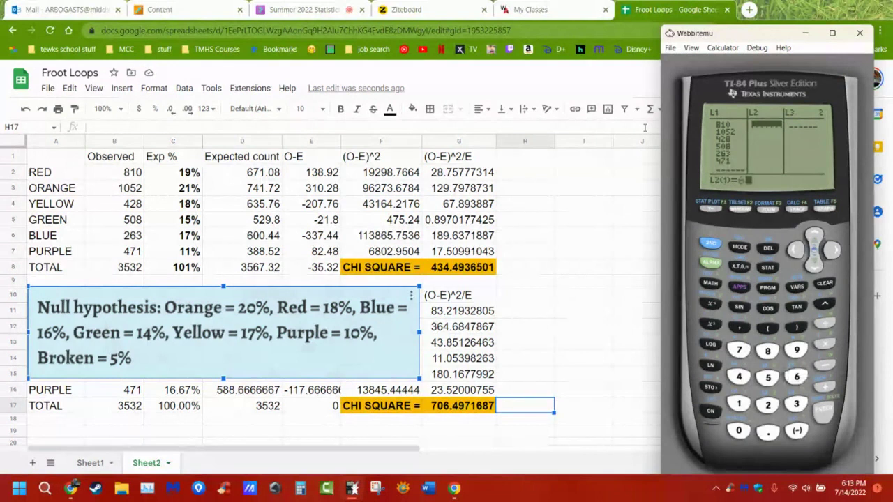
type("71.08")
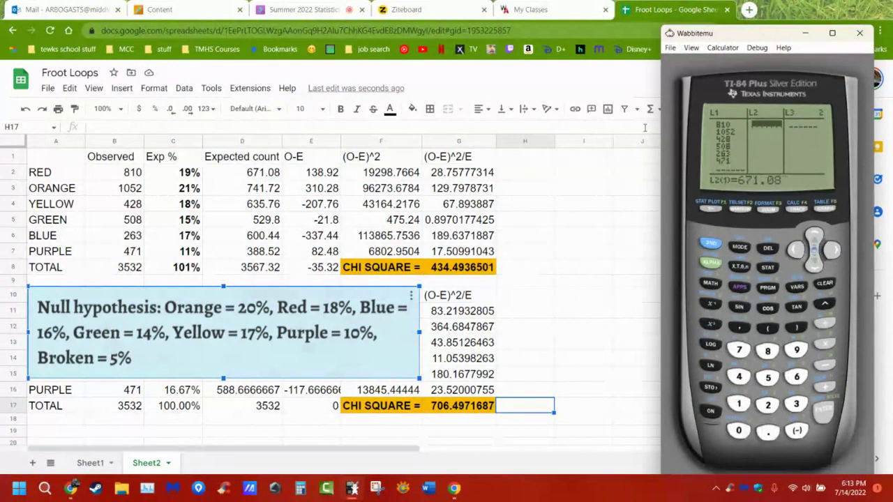
key("Return")
type("741.")
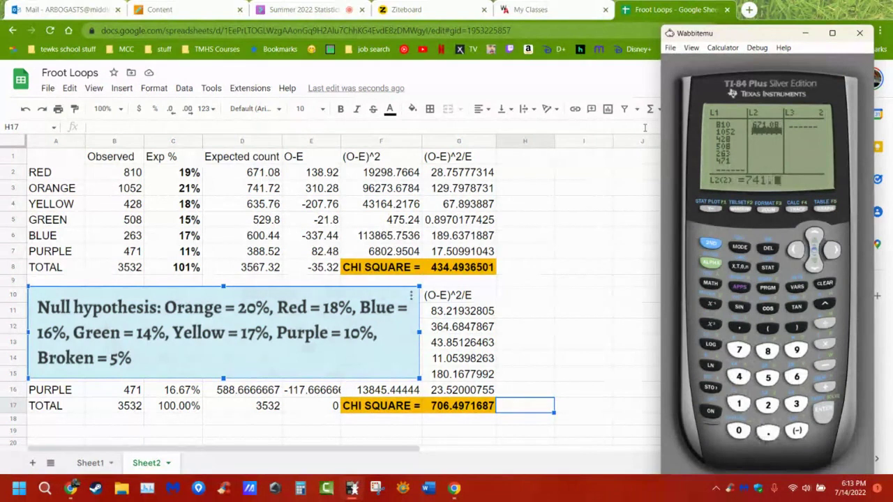
type("72")
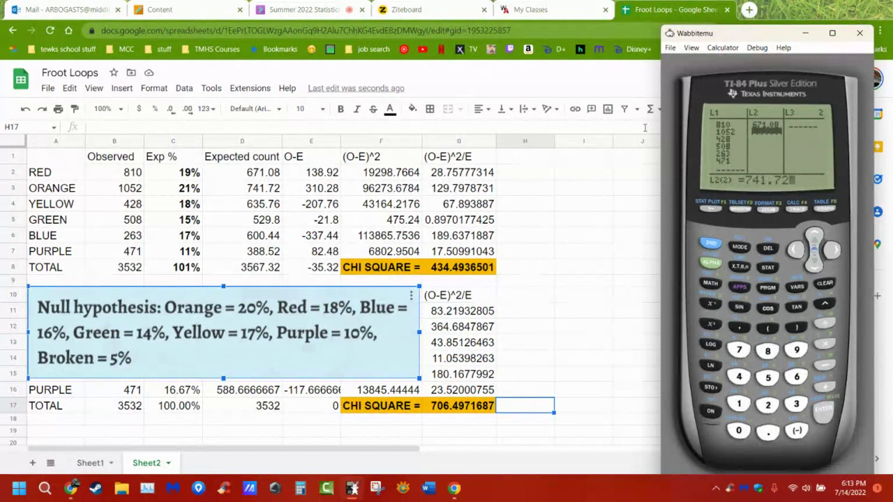
key("Return")
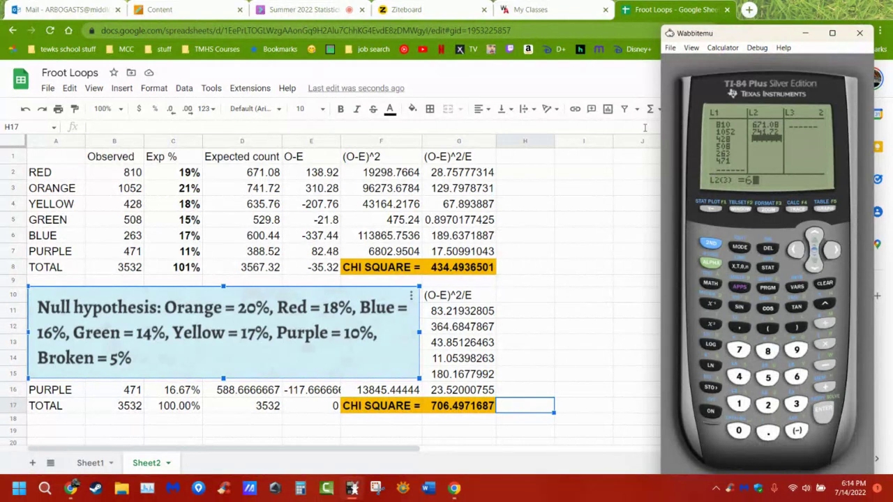
type("635.76")
key("Return")
type("529.")
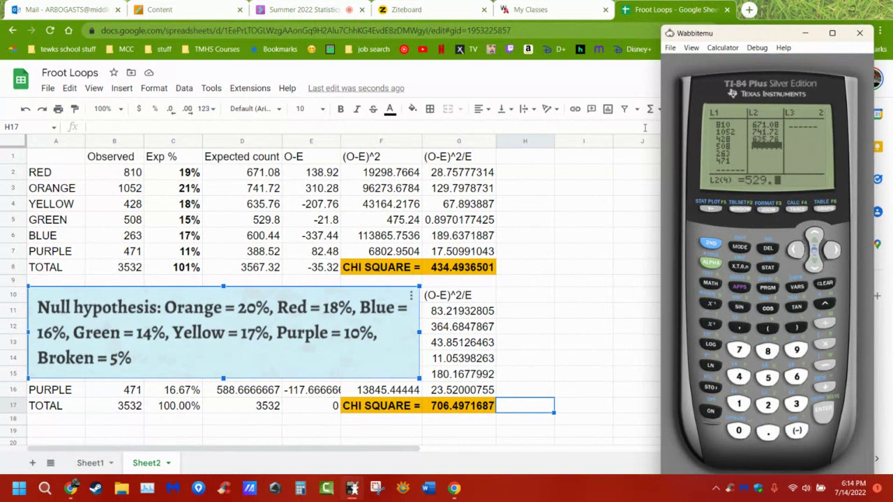
type("8")
key("Return")
type("60")
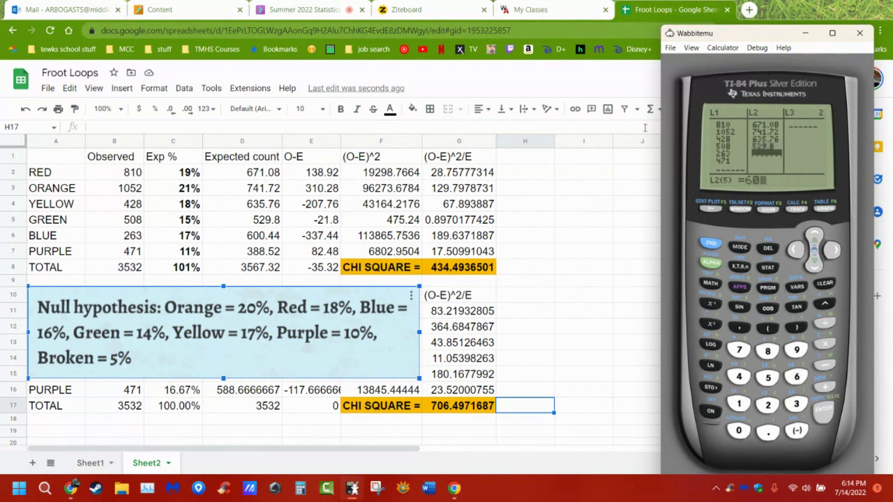
type("0.44")
key("Return")
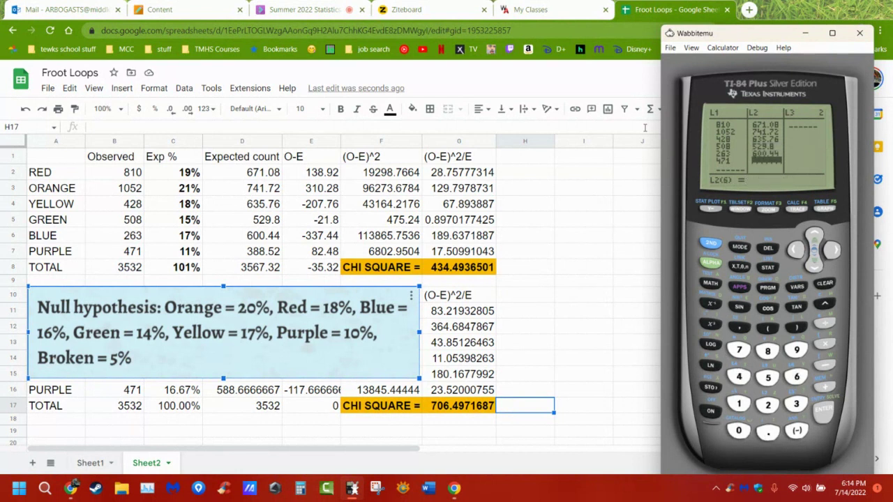
type("388.52")
key("Return")
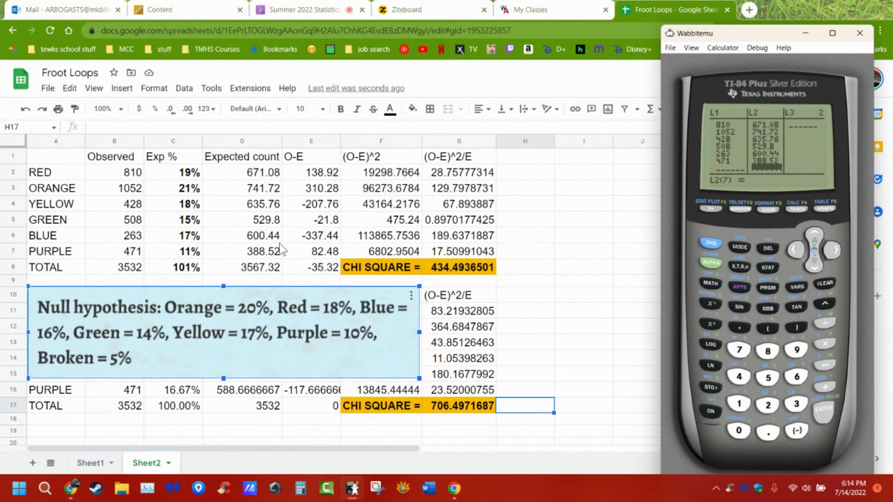
Open the chi-square GOF-Test setup from the calculator's statistical tests.
left_click(767, 268)
left_click(795, 250)
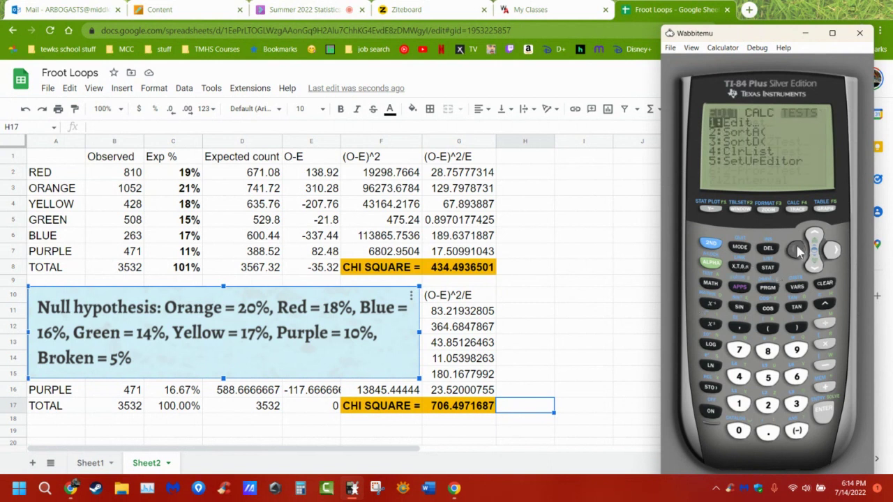
left_click(814, 265)
left_click(814, 265)
left_click(814, 265)
left_click(816, 267)
left_click(816, 266)
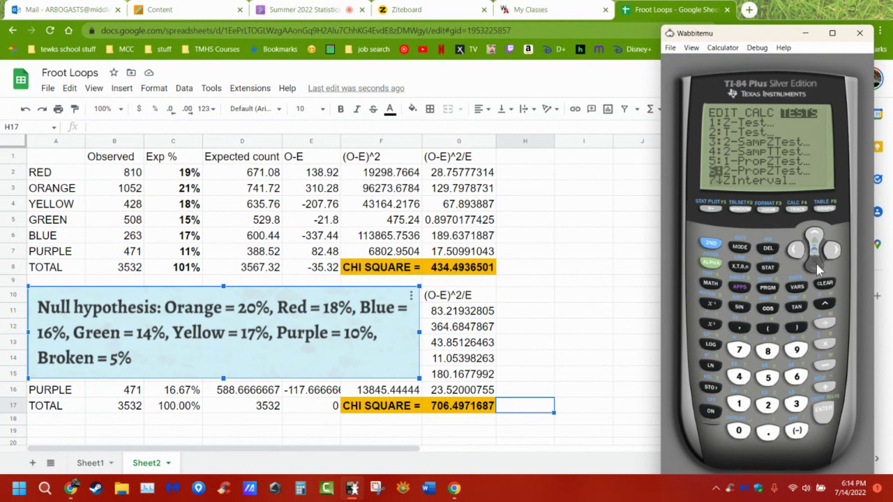
left_click(816, 267)
left_click(816, 267)
left_click(816, 266)
left_click(816, 266)
left_click(816, 267)
left_click(816, 267)
left_click(816, 265)
left_click(816, 265)
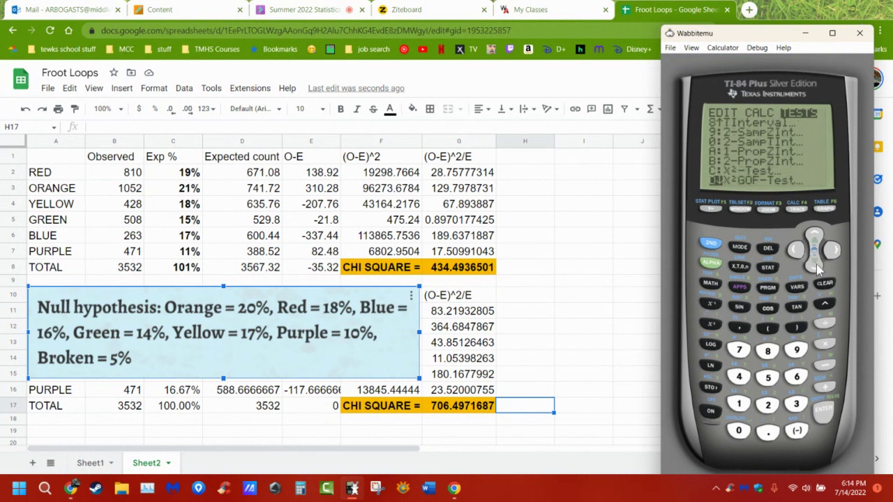
left_click(816, 265)
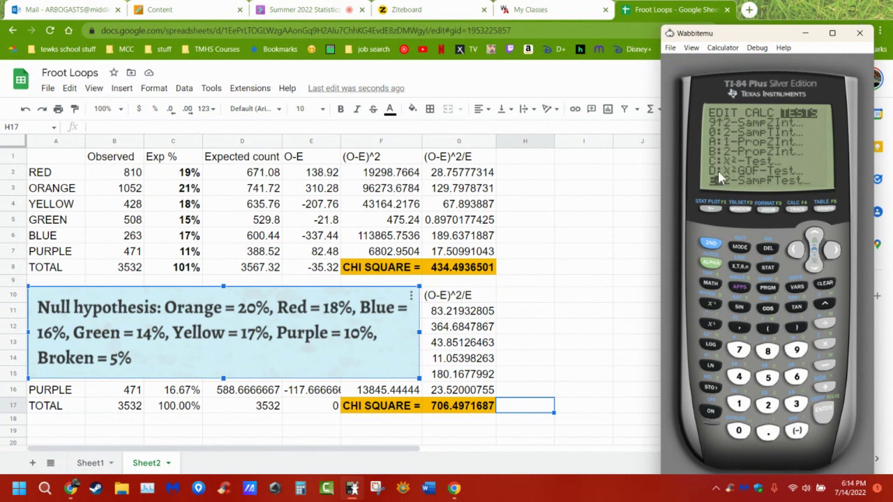
left_click(814, 236)
left_click(827, 417)
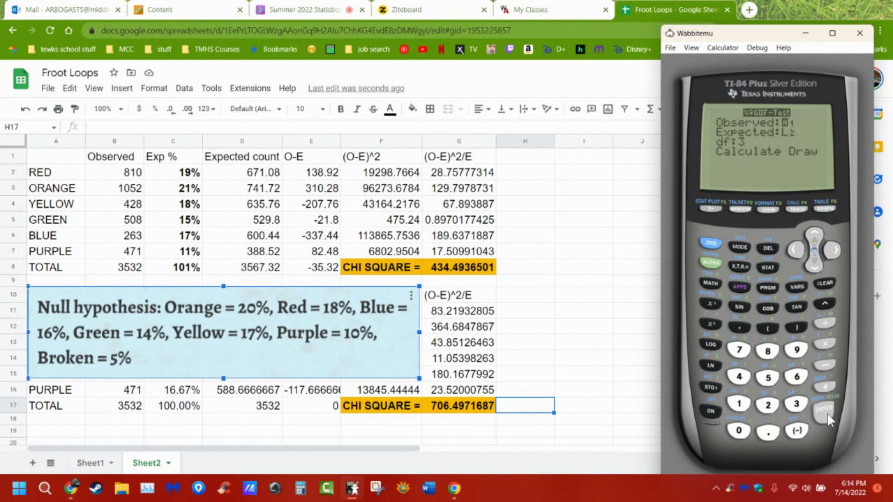
Keep L1 as observed and L2 as expected, set the degrees of freedom to 5, and calculate the test.
left_click(814, 268)
left_click(815, 268)
left_click(815, 268)
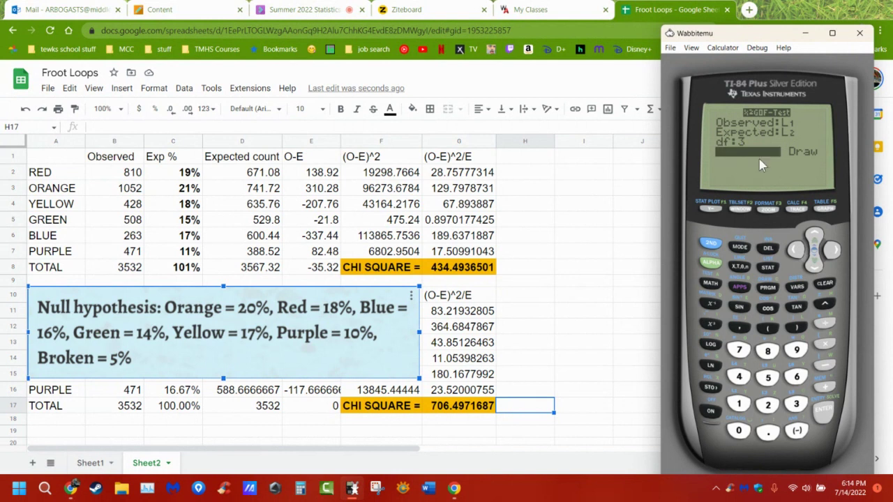
left_click(814, 237)
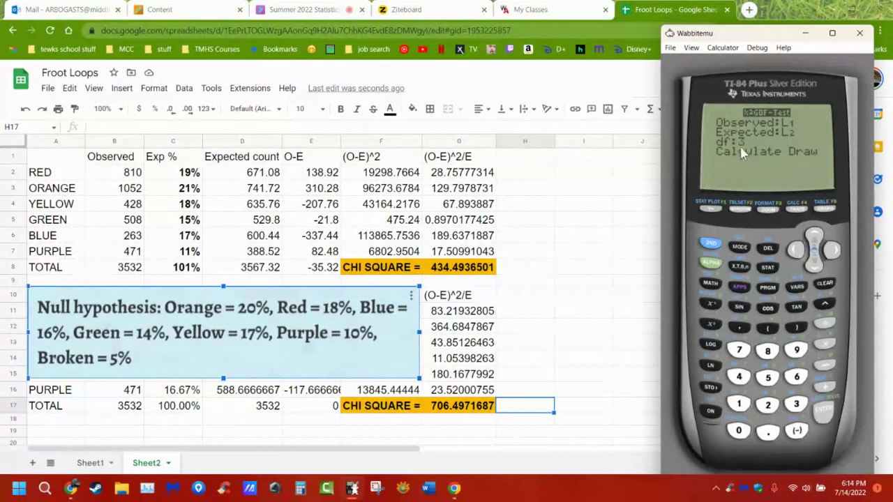
type("5")
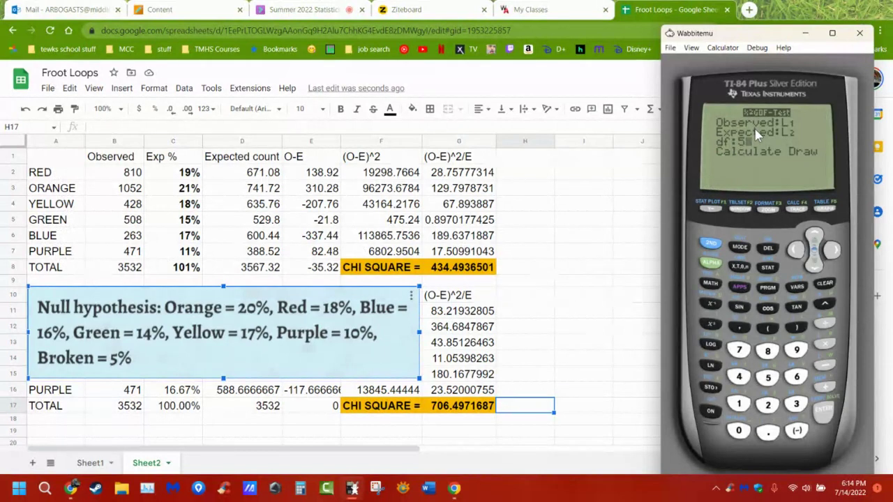
key("Down")
key("Return")
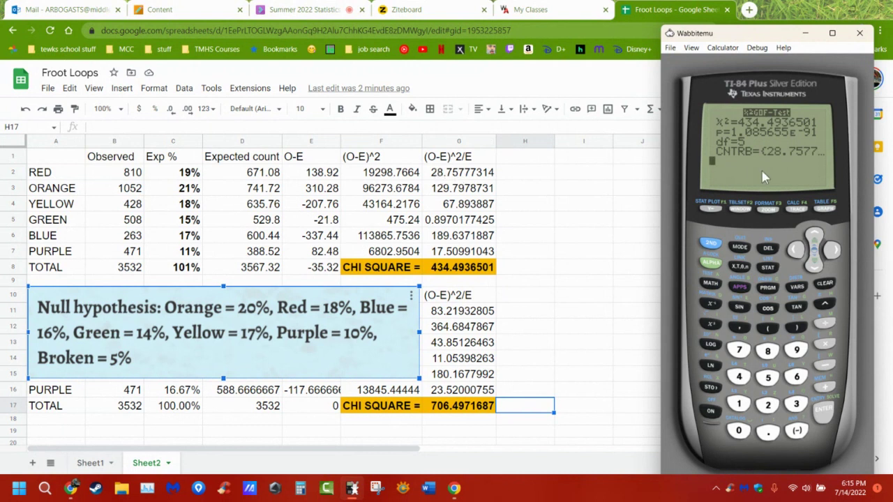
Examine the CNTRB list in the test results and compare its values with the first table's (O-E)^2/E column.
key("Right")
key("Right")
key("Right")
key("Right")
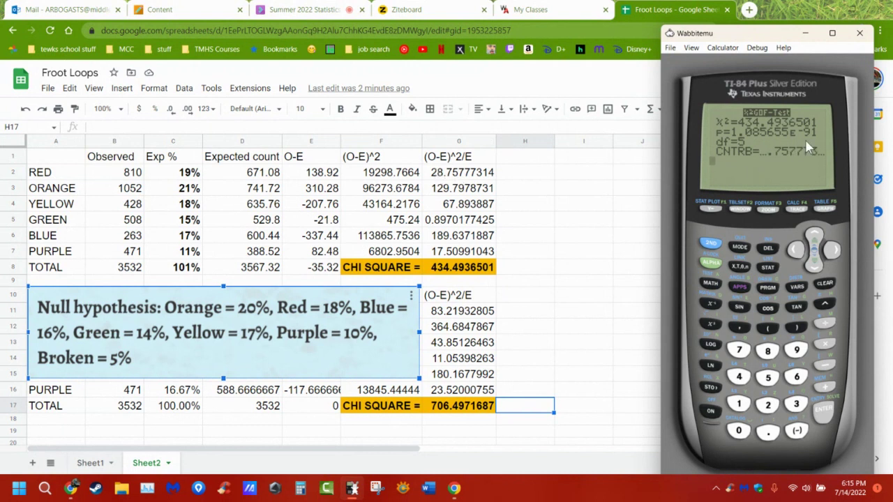
key("Right")
key("Right")
key("Right")
key("Right")
key("Right")
key("Right")
key("Right")
key("Right")
key("Right")
key("Right")
key("Right")
key("Right")
key("Right")
key("Right")
key("Right")
key("Right")
key("Right")
key("Right")
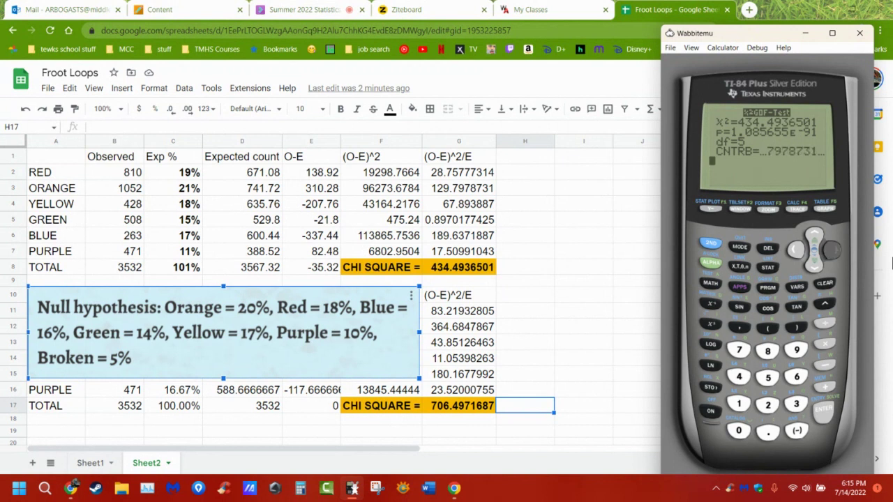
key("Right")
key("Right")
key("Right")
key("Right")
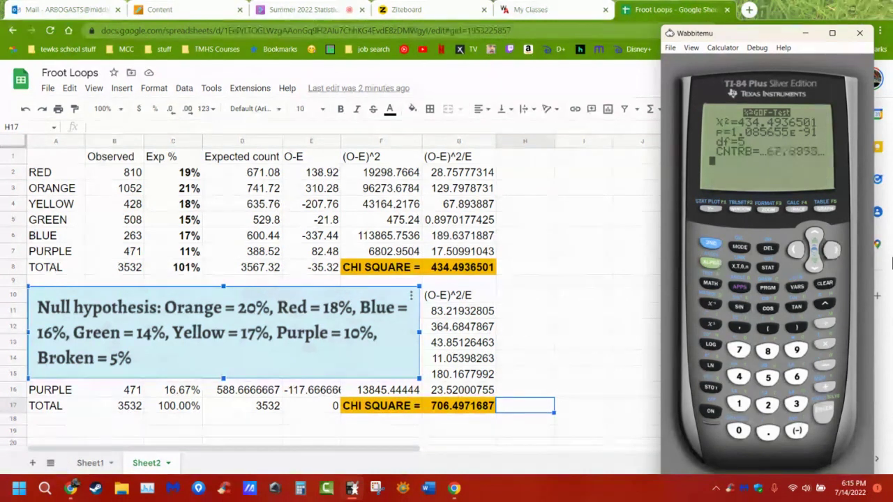
key("Right")
key("Right")
key("Right")
key("Right")
key("Right")
key("Right")
key("Right")
key("Right")
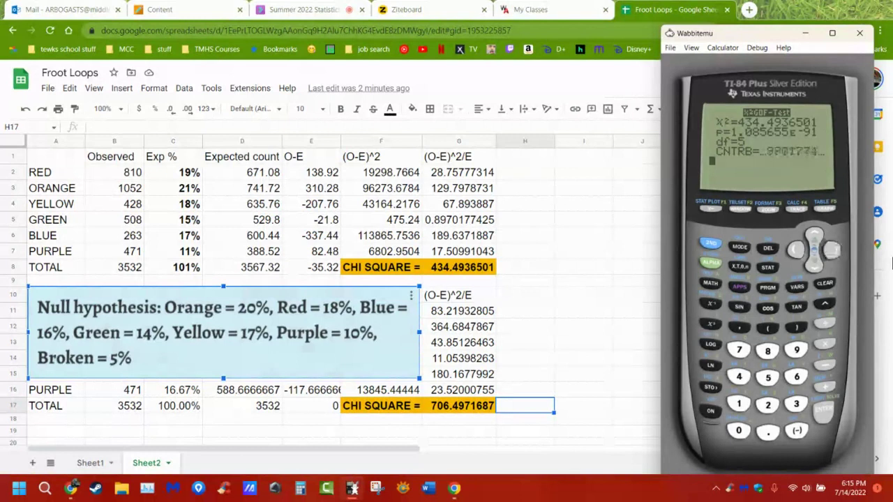
Read the remaining contributions through to the end of the CNTRB list and return to its first value.
key("Right")
key("Right")
key("Right")
key("Right")
key("Right")
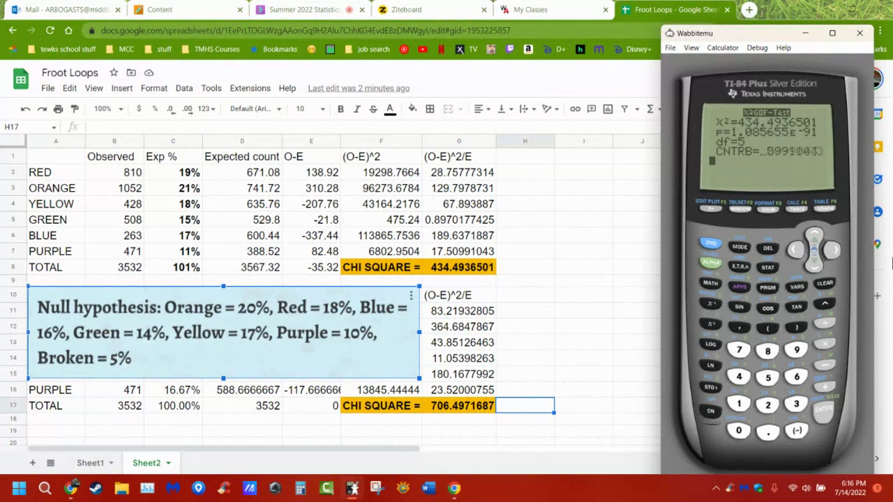
key("Left")
key("Left")
key("Left")
key("Left")
key("Left")
key("Left")
key("Left")
key("Left")
key("Left")
key("Left")
key("Left")
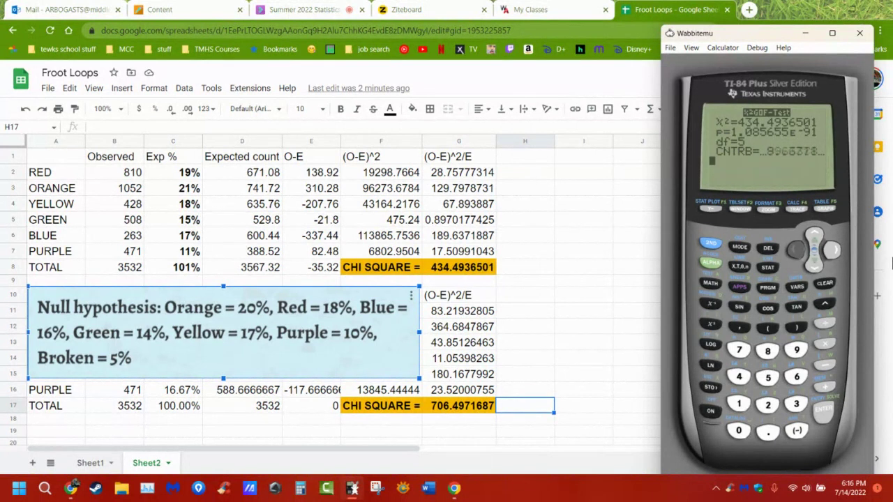
key("Left")
key("Left")
key("Left")
key("Left")
key("Left")
key("Left")
key("Left")
key("Left")
key("Left")
key("Left")
key("Left")
key("Left")
key("Left")
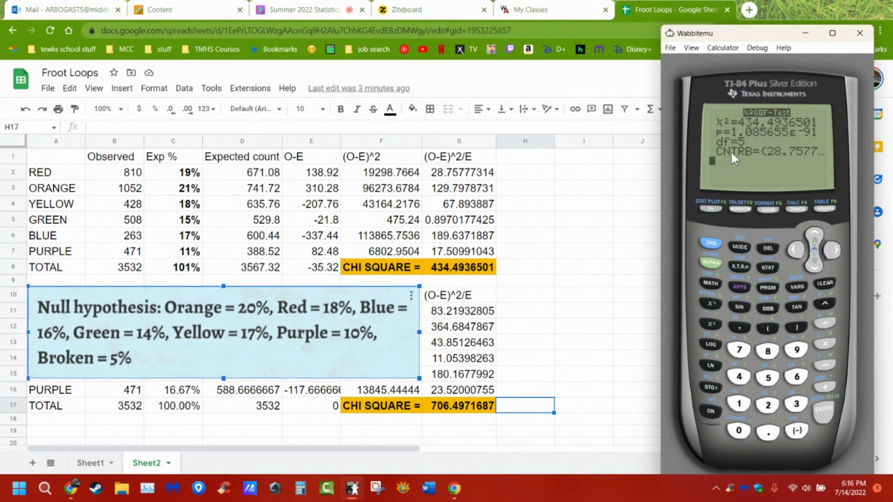
Switch to the WebAssign assignment preview for Hmwk: Chapter 11 and view question 1's marital status tables.
left_click(53, 175)
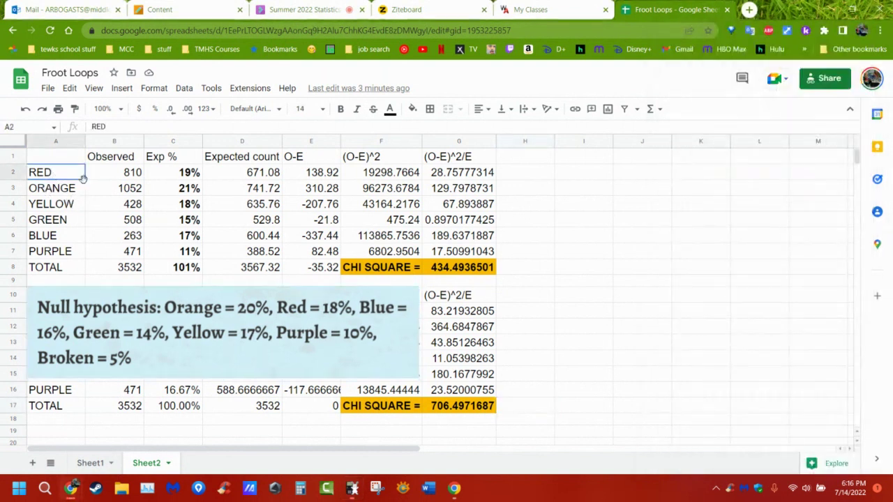
left_click(544, 10)
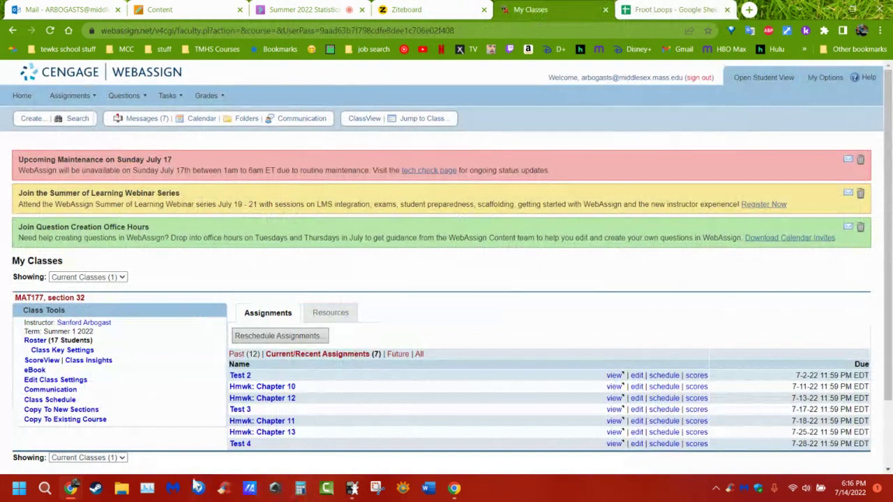
mouse_move(73, 488)
left_click(174, 432)
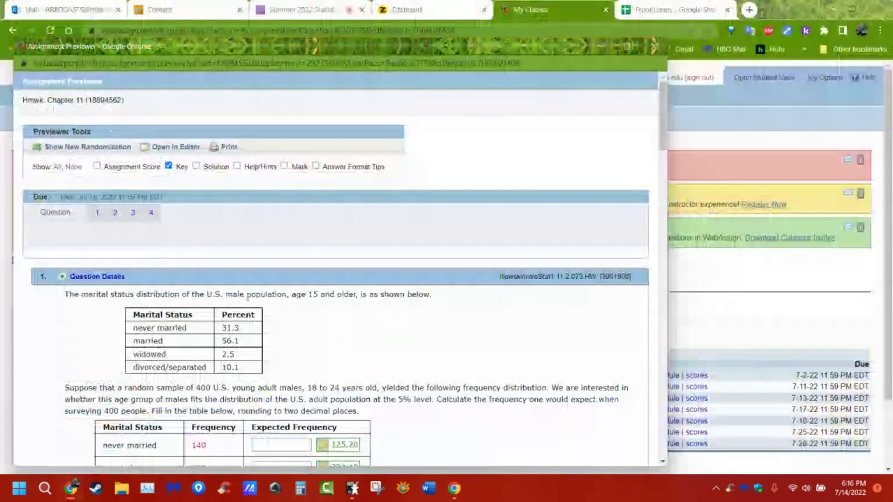
scroll(388, 292, "down", 3)
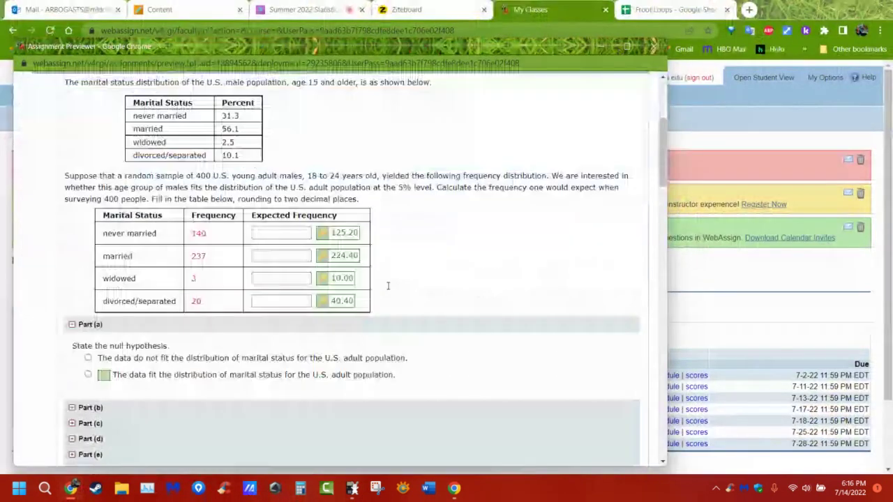
scroll(393, 280, "up", 1)
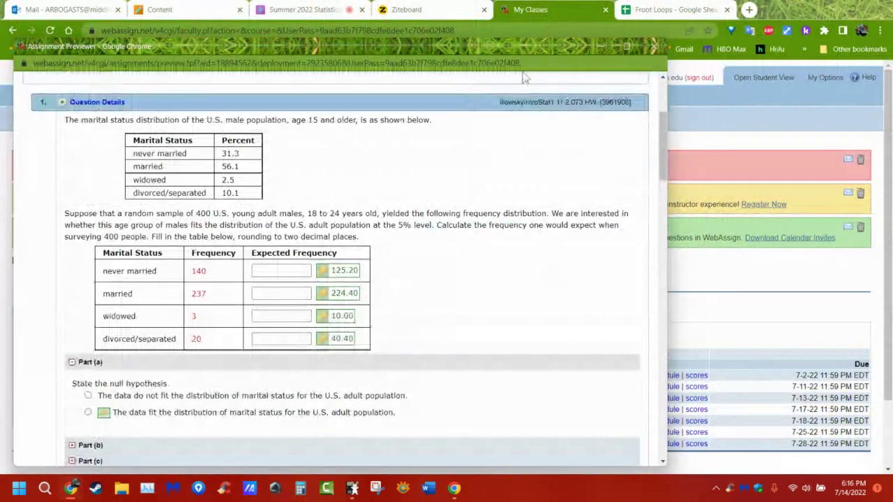
Return to the Froot Loops sheet and move the null hypothesis image up over the first table, uncovering the second one.
left_click(666, 20)
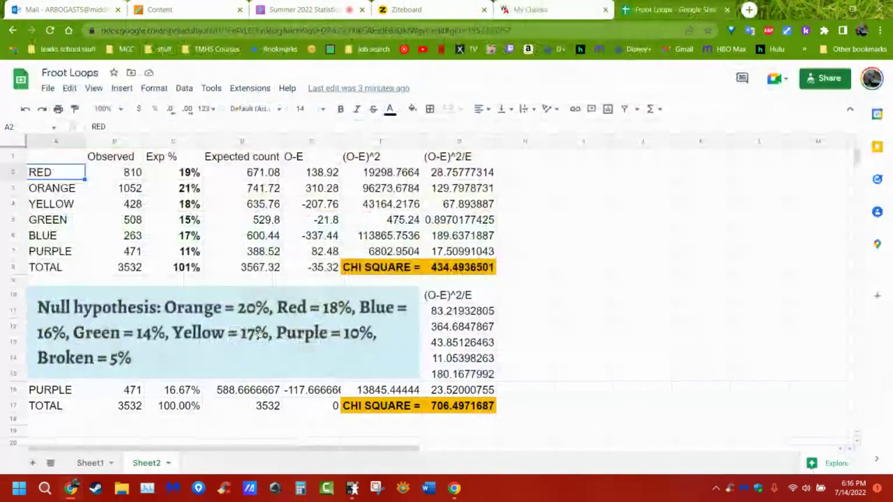
left_click(258, 334)
left_click_drag(258, 333, 281, 225)
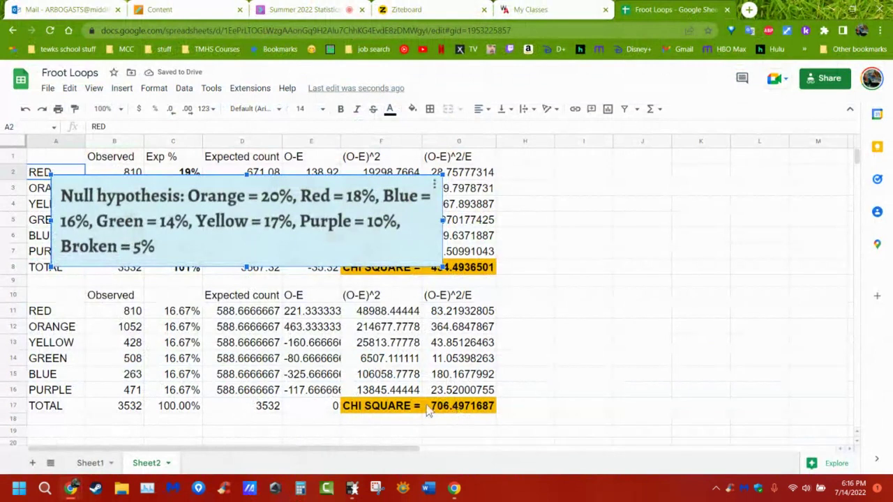
Examine the color categories from RED to PURPLE and the observed total in the second table.
left_click(101, 315)
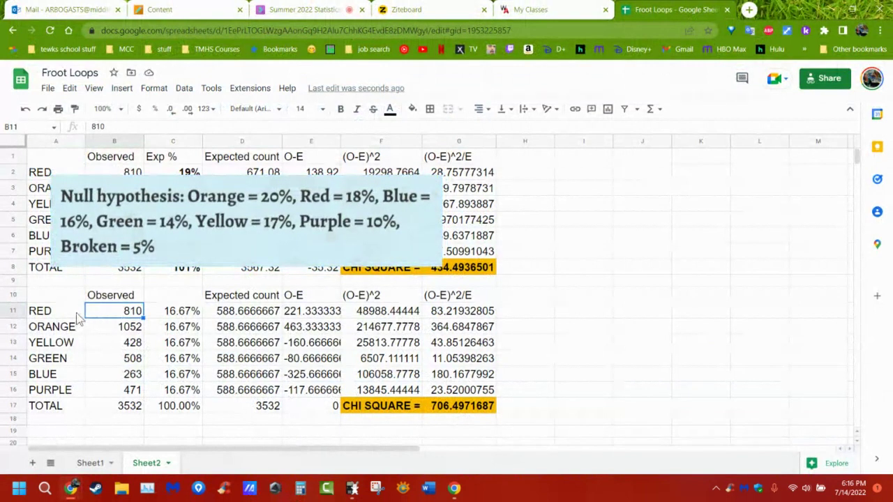
left_click(78, 315)
left_click(73, 332)
left_click(75, 341)
left_click(72, 359)
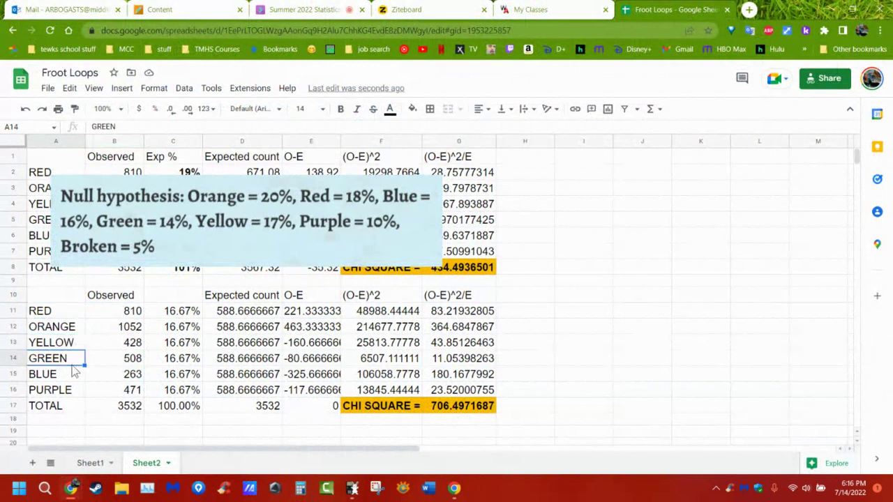
left_click(73, 375)
left_click(78, 392)
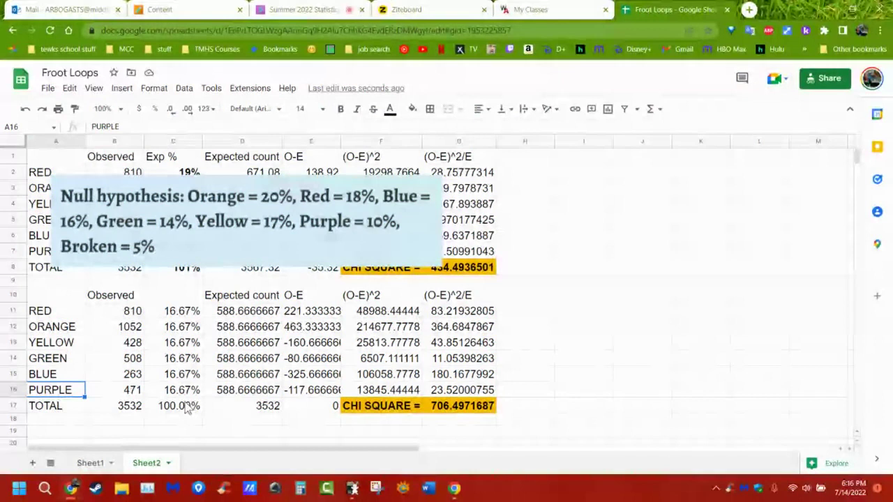
left_click(138, 410)
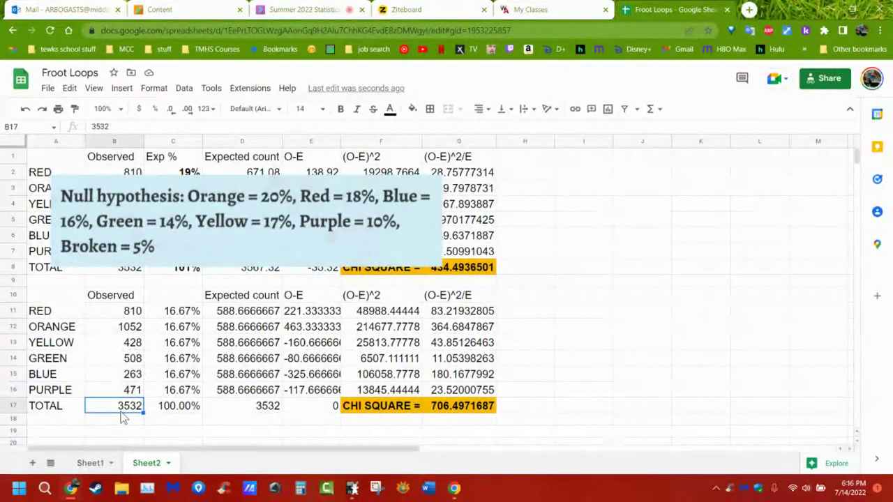
left_click(45, 312)
left_click(51, 328)
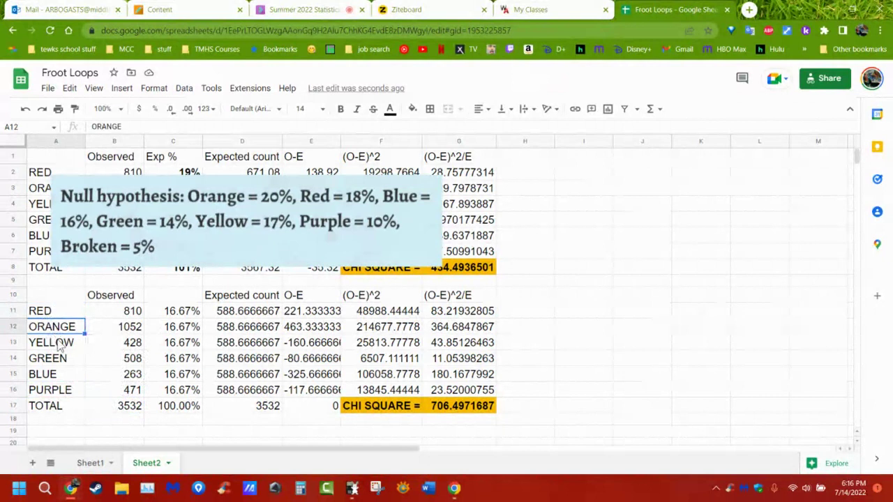
left_click(56, 343)
left_click(60, 359)
left_click(64, 375)
left_click(68, 390)
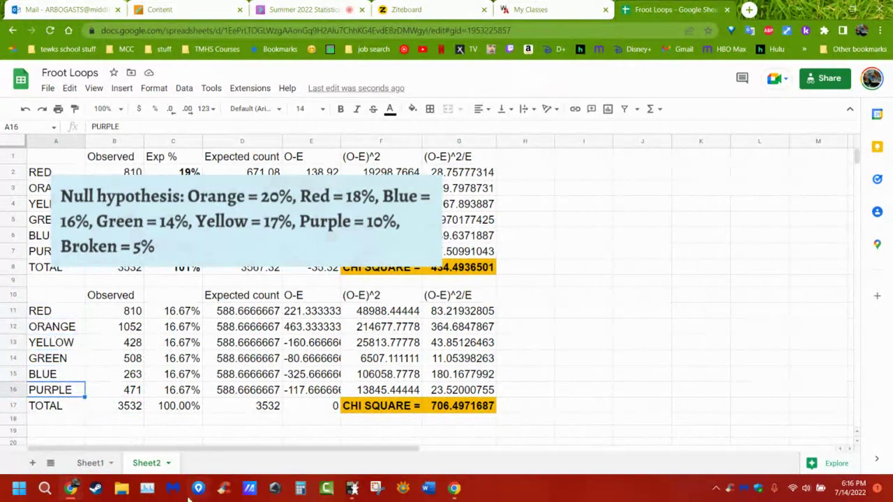
Switch to the WebAssign preview and examine question 1's population percentages and sample size used for the expected frequencies.
mouse_move(71, 489)
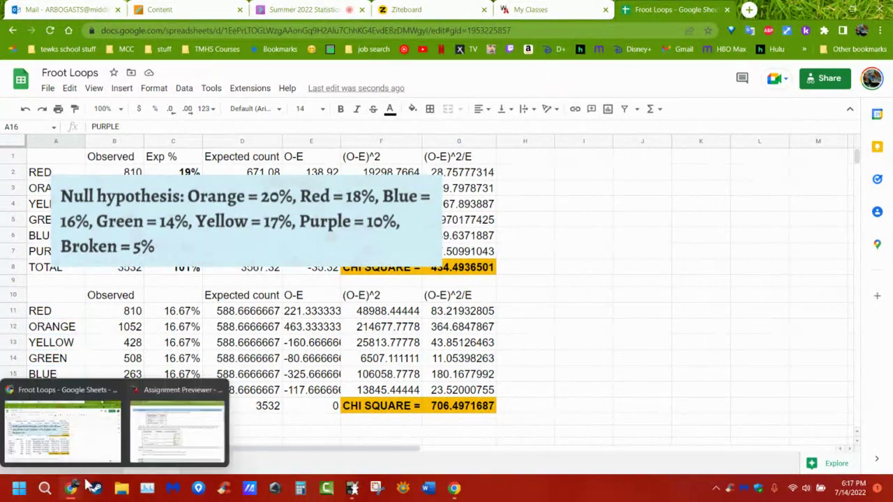
left_click(174, 447)
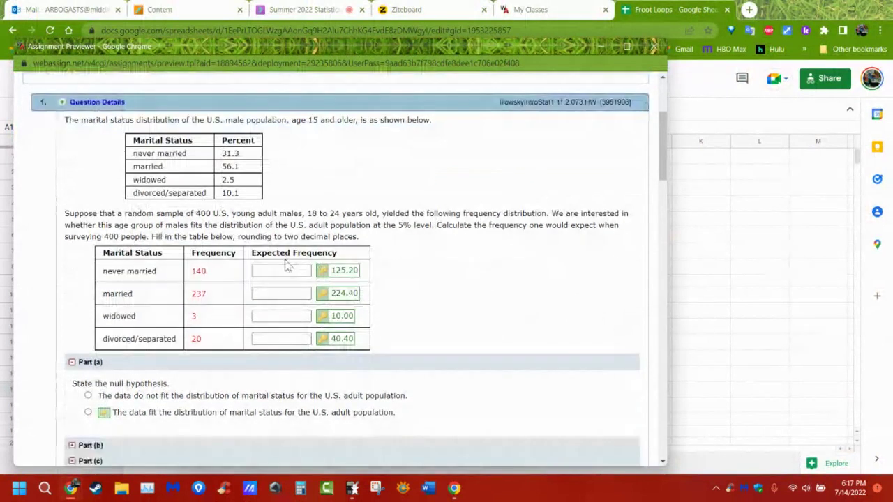
scroll(285, 264, "down", 1)
scroll(286, 263, "up", 1)
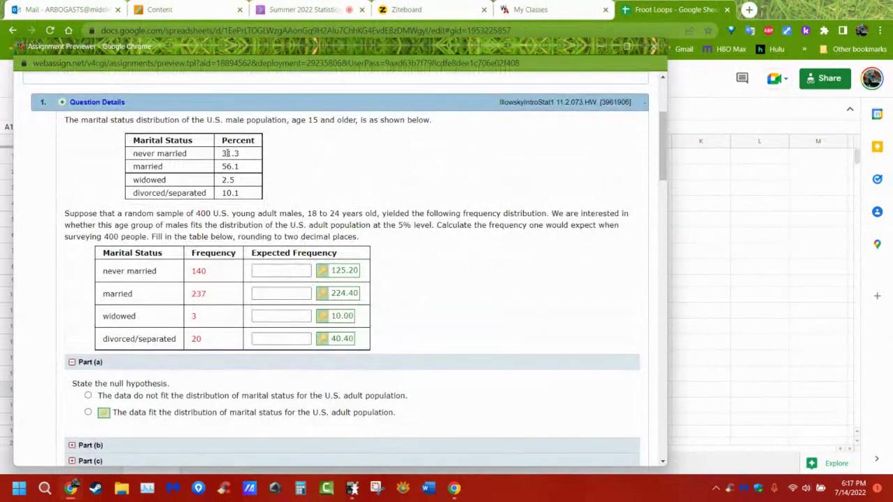
left_click_drag(226, 153, 239, 153)
left_click_drag(215, 213, 195, 213)
left_click_drag(246, 120, 404, 133)
left_click(404, 133)
left_click_drag(220, 213, 166, 213)
left_click(245, 159)
Switch to the Wabbitemu calculator, open the list editor and clear all entries from list L1.
left_click(352, 488)
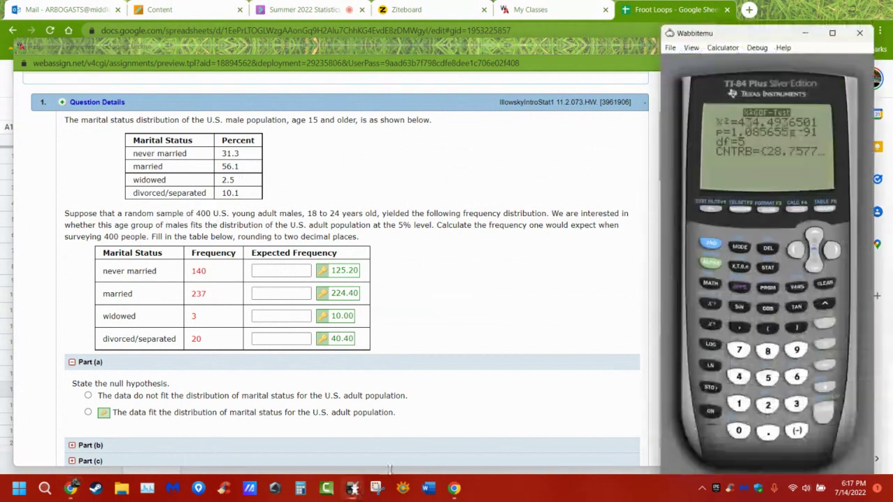
left_click(768, 269)
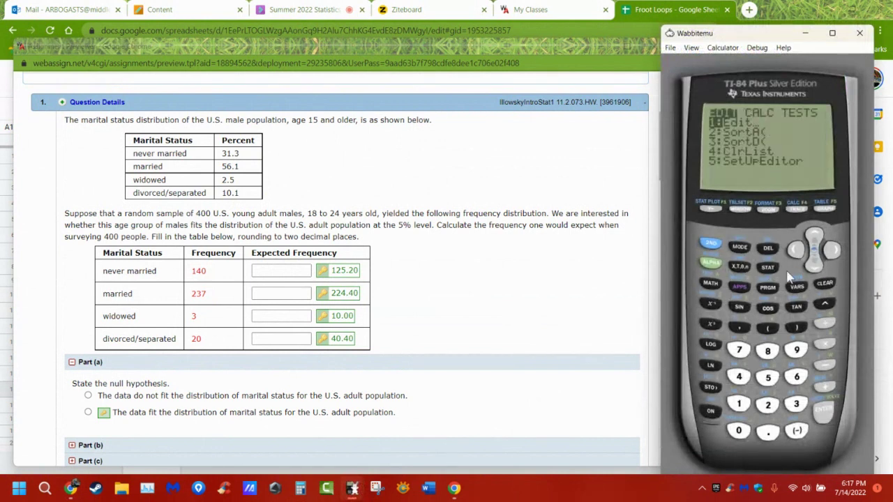
left_click(817, 236)
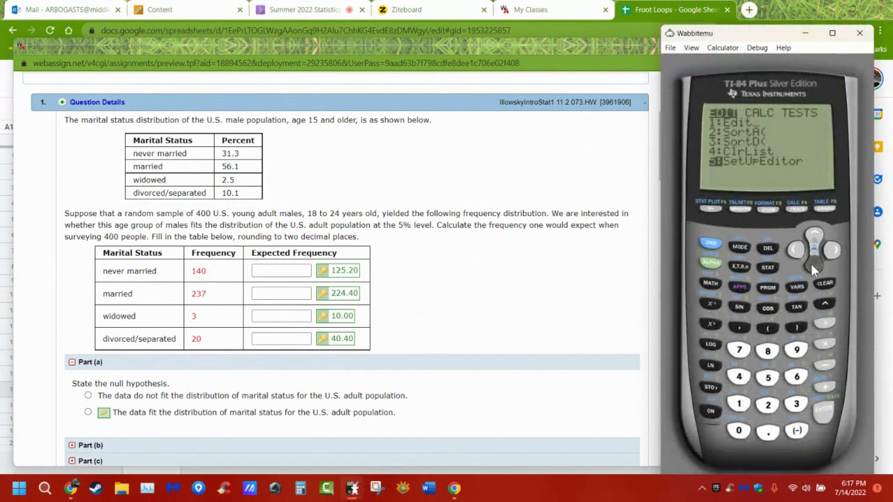
left_click(811, 263)
left_click(825, 418)
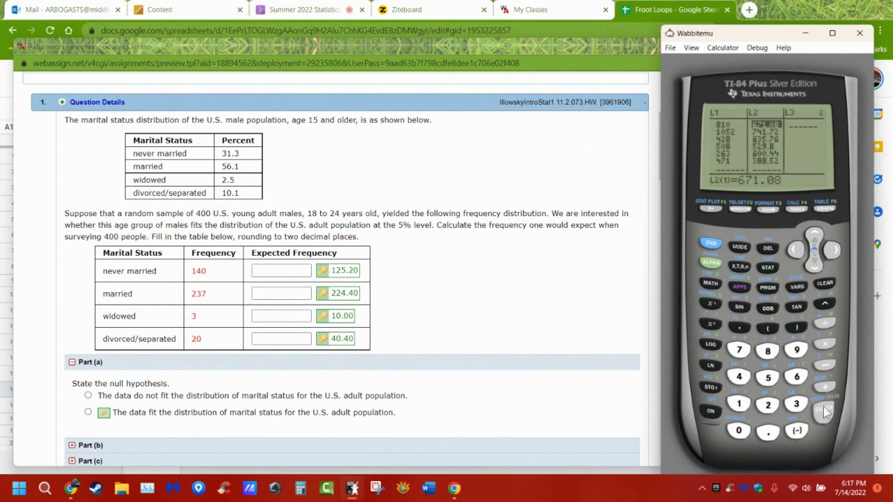
left_click(795, 250)
left_click(811, 237)
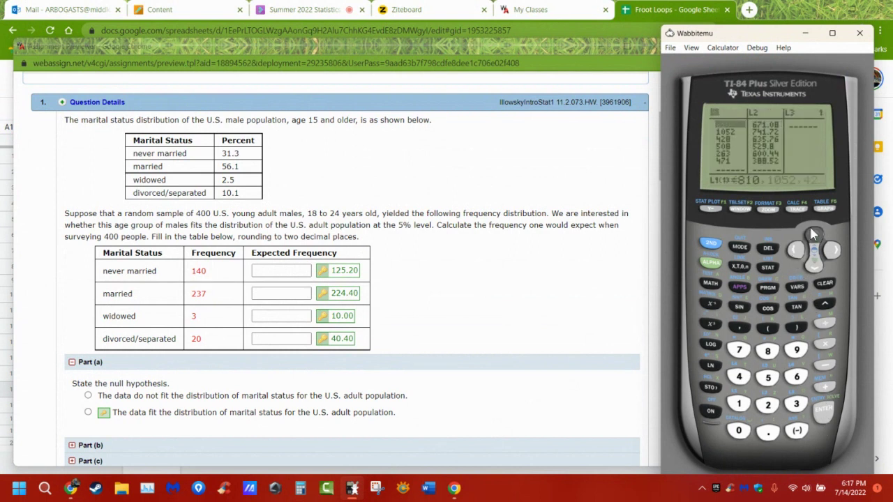
left_click(821, 417)
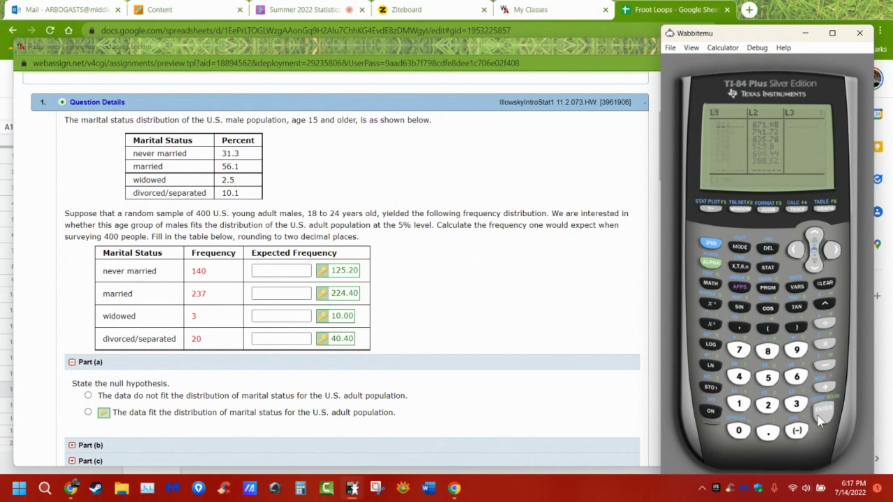
Clear all the old expected counts from list L2.
left_click(832, 249)
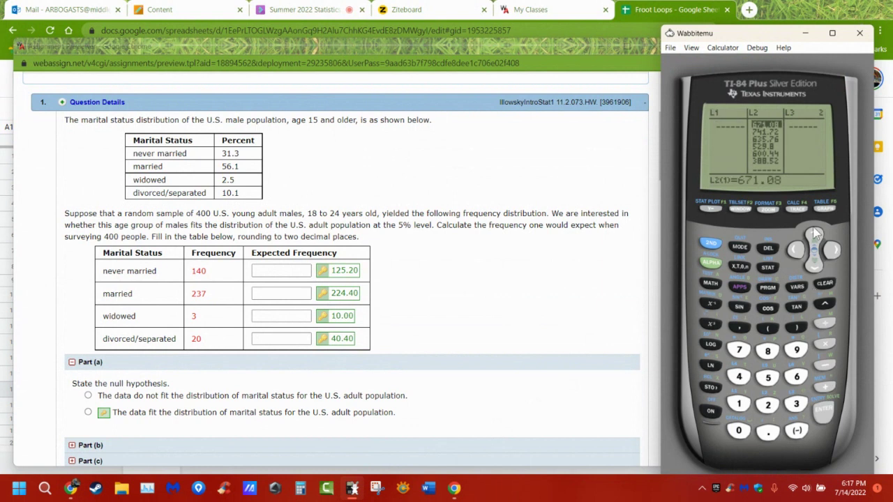
left_click(816, 418)
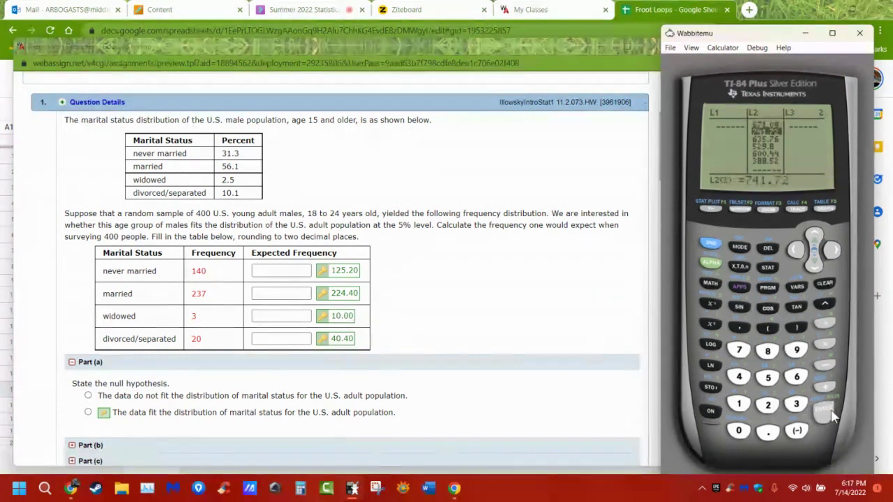
left_click(813, 236)
left_click(813, 236)
left_click(824, 283)
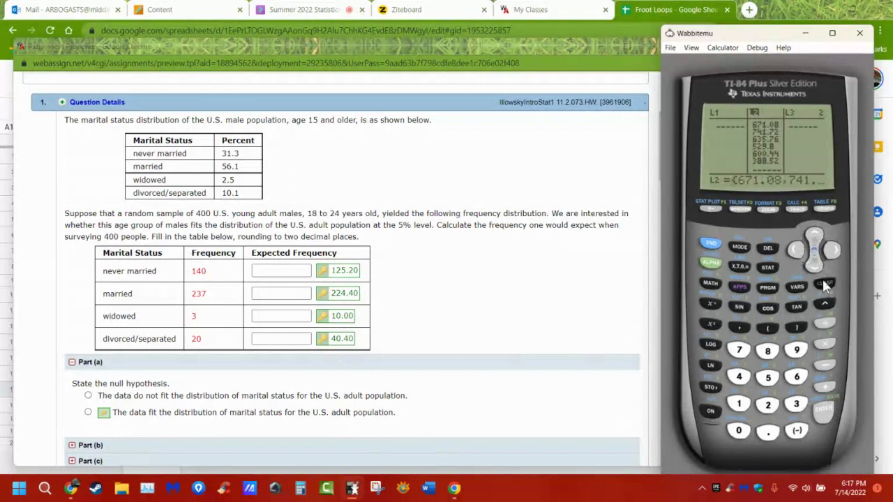
left_click(828, 419)
Enter question 1's observed frequencies 140, 237, 3 and 20 into list L1.
left_click(796, 249)
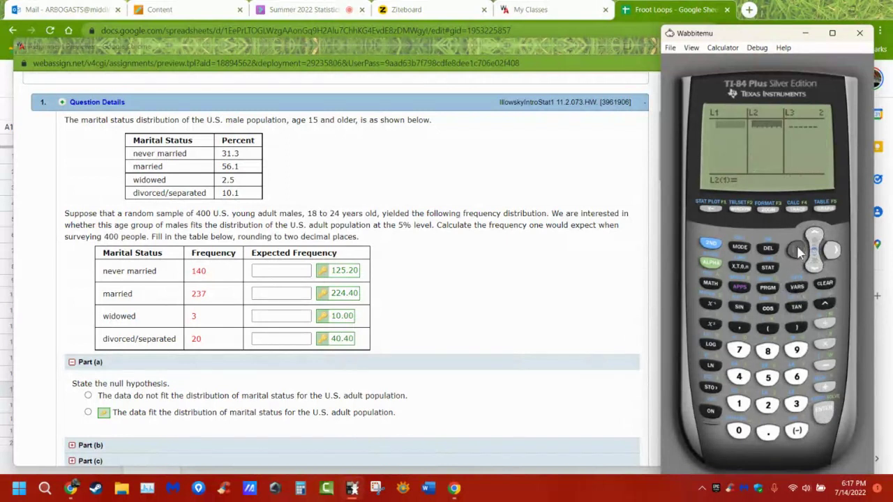
type("140")
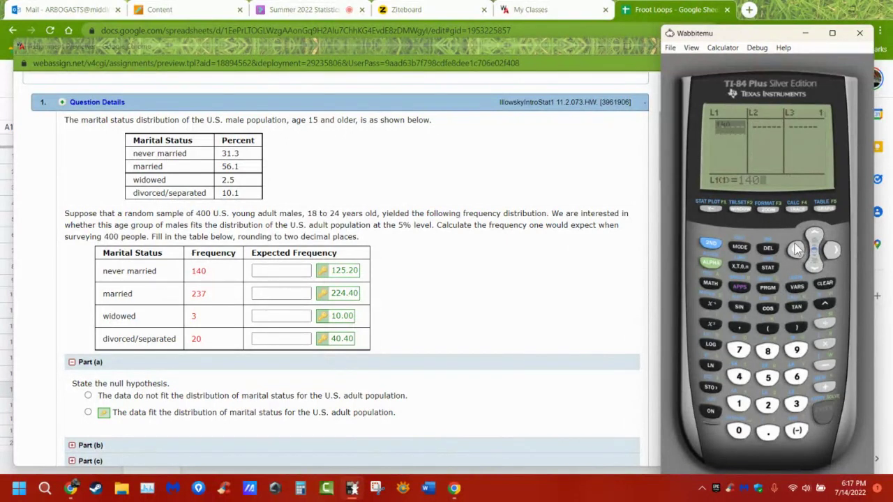
key("Return")
type("237")
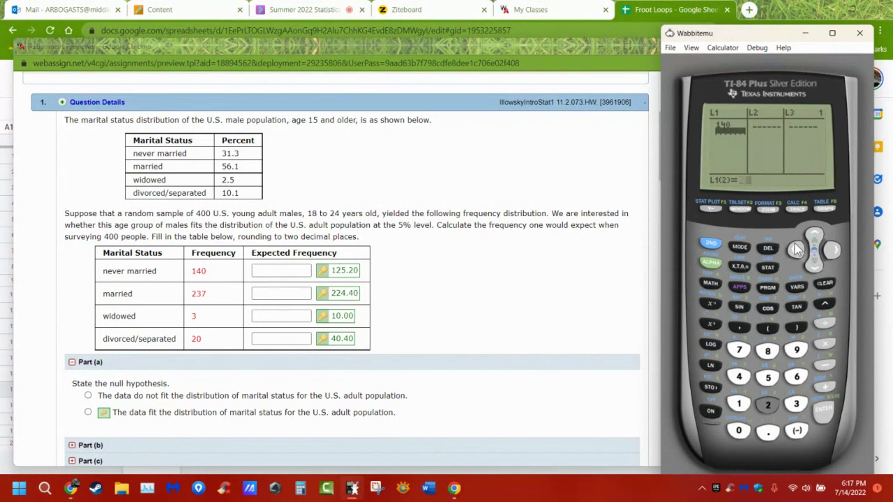
key("Return")
type("37")
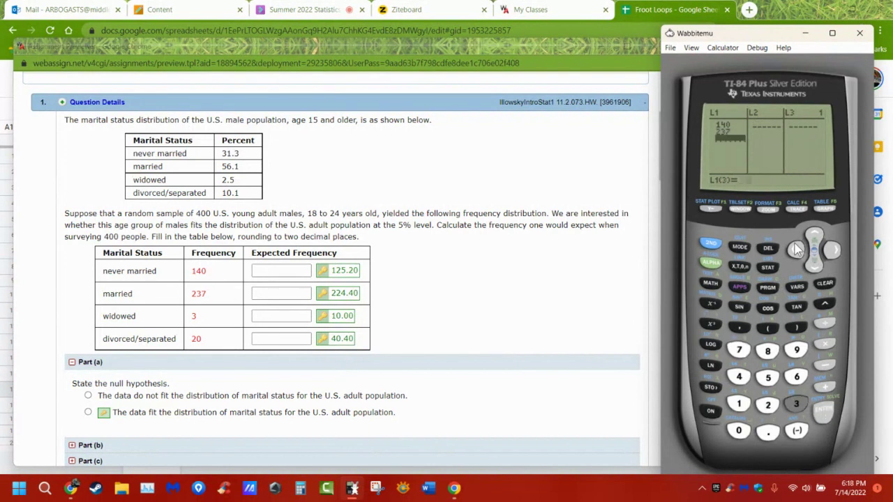
key("Return")
type("20")
key("Return")
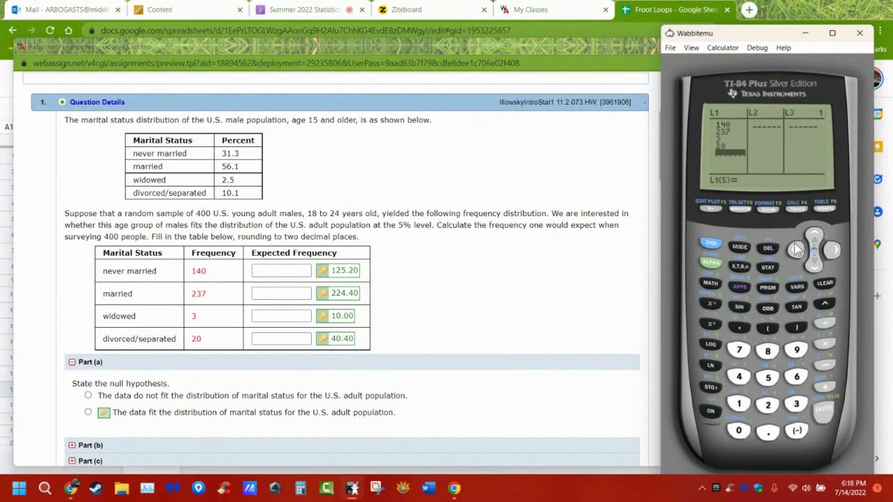
Enter the expected frequencies for never married and married in list L2 as 400*31.3/100 and 400*56.1/100.
key("Right")
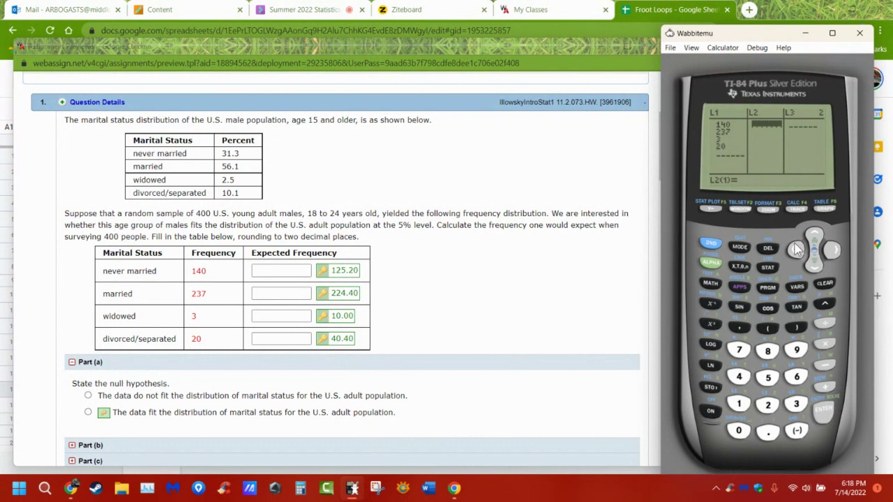
type("400")
type("*")
type("31.3/1")
type("00")
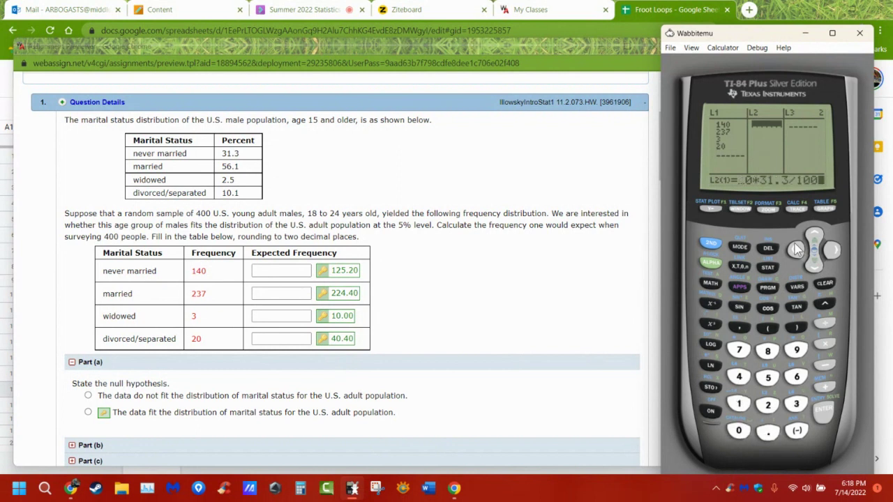
key("Return")
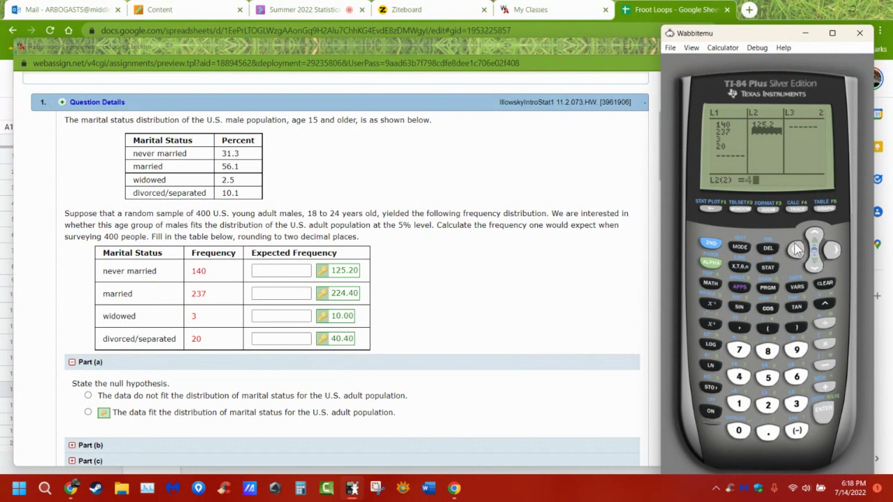
type("00*")
type("56.1/1")
type("00")
key("Return")
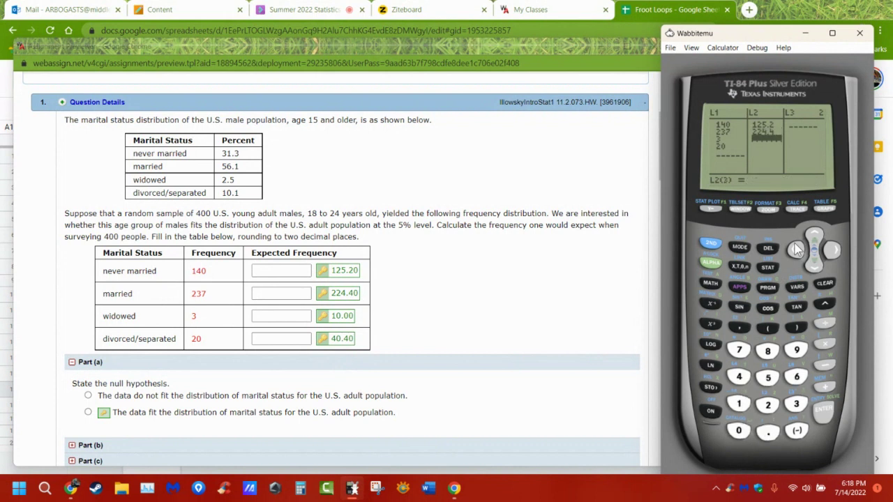
Enter the expected frequencies for widowed and divorced/separated in L2 as 400*2.5/100 and 10.1*400/100.
type("400")
type("*2.5/10")
type("0")
key("Return")
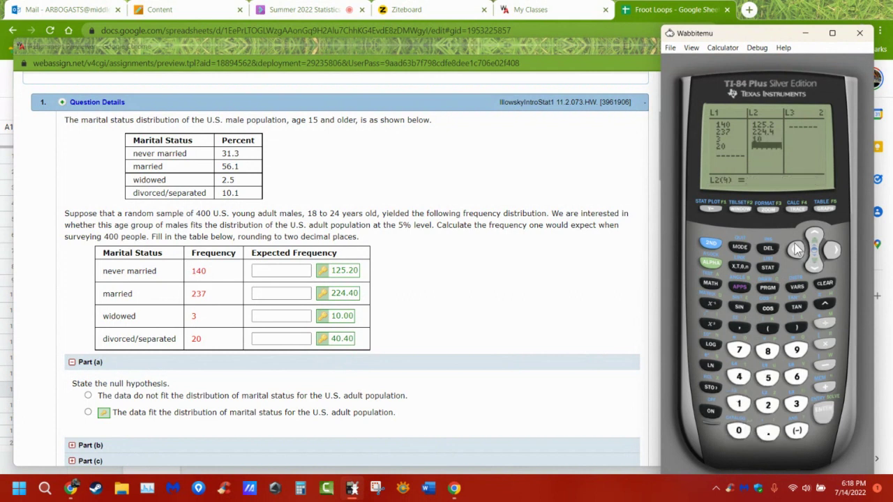
type("10.1*400/100")
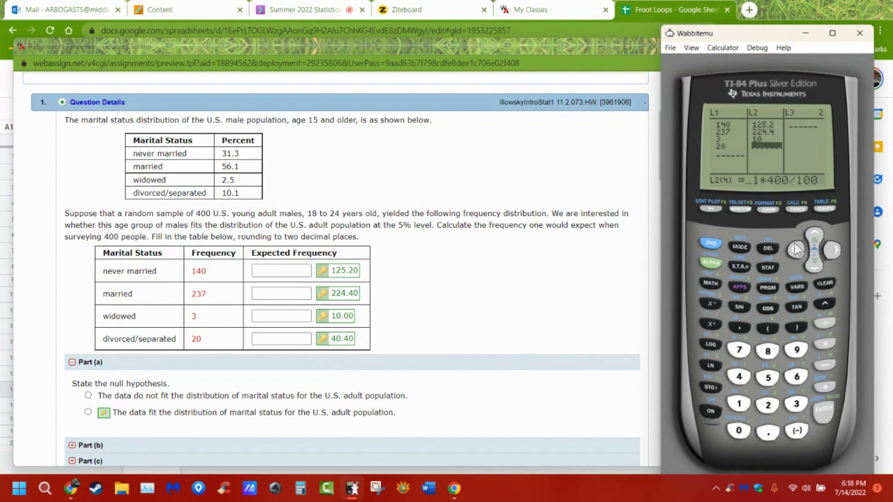
key("Return")
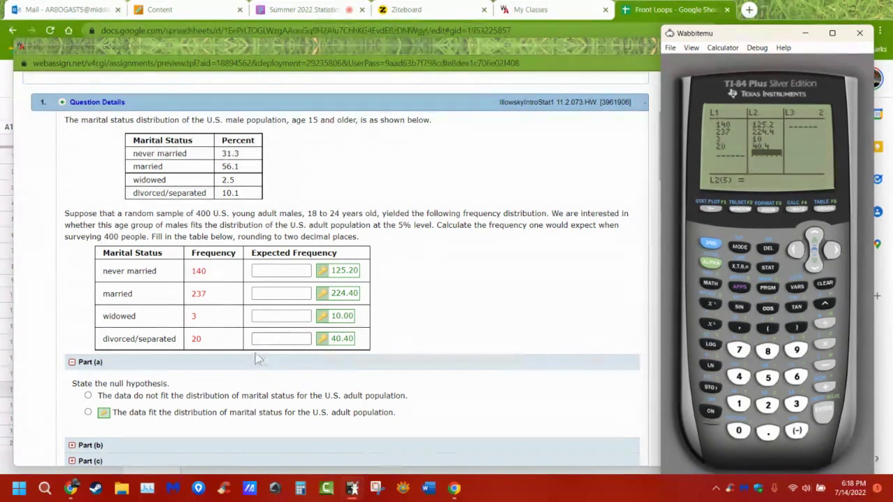
Expand question 1's part (b) to compare the hypotheses, and select "The data fit the distribution of marital status" as the null hypothesis.
scroll(258, 359, "down", 1)
left_click(98, 388)
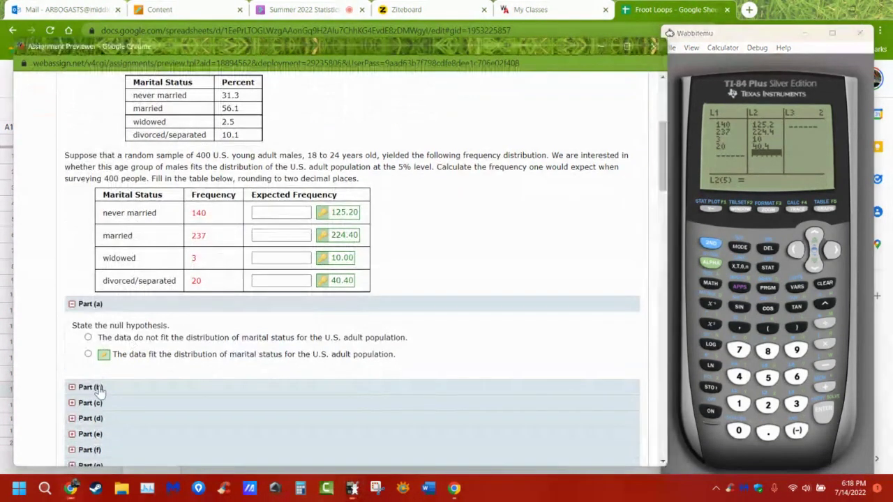
left_click(98, 388)
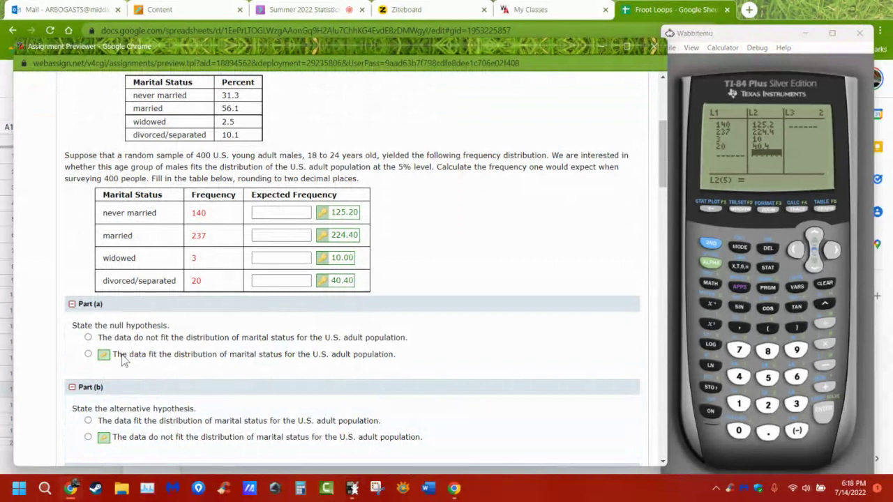
left_click_drag(122, 354, 233, 370)
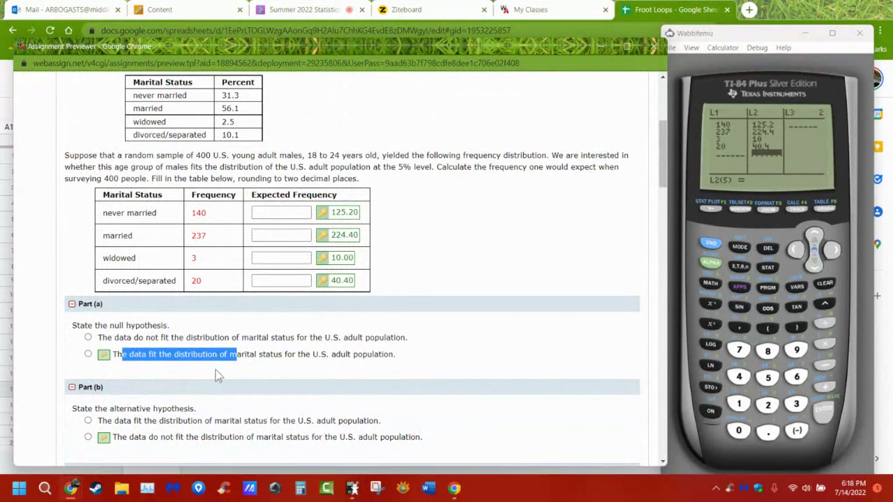
left_click(138, 448)
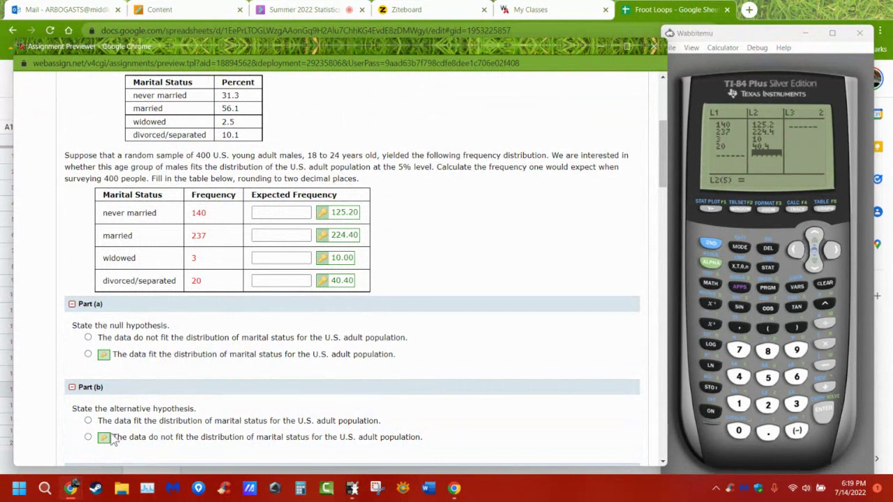
left_click_drag(113, 437, 265, 437)
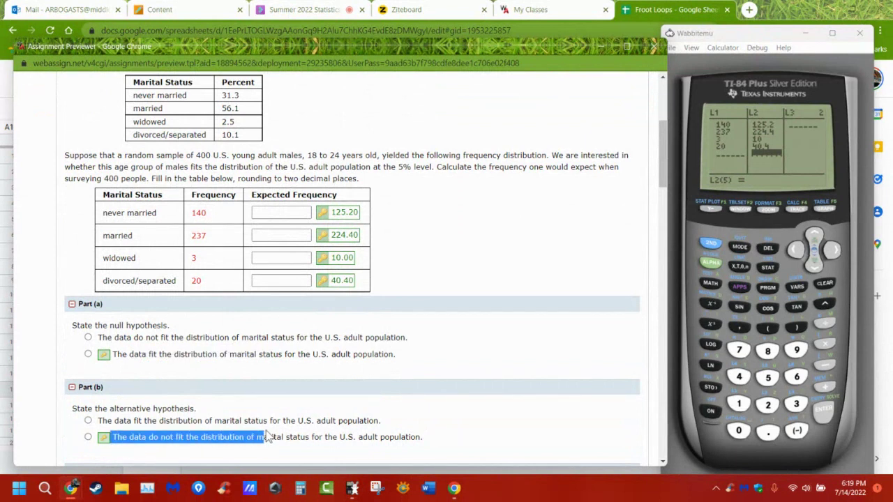
left_click(268, 357)
Expand parts (c) and (d) and examine the degrees of freedom and test distribution questions.
scroll(304, 377, "down", 2)
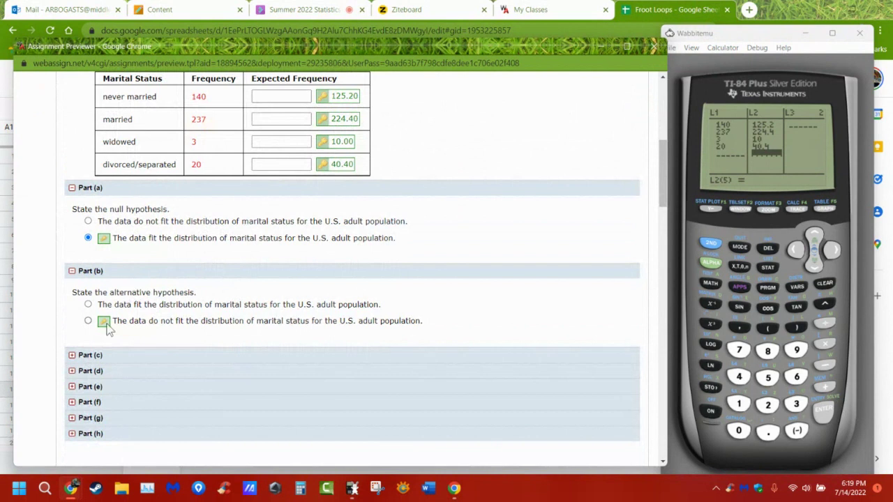
left_click(85, 357)
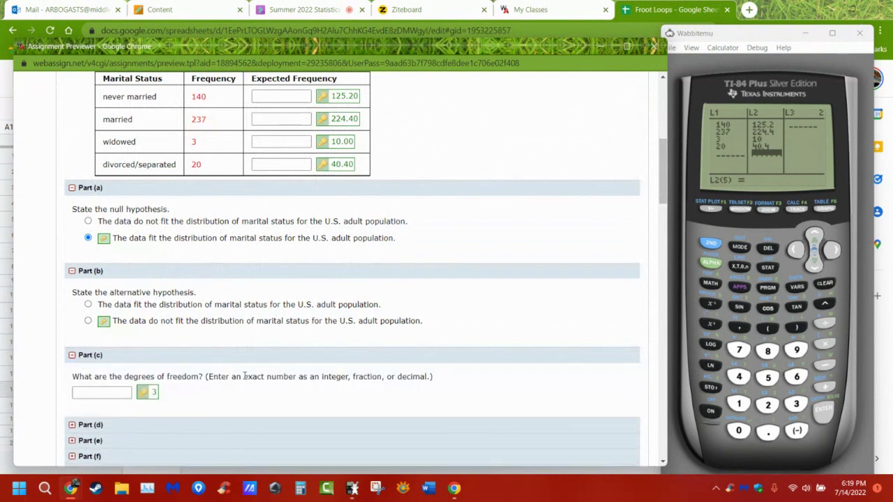
left_click_drag(145, 377, 392, 380)
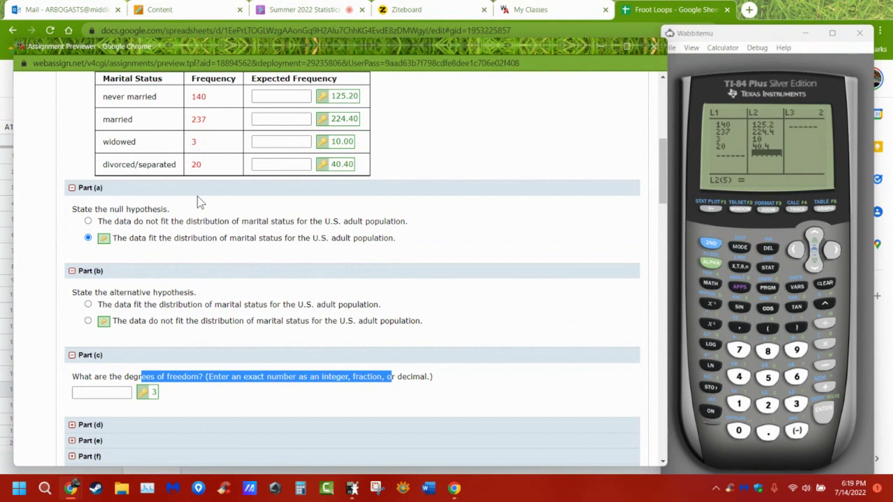
scroll(203, 201, "up", 1)
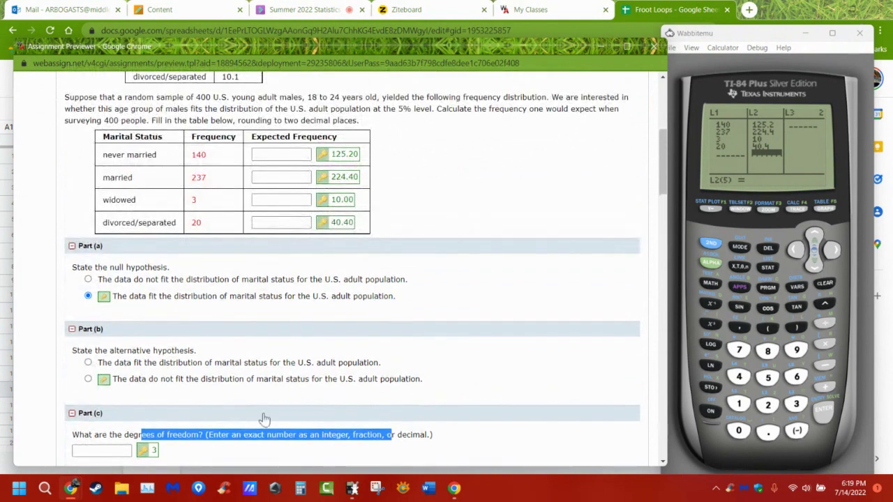
scroll(183, 412, "down", 1)
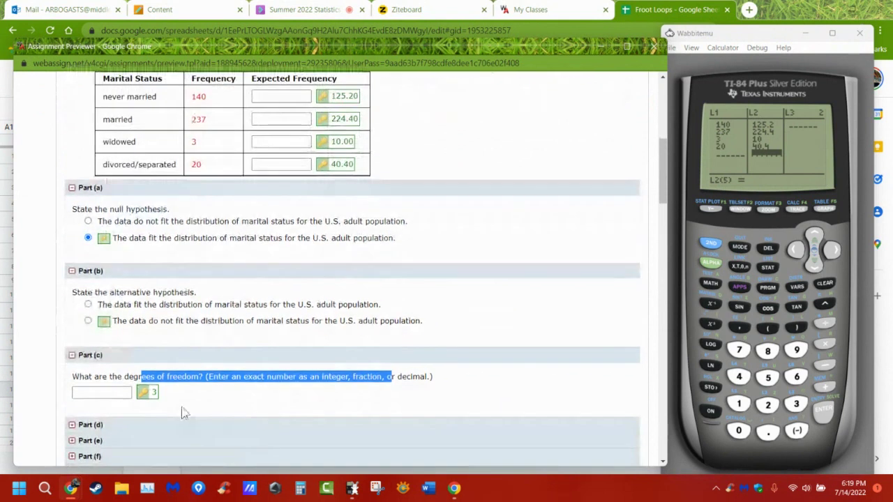
left_click(108, 394)
left_click(104, 424)
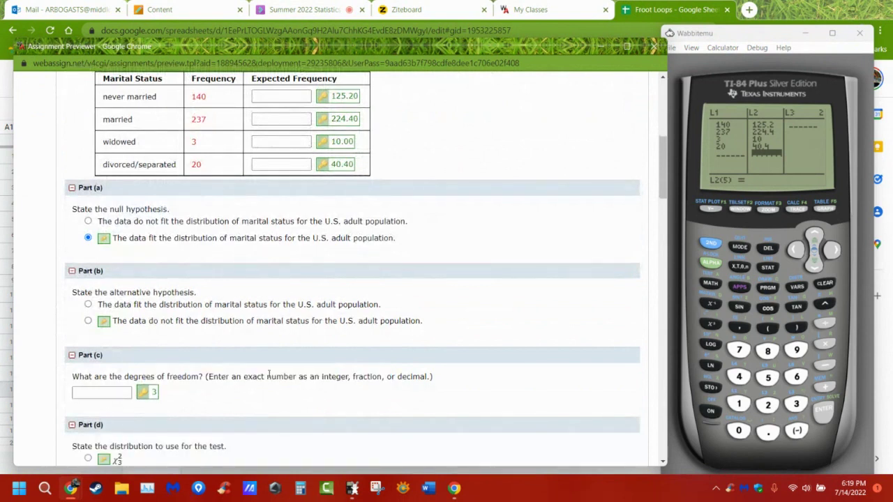
scroll(290, 369, "down", 3)
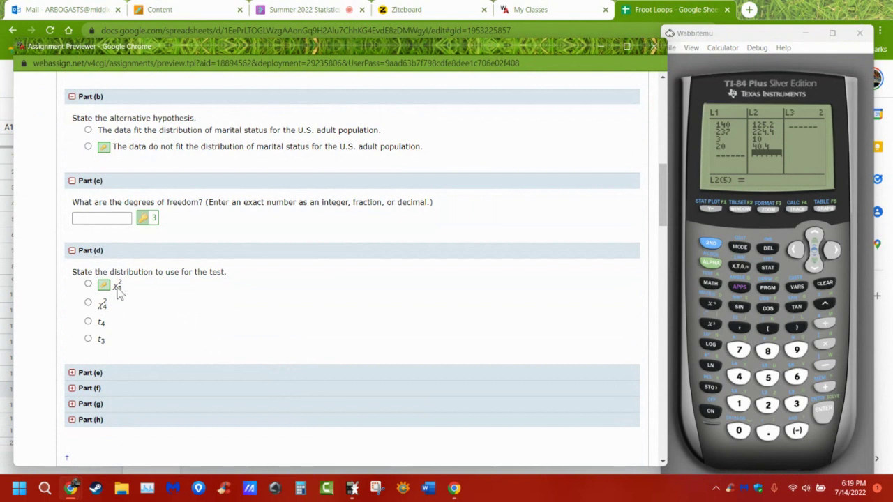
Collapse parts (a) through (d) of question 1 and expand part (e) to read the test statistic question.
left_click(88, 253)
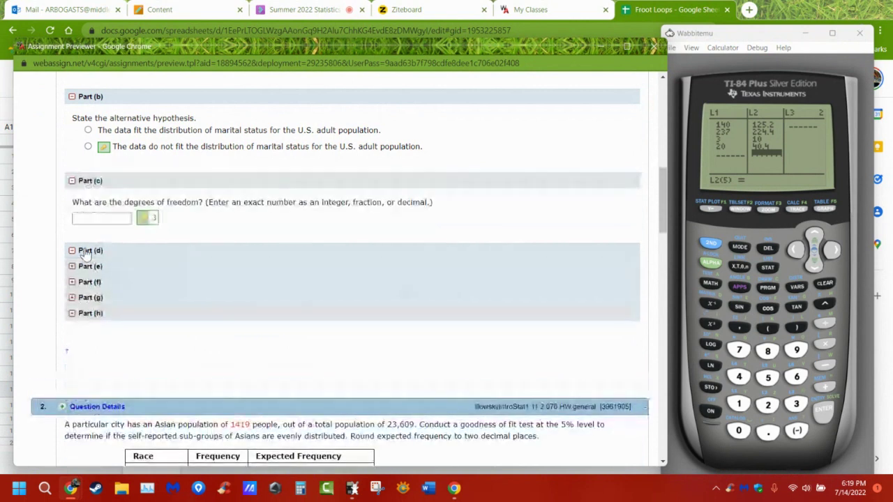
left_click(97, 183)
scroll(103, 112, "down", 2)
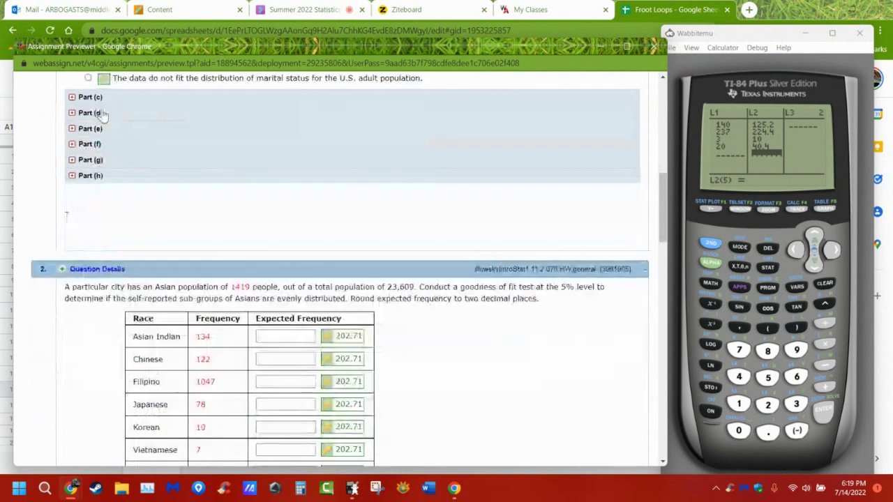
scroll(101, 113, "up", 3)
left_click(94, 144)
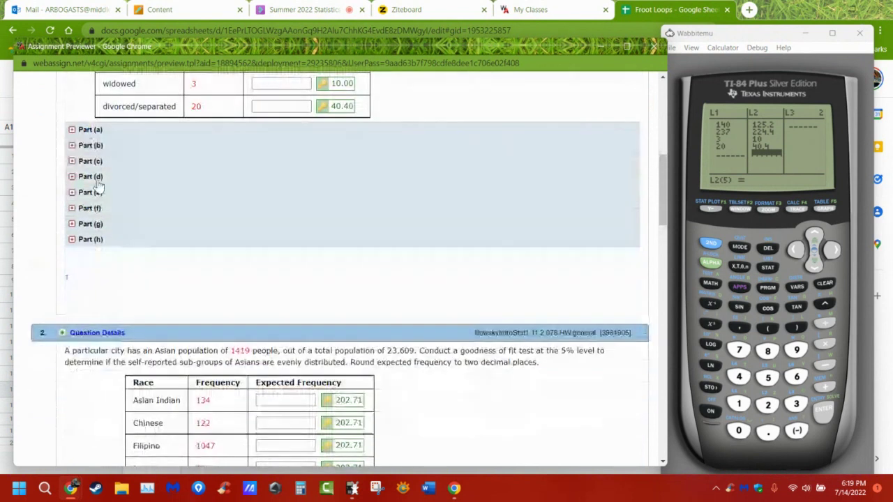
left_click(96, 179)
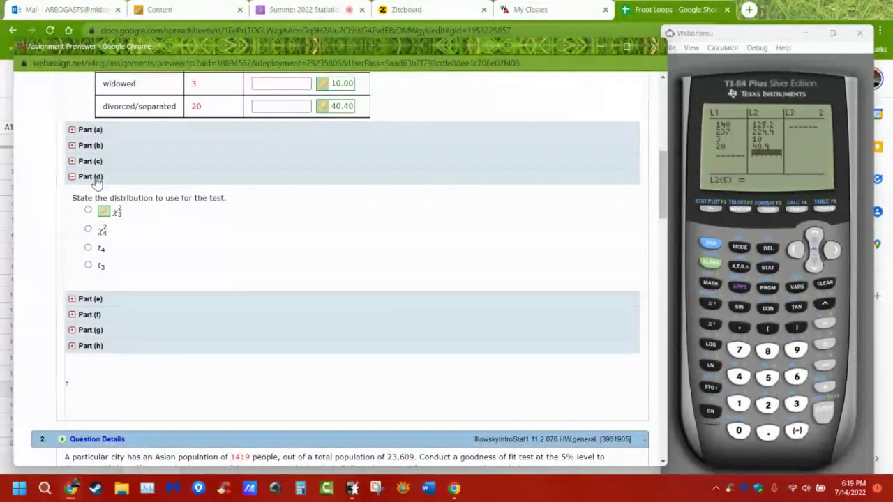
left_click(95, 177)
left_click(98, 195)
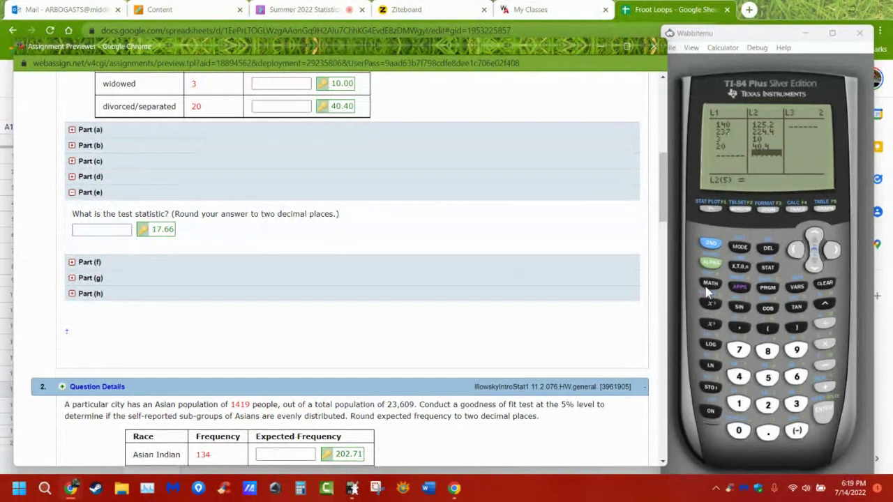
Switch to the Wabbitemu calculator and open the χ²GOF-Test setup from the statistical tests.
left_click(767, 270)
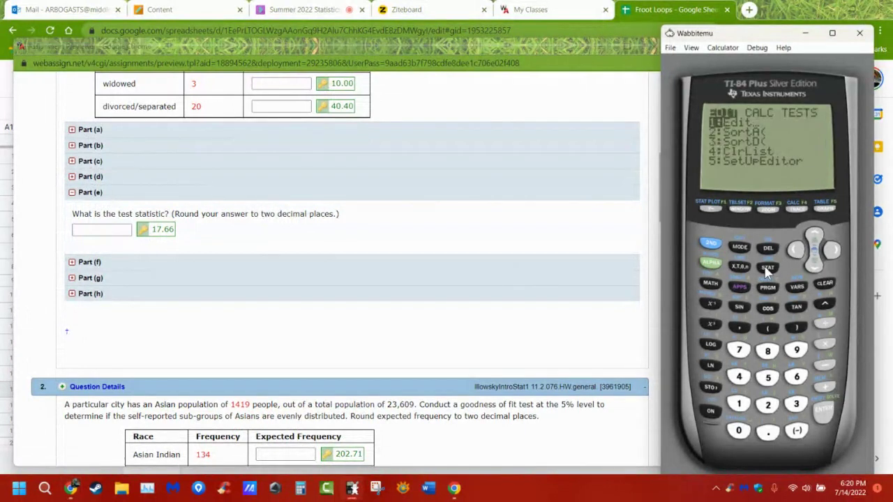
left_click(832, 249)
left_click(832, 249)
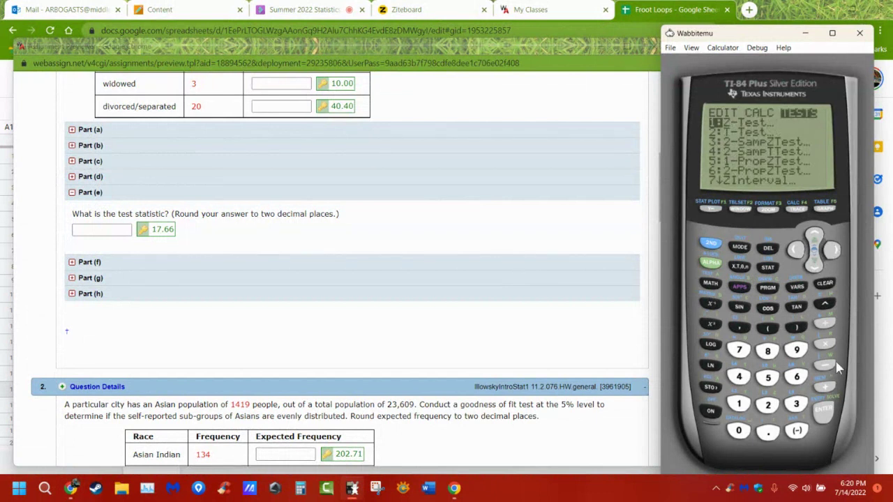
left_click(814, 266)
left_click(813, 266)
left_click(813, 266)
left_click(813, 266)
left_click(813, 267)
left_click(813, 266)
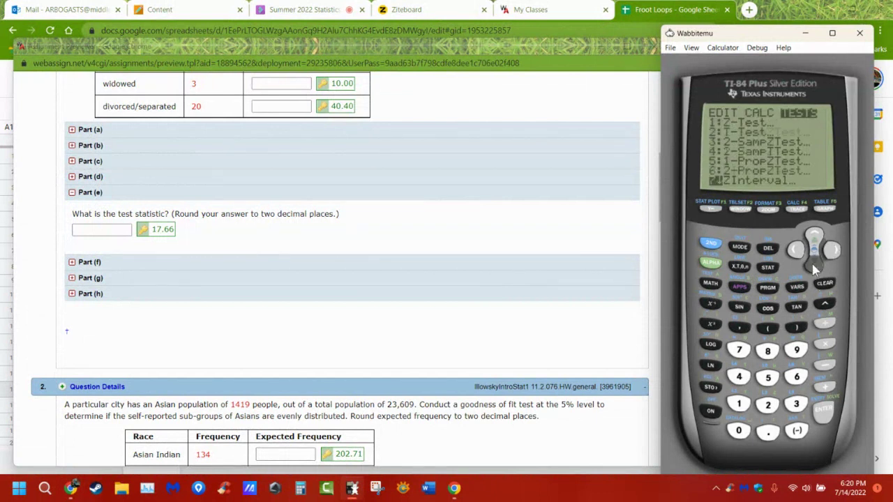
left_click(813, 267)
left_click(813, 266)
left_click(813, 267)
left_click(813, 266)
left_click(813, 266)
left_click(813, 266)
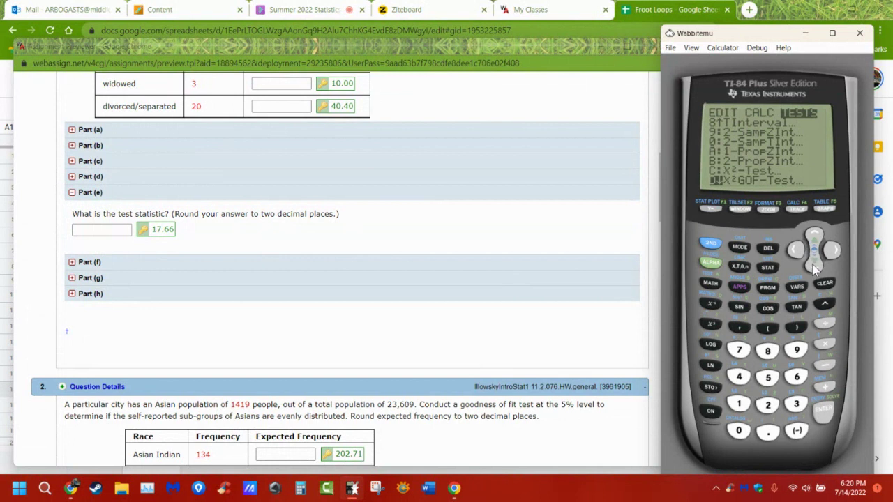
left_click(826, 412)
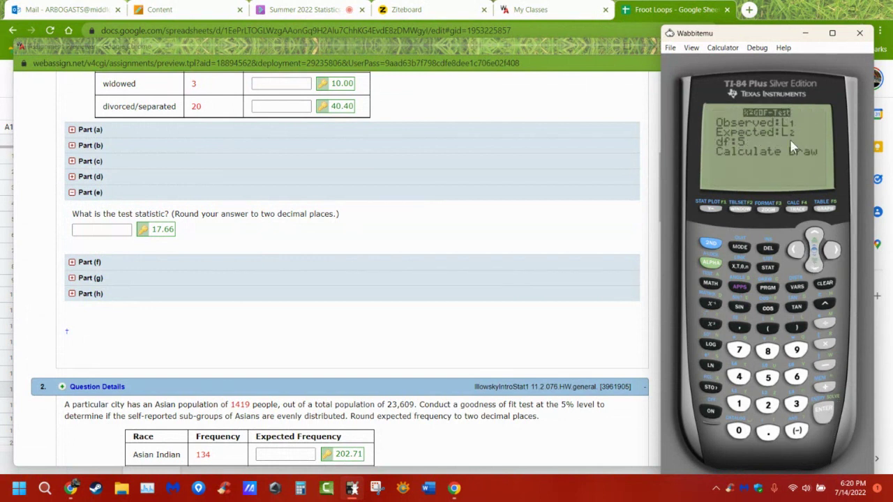
Set the goodness-of-fit test's df to 3 and calculate it with L1 as observed and L2 as expected.
left_click(816, 264)
left_click(797, 406)
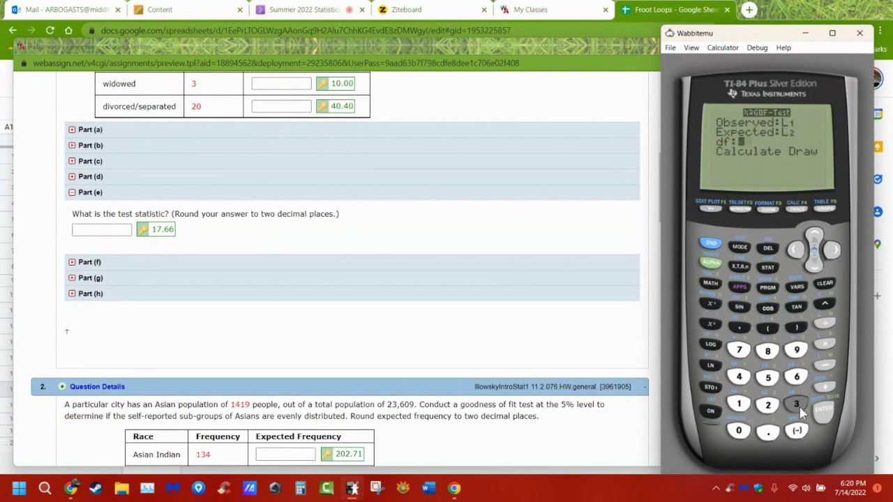
left_click(821, 412)
left_click(822, 411)
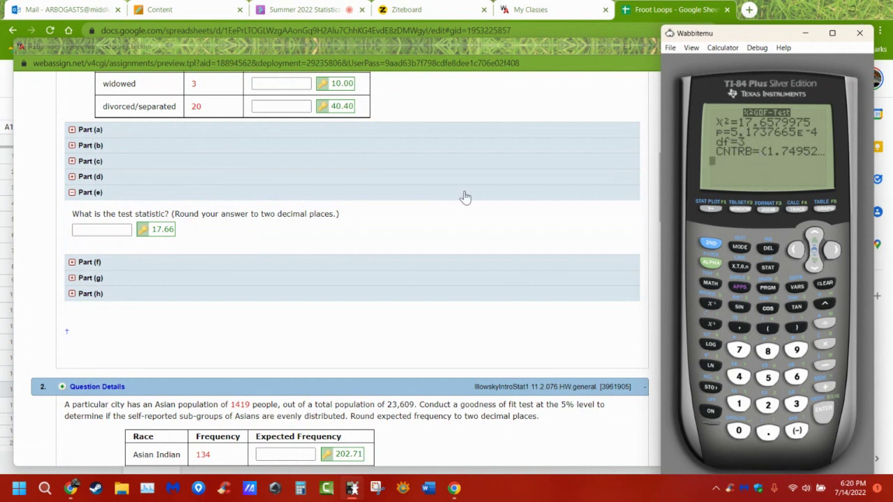
Expand part (f)'s p-value question and write the calculator's p-value as 5.17 × 10⁻⁴ on the Ziteboard whiteboard.
left_click(96, 268)
left_click(94, 264)
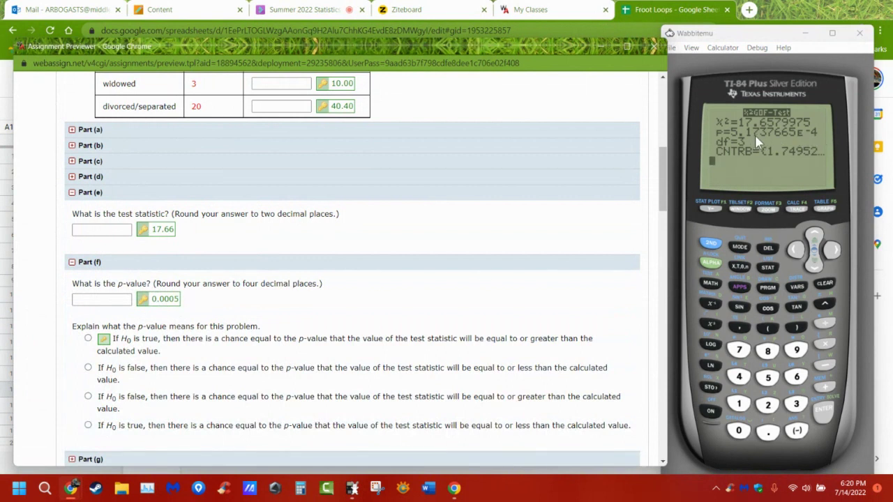
left_click(407, 9)
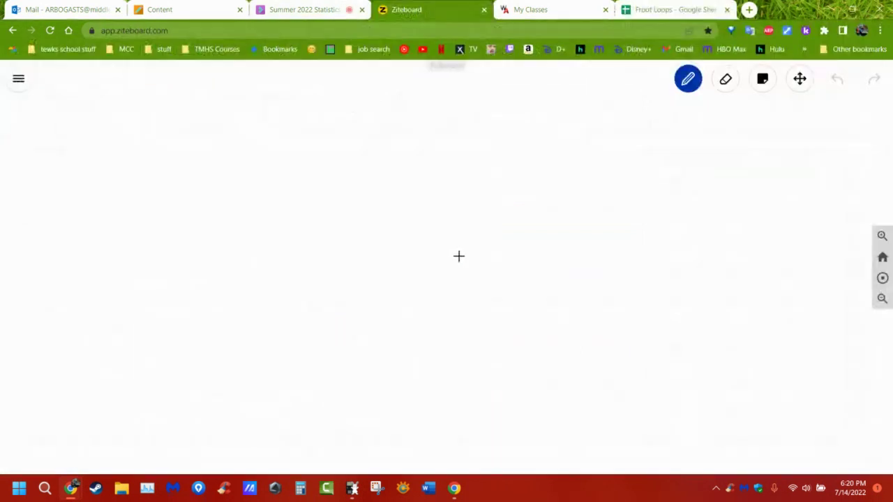
mouse_move(372, 180)
left_mouse_down()
mouse_move(393, 207)
mouse_move(354, 236)
mouse_move(390, 180)
mouse_move(422, 238)
left_mouse_up()
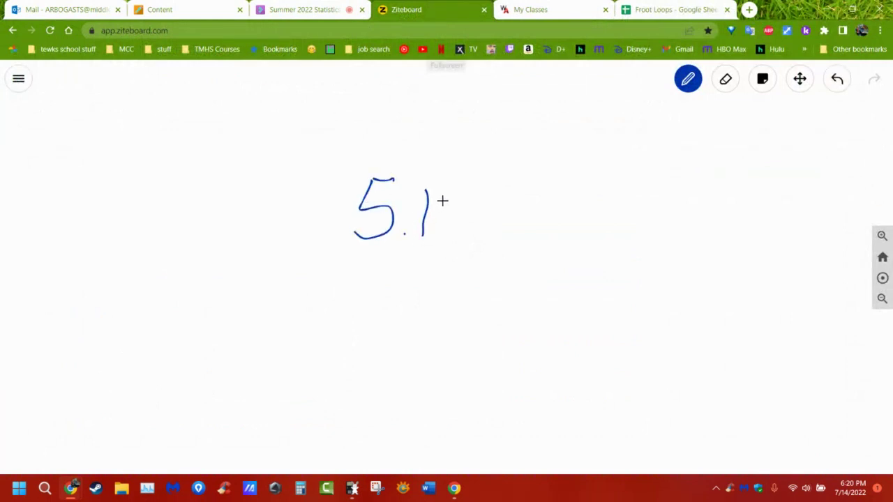
left_click_drag(441, 202, 460, 244)
left_click(352, 488)
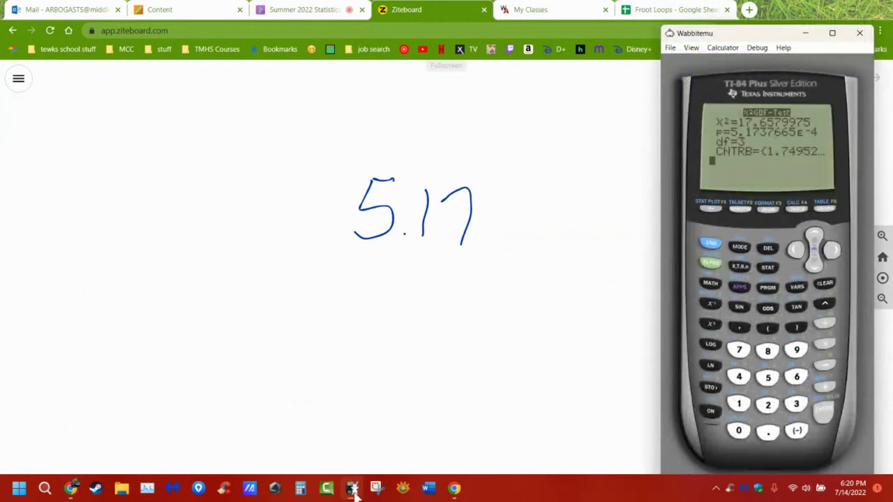
mouse_move(508, 207)
left_mouse_down()
mouse_move(517, 227)
mouse_move(510, 226)
left_mouse_up()
mouse_move(556, 193)
left_mouse_down()
mouse_move(542, 242)
mouse_move(583, 217)
mouse_move(569, 203)
mouse_move(604, 188)
left_mouse_up()
left_click_drag(608, 180, 614, 206)
Draw four decimal-place hops leftward from the 5.17 and fill in zeros to make 0.000517.
mouse_move(403, 235)
left_mouse_down()
mouse_move(382, 255)
mouse_move(281, 249)
mouse_move(231, 271)
mouse_move(231, 249)
mouse_move(211, 279)
mouse_move(186, 255)
mouse_move(211, 221)
left_mouse_up()
left_click_drag(261, 204, 258, 205)
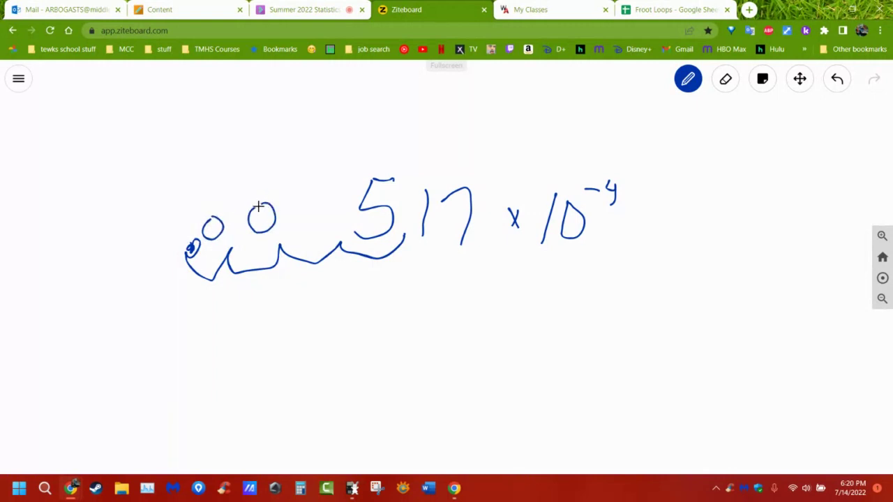
left_click_drag(313, 203, 310, 204)
mouse_move(145, 219)
left_mouse_down()
mouse_move(135, 243)
mouse_move(167, 223)
mouse_move(143, 221)
left_mouse_up()
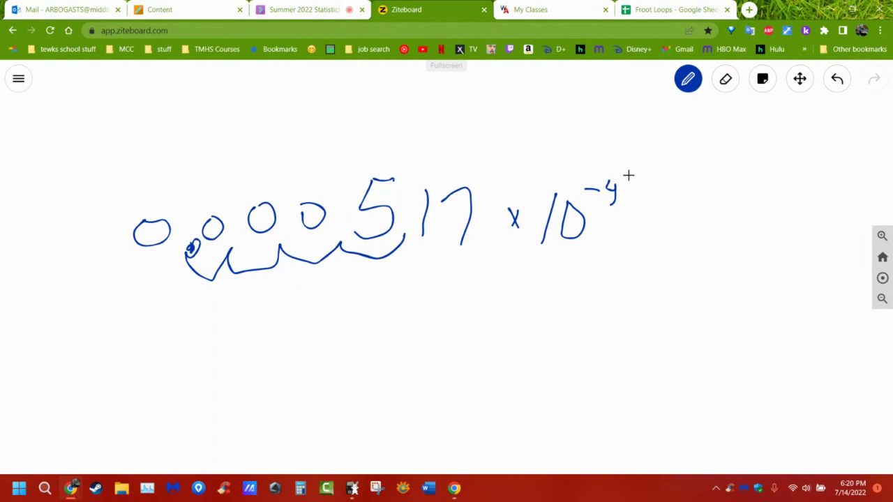
Circle the exponent −4 and the four zeros, link them with an arrow, and box the rounded value 0.0005.
mouse_move(628, 174)
left_mouse_down()
mouse_move(589, 213)
mouse_move(628, 174)
mouse_move(178, 168)
mouse_move(168, 202)
mouse_move(272, 175)
mouse_move(94, 213)
mouse_move(209, 246)
mouse_move(343, 228)
mouse_move(285, 177)
mouse_move(265, 173)
left_mouse_up()
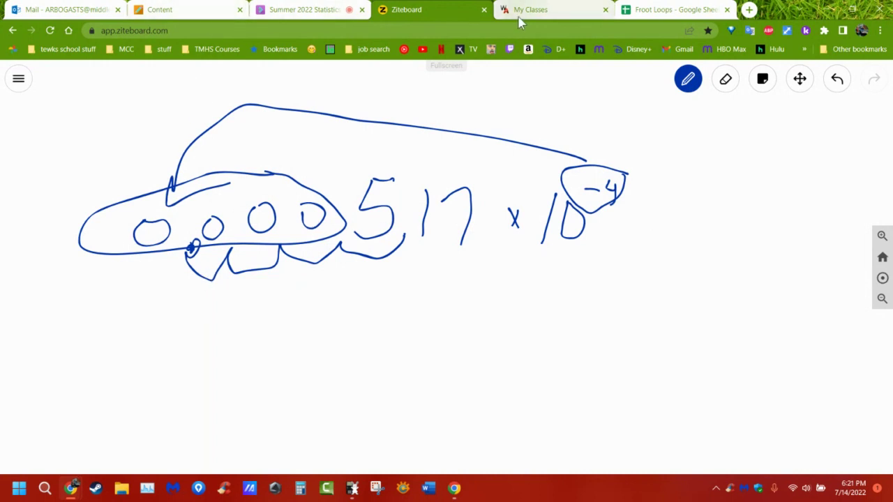
mouse_move(102, 130)
left_mouse_down()
mouse_move(93, 209)
mouse_move(104, 285)
mouse_move(383, 289)
mouse_move(404, 188)
mouse_move(364, 147)
mouse_move(75, 151)
left_mouse_up()
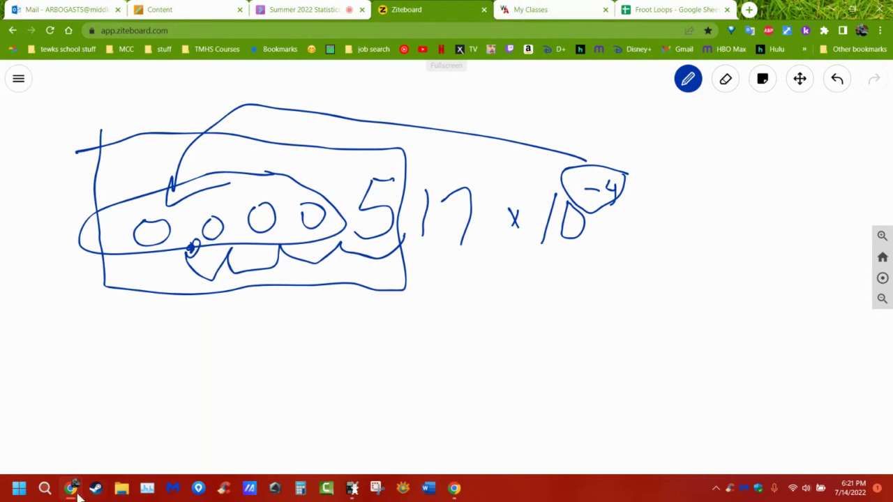
Switch back to the WebAssign preview and examine part (f)'s choices explaining what the p-value means.
mouse_move(73, 490)
left_click(177, 424)
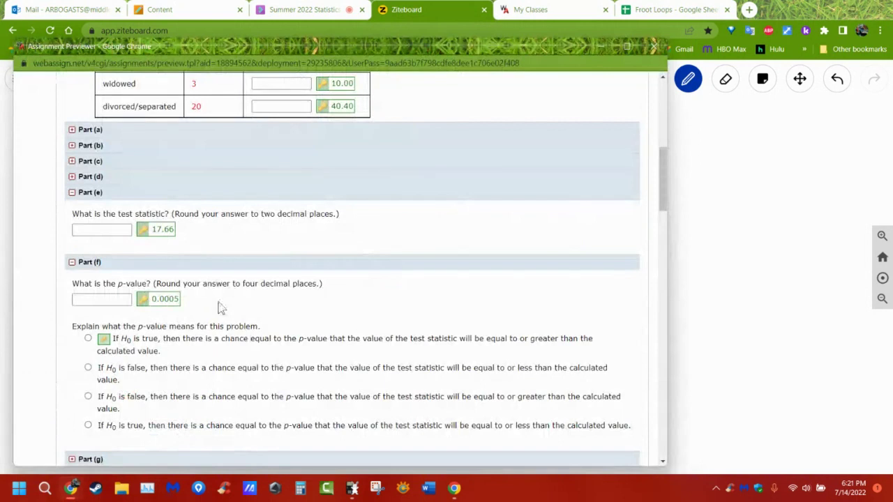
scroll(218, 307, "down", 1)
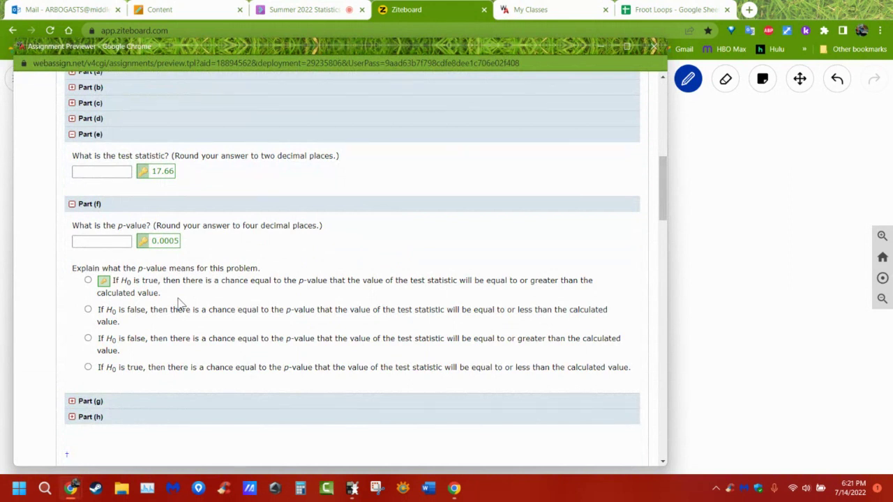
Expand part (g) of question 1 and examine the chi-square sketches with their p-value regions.
left_click(96, 402)
scroll(167, 366, "down", 3)
scroll(168, 364, "down", 1)
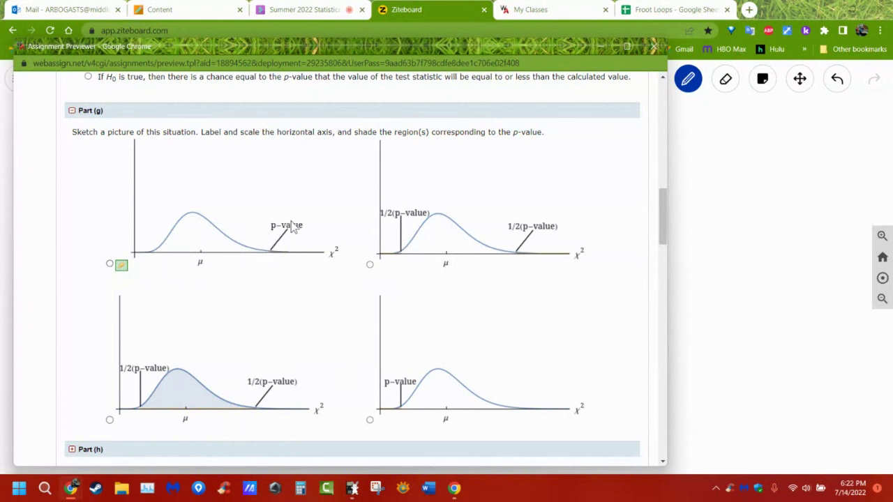
left_click_drag(296, 209, 265, 211)
scroll(290, 334, "down", 2)
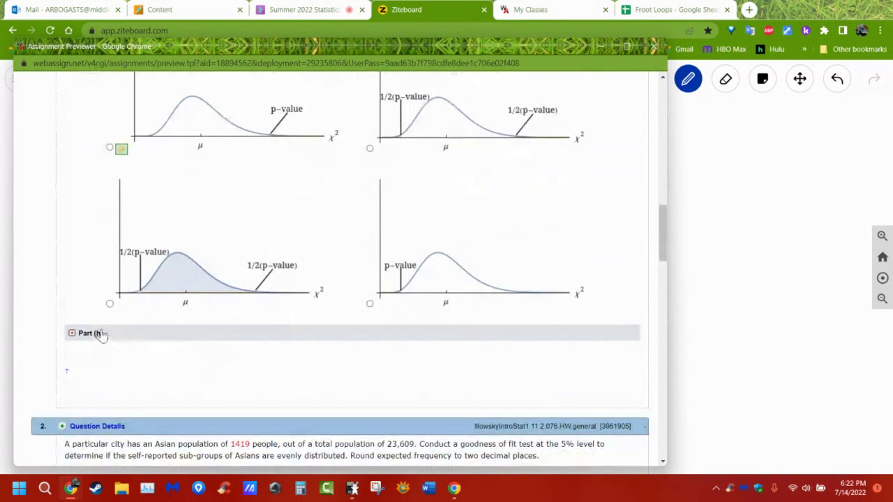
Expand part (h) of question 1 and examine the alpha, decision, reason and conclusion choices.
left_click(100, 337)
scroll(255, 351, "down", 2)
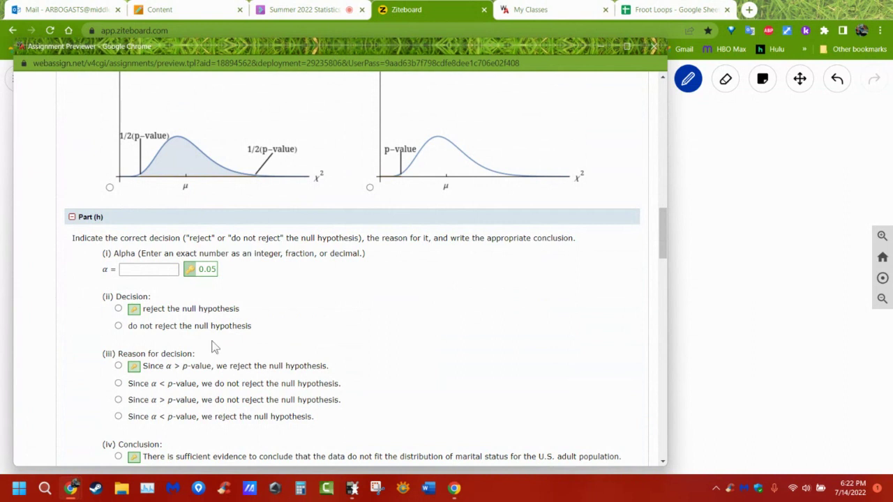
scroll(214, 347, "down", 3)
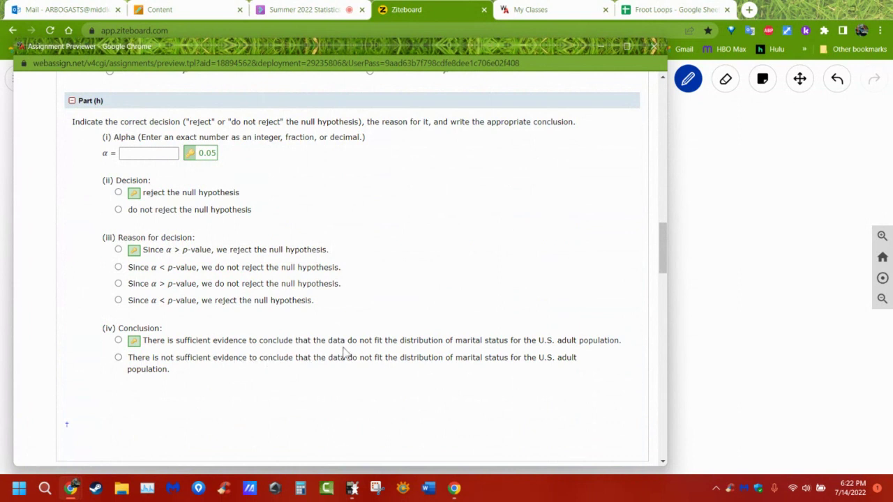
Highlight the opening wording of both conclusion statements and choose the "There is not sufficient evidence" option.
left_click_drag(382, 340, 148, 349)
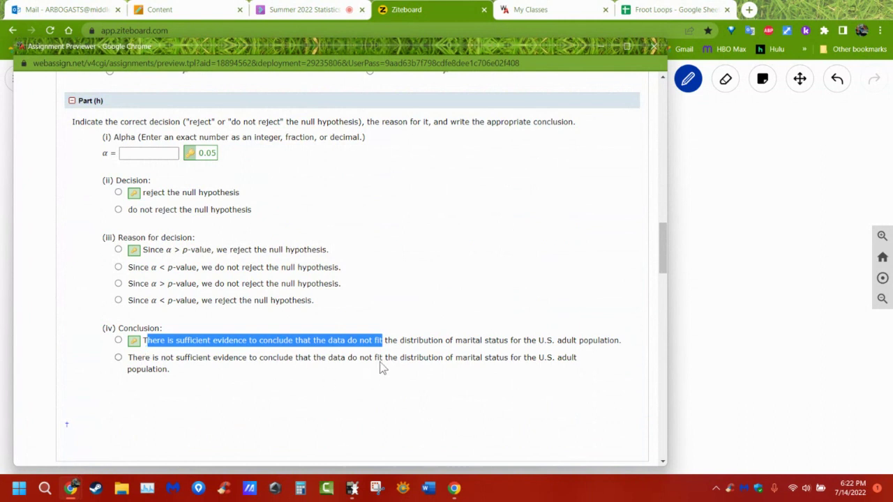
left_click_drag(380, 358, 127, 359)
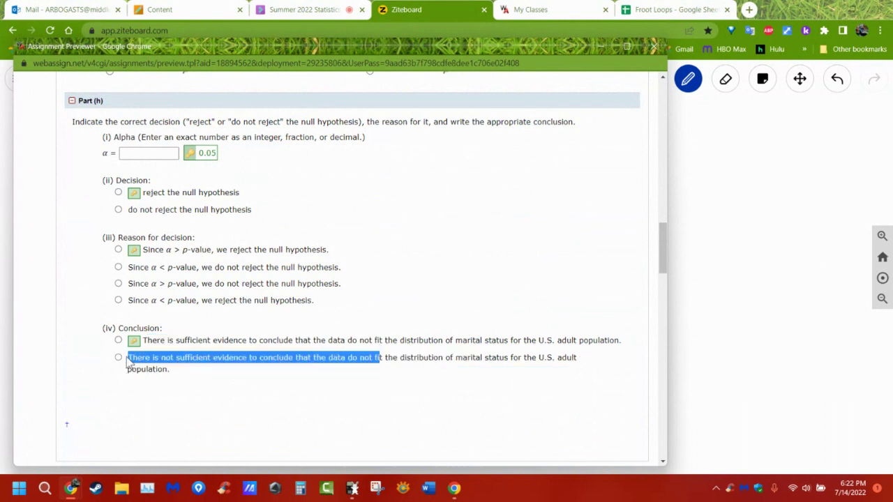
left_click(213, 369)
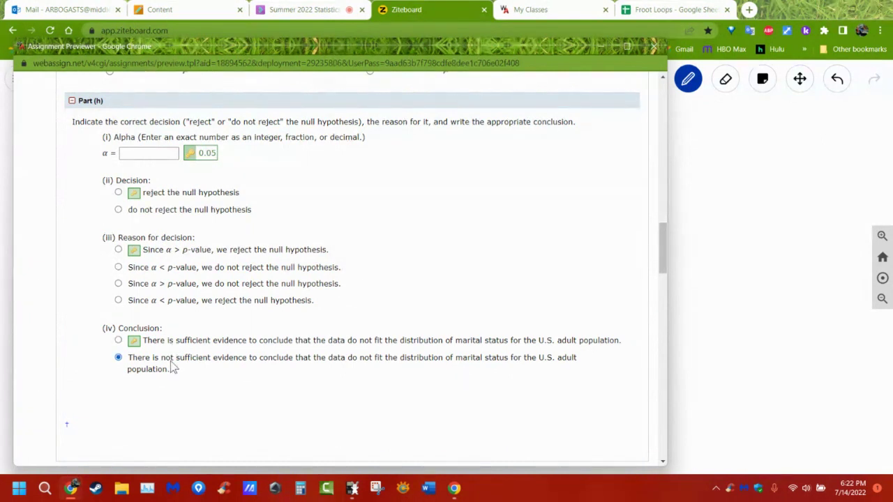
Look through question 2 on Asian sub-groups and question 3 on car size and family size.
scroll(265, 371, "down", 1)
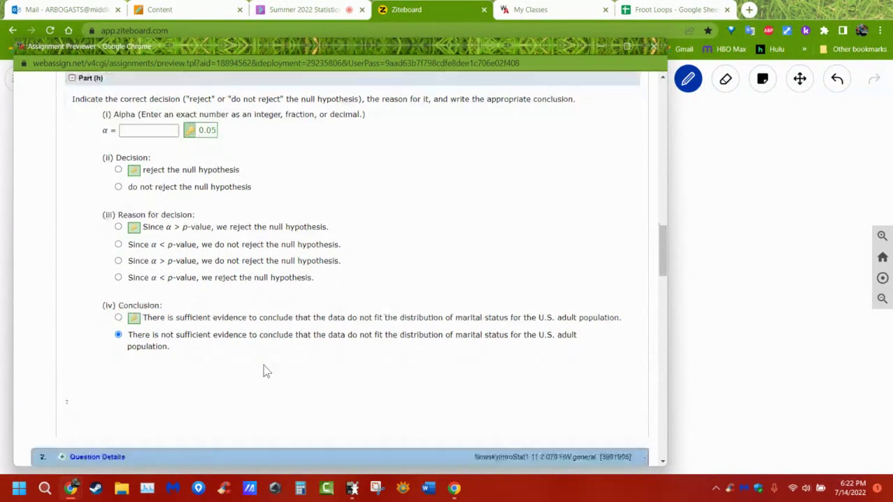
scroll(265, 371, "down", 10)
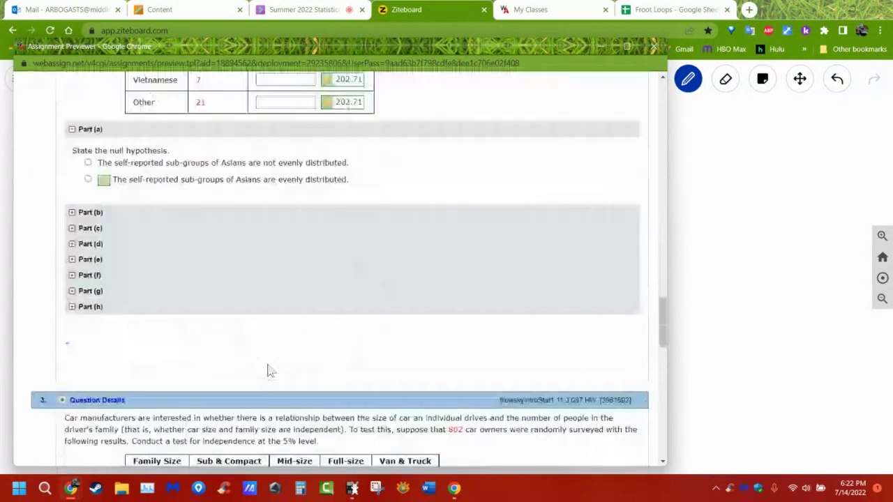
scroll(270, 369, "down", 5)
scroll(268, 371, "up", 4)
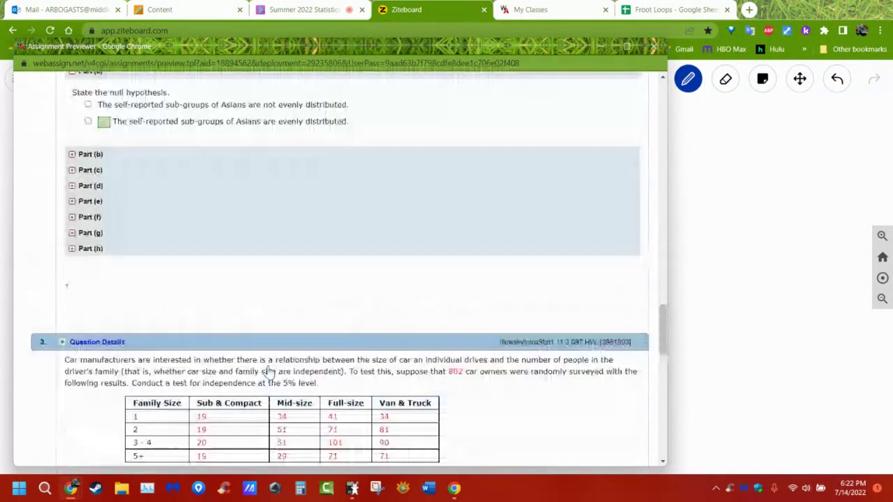
scroll(269, 371, "up", 7)
scroll(269, 370, "down", 5)
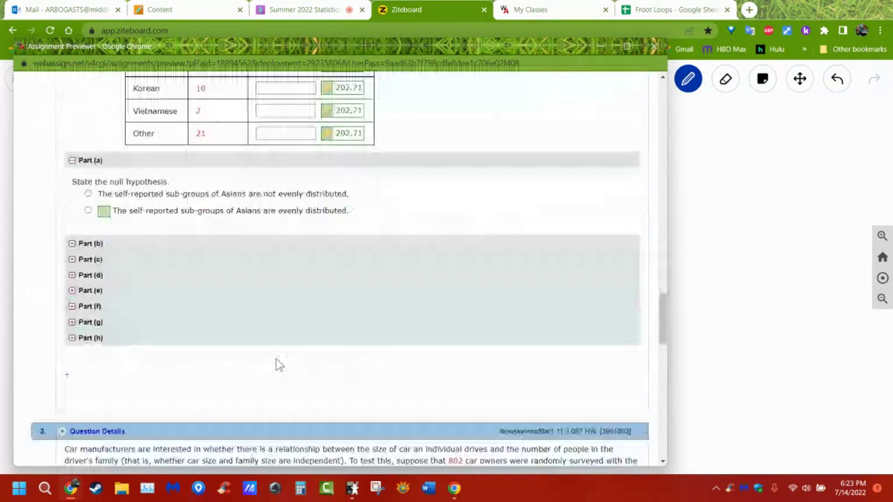
scroll(278, 364, "down", 4)
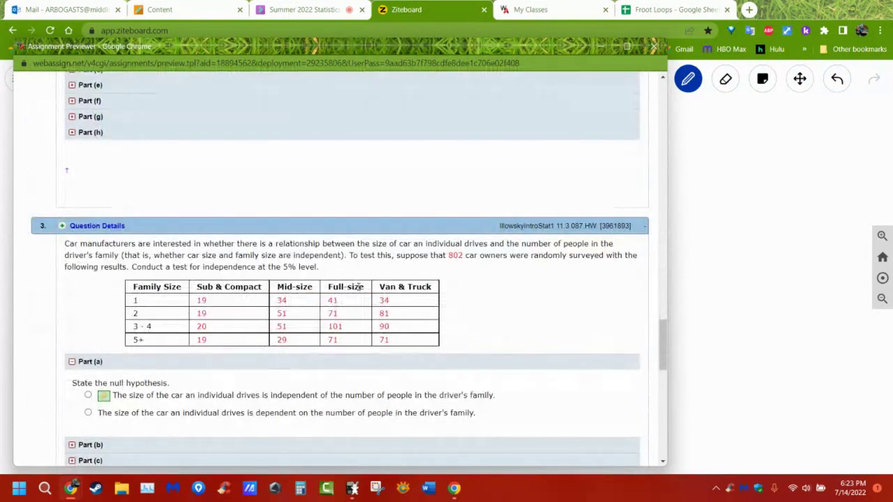
scroll(494, 307, "down", 1)
Return to question 2 and highlight the phrase about the self-reported sub-groups being evenly distributed.
scroll(491, 310, "up", 3)
scroll(491, 311, "up", 6)
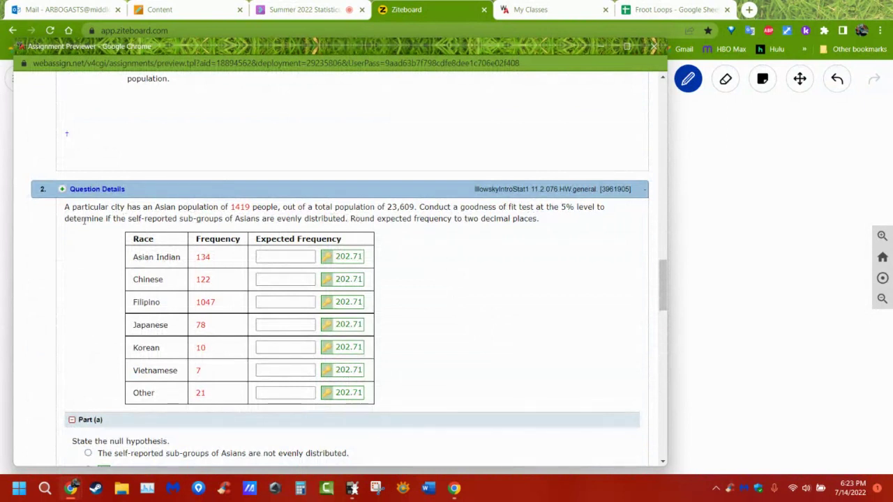
left_click_drag(94, 219, 350, 219)
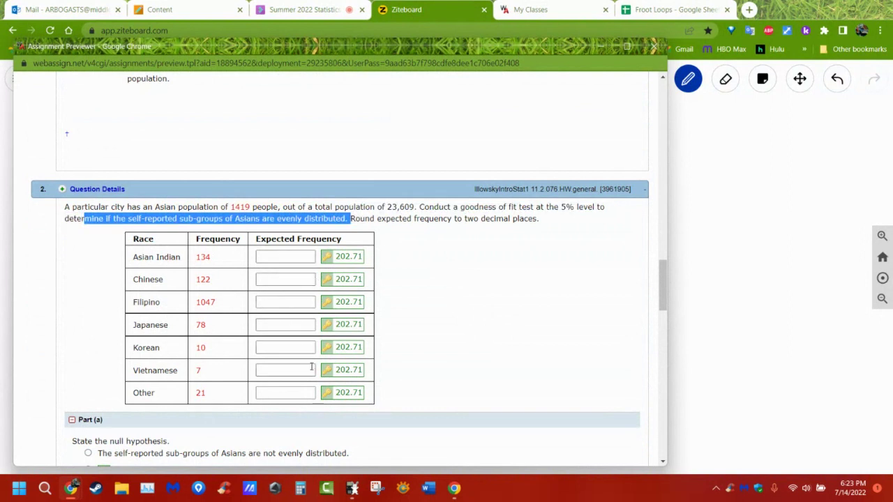
Switch to the Froot Loops spreadsheet to review its evenly distributed 16.67% table, and return to the WebAssign preview.
left_click(685, 12)
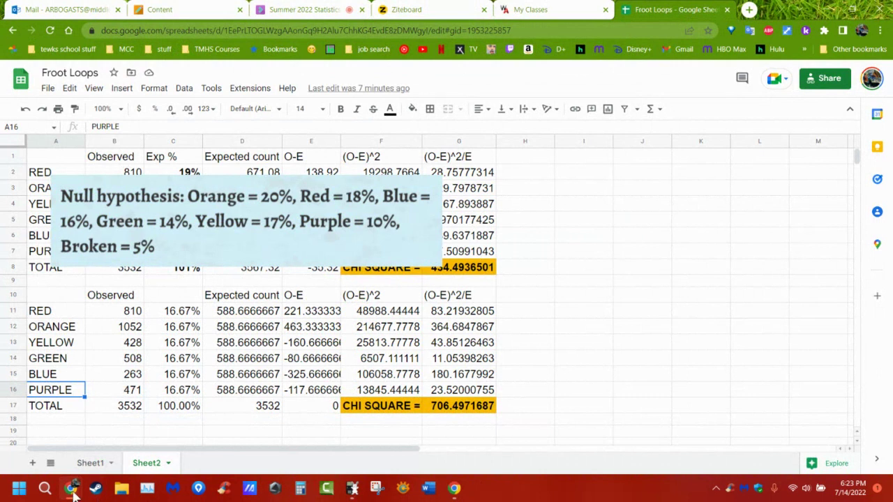
mouse_move(70, 488)
left_click(159, 436)
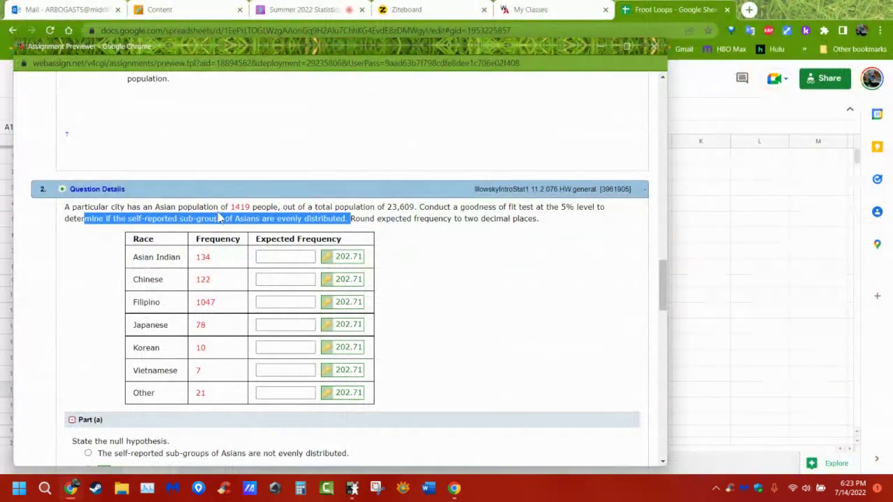
Highlight question 2's Asian population of 1419 people and calculate the expected frequency as 1419*1/7 in Wabbitemu.
left_click_drag(221, 206, 281, 207)
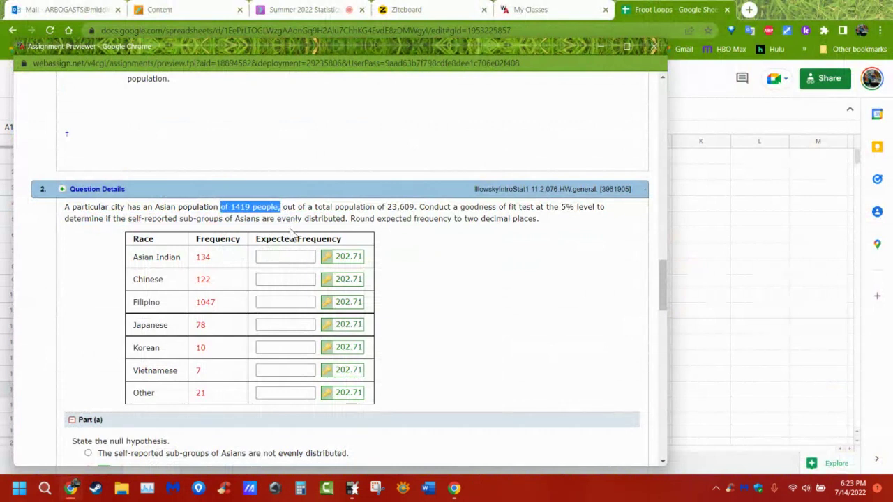
left_click(352, 488)
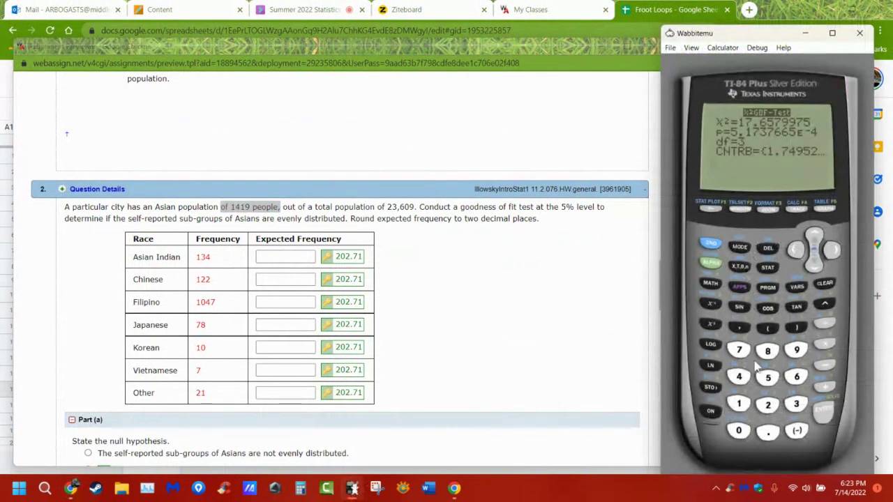
key("Escape")
type("1419")
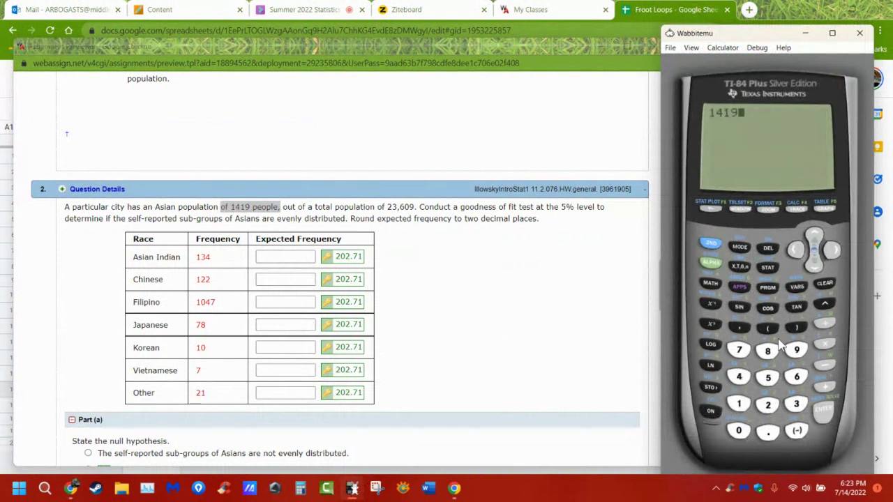
type("*")
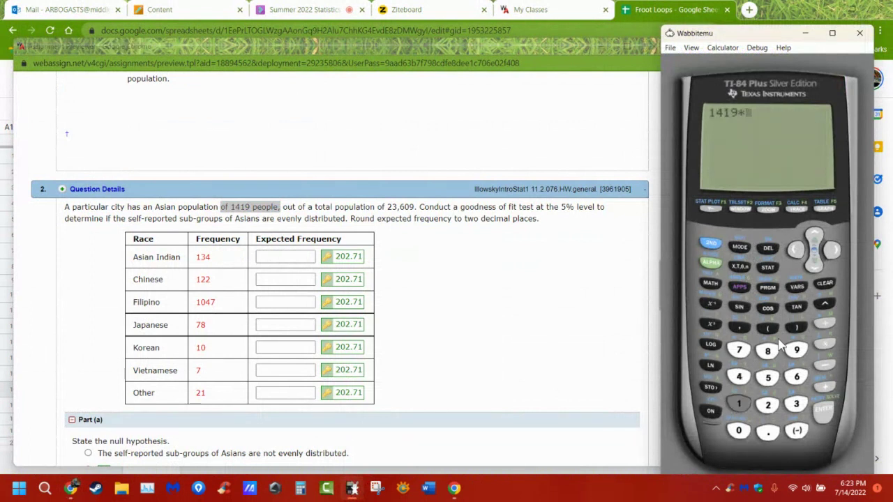
type("1/7")
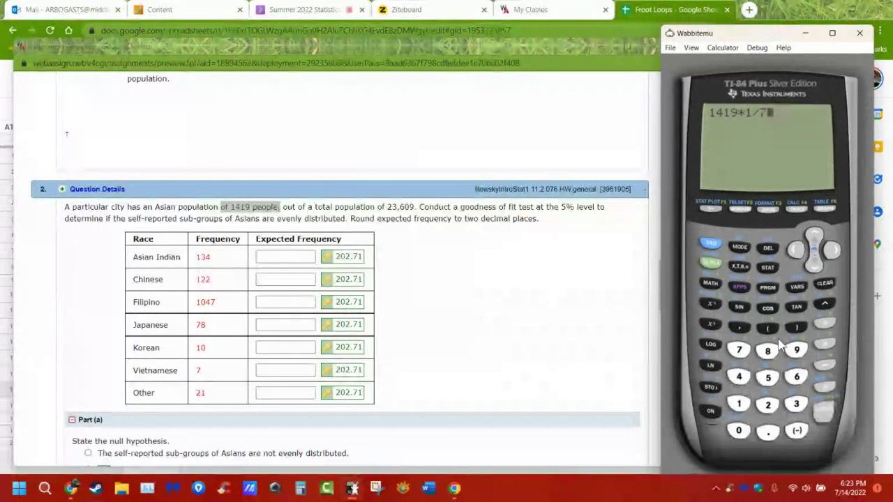
key("Return")
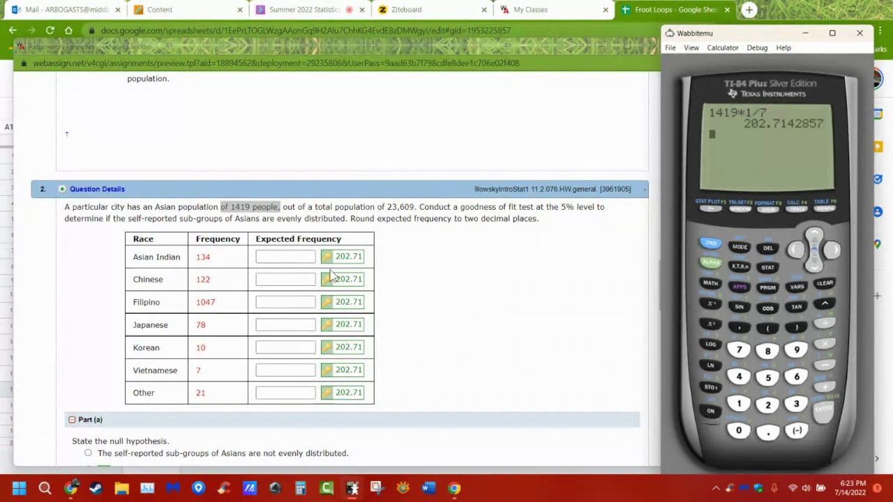
left_click(252, 207)
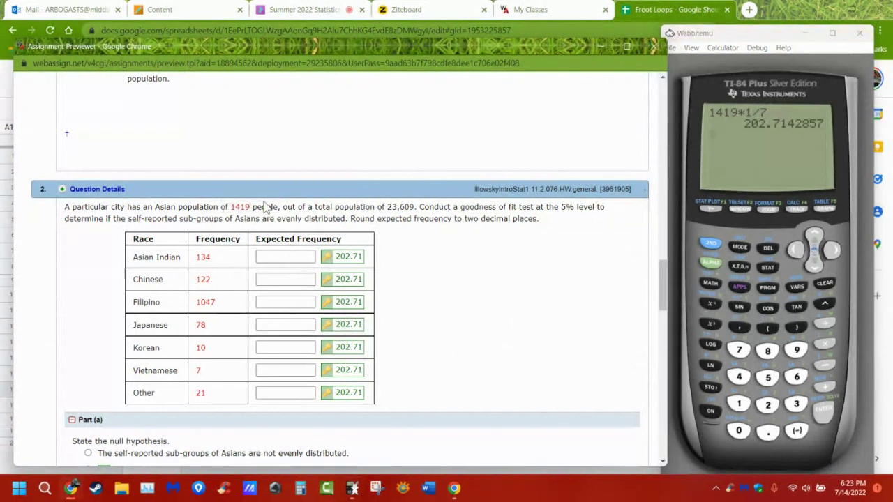
Highlight the population of 1419 people in question 2 and open the calculator's statistics list editor.
left_click_drag(282, 207, 224, 210)
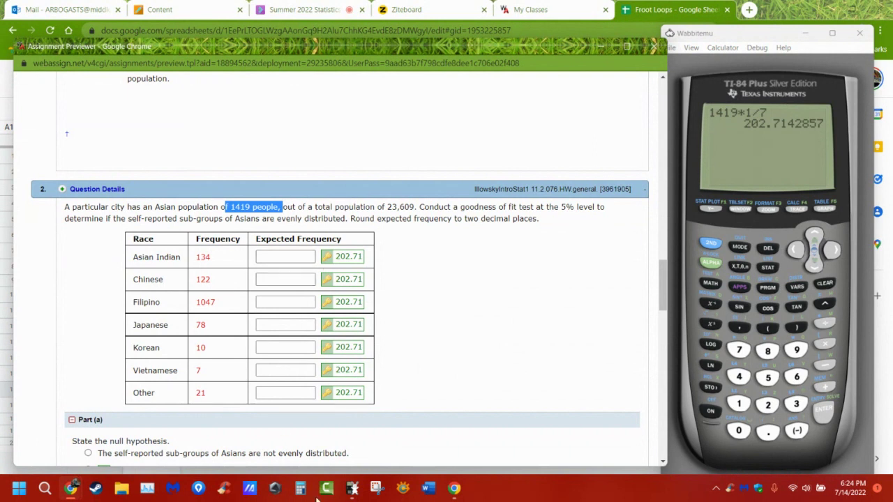
left_click(767, 267)
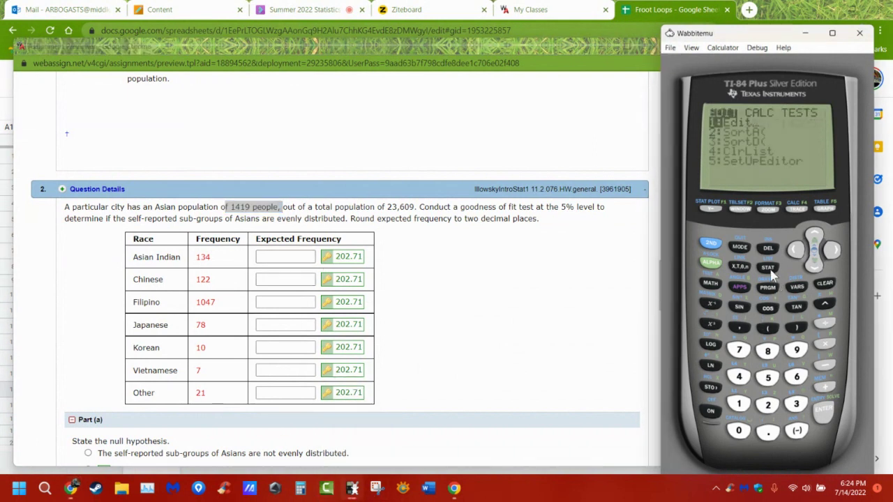
left_click(819, 418)
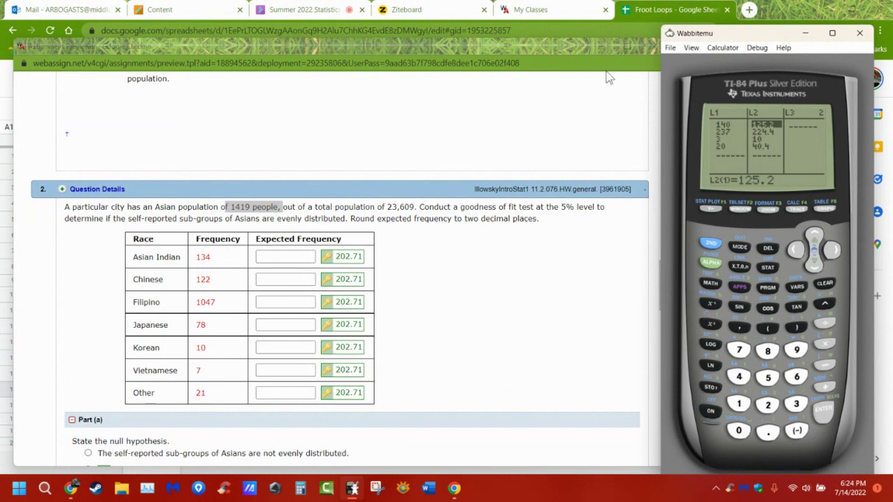
Review the Froot Loops spreadsheet, return to question 2 of the assignment and highlight the word "evenly".
left_click(645, 11)
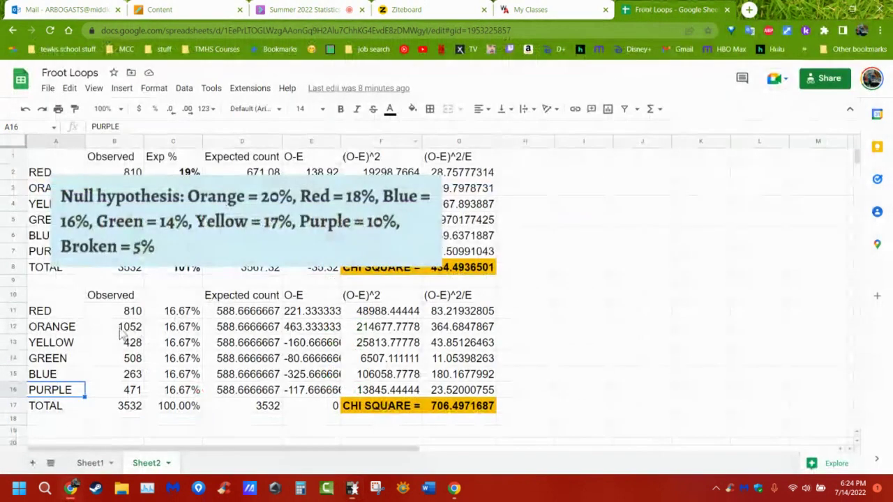
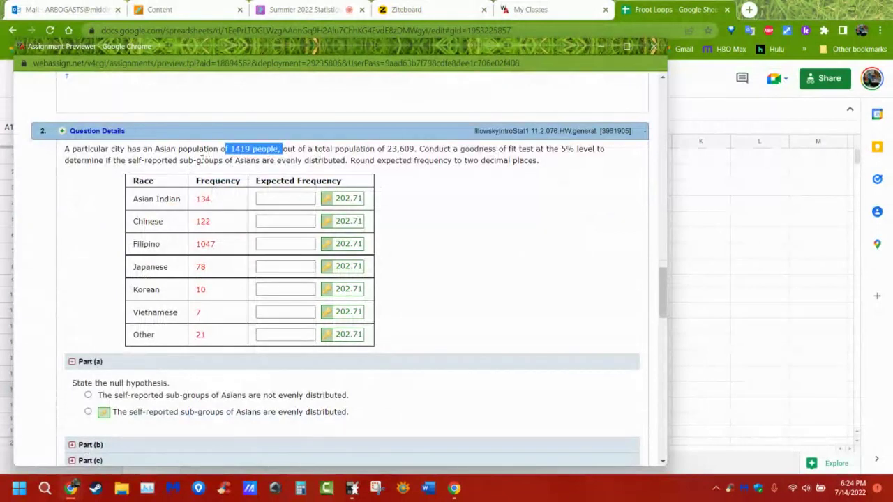
left_click_drag(279, 161, 301, 161)
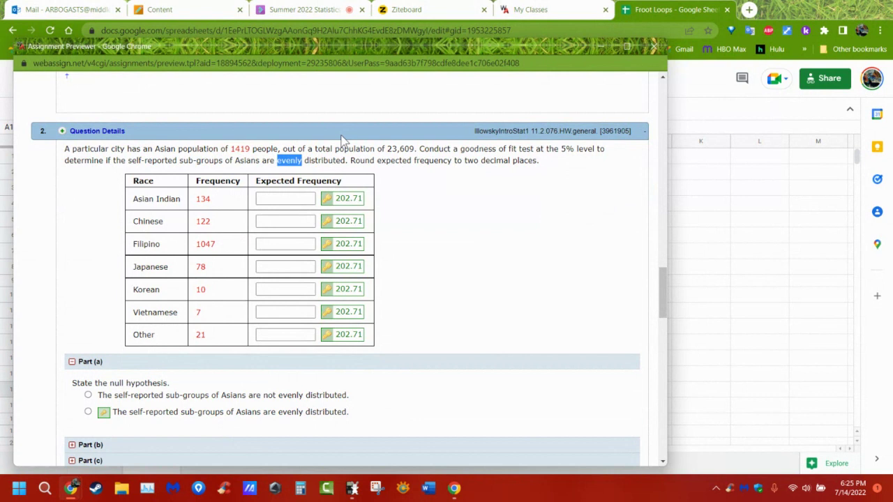
Read through questions 3 and 4 on tests for independence, comparing their frequency tables and hypothesis parts.
scroll(341, 139, "down", 5)
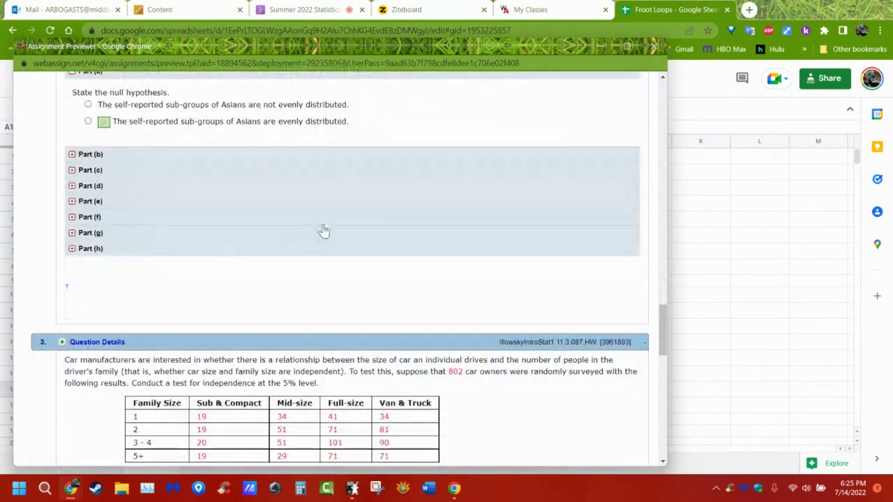
scroll(323, 227, "down", 3)
scroll(323, 222, "down", 2)
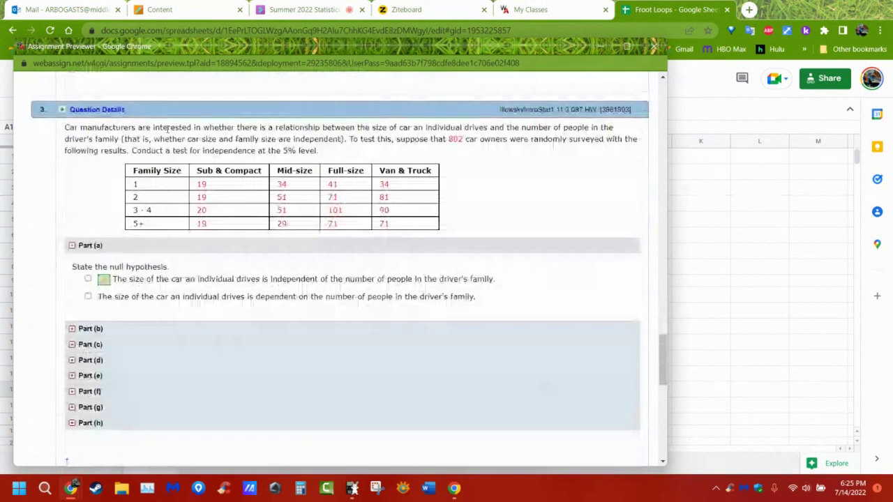
scroll(211, 225, "down", 6)
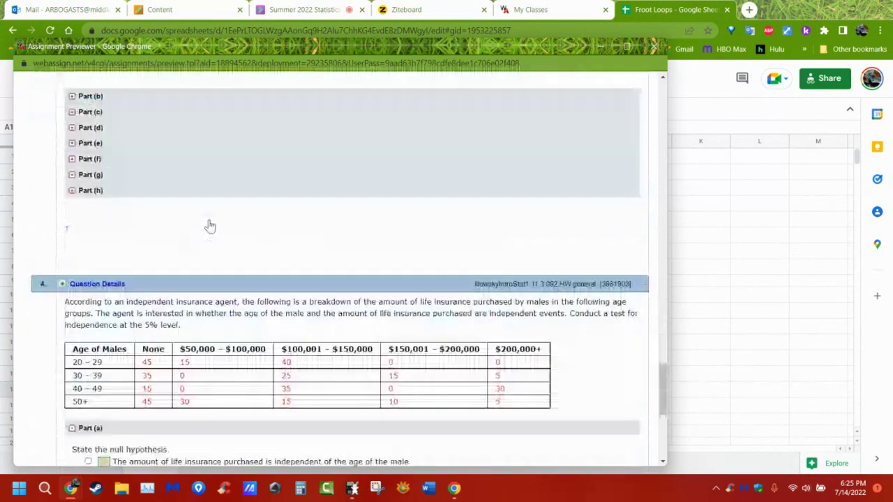
scroll(209, 225, "down", 1)
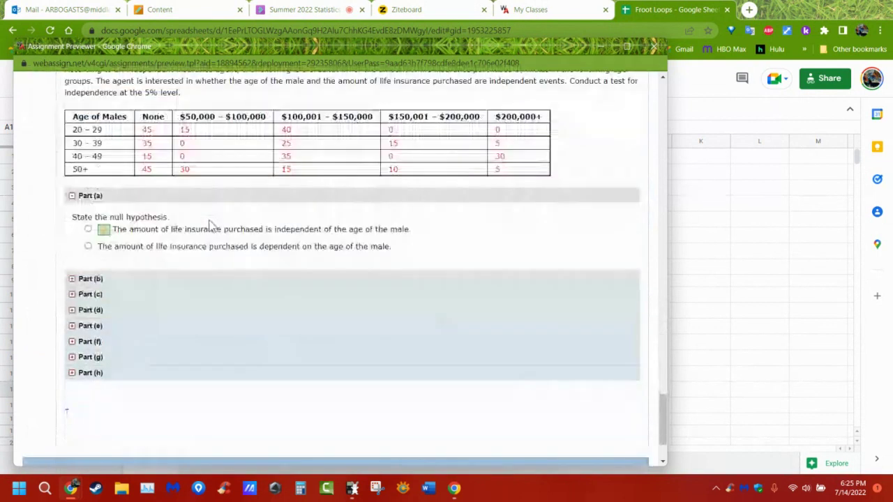
scroll(209, 223, "up", 2)
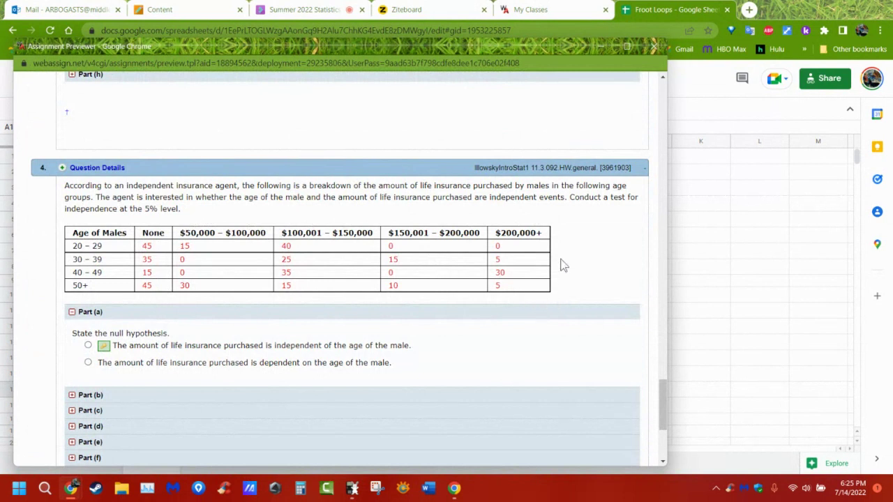
scroll(535, 246, "down", 2)
scroll(535, 245, "up", 3)
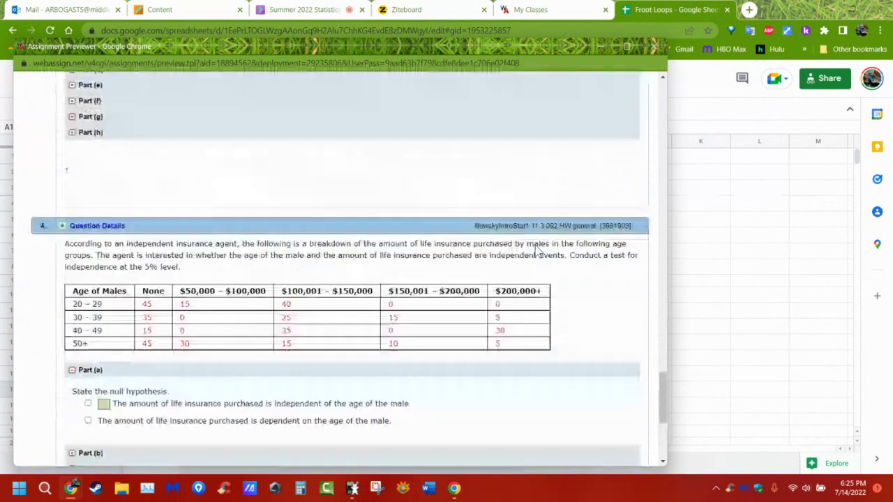
scroll(537, 252, "up", 5)
scroll(537, 251, "down", 1)
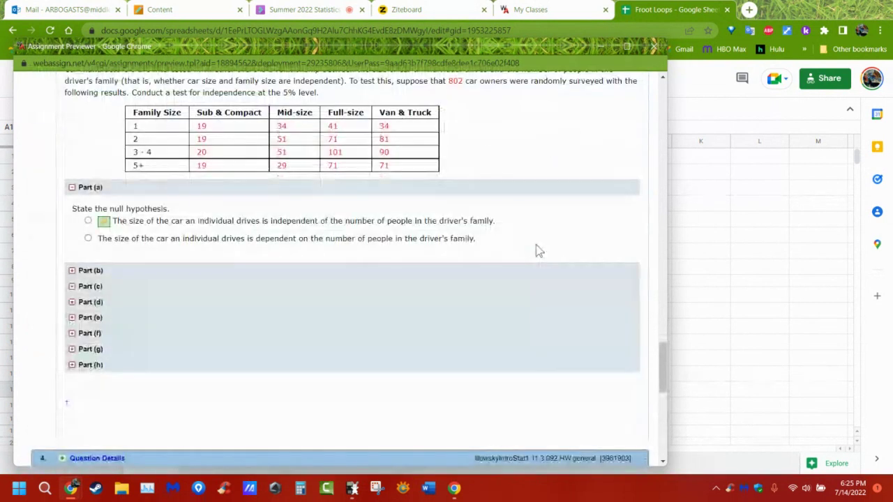
scroll(536, 249, "down", 6)
scroll(504, 259, "up", 2)
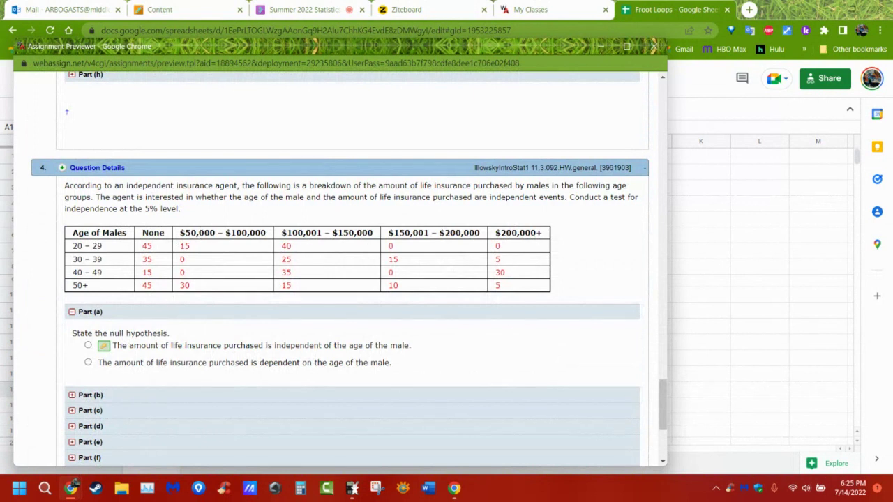
Bring up the Wabbitemu calculator, quit the list editor and show the matrices available for editing.
left_click(353, 488)
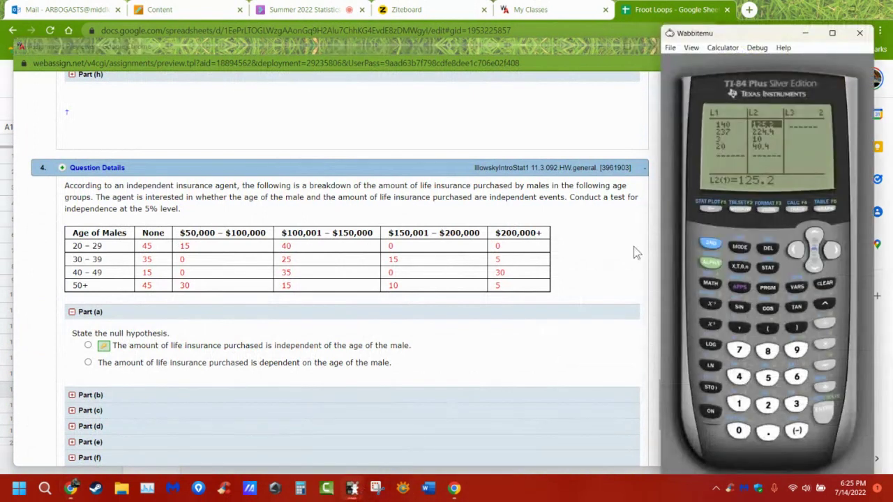
left_click(710, 243)
left_click(739, 247)
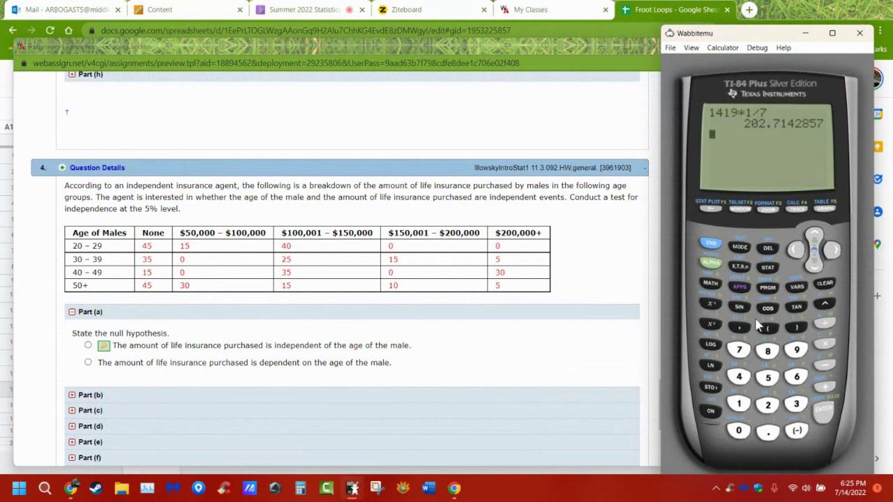
left_click(712, 305)
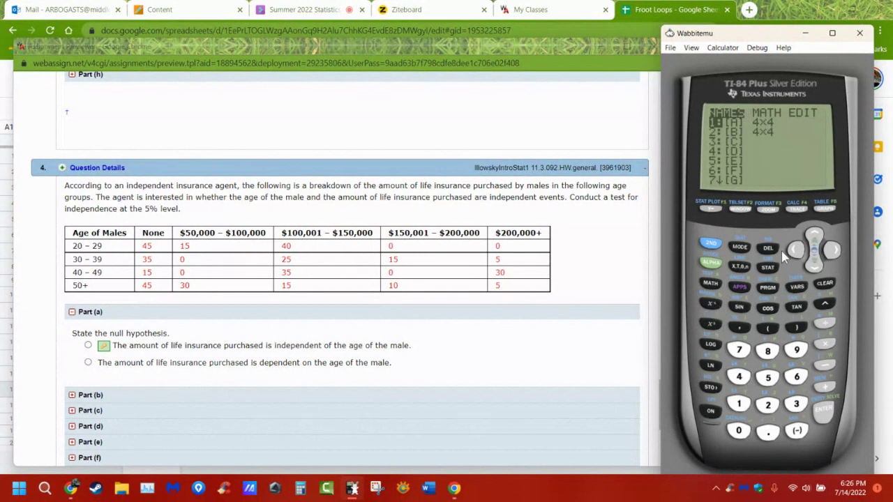
left_click(835, 257)
left_click(834, 257)
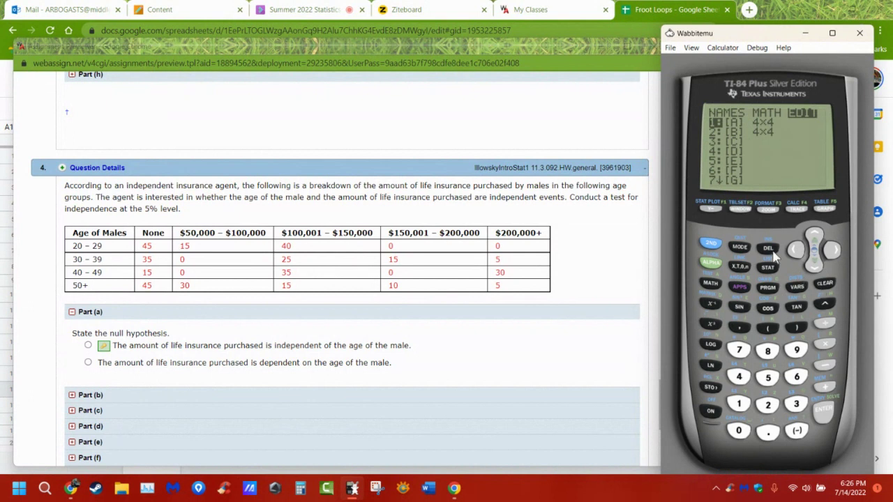
Leave the matrix list and clear the previous 1419*1/7 calculation from the calculator's home screen.
left_click(827, 286)
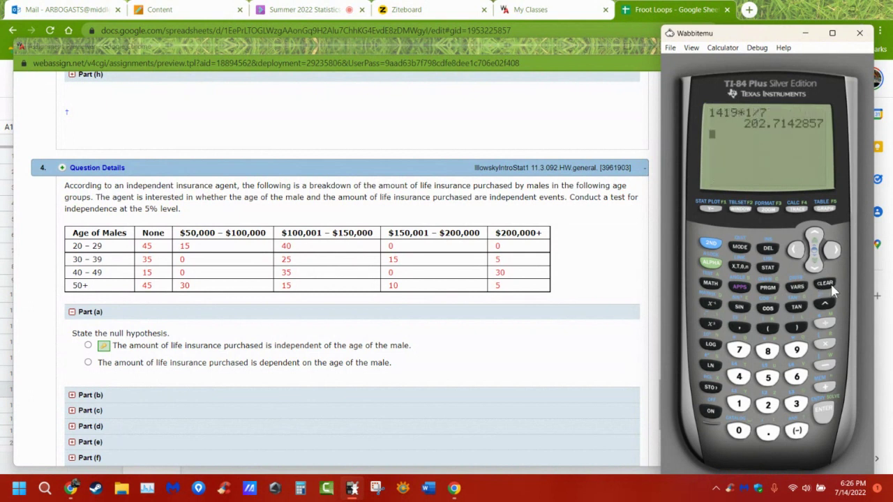
left_click(710, 244)
left_click(825, 284)
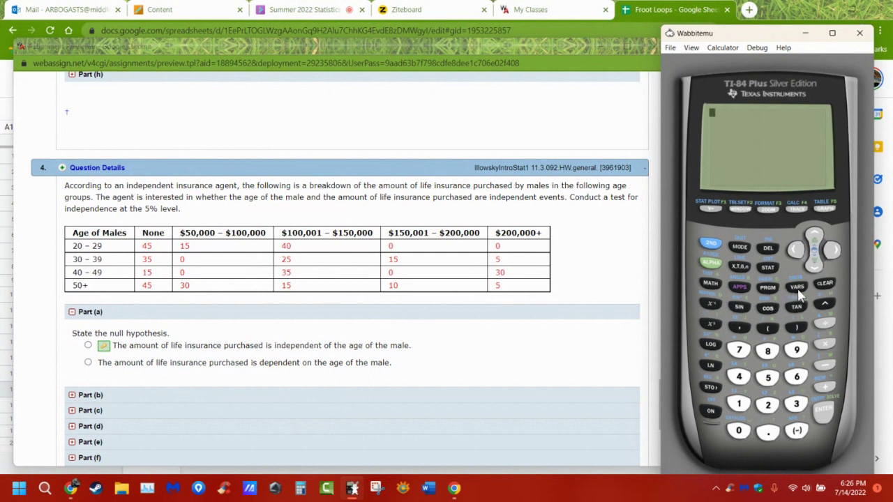
left_click(711, 244)
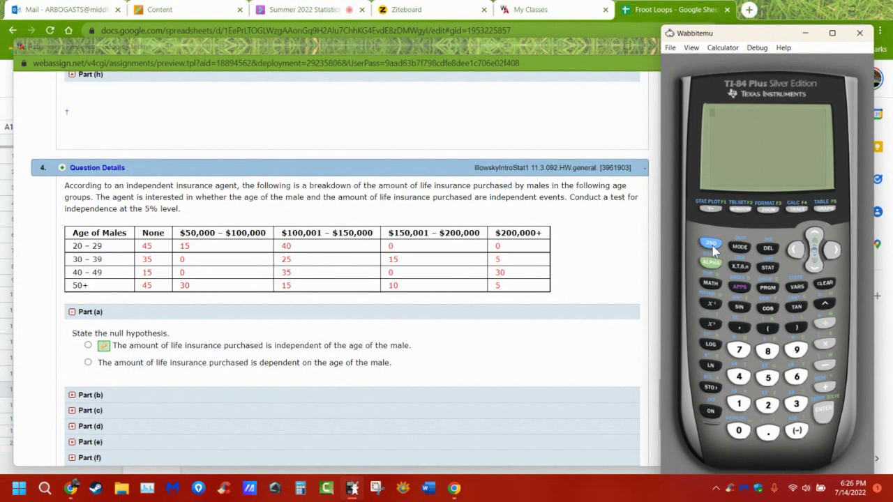
left_click(711, 304)
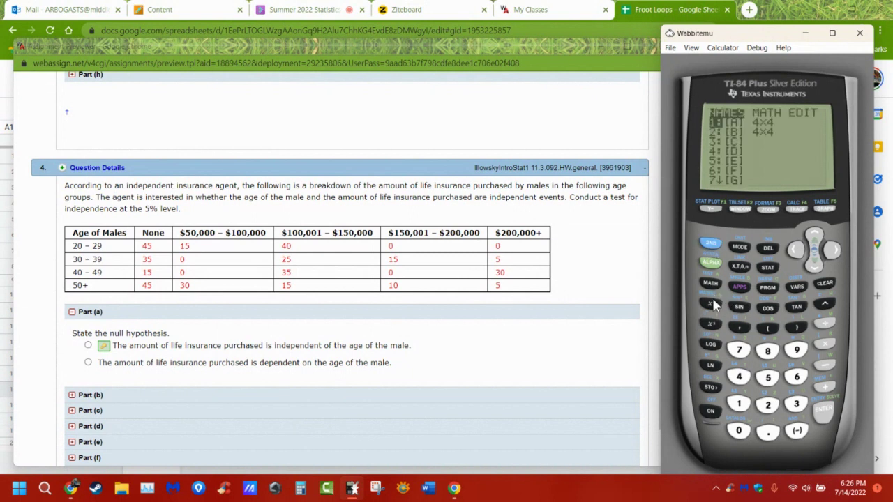
left_click(832, 251)
left_click(795, 250)
left_click(825, 285)
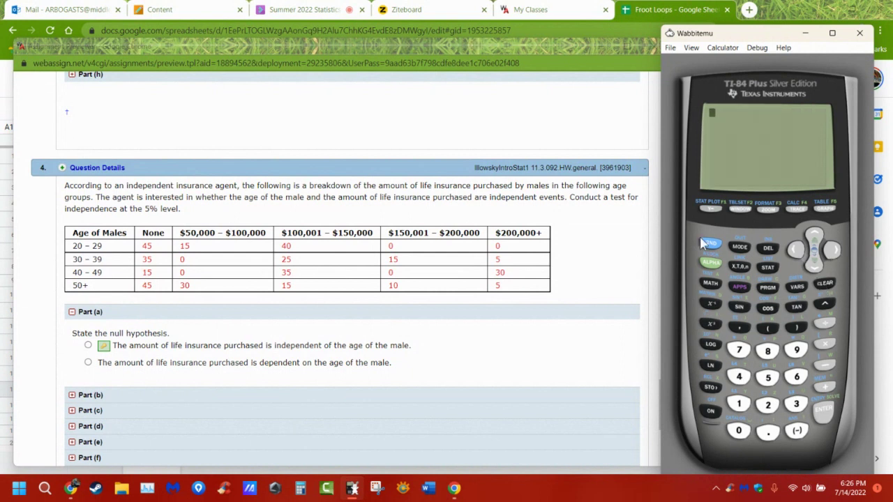
Look through the calculator's matrix math operations, from det( through the row operations, and show the editable matrices again.
left_click(710, 304)
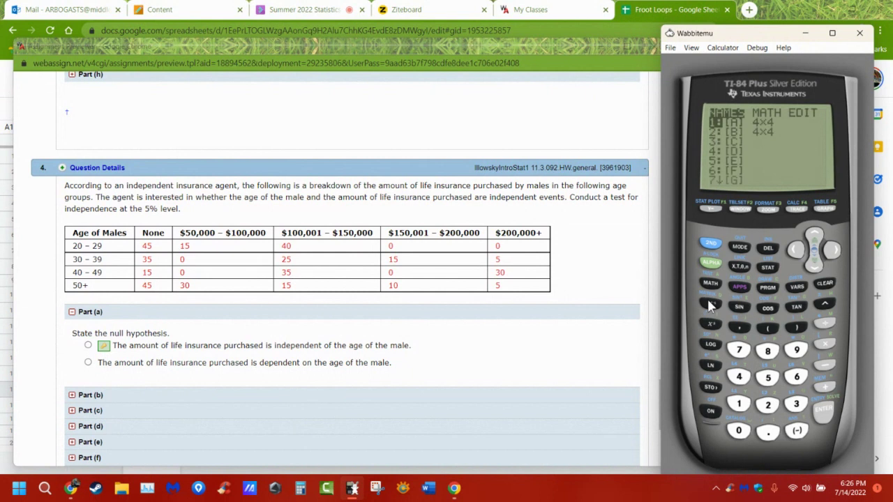
left_click(767, 250)
left_click(828, 253)
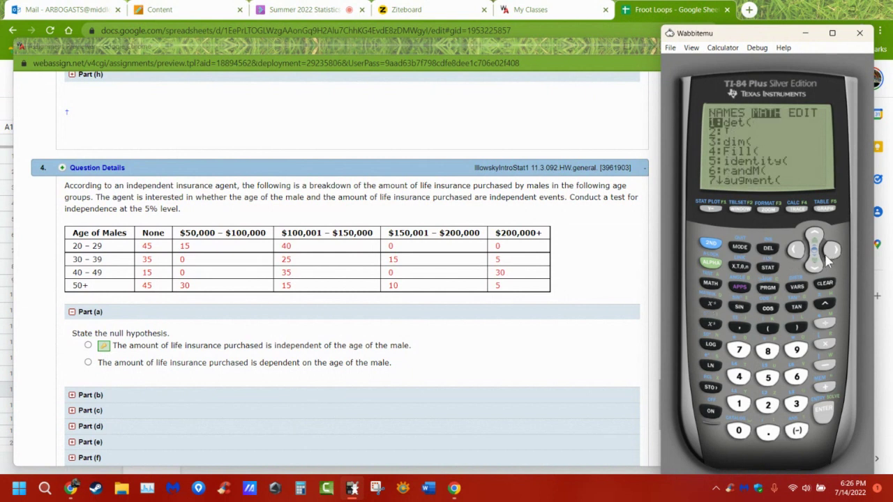
left_click_drag(816, 264, 816, 263)
left_click(816, 263)
left_click(816, 263)
left_click(816, 263)
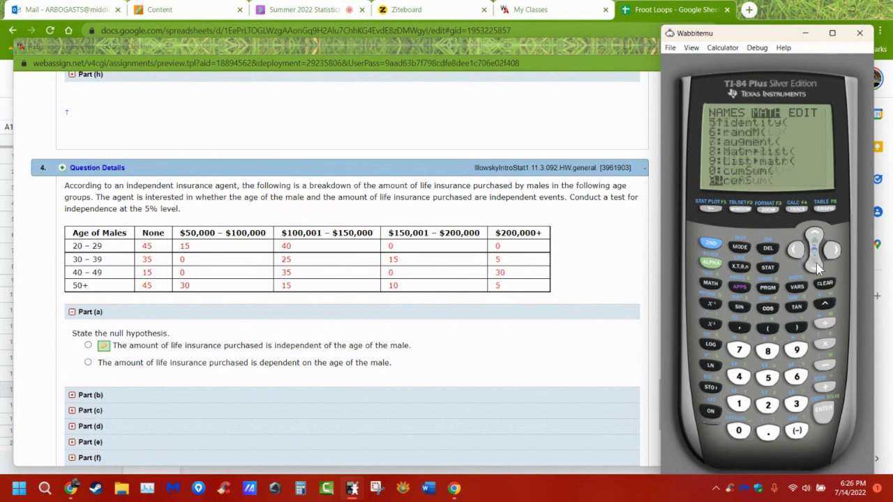
left_click(816, 263)
left_click(816, 263)
left_click(816, 263)
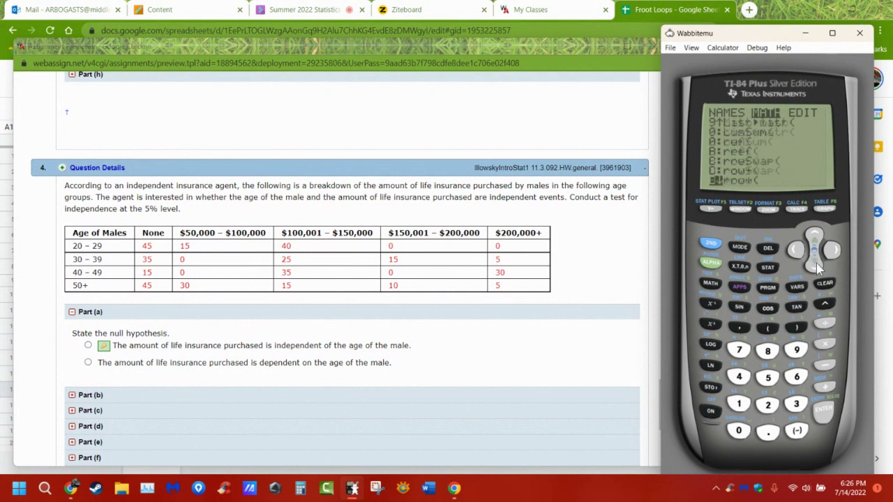
left_click(816, 263)
left_click(816, 263)
left_click(816, 263)
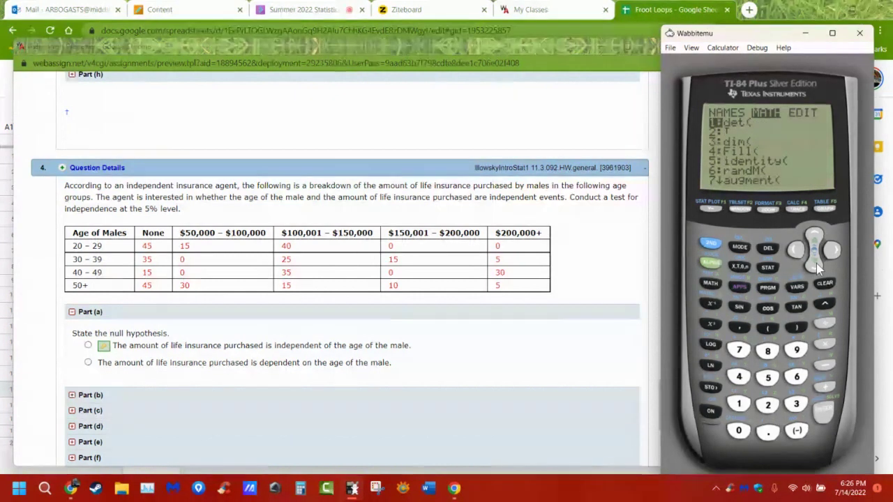
left_click(829, 258)
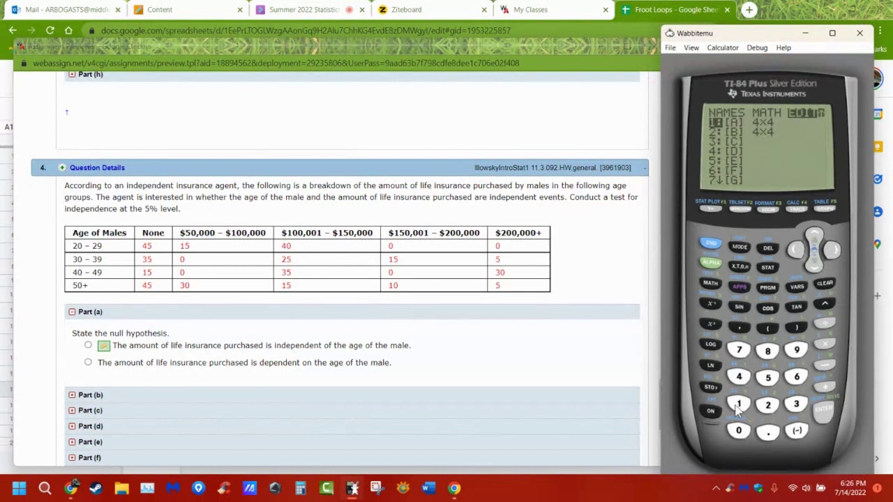
Look through the calculator's catalog from Radian through the matrix row operations and two-sample tests to Seq.
left_click(740, 431)
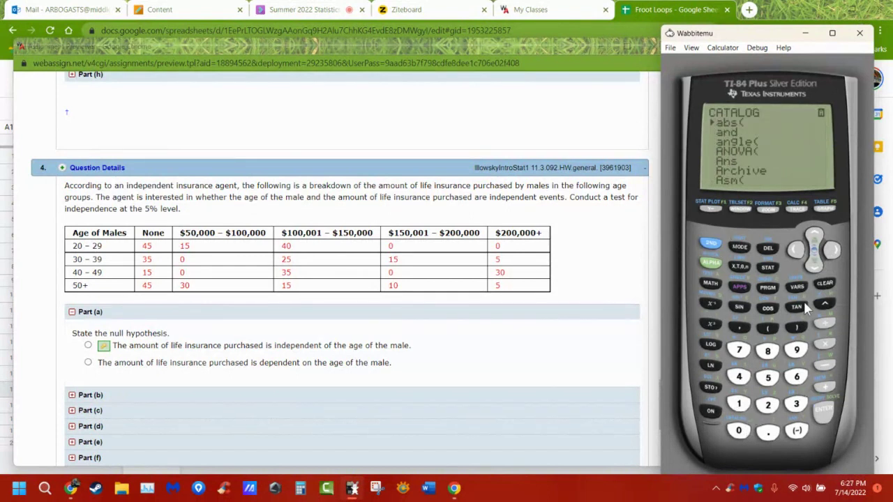
key("r")
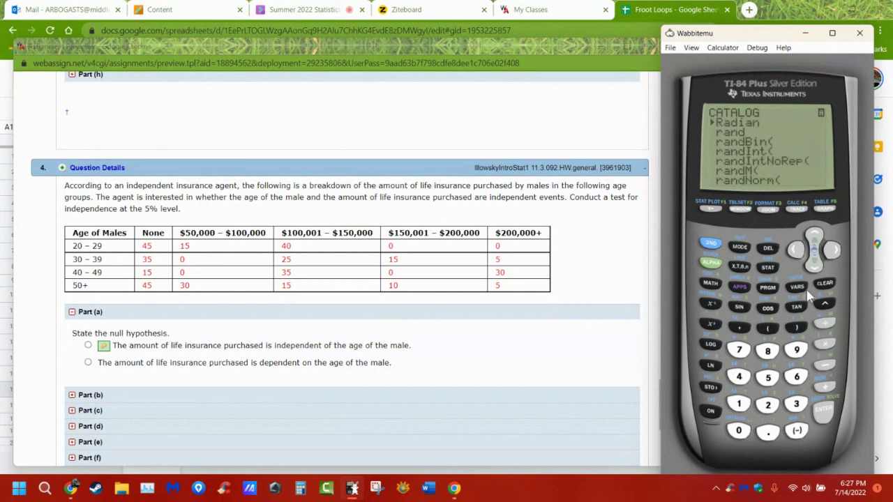
double_click(815, 263)
left_click(815, 263)
left_click(815, 263)
left_click(814, 263)
left_click(814, 263)
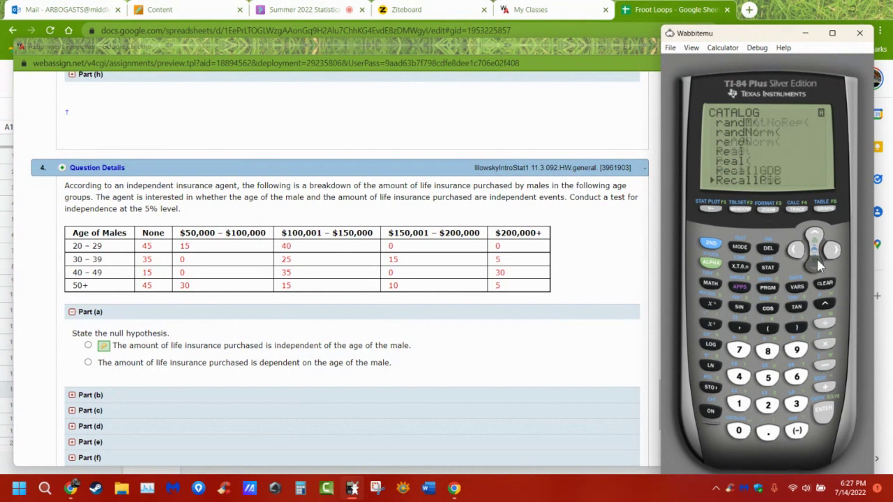
left_click(817, 259)
left_click(817, 259)
left_click(817, 259)
left_click(816, 258)
left_click(817, 259)
left_click(816, 259)
left_click(817, 259)
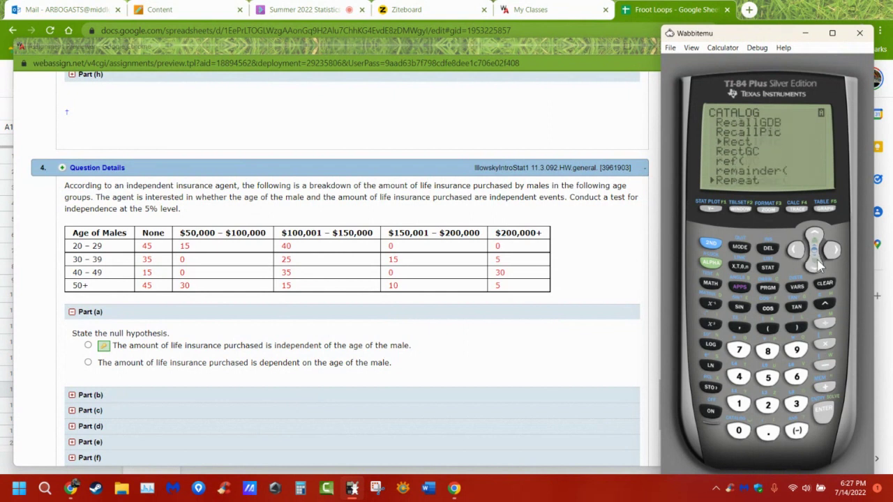
left_click(817, 259)
left_click(817, 258)
left_click(816, 259)
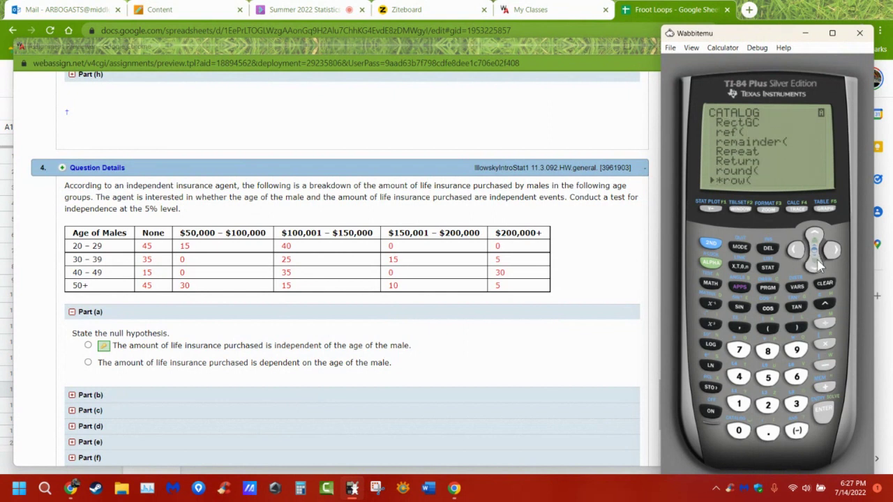
left_click(818, 261)
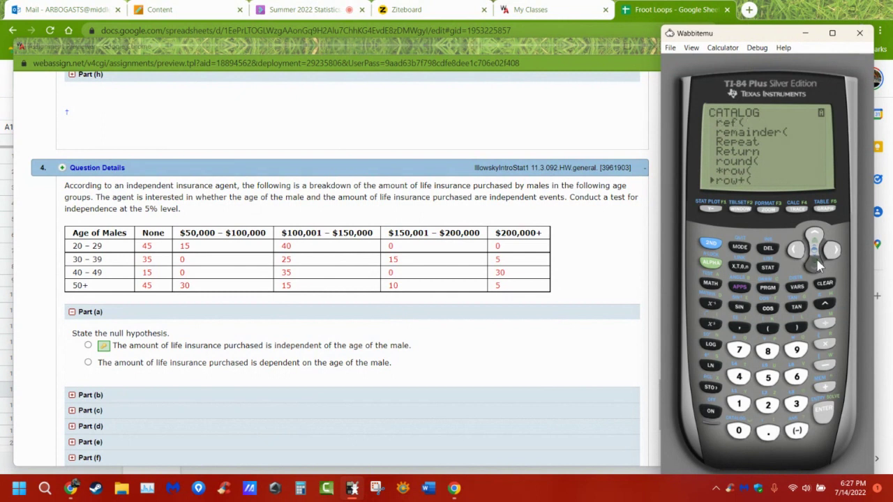
left_click(818, 261)
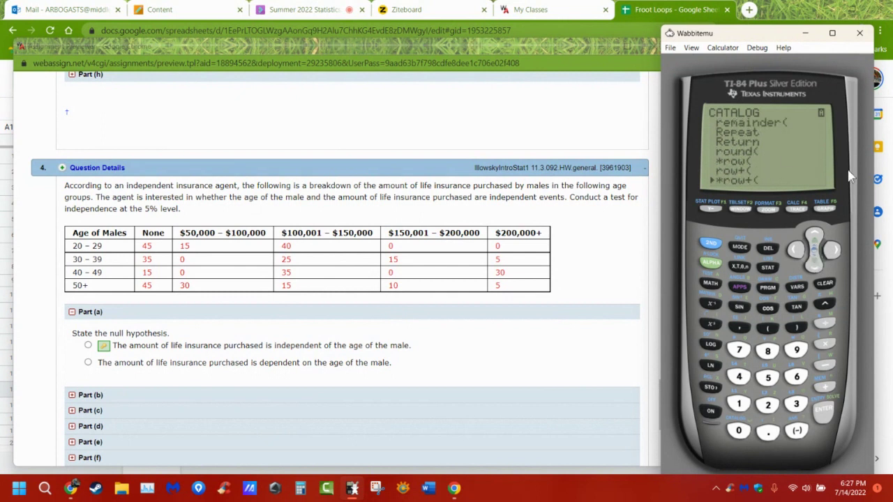
left_click(814, 269)
left_click(815, 270)
left_click(815, 269)
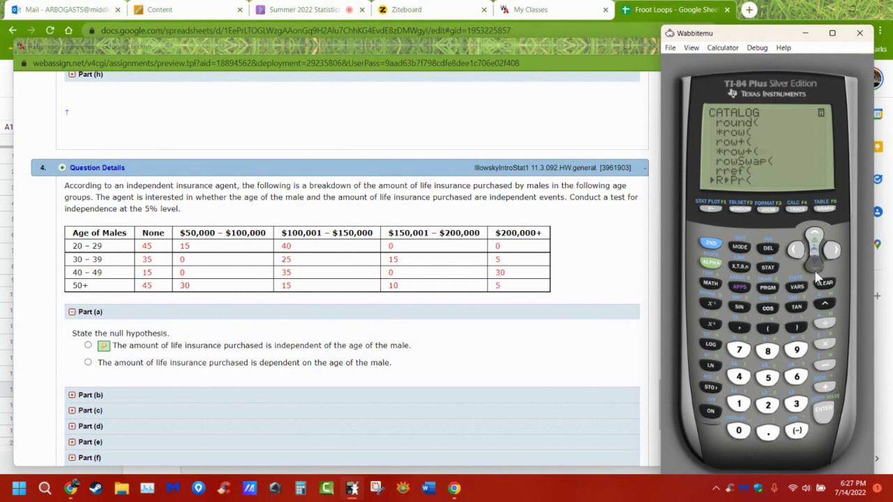
left_click(815, 269)
left_click(815, 269)
left_click(815, 269)
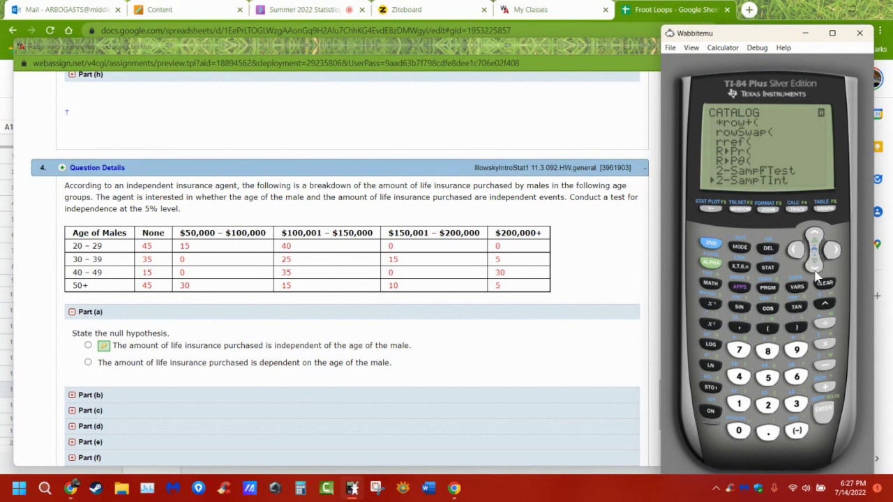
left_click(815, 269)
left_click(815, 269)
left_click(814, 269)
left_click(814, 269)
left_click(815, 269)
left_click(814, 269)
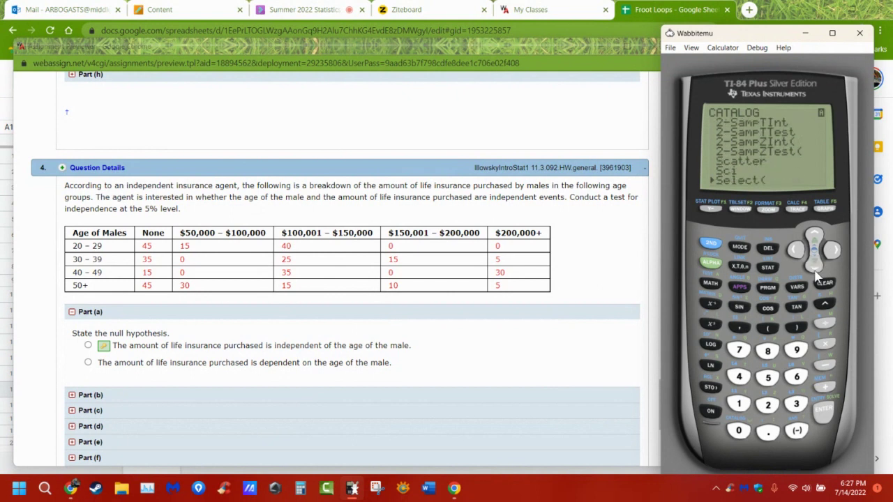
left_click(814, 270)
left_click(815, 270)
left_click(814, 269)
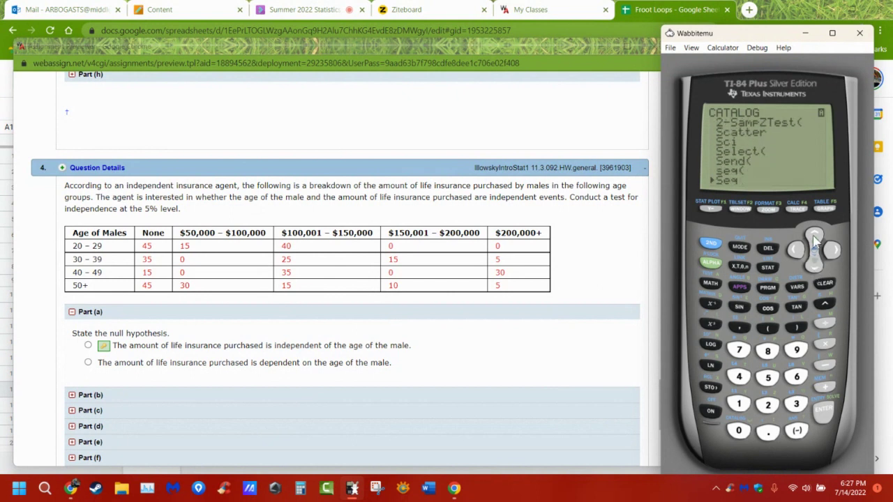
Find ClrAllLists among the catalog's C commands and run it to clear all of the calculator's lists.
key("c")
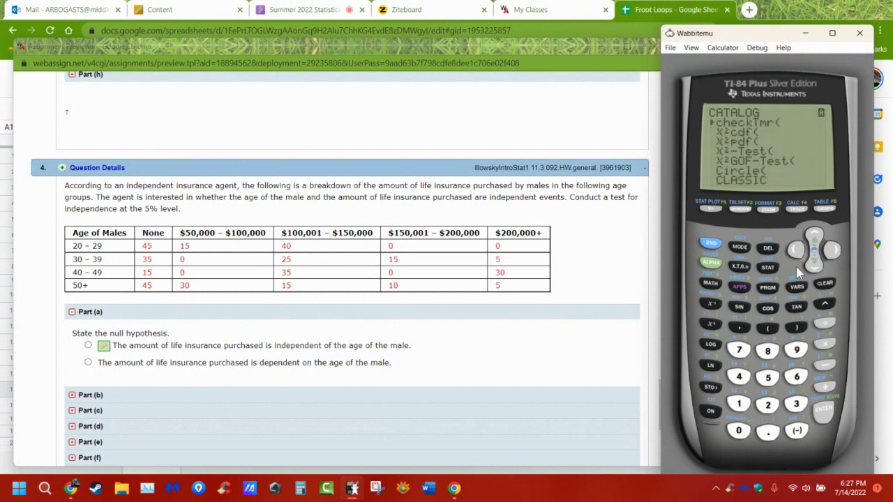
left_click(819, 270)
left_click(819, 270)
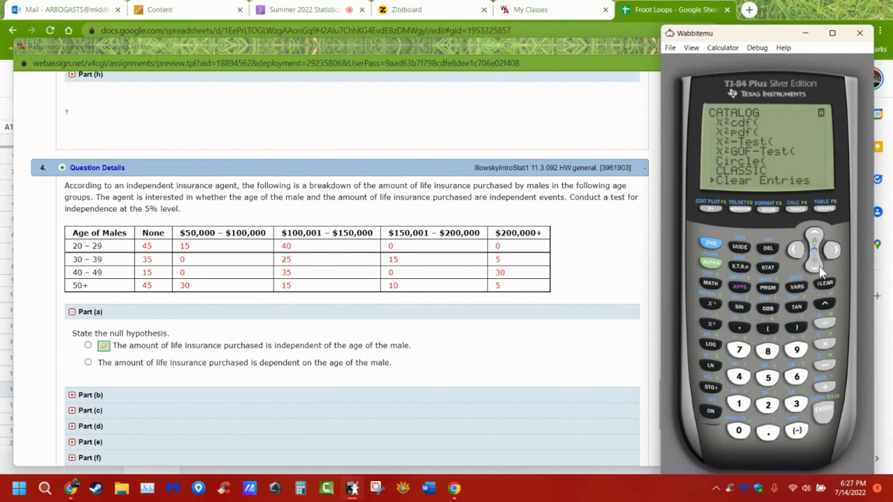
left_click(820, 270)
left_click(819, 270)
left_click(819, 271)
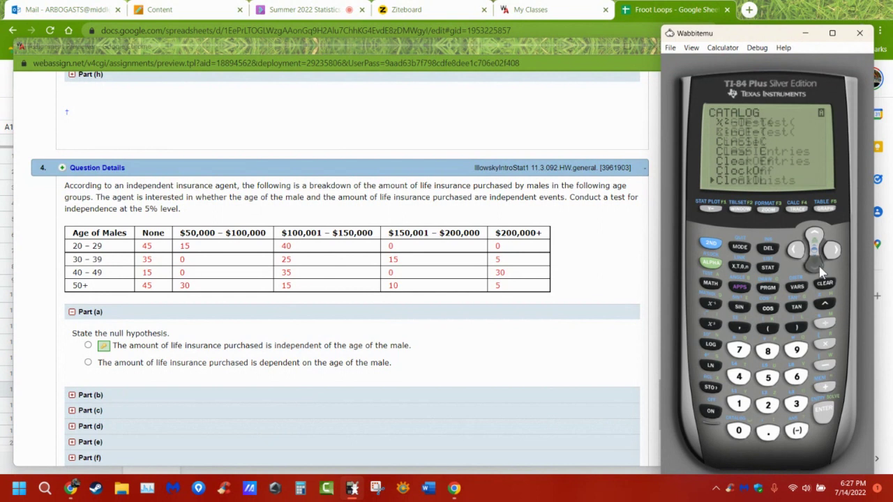
left_click(819, 271)
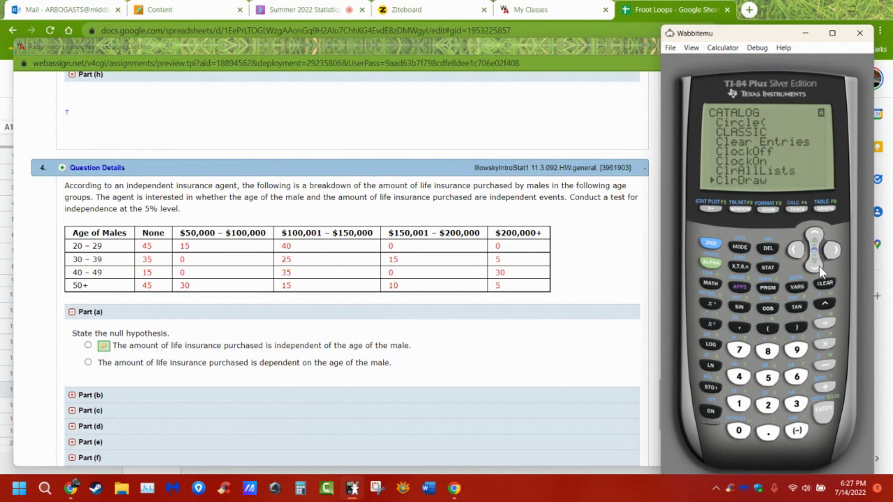
left_click(819, 270)
left_click(819, 271)
left_click(820, 271)
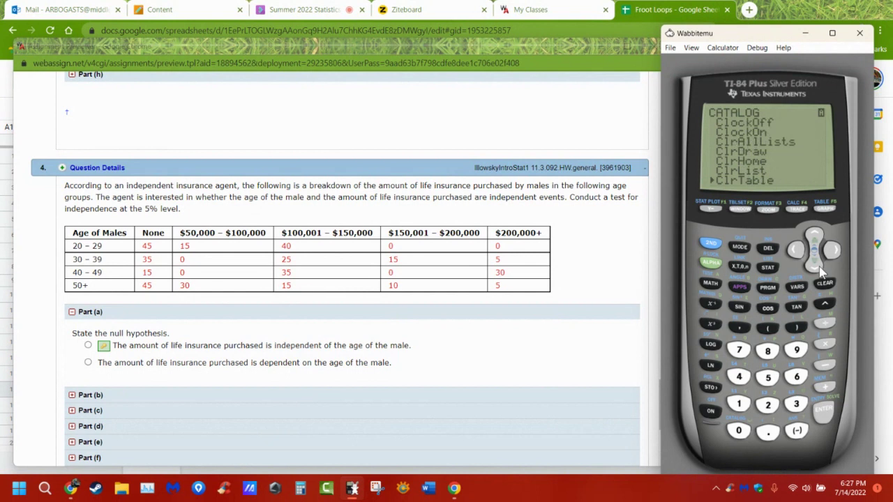
left_click(819, 270)
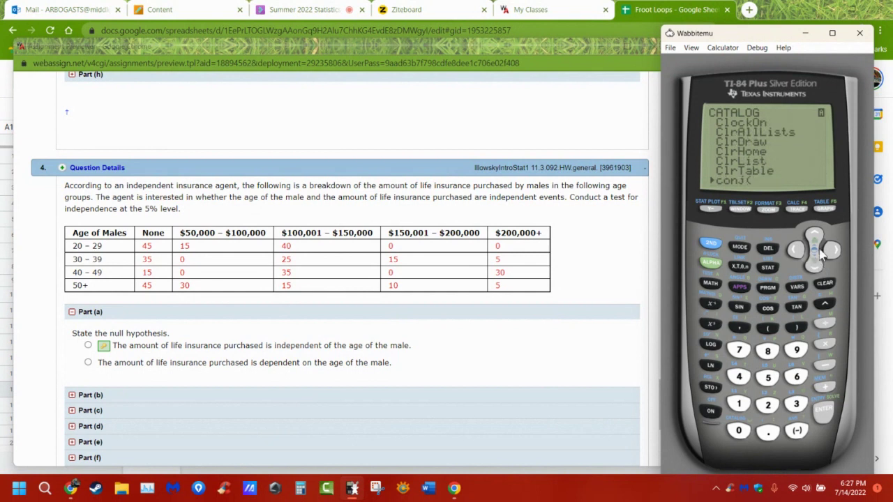
left_click(814, 237)
left_click(813, 237)
left_click(813, 237)
left_click(814, 237)
left_click(829, 417)
left_click(828, 419)
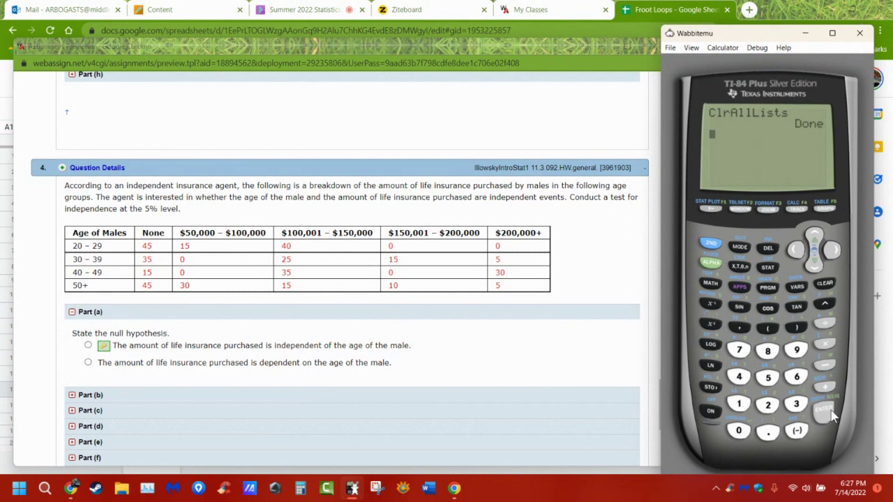
Show the matrix names, and look through the calculator's catalog from the M commands to normalcdf(.
left_click(711, 262)
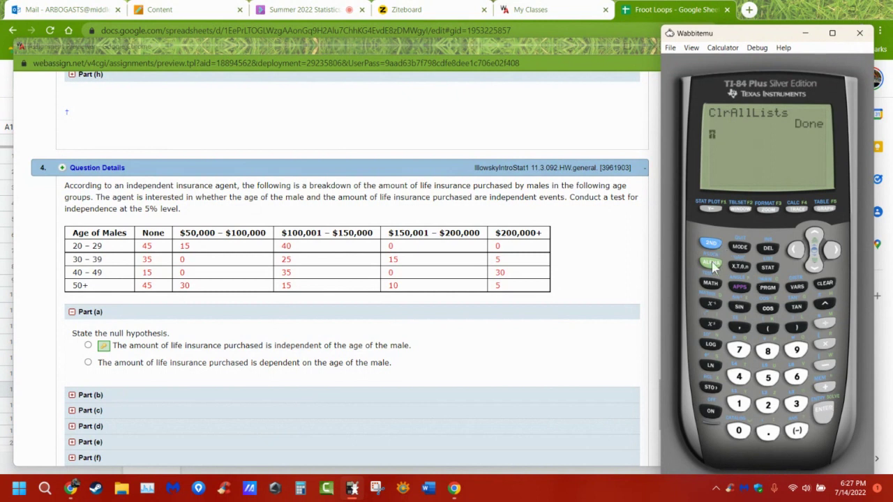
left_click(711, 305)
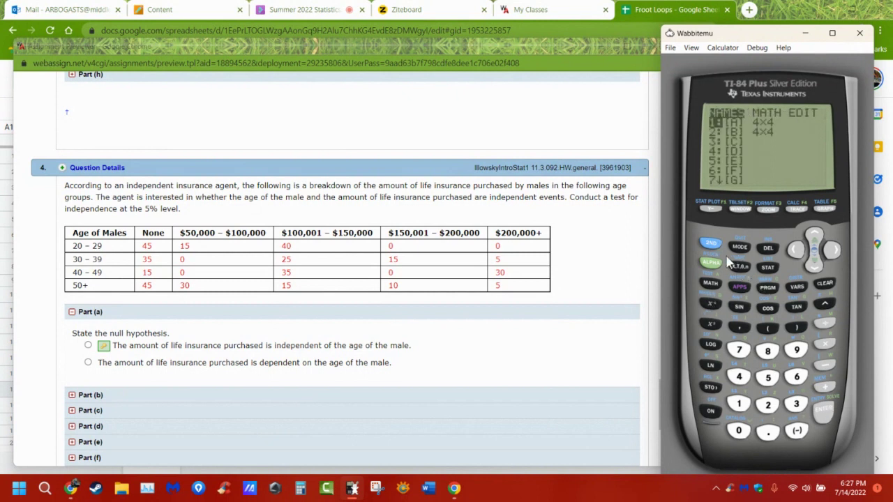
left_click(710, 243)
left_click(738, 430)
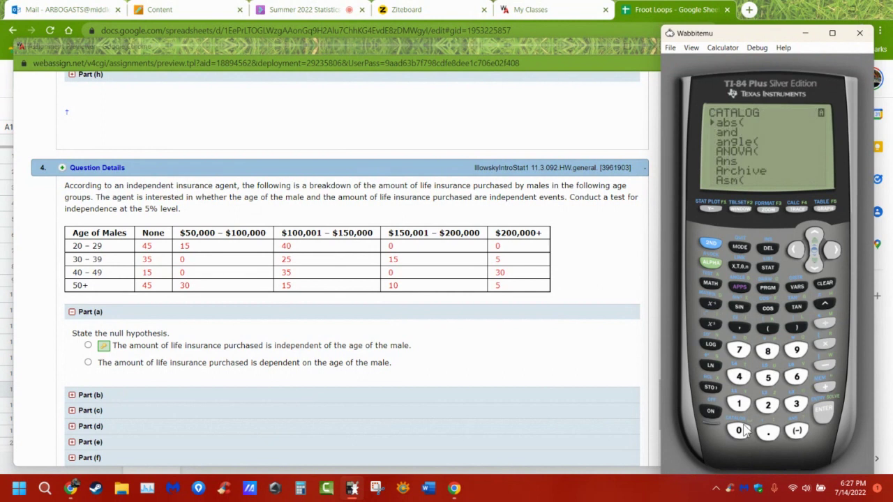
key("m")
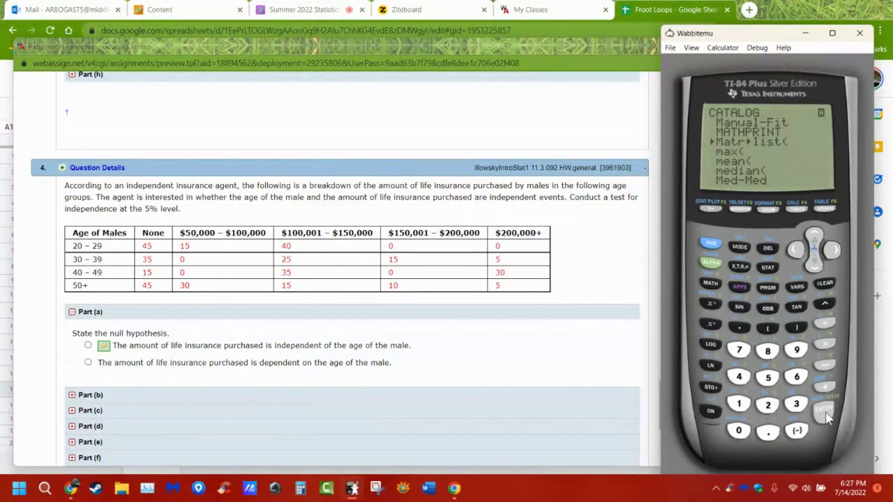
left_click(813, 265)
left_click(813, 264)
left_click(813, 263)
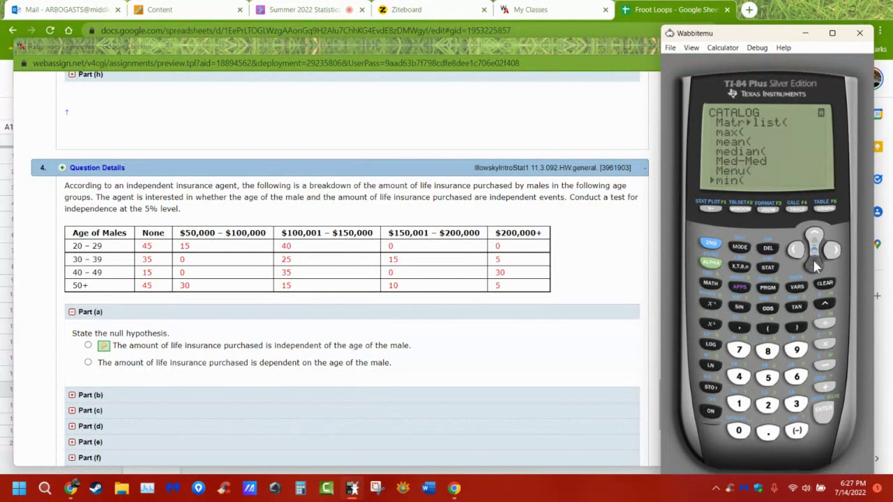
left_click(814, 262)
left_click(813, 261)
left_click(813, 262)
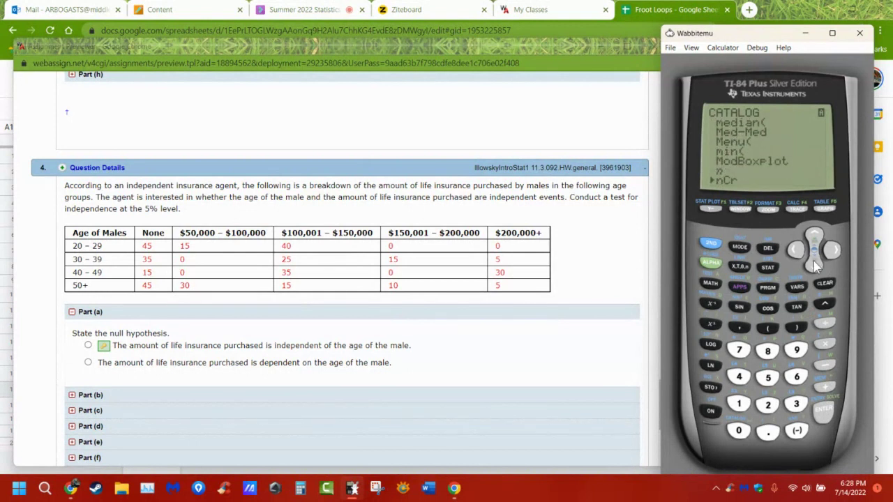
left_click(813, 262)
left_click(813, 262)
left_click(813, 263)
left_click(813, 263)
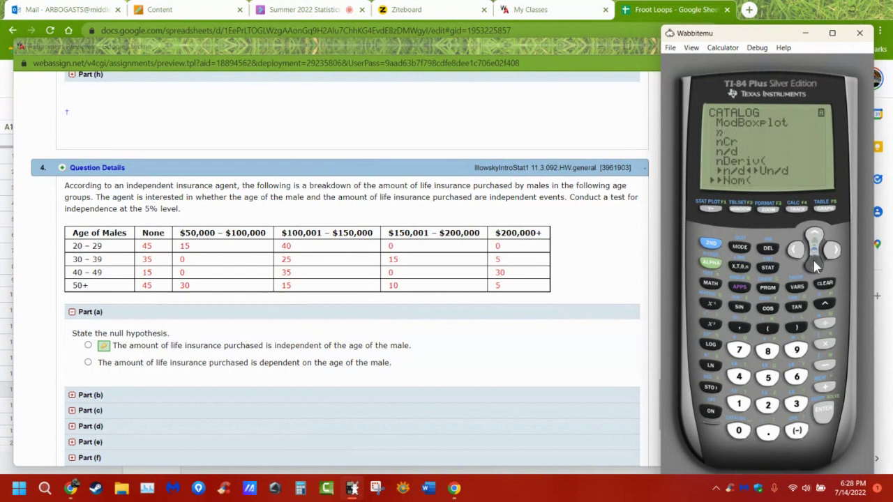
left_click(813, 263)
left_click(813, 262)
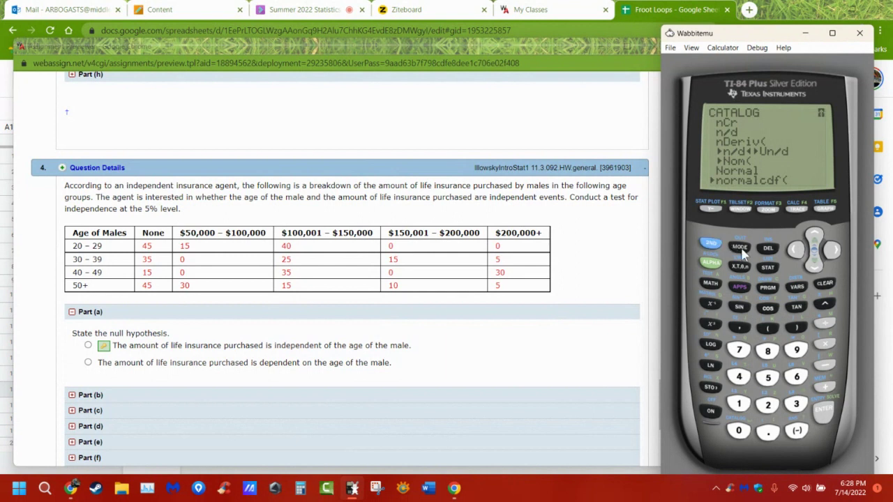
Leave the catalog for the home screen and open matrix [A] for editing.
key("Return")
left_click(711, 243)
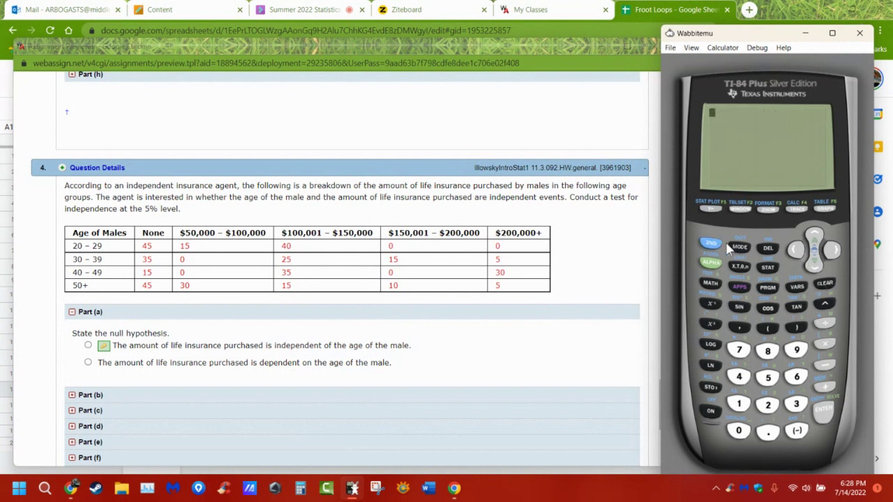
left_click(713, 306)
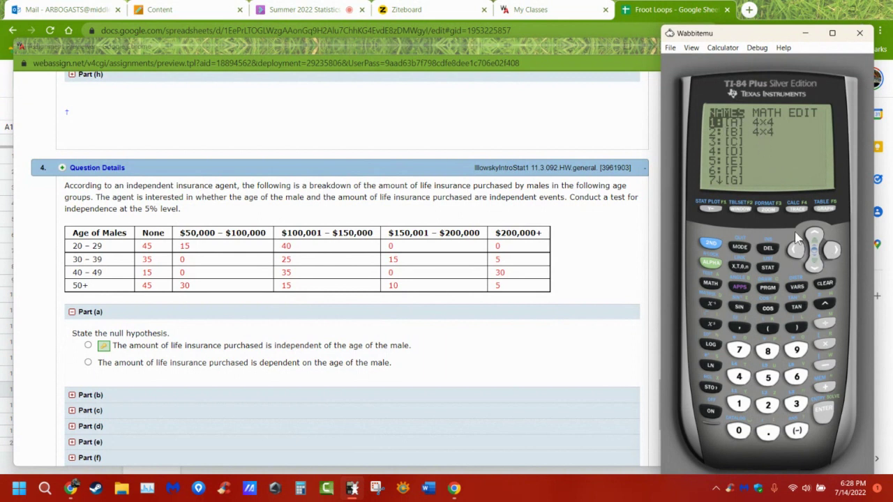
left_click(838, 253)
left_click(838, 252)
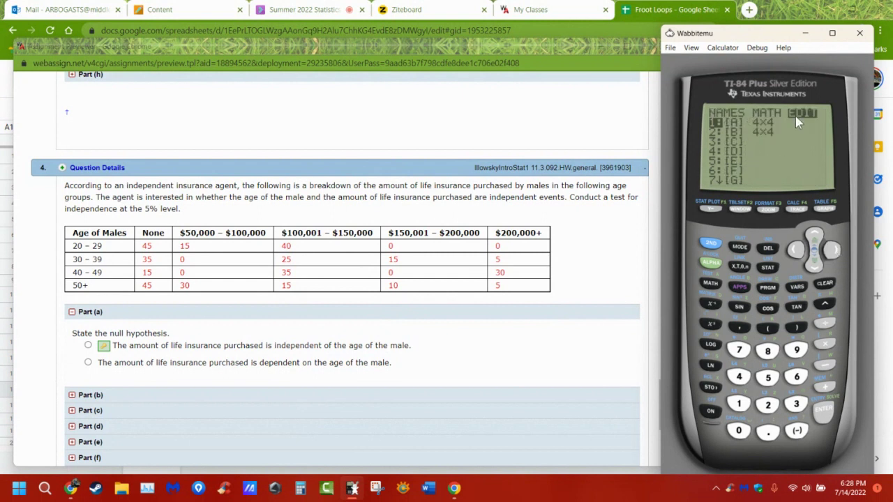
left_click(827, 415)
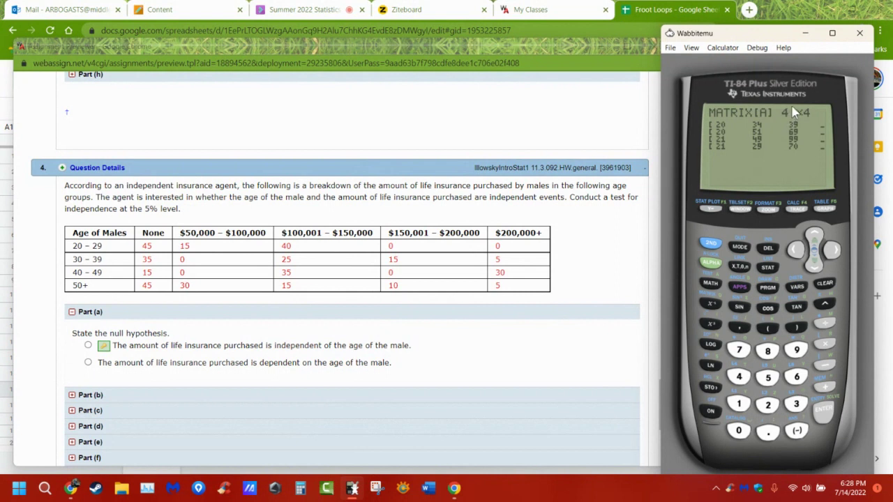
Set the dimensions of matrix [A] to 4 rows by 5 columns to match question 4's life insurance table.
type("5")
key("Return")
key("4")
key("Return")
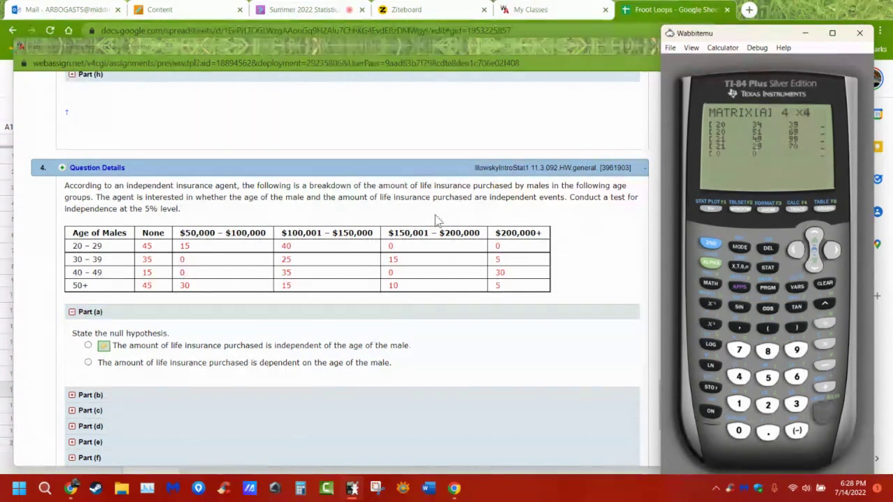
key("5")
key("Return")
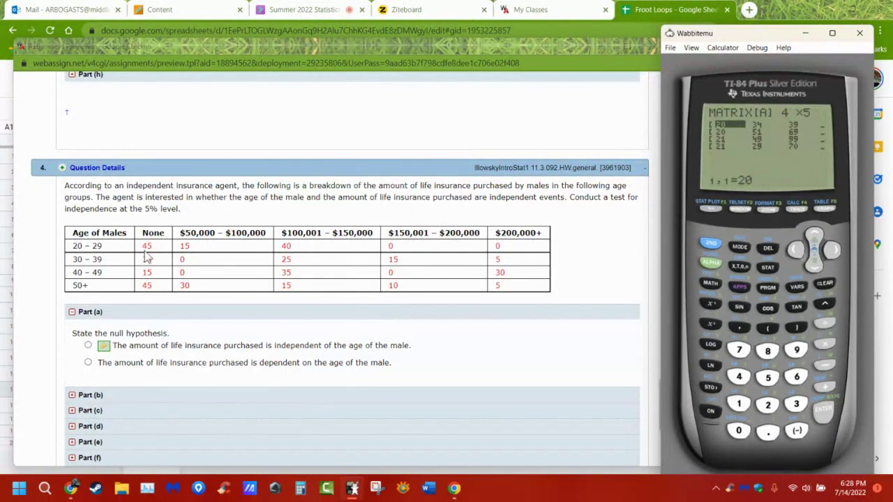
Enter 45, 15 and 40 as the first three values in matrix [A]'s first row.
key("4")
key("5")
key("Return")
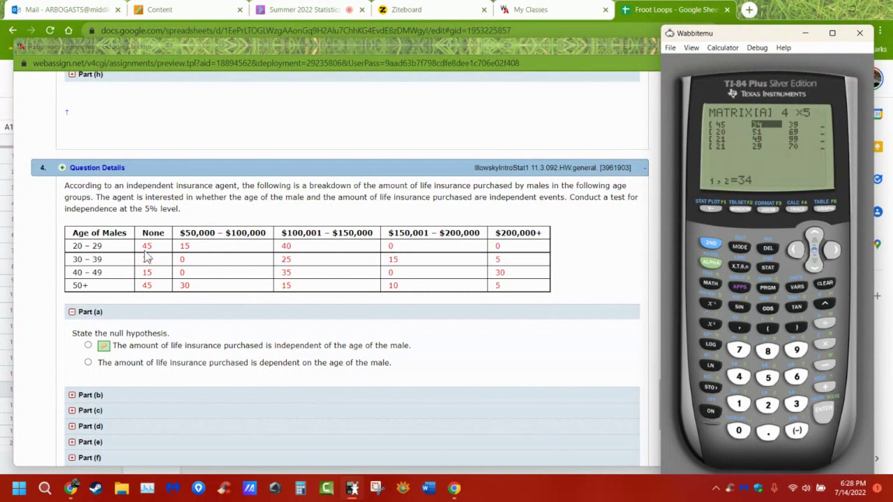
type("15")
key("Return")
type("5")
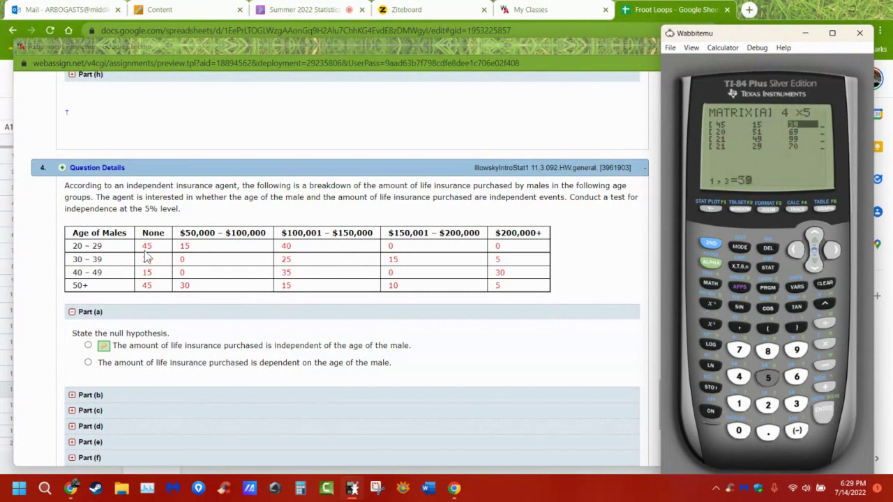
type("40")
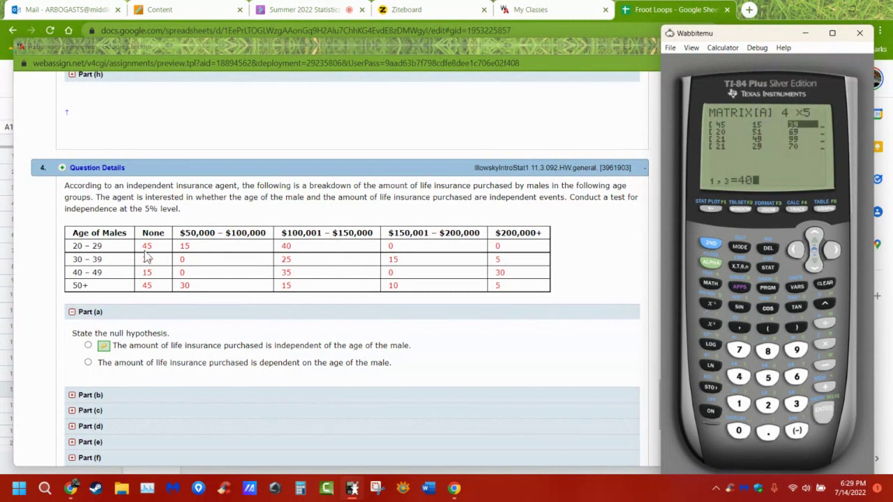
type(".0.0")
key("Left")
key("Left")
key("Left")
key("Left")
key("Left")
key("Left")
key("Left")
type("40")
key("Return")
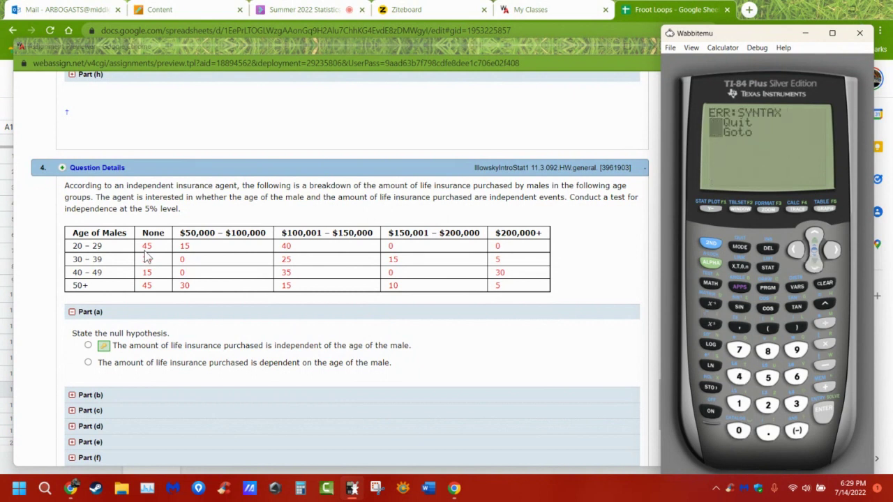
key("Return")
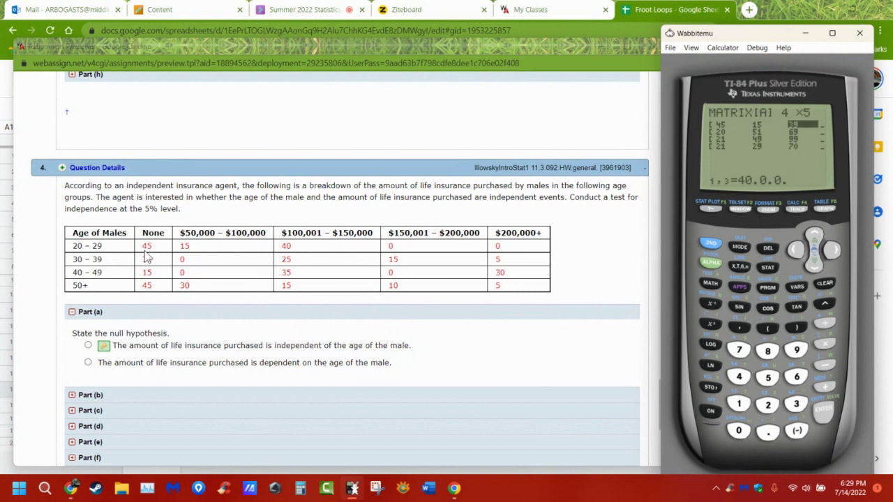
key("Left")
left_click(767, 249)
left_click(767, 249)
Complete matrix [A]'s first row with 0 in both the fourth and fifth columns.
key("Return")
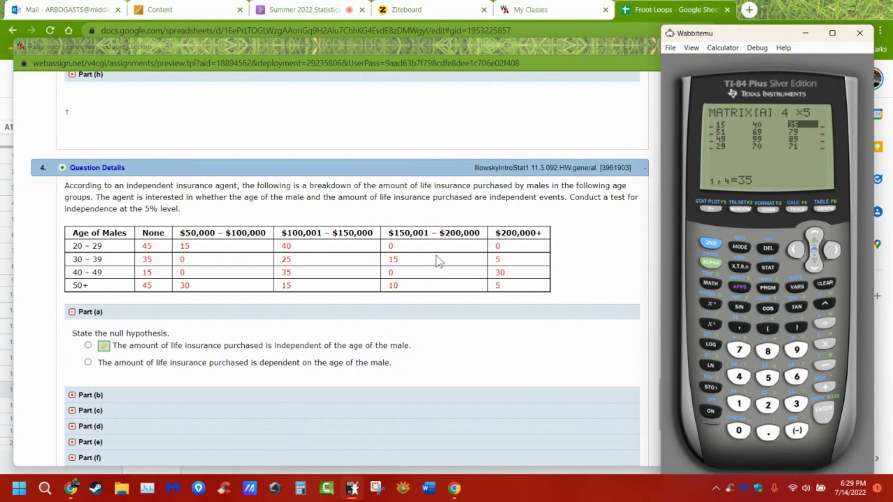
type("0")
key("Return")
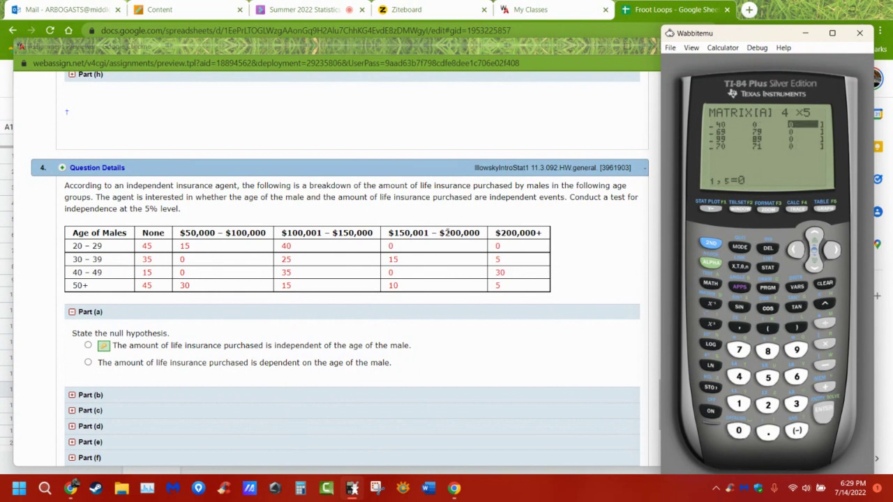
type("0")
key("Return")
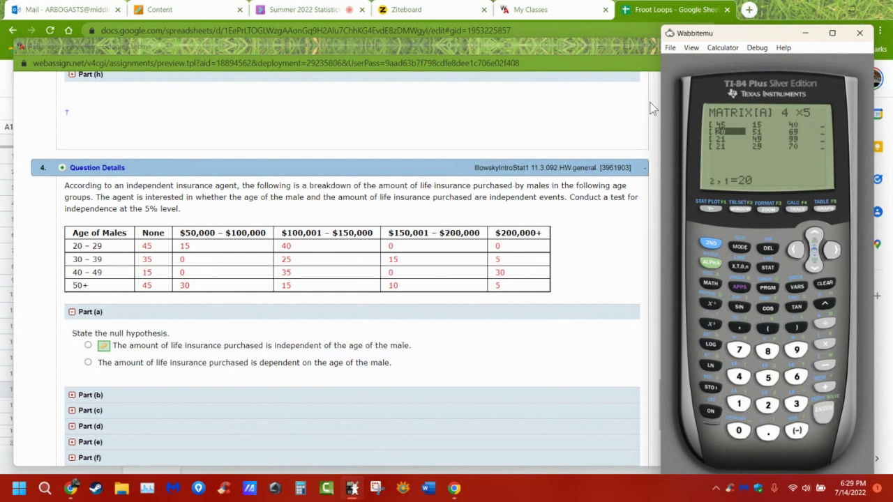
Fill matrix [A]'s second row with the 30–39 age group's values: 35, 0, 25, 15 and 5.
type("35")
key("Return")
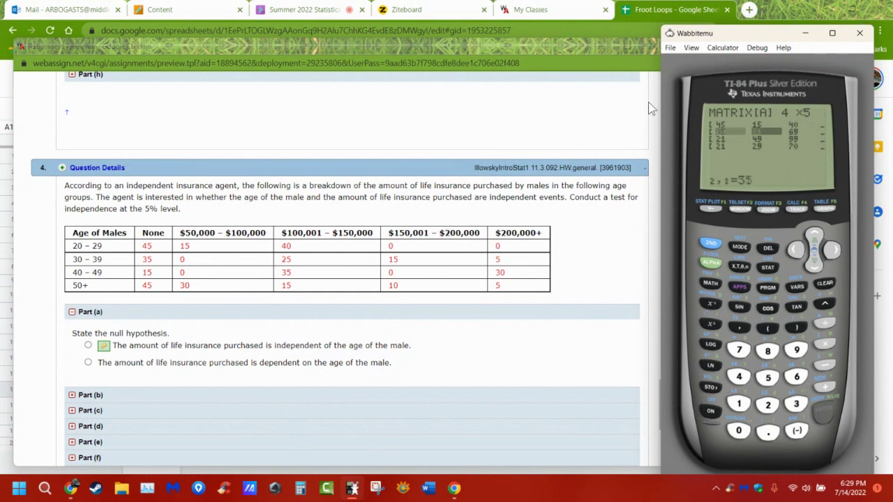
type("0")
key("Return")
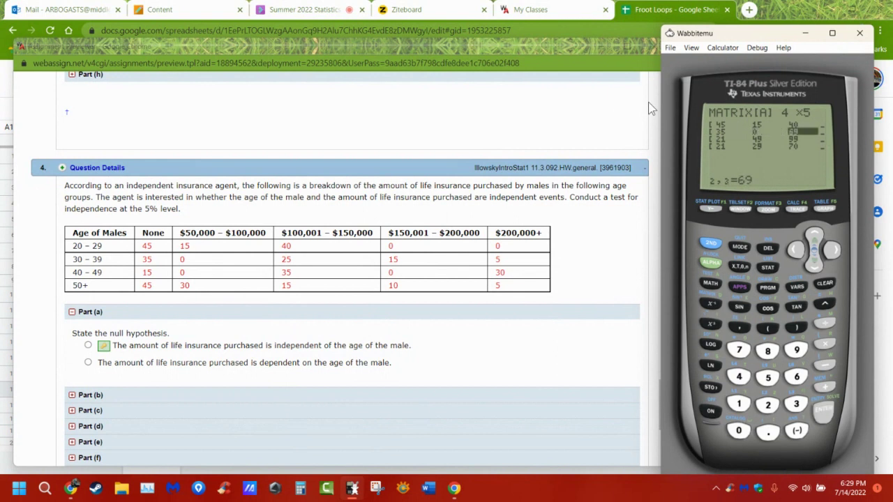
type("25")
key("Return")
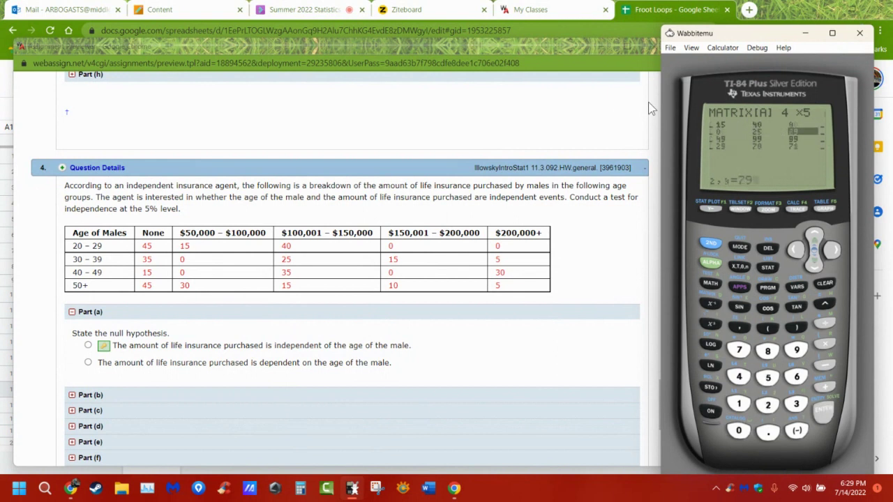
type("15")
key("Return")
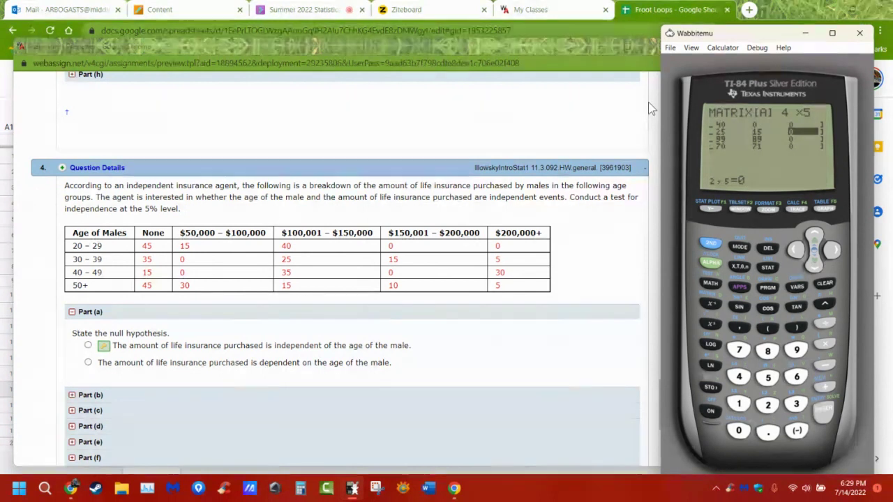
type("21")
key("Return")
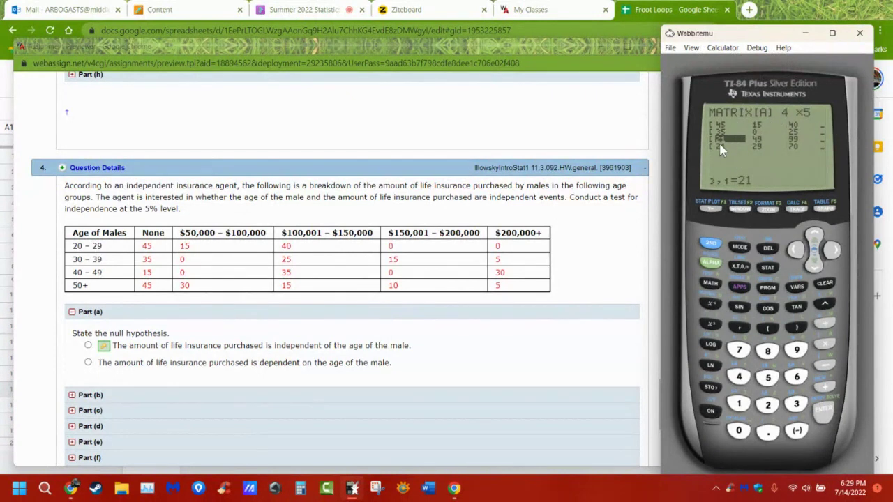
key("0")
key("Return")
type("35")
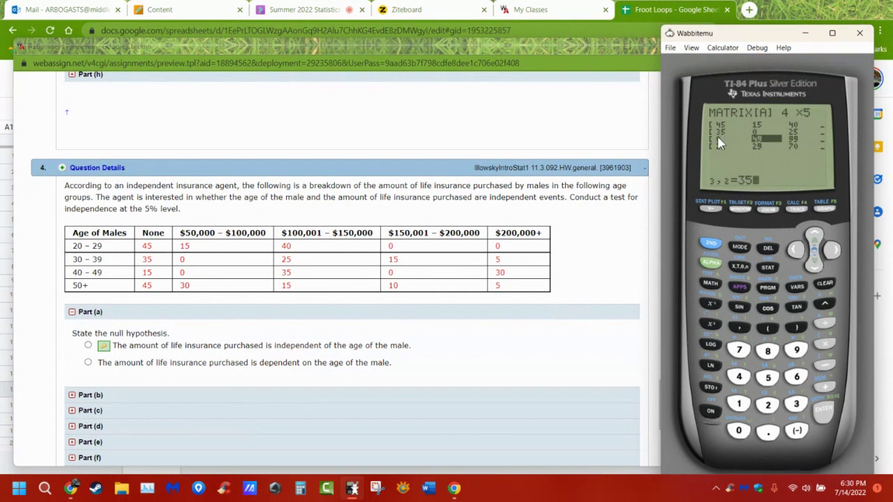
key("Left")
key("Return")
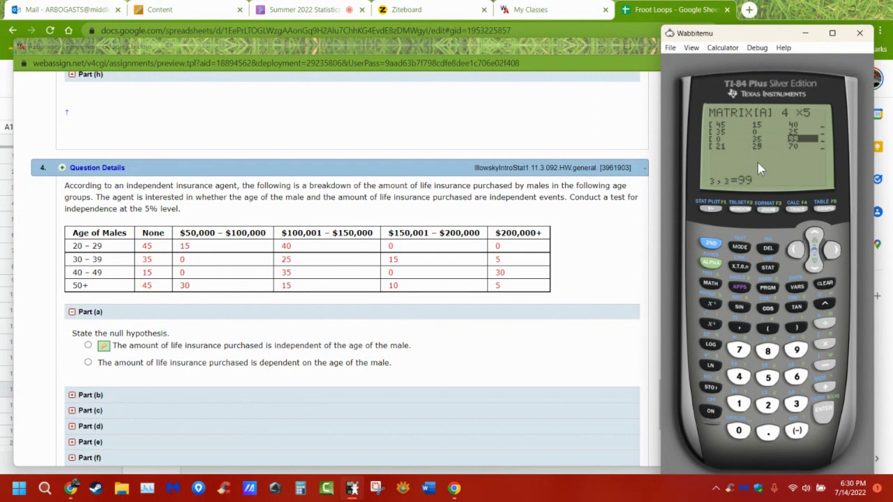
key("Left")
key("Left")
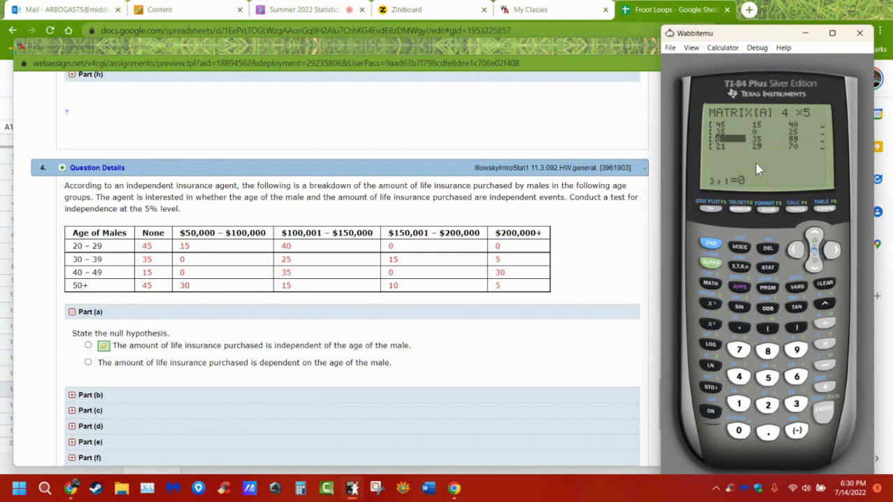
left_click(828, 255)
left_click(828, 256)
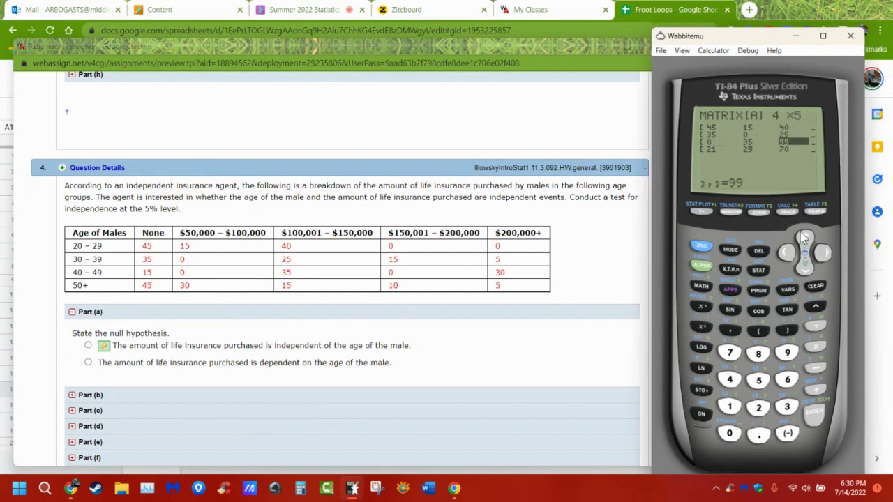
left_click(805, 238)
left_click(806, 239)
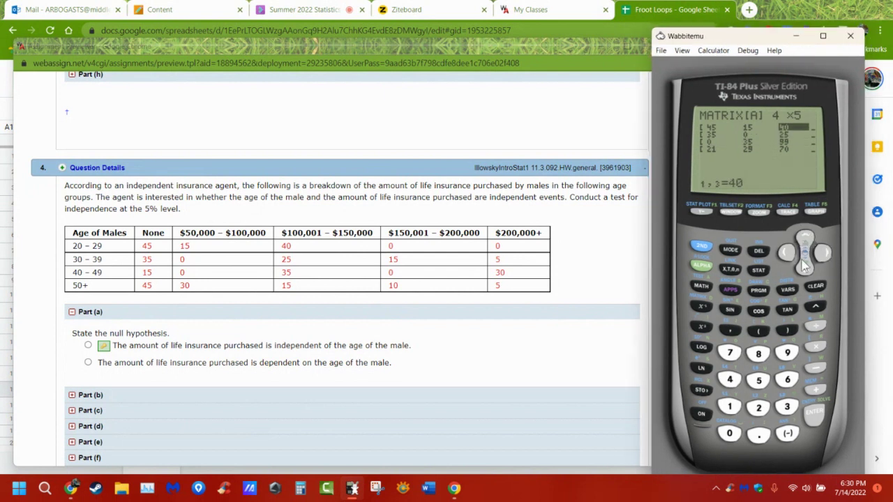
left_click(803, 268)
left_click(803, 268)
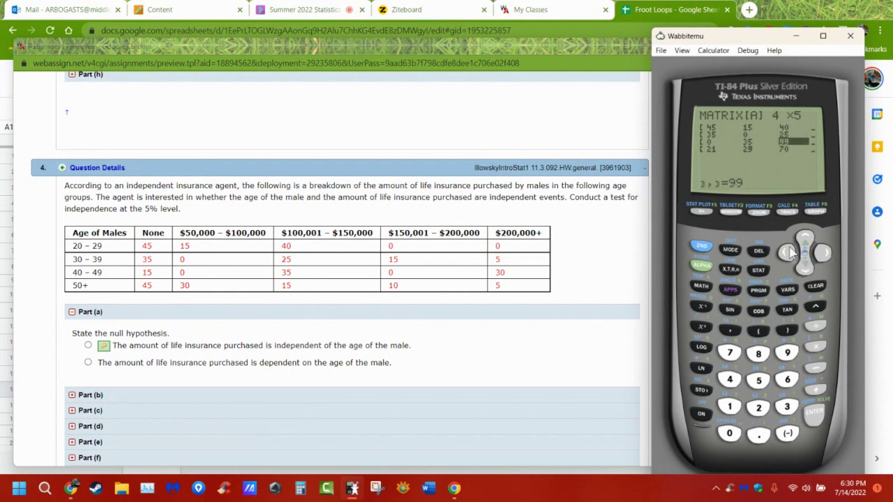
left_click(788, 252)
left_click(788, 253)
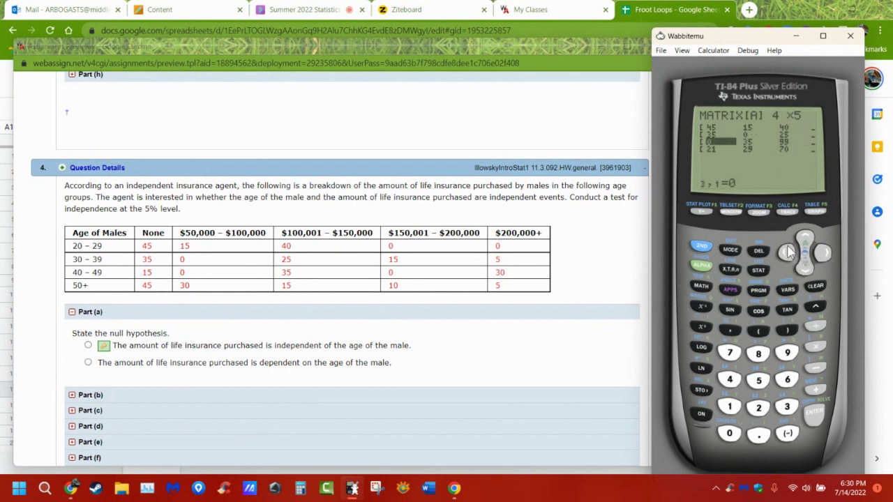
Fill matrix [A]'s third row with the 40–49 age group's values: 15, 0, 35, 0 and 30.
type("15")
key("Return")
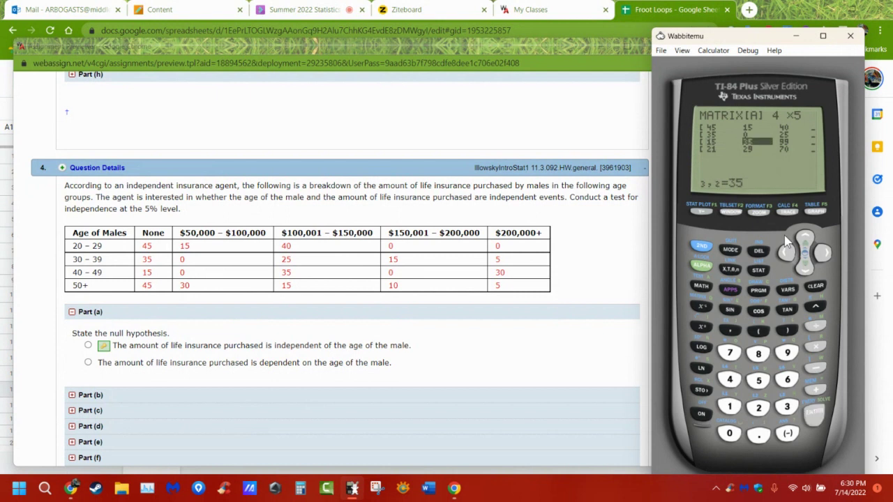
type("0")
key("Return")
type("35")
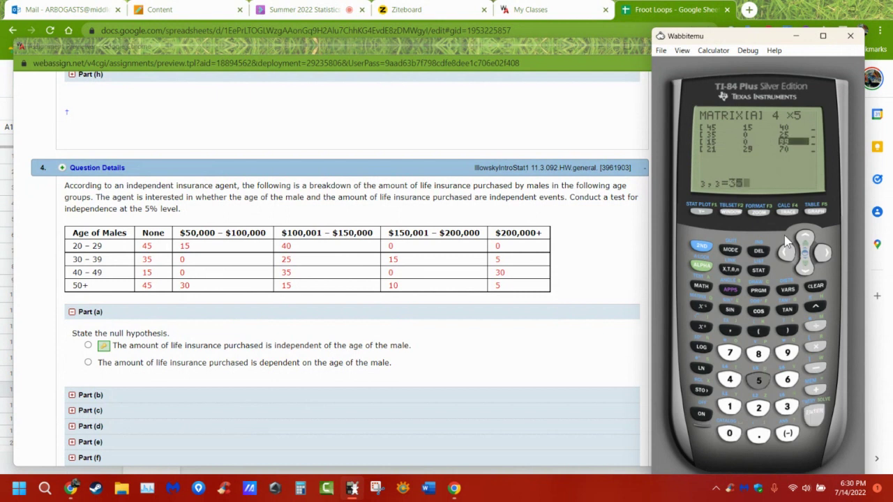
key("Return")
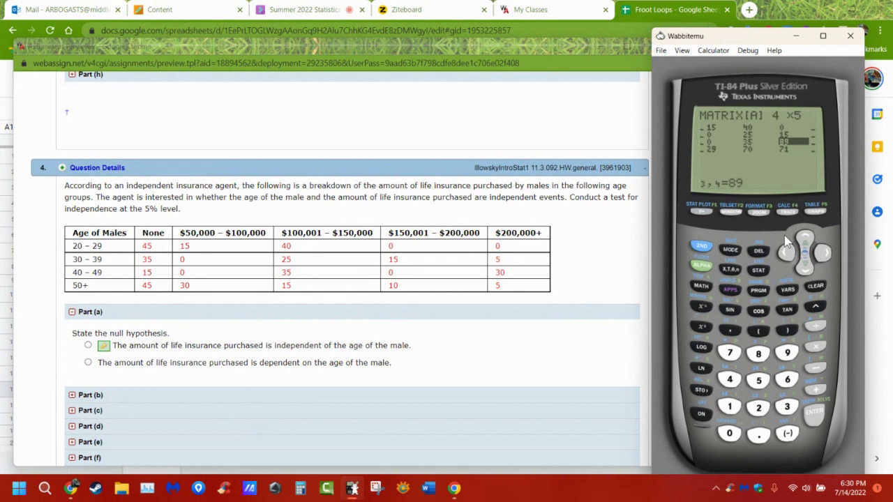
type("0")
key("Return")
type("30")
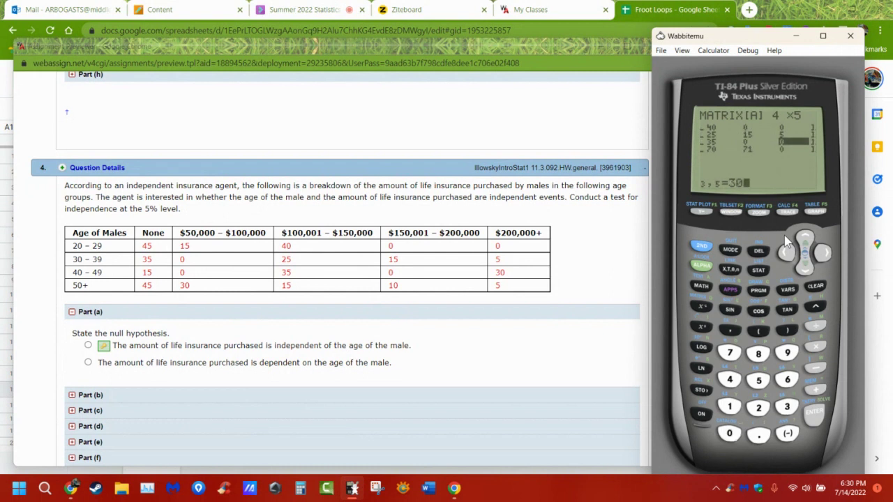
key("Return")
key("Return")
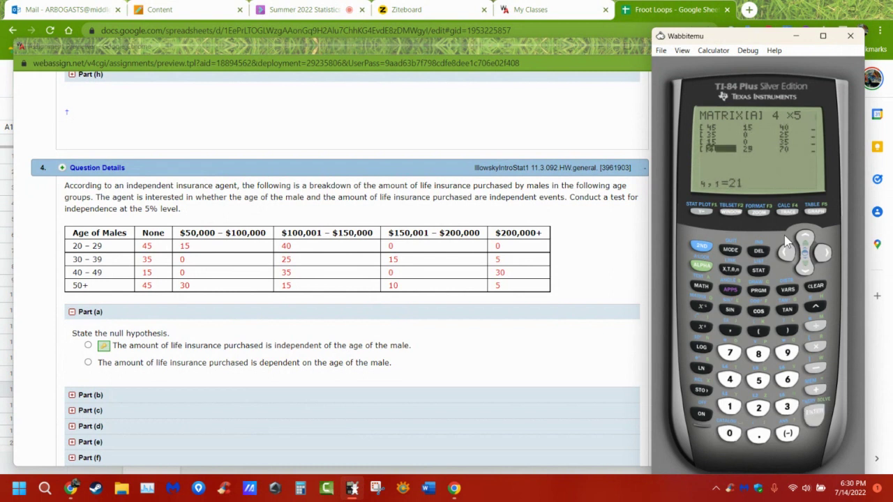
Fill matrix [A]'s fourth row with the 50+ age group's values: 45, 30, 15, 10 and 5.
type("45")
key("Return")
type("30")
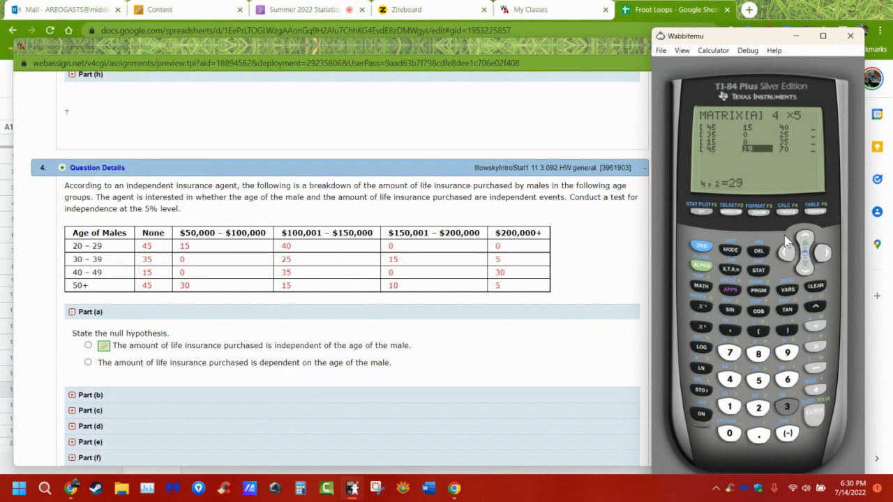
key("Return")
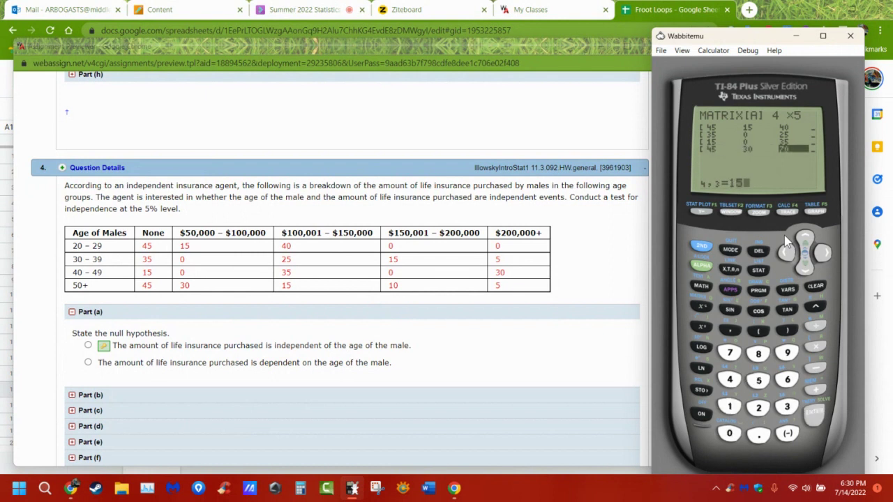
type("15")
key("Return")
type("10")
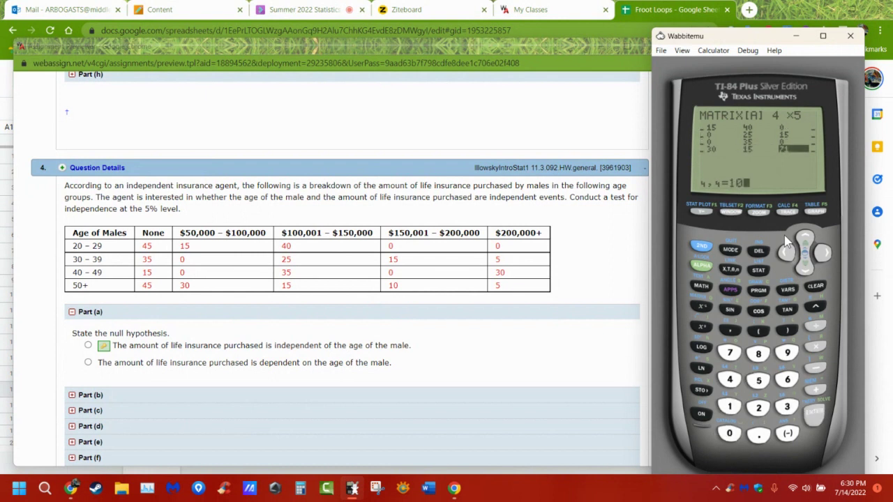
key("Return")
type("5")
key("Return")
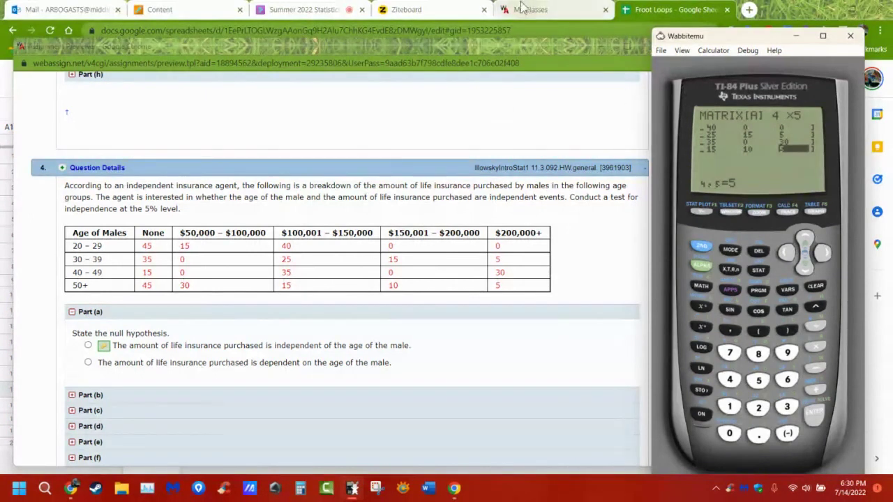
Switch to the Ziteboard whiteboard and clear all of its drawings.
left_click(407, 9)
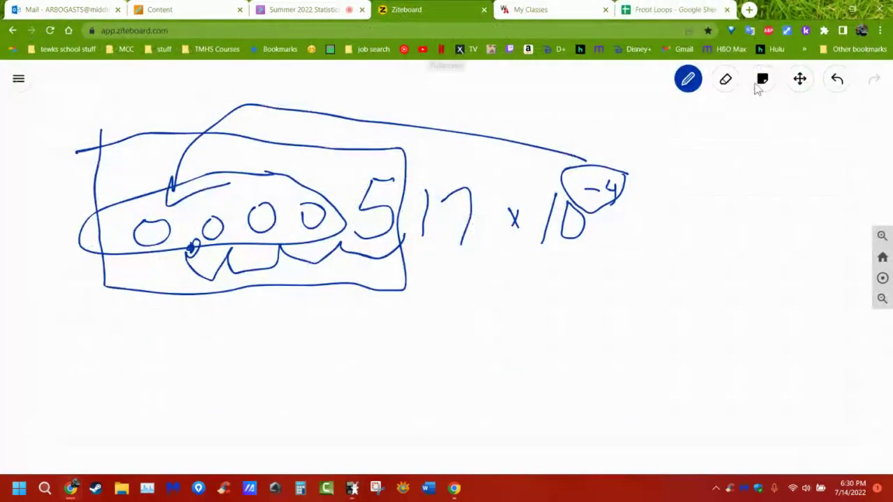
left_click(732, 81)
left_click(734, 81)
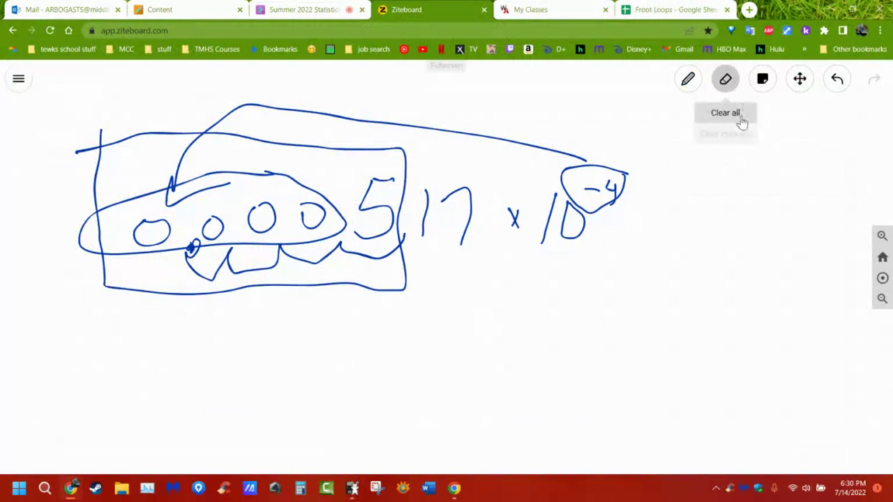
left_click(725, 113)
left_click(472, 296)
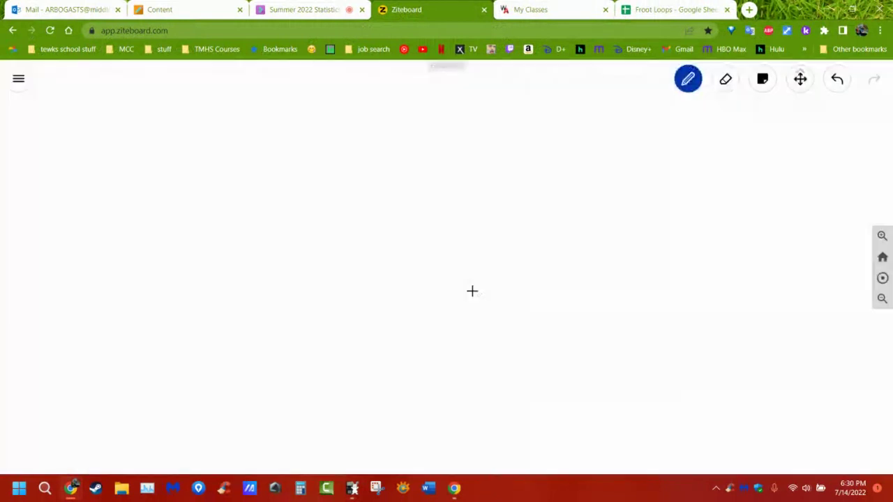
Draw a wide table outline on the whiteboard and divide it into four rows with three horizontal lines.
mouse_move(251, 151)
left_mouse_down()
mouse_move(257, 339)
mouse_move(711, 333)
left_mouse_up()
mouse_move(251, 152)
left_mouse_down()
mouse_move(572, 171)
mouse_move(701, 160)
mouse_move(710, 334)
left_mouse_up()
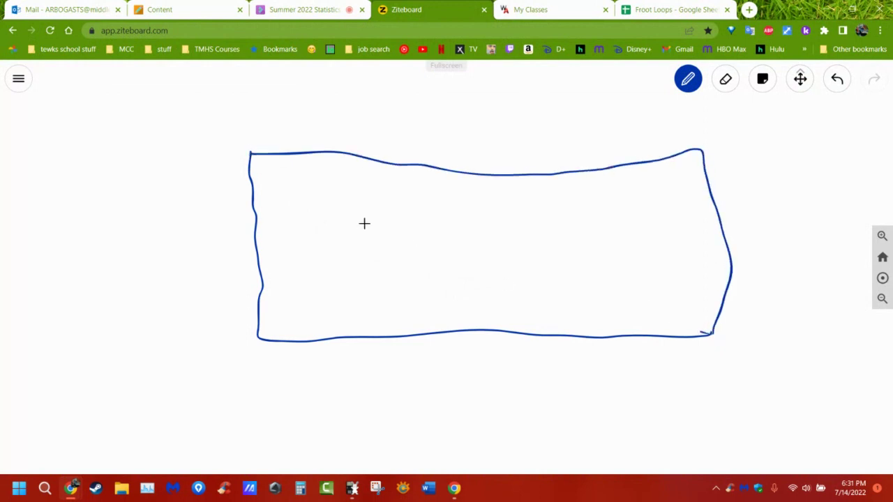
left_click_drag(251, 203, 707, 197)
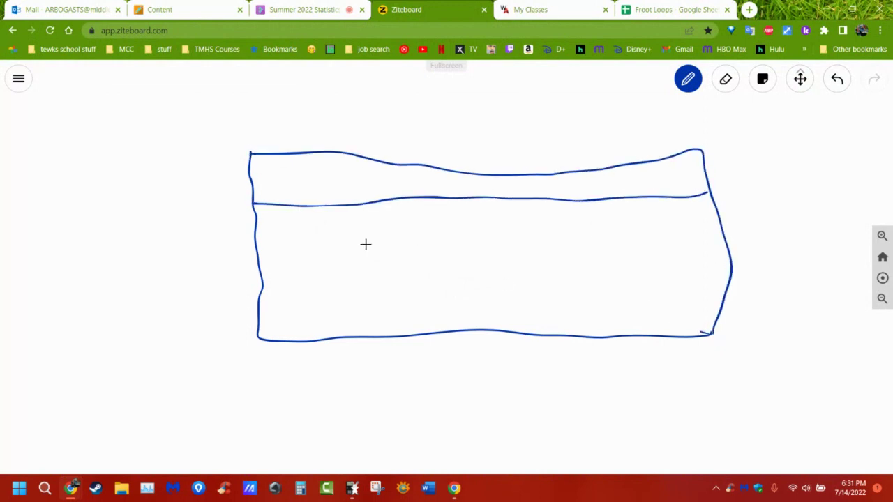
left_click_drag(261, 245, 711, 228)
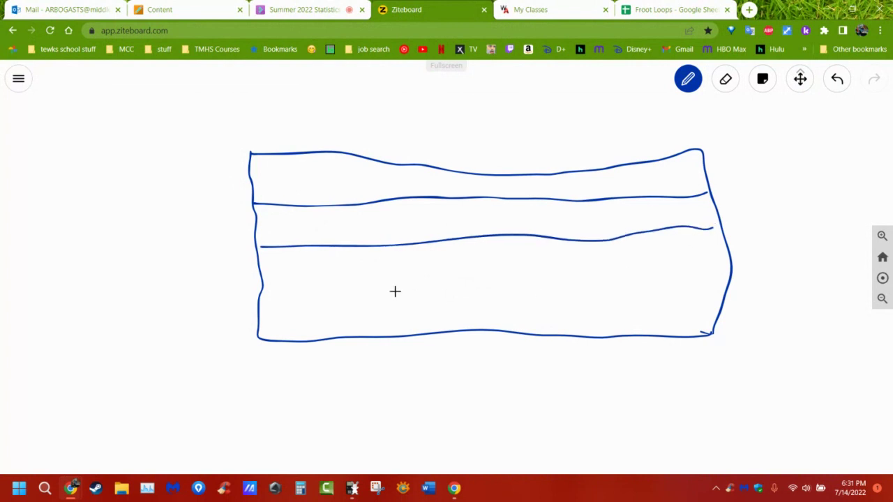
mouse_move(256, 283)
left_mouse_down()
mouse_move(649, 293)
mouse_move(717, 267)
left_mouse_up()
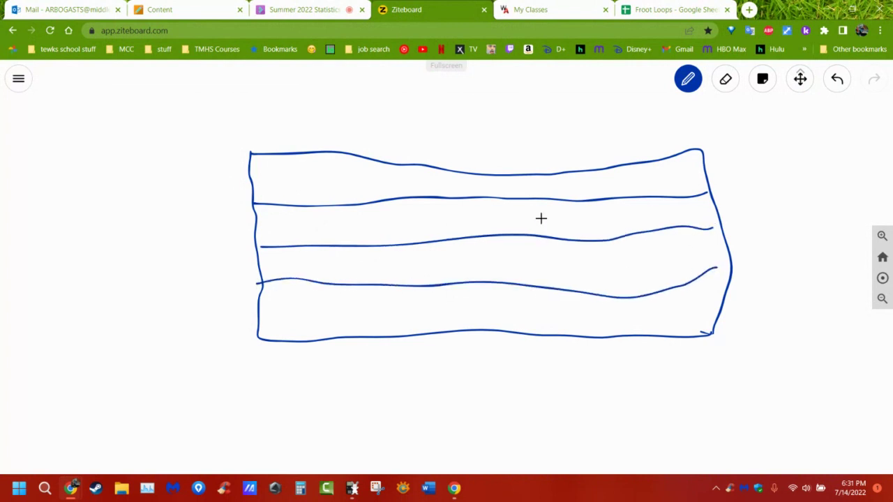
Draw four vertical lines through the table to split it into five columns.
left_click_drag(353, 155, 337, 340)
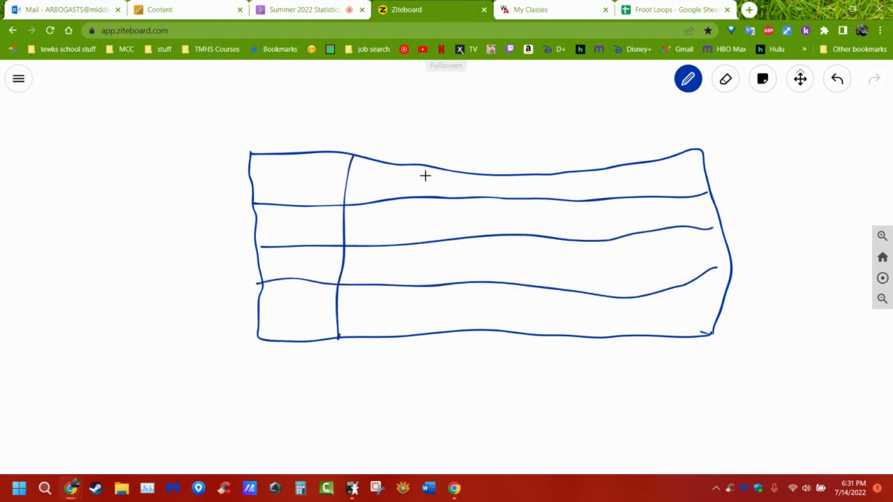
left_click_drag(428, 167, 434, 338)
mouse_move(513, 177)
left_mouse_down()
mouse_move(512, 319)
mouse_move(521, 342)
left_mouse_up()
mouse_move(601, 171)
left_mouse_down()
mouse_move(612, 309)
mouse_move(611, 335)
mouse_move(601, 337)
left_mouse_up()
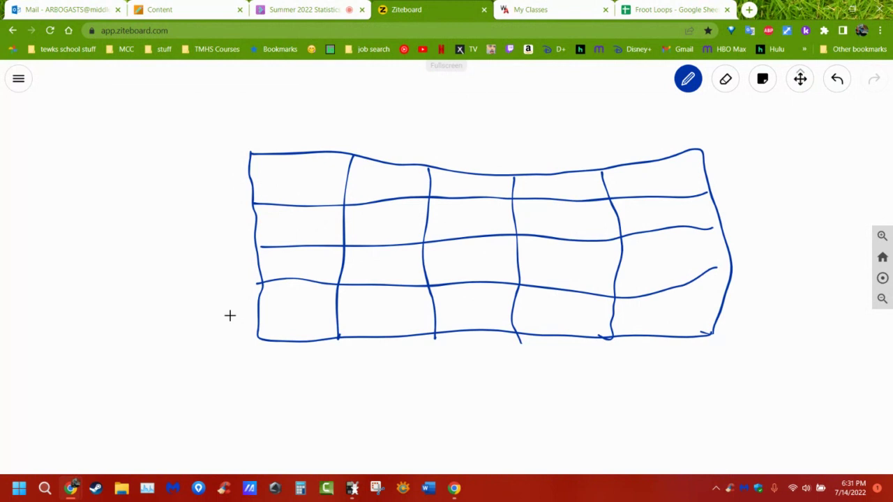
Label the table's columns A, B, C, D and Tot, and its rows 1, 2, 3 and Tot.
mouse_move(180, 312)
left_mouse_down()
mouse_move(181, 334)
mouse_move(196, 312)
mouse_move(191, 334)
mouse_move(197, 321)
mouse_move(202, 335)
mouse_move(204, 325)
left_mouse_up()
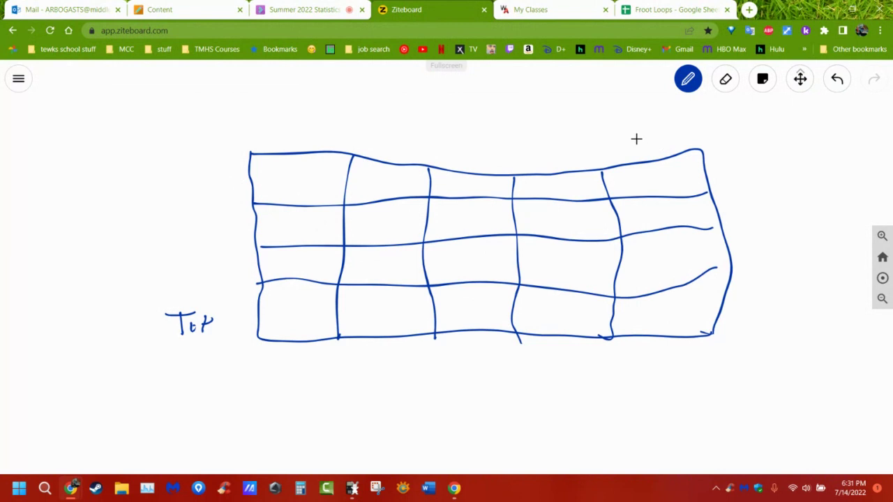
mouse_move(636, 140)
left_mouse_down()
mouse_move(642, 160)
mouse_move(658, 137)
mouse_move(678, 149)
mouse_move(685, 137)
left_mouse_up()
mouse_move(287, 138)
left_mouse_down()
mouse_move(302, 116)
mouse_move(306, 134)
mouse_move(305, 126)
left_mouse_up()
left_click_drag(374, 123, 368, 150)
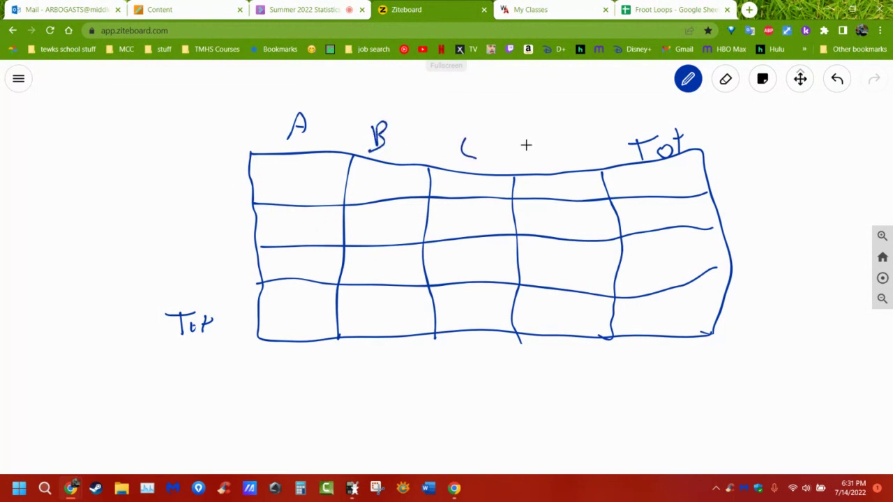
mouse_move(525, 144)
left_mouse_down()
mouse_move(525, 171)
mouse_move(552, 161)
mouse_move(533, 172)
left_mouse_up()
left_click_drag(216, 170, 218, 186)
mouse_move(225, 227)
left_mouse_down()
mouse_move(244, 243)
mouse_move(248, 272)
mouse_move(232, 279)
left_mouse_up()
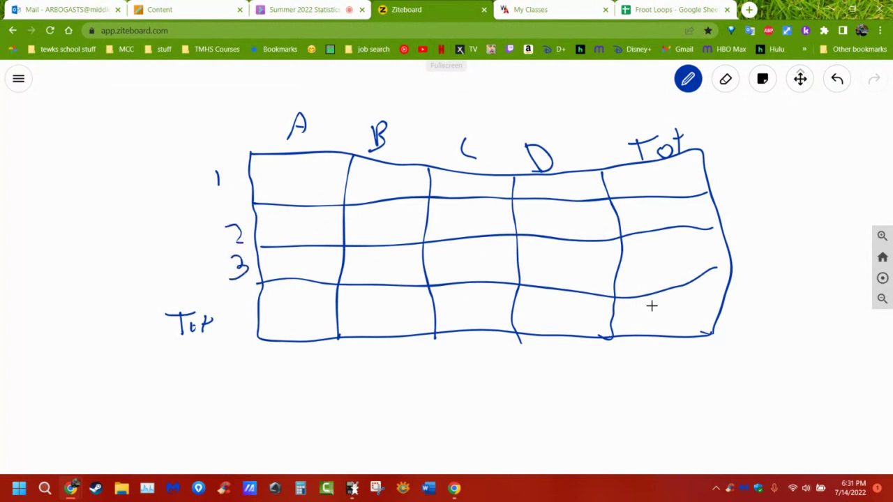
Write GT in the grand total cell and the expected-value formula RT·CT over GT in cell A1.
mouse_move(651, 306)
left_mouse_down()
mouse_move(645, 323)
mouse_move(658, 314)
mouse_move(673, 325)
mouse_move(688, 302)
left_mouse_up()
mouse_move(272, 172)
left_mouse_down()
mouse_move(276, 188)
mouse_move(277, 178)
mouse_move(286, 189)
mouse_move(294, 168)
mouse_move(333, 183)
left_mouse_up()
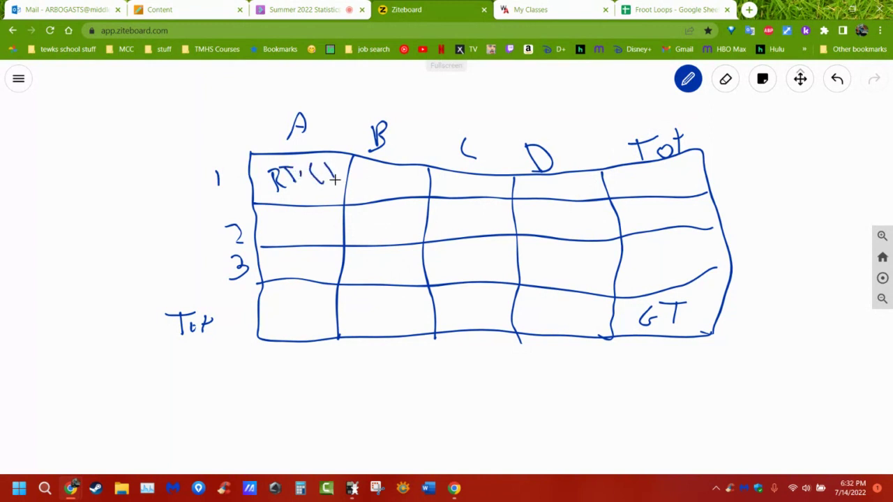
left_click_drag(277, 198, 336, 184)
mouse_move(315, 198)
left_mouse_down()
mouse_move(328, 190)
mouse_move(322, 201)
left_mouse_up()
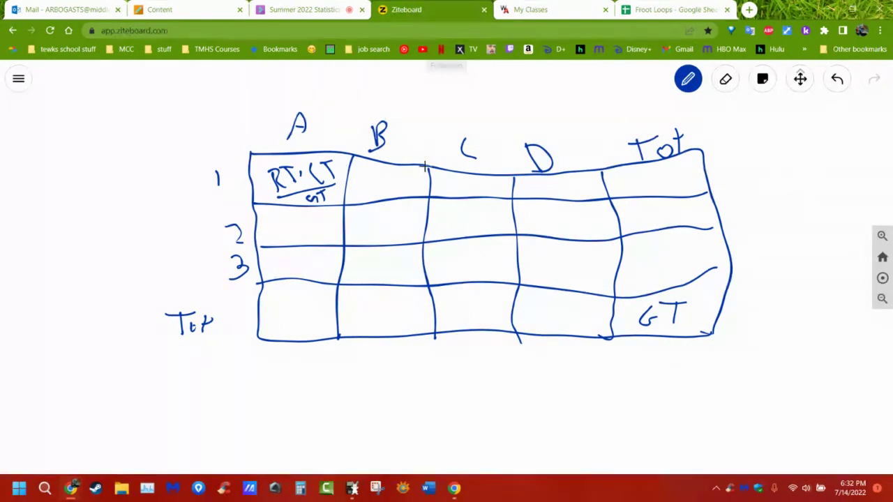
Switch back to the question 4 assignment preview and the Wabbitemu calculator, and quit the matrix editor.
left_click(305, 10)
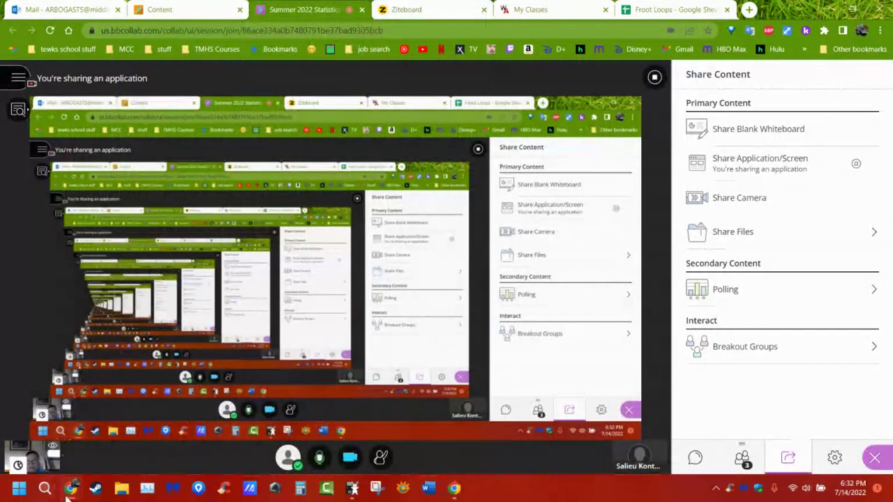
mouse_move(71, 488)
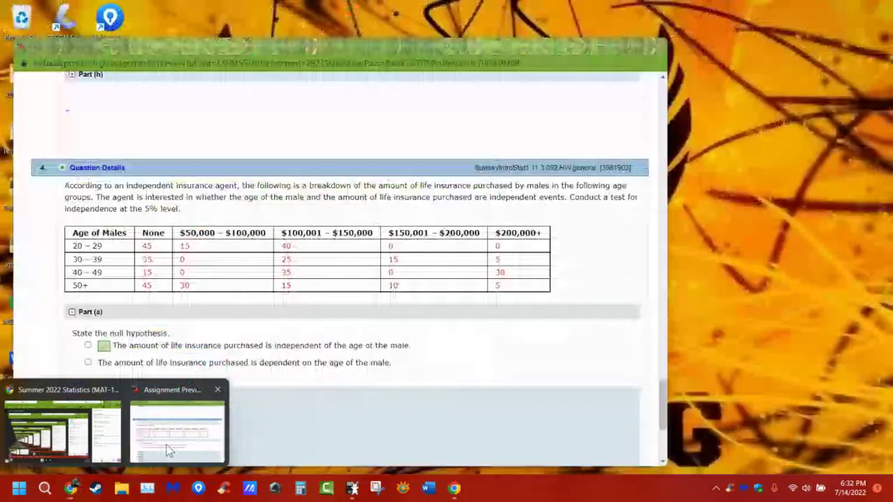
left_click(166, 450)
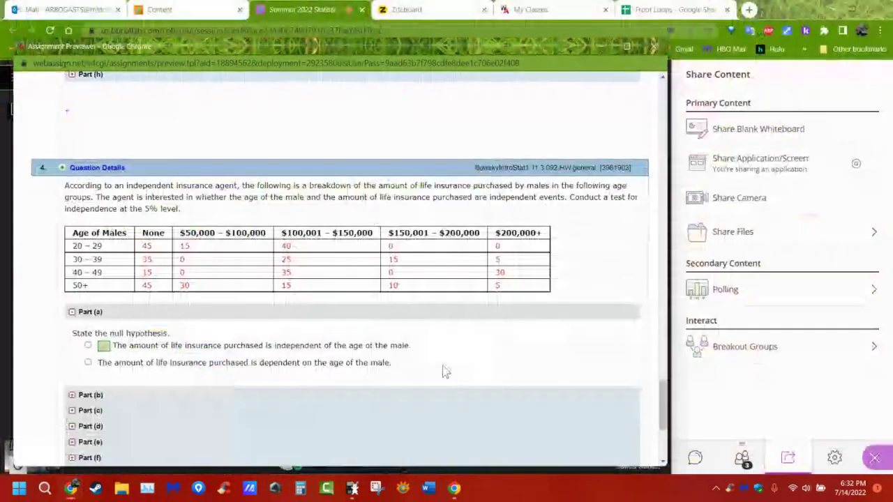
left_click(354, 488)
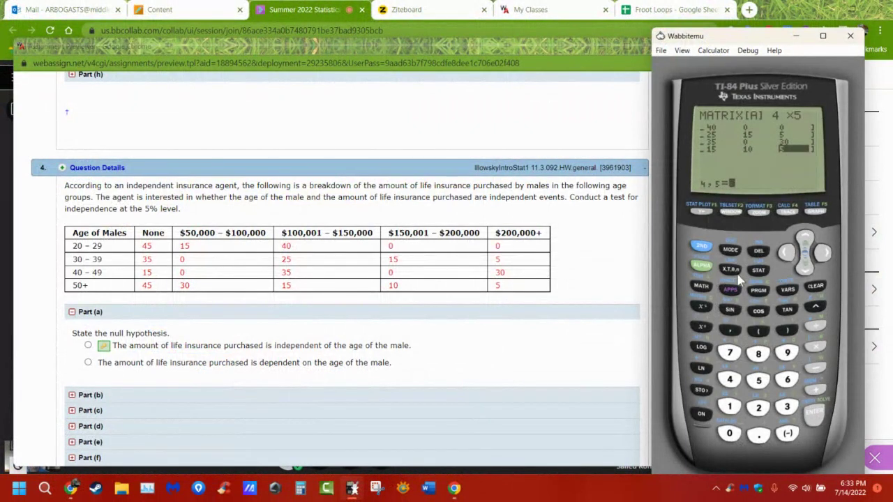
left_click(701, 246)
left_click(730, 249)
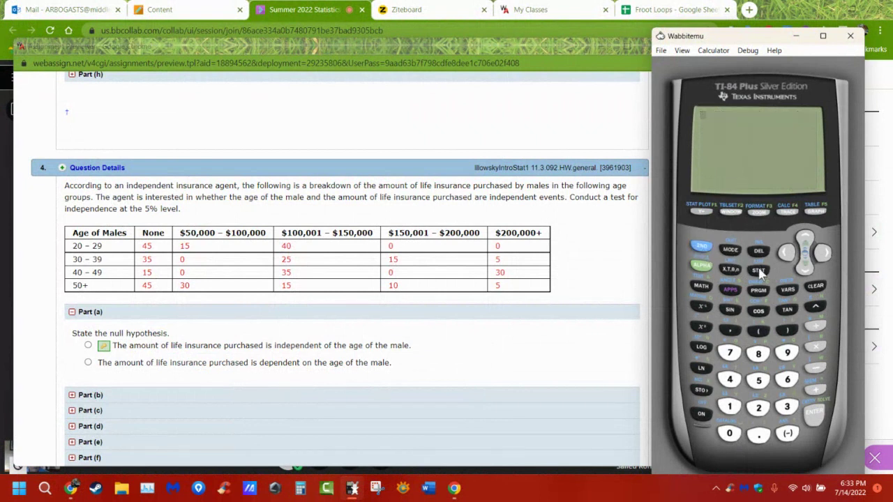
Run the χ²-Test on the calculator with [A] as the observed matrix and [B] as the expected matrix.
left_click(760, 272)
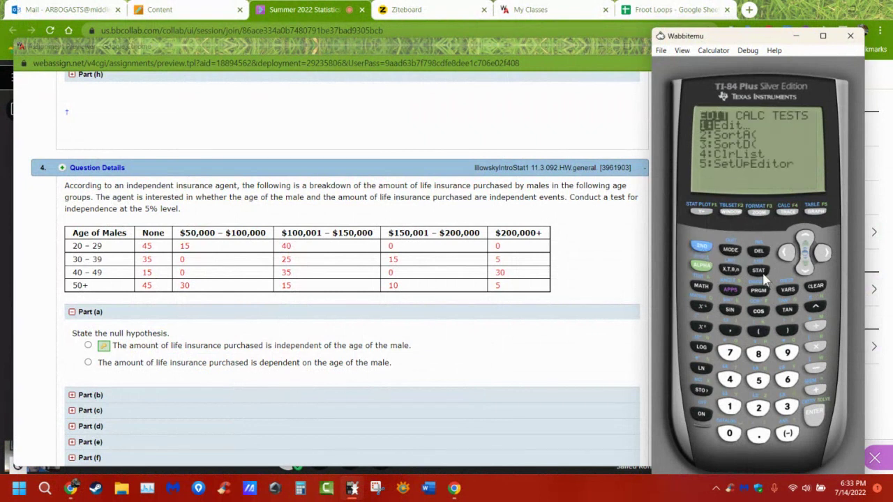
left_click(823, 253)
left_click(823, 252)
left_click(807, 271)
left_click(807, 271)
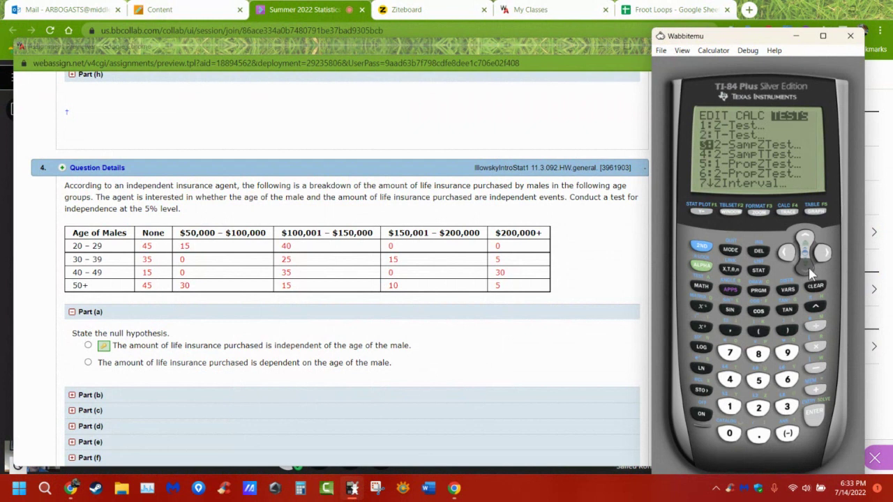
left_click(807, 271)
left_click(807, 271)
left_click(807, 271)
left_click(807, 271)
left_click(807, 271)
left_click(807, 271)
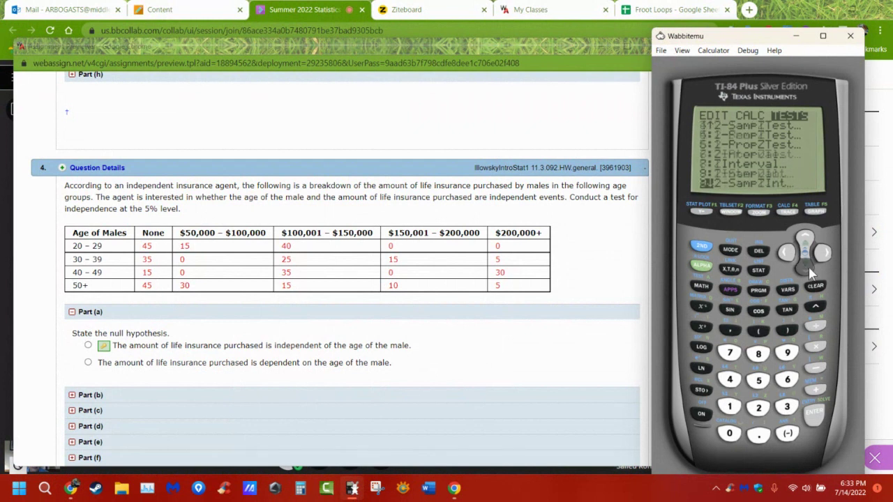
left_click(807, 270)
left_click(807, 270)
left_click(807, 271)
left_click(807, 271)
left_click(807, 270)
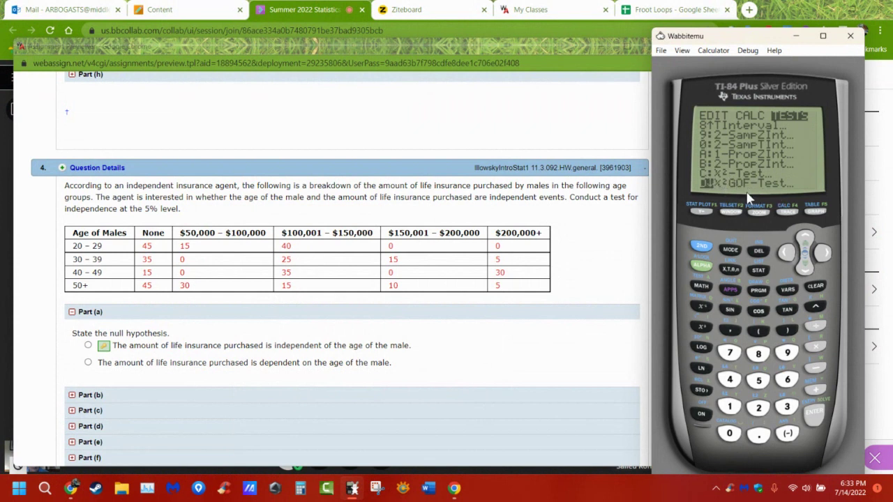
left_click(804, 239)
left_click(814, 419)
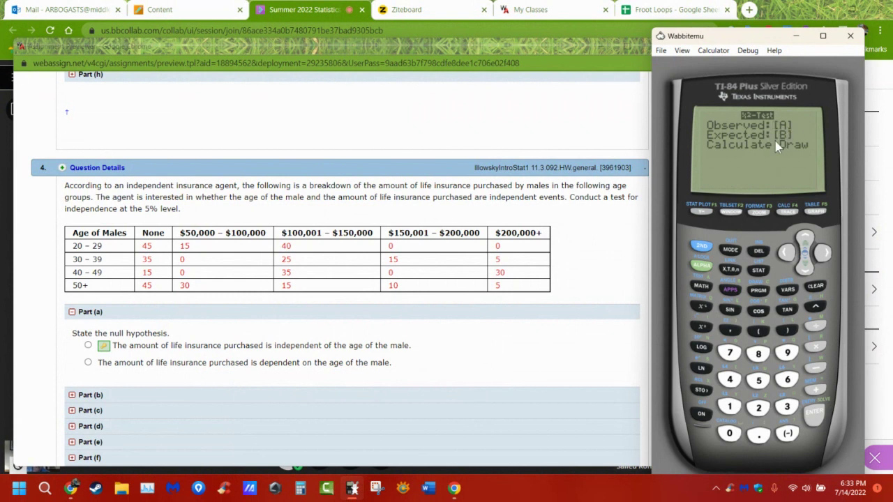
left_click(805, 264)
left_click(812, 418)
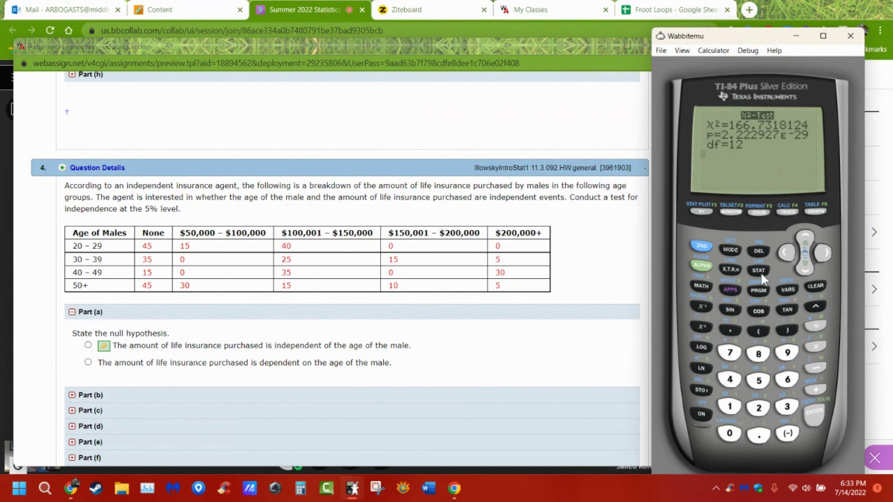
Open matrix [B] in the calculator's matrix editor.
left_click(701, 246)
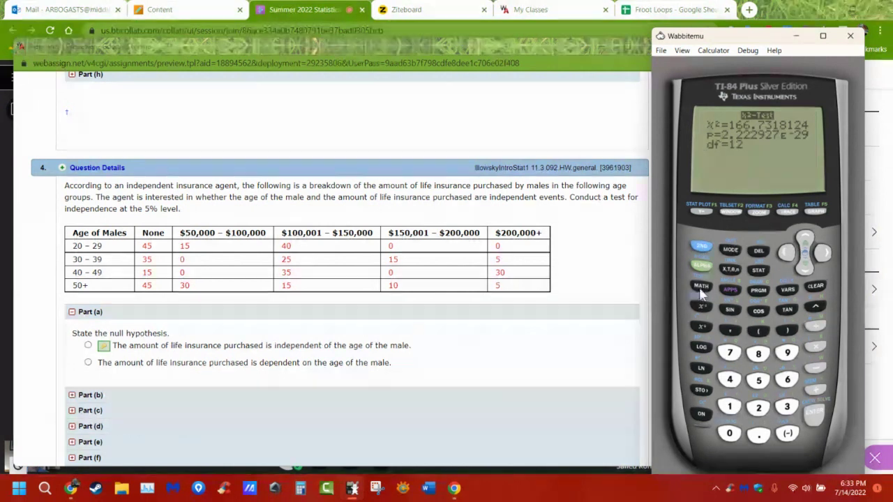
left_click(702, 307)
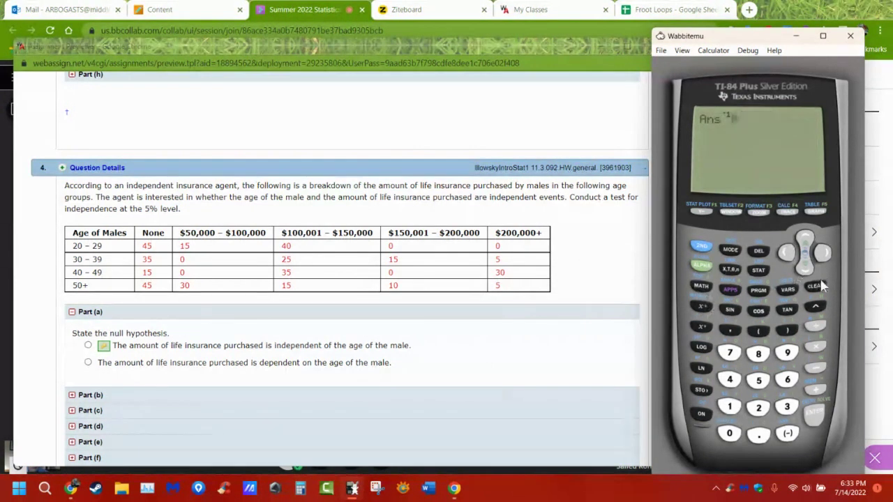
left_click(815, 286)
left_click(702, 307)
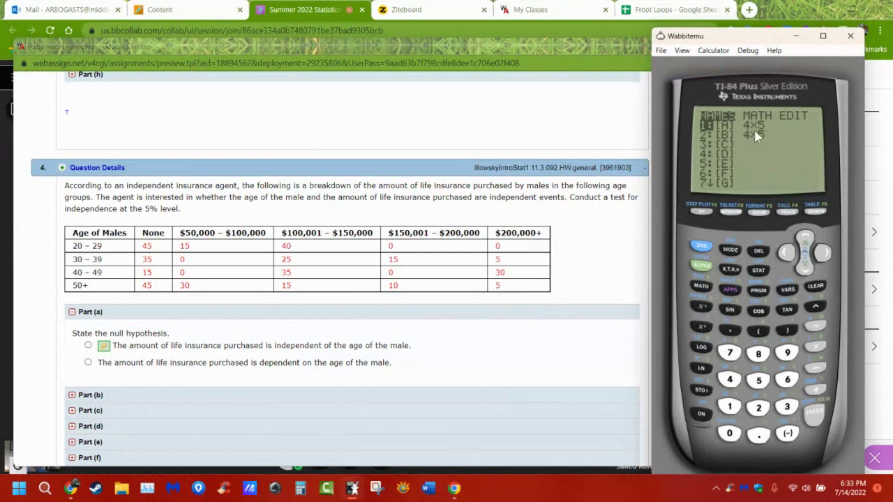
left_click(822, 253)
left_click(822, 252)
left_click(804, 269)
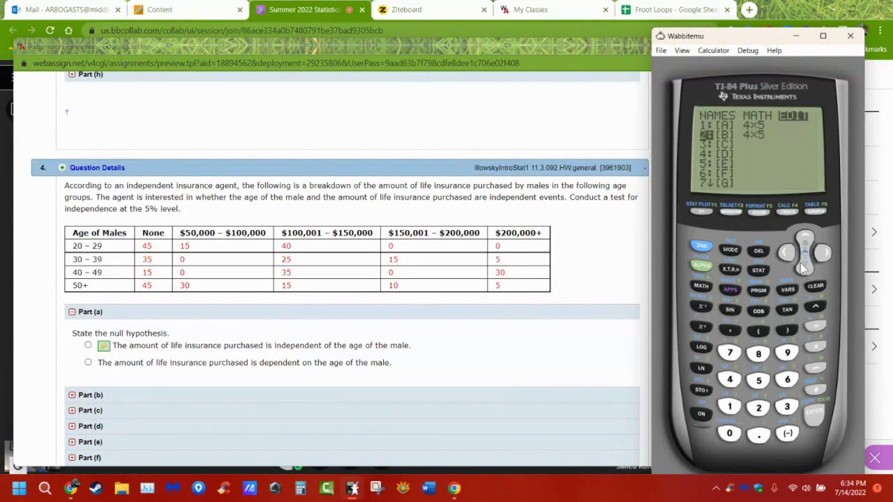
left_click(808, 416)
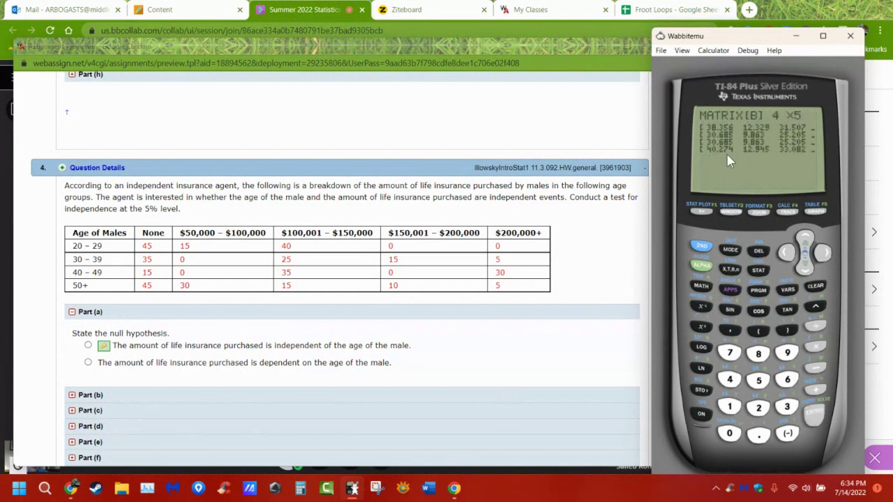
Look through the expected values in all rows and columns of matrix [B], ending back at the first entry.
left_click(806, 272)
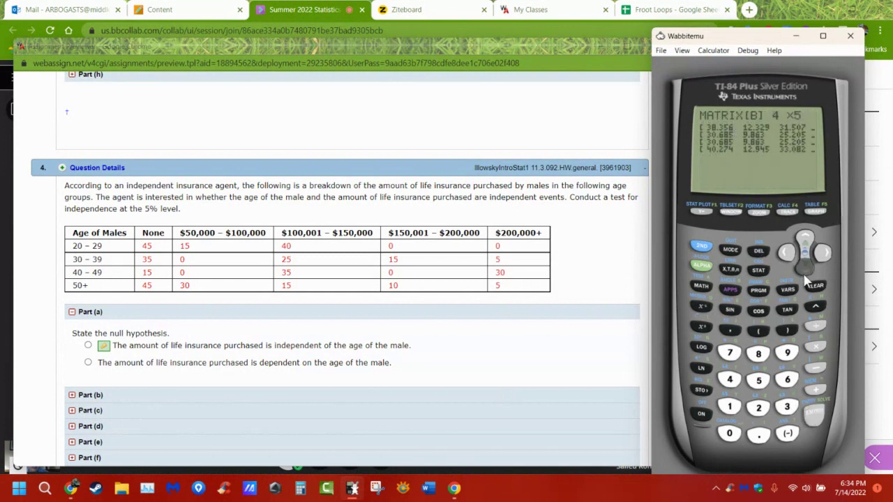
left_click(806, 278)
left_click(806, 278)
left_click(806, 278)
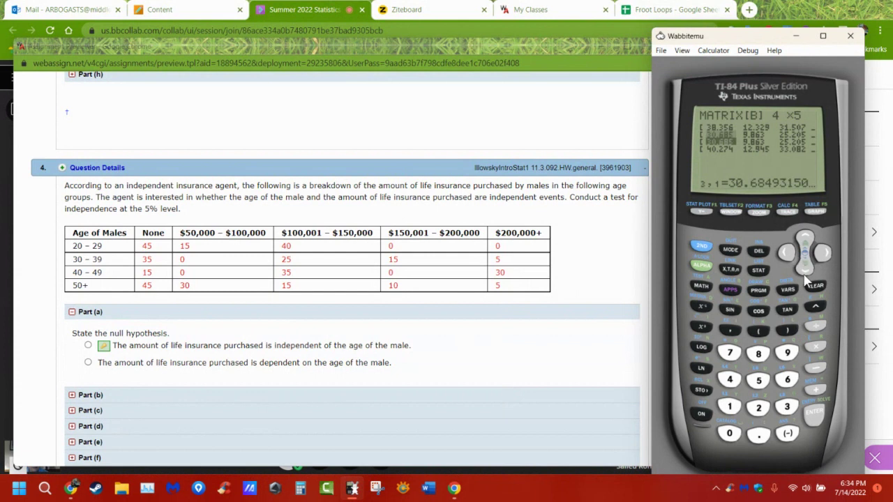
left_click(806, 278)
left_click(824, 258)
left_click(824, 260)
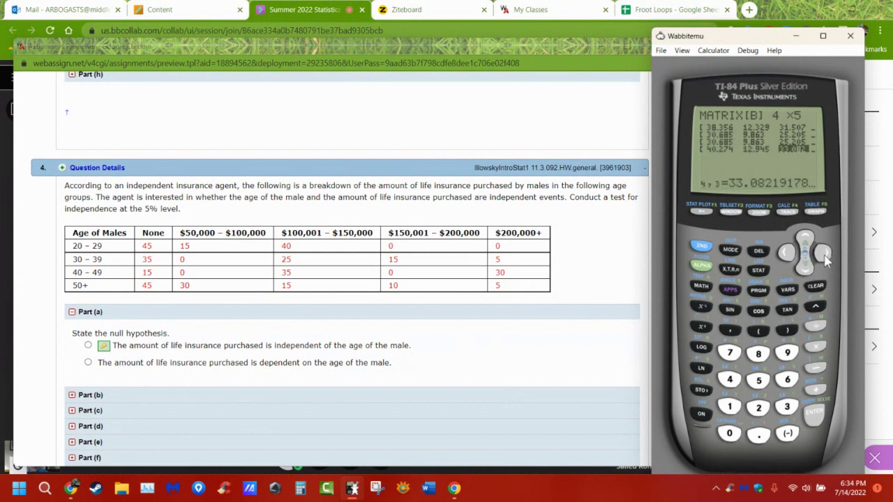
left_click(824, 258)
left_click(824, 258)
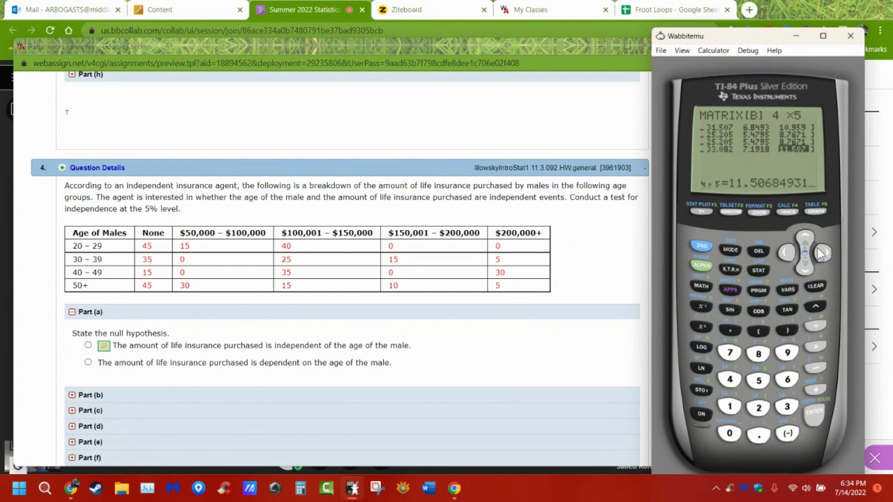
left_click(805, 239)
left_click(806, 239)
left_click(805, 239)
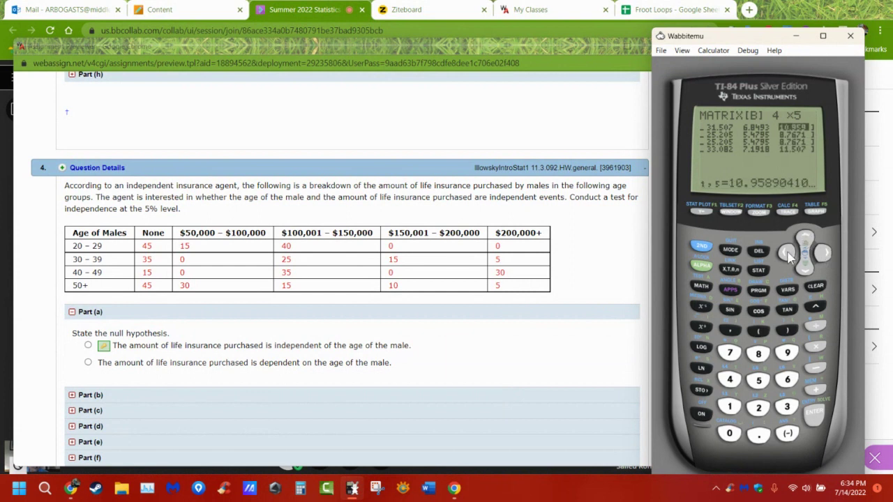
left_click(788, 252)
left_click(788, 252)
left_click(788, 251)
left_click(788, 252)
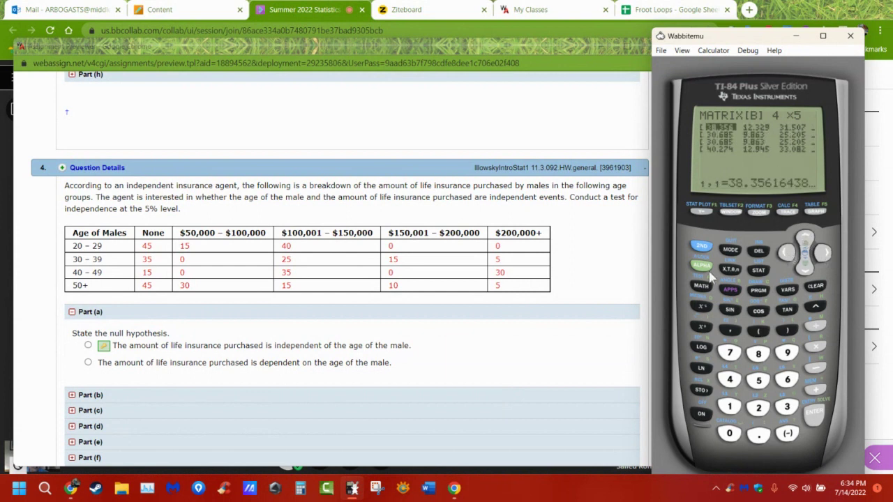
Expand part (b) of question 4 to view the alternative hypothesis choices.
scroll(206, 340, "down", 1)
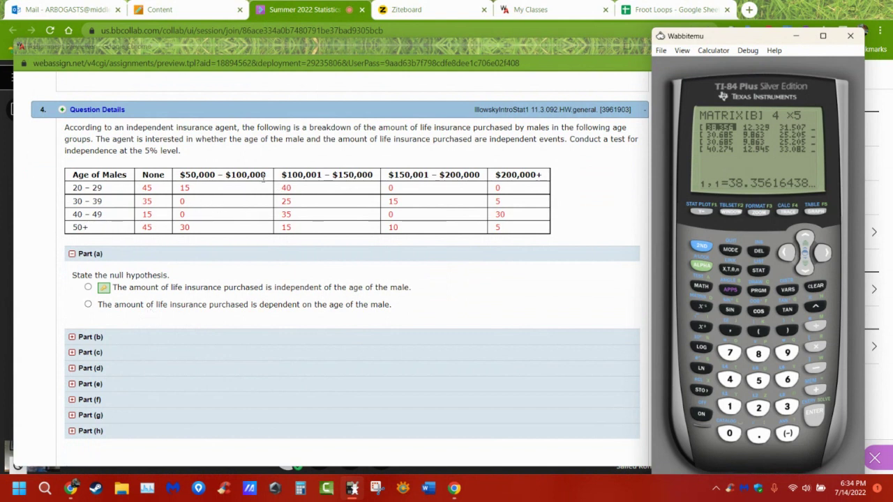
left_click(98, 338)
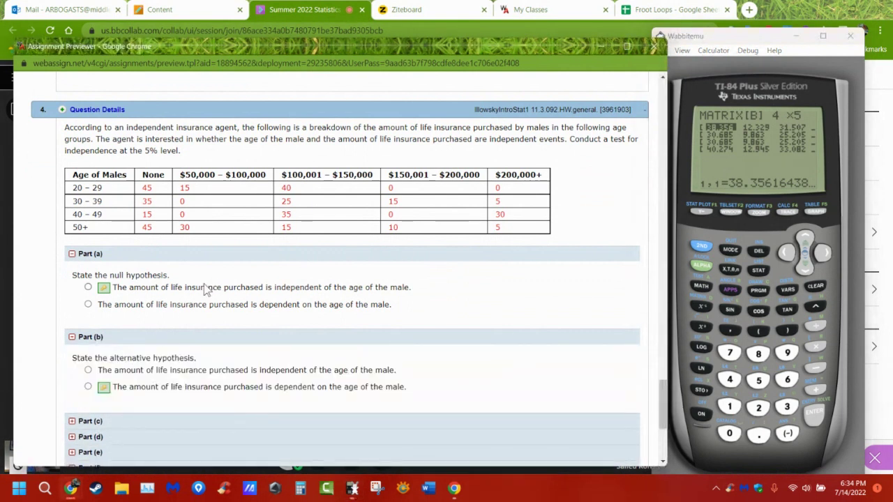
Collapse parts (a) and (b) of question 4 and expand parts (c) and (d) on degrees of freedom and distribution.
left_click(87, 255)
left_click(89, 269)
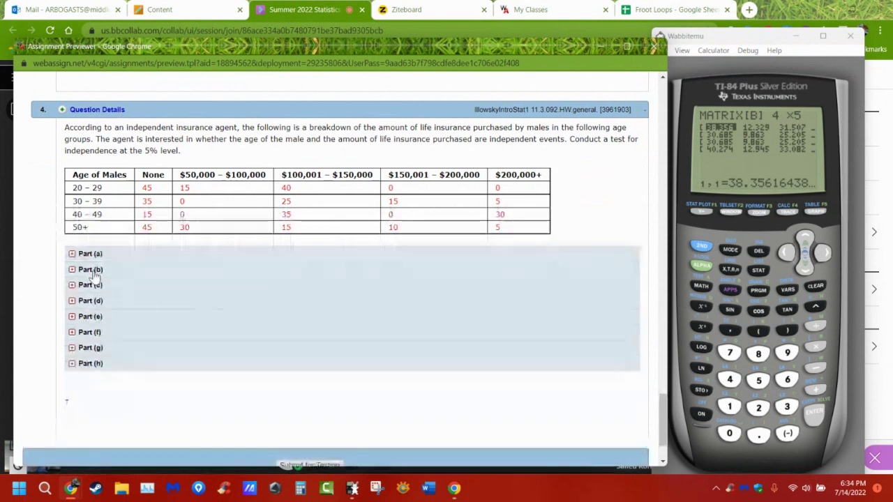
left_click(90, 286)
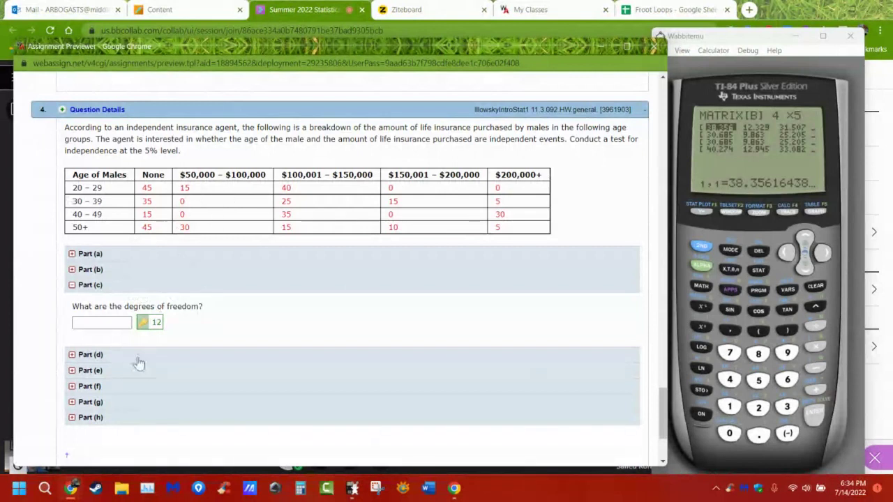
left_click(97, 357)
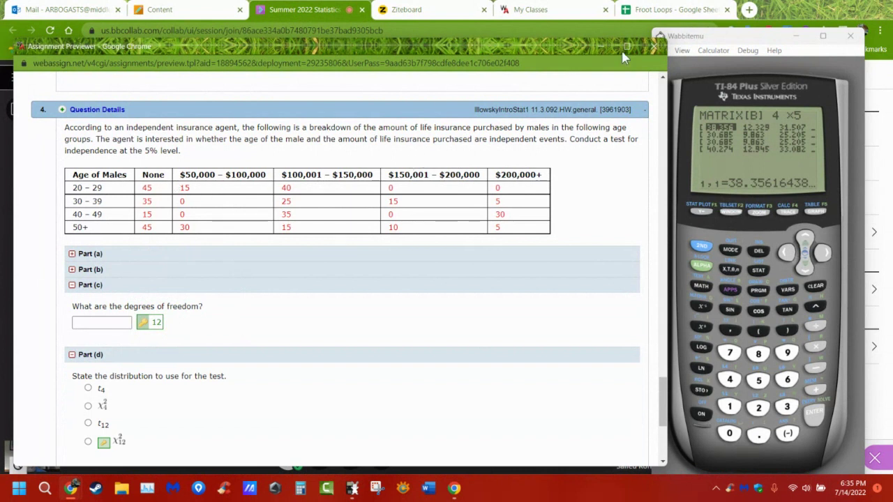
Switch to the Ziteboard whiteboard and handwrite the degrees-of-freedom formula (r-1)(c-1) beside the table sketch.
left_click(659, 10)
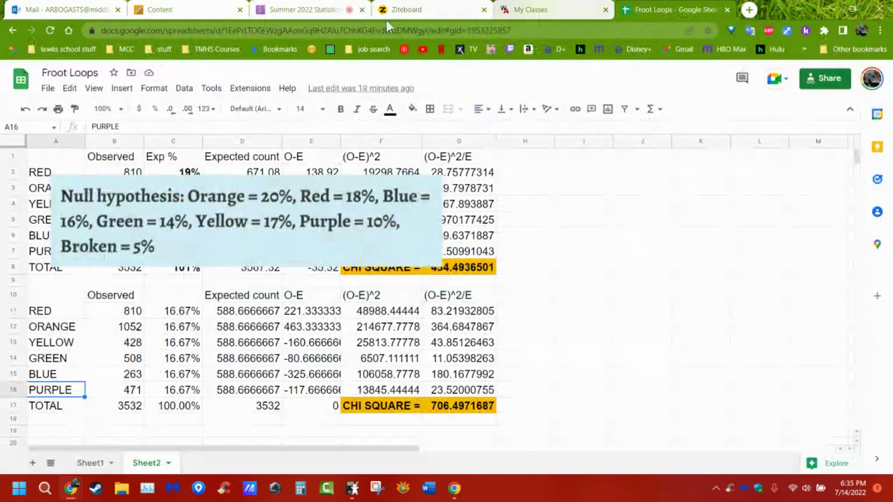
left_click(419, 10)
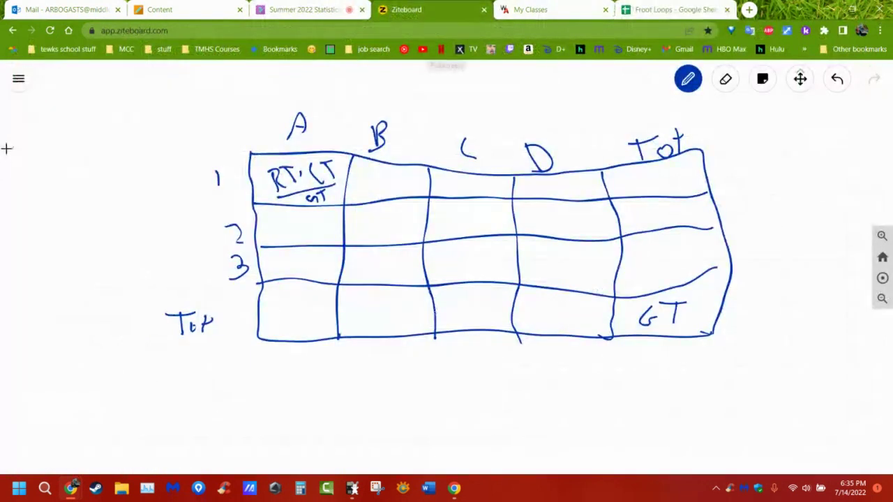
left_click_drag(50, 175, 59, 199)
left_click_drag(71, 167, 101, 194)
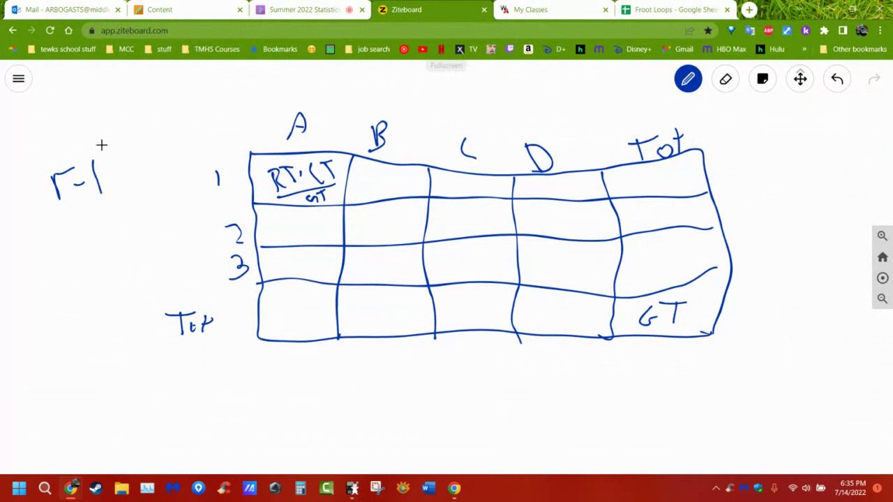
left_click_drag(102, 145, 105, 203)
left_click_drag(47, 157, 63, 219)
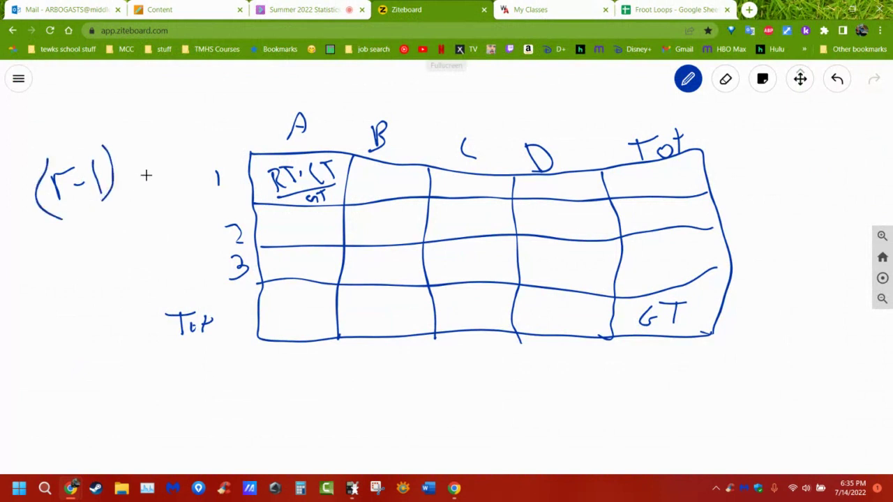
left_click_drag(130, 155, 134, 186)
mouse_move(155, 156)
left_mouse_down()
mouse_move(143, 179)
mouse_move(183, 159)
mouse_move(186, 169)
left_mouse_up()
left_click_drag(179, 133, 184, 179)
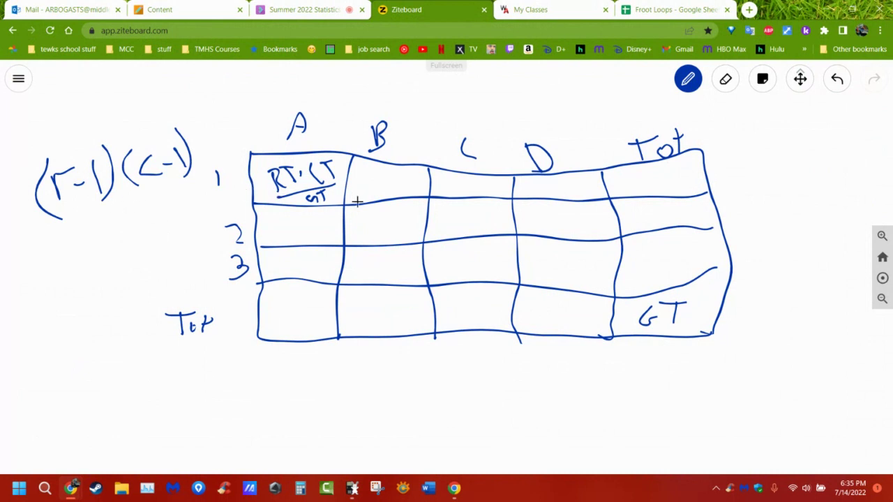
Handwrite (3-1)(4-1) beneath the formula, erasing and redrawing the cramped "-1" in the first factor.
mouse_move(62, 244)
left_mouse_down()
mouse_move(60, 263)
mouse_move(109, 258)
mouse_move(101, 274)
mouse_move(33, 260)
mouse_move(49, 279)
left_mouse_up()
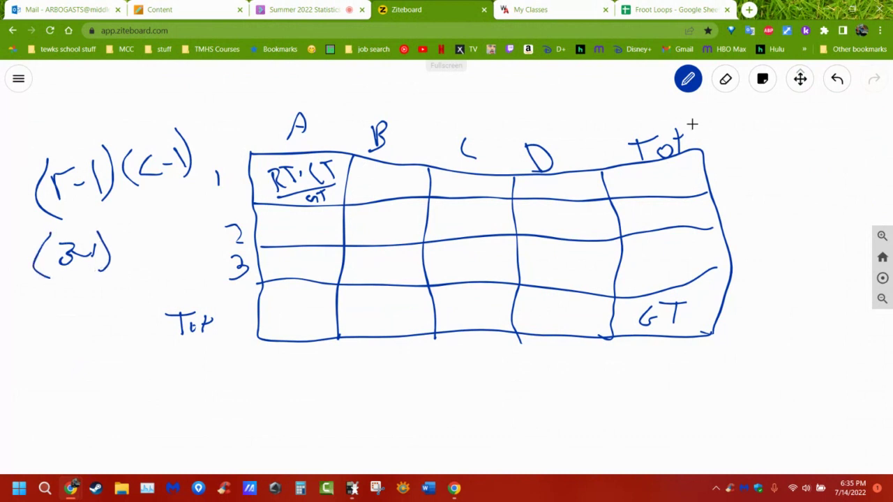
left_click(725, 79)
left_click_drag(76, 250, 85, 250)
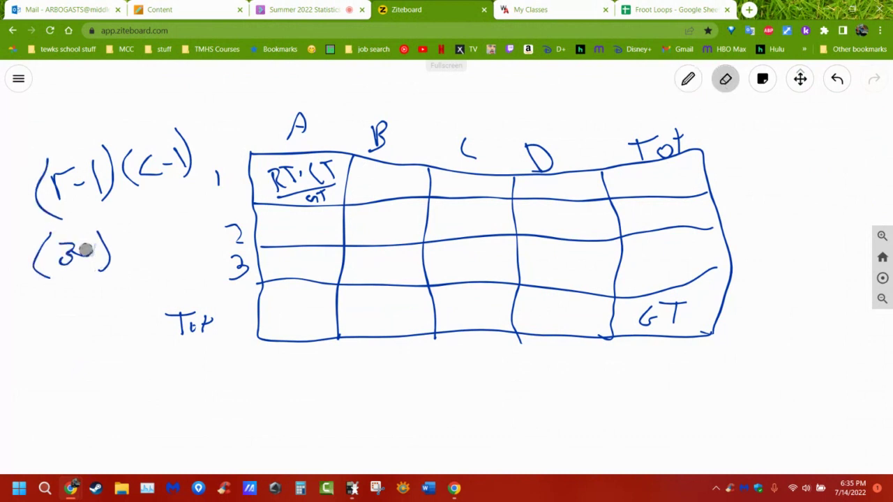
key("p")
left_click(691, 82)
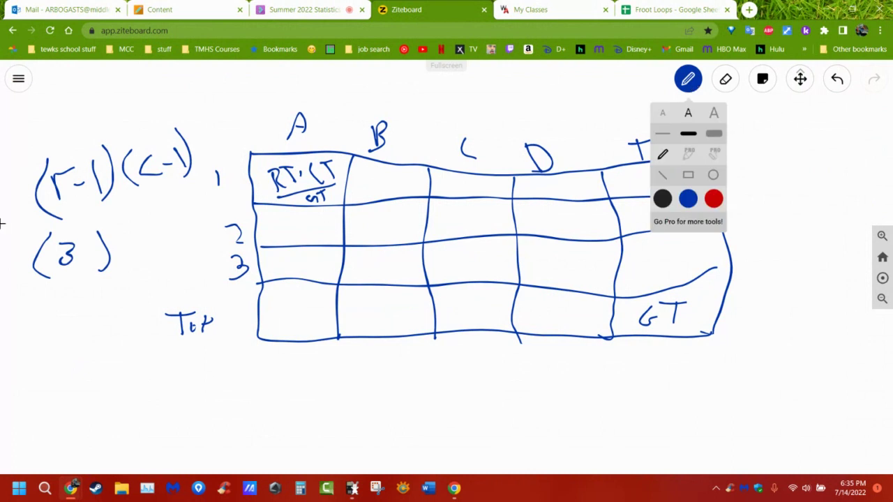
mouse_move(75, 256)
left_mouse_down()
mouse_move(126, 267)
mouse_move(169, 244)
mouse_move(174, 265)
left_mouse_up()
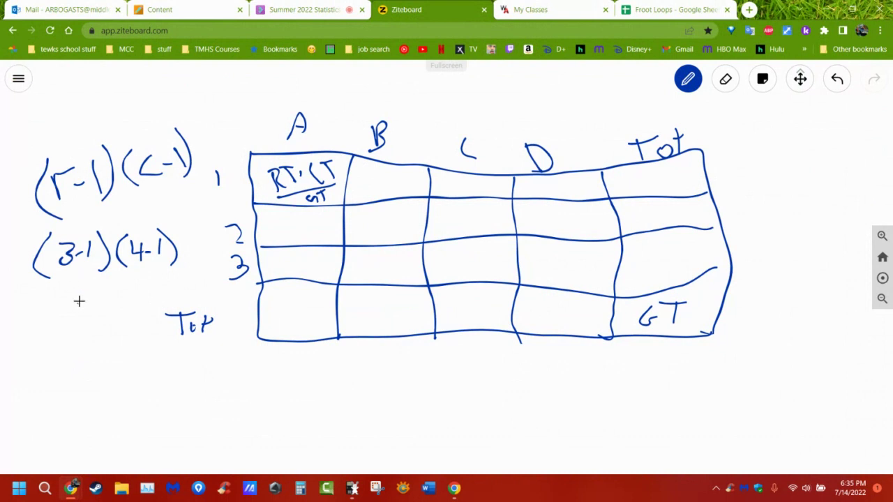
Handwrite the simplified product (2)(3) and the result 6 below the substituted formula.
mouse_move(78, 304)
left_mouse_down()
mouse_move(90, 317)
mouse_move(99, 304)
mouse_move(90, 317)
left_mouse_up()
left_click_drag(69, 288, 85, 332)
mouse_move(109, 292)
left_mouse_down()
mouse_move(117, 319)
mouse_move(130, 304)
mouse_move(120, 318)
left_mouse_up()
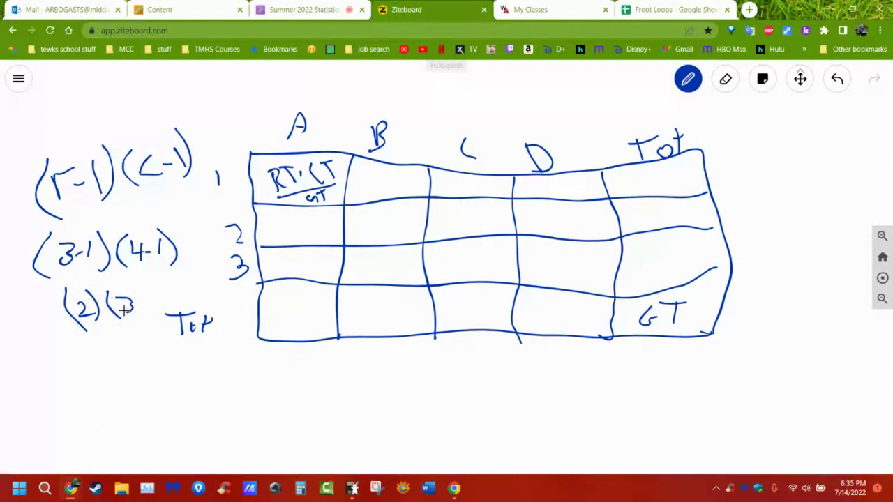
left_click_drag(137, 288, 139, 315)
mouse_move(101, 339)
left_mouse_down()
mouse_move(104, 366)
mouse_move(129, 350)
mouse_move(122, 355)
left_mouse_up()
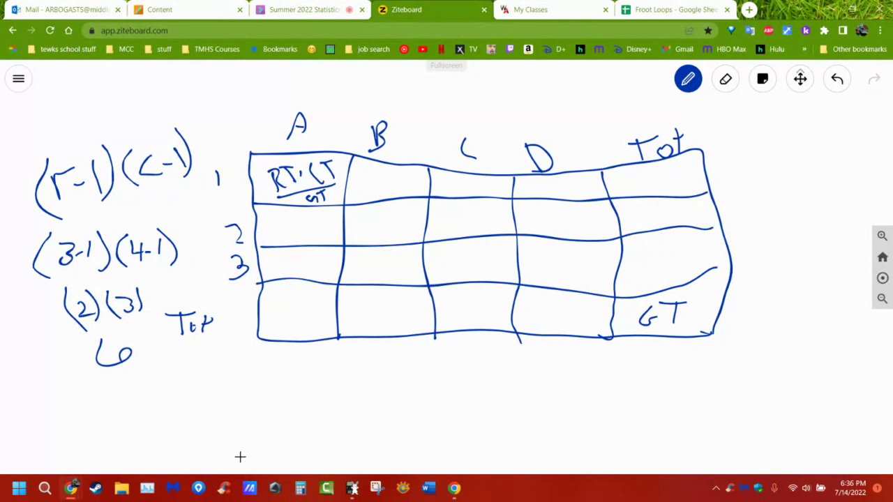
Switch back to the assignment preview and expand parts (c), (d) and (e) of question 4 for review.
mouse_move(71, 487)
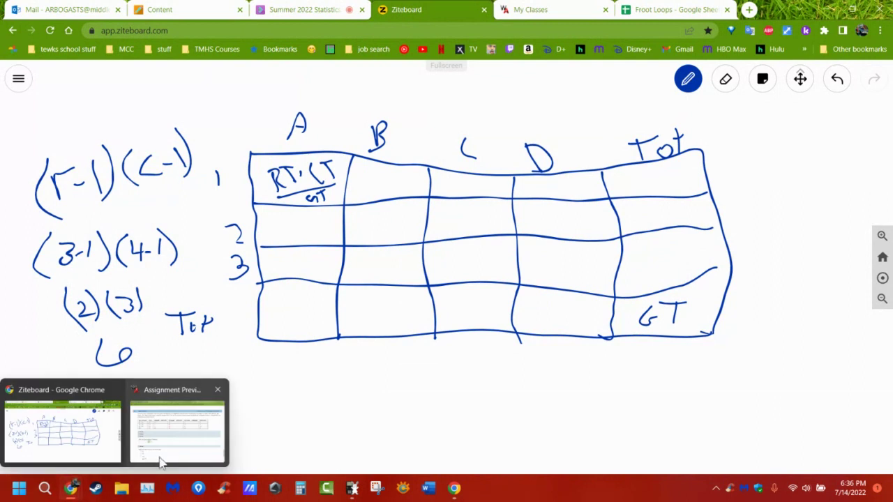
left_click(162, 446)
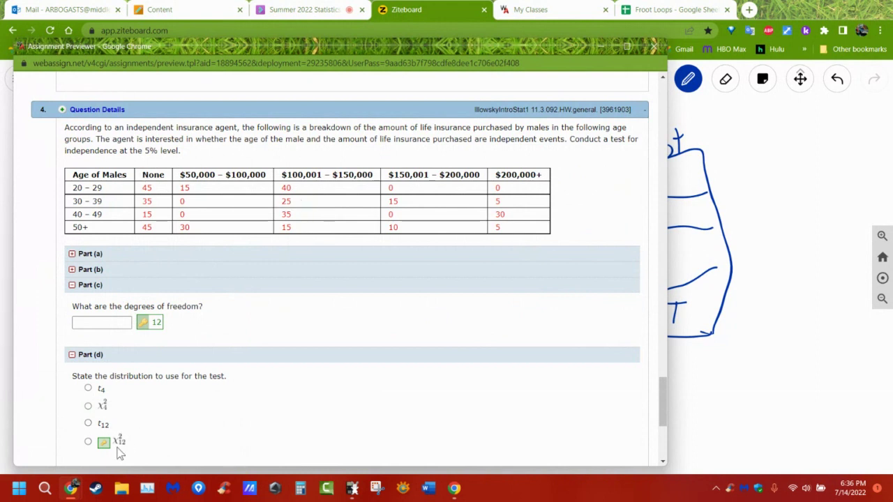
left_click(87, 354)
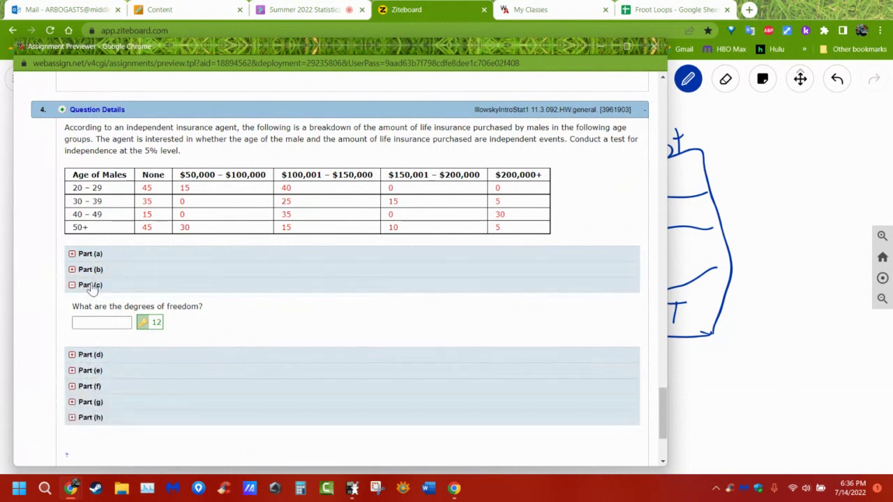
left_click(90, 284)
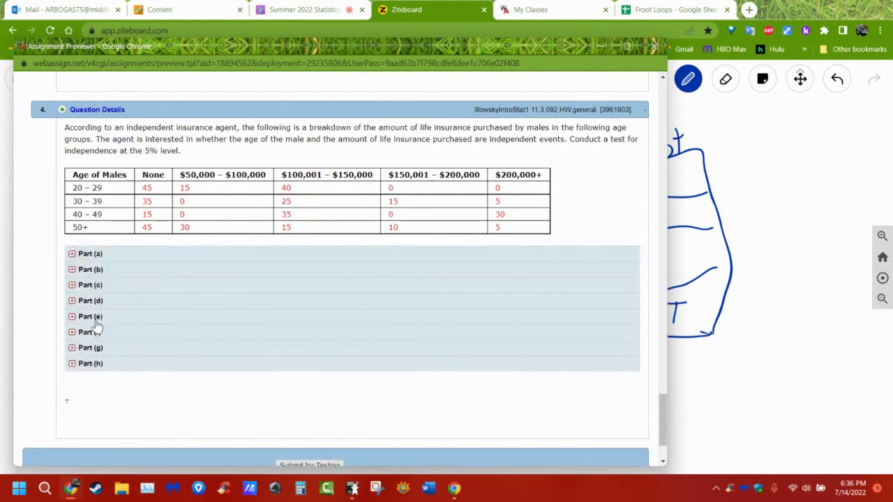
left_click(95, 318)
left_click(92, 285)
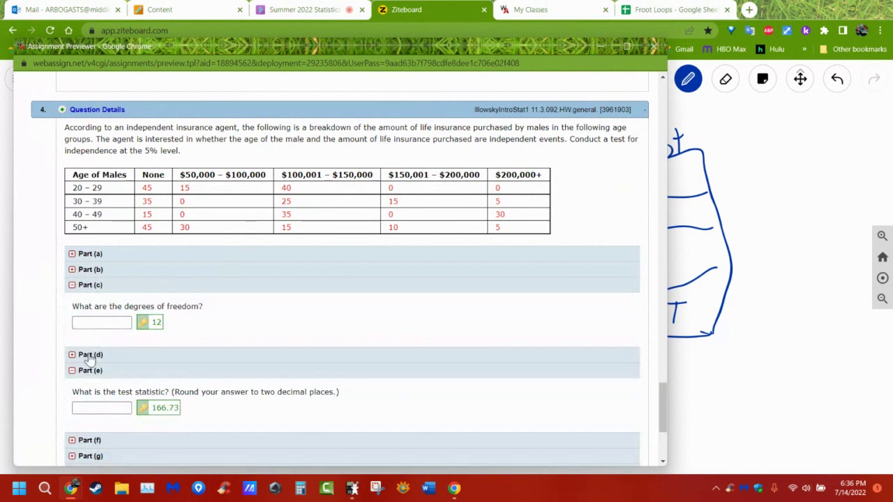
left_click(90, 355)
scroll(199, 411, "down", 1)
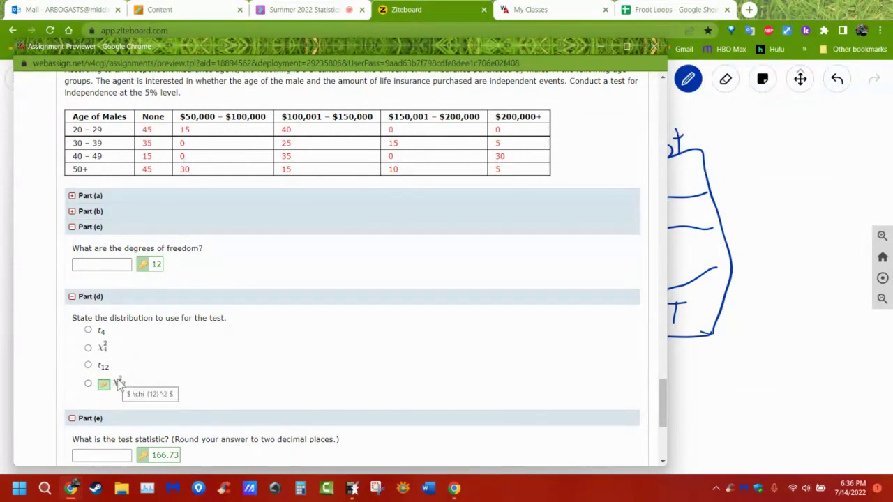
scroll(230, 339, "down", 2)
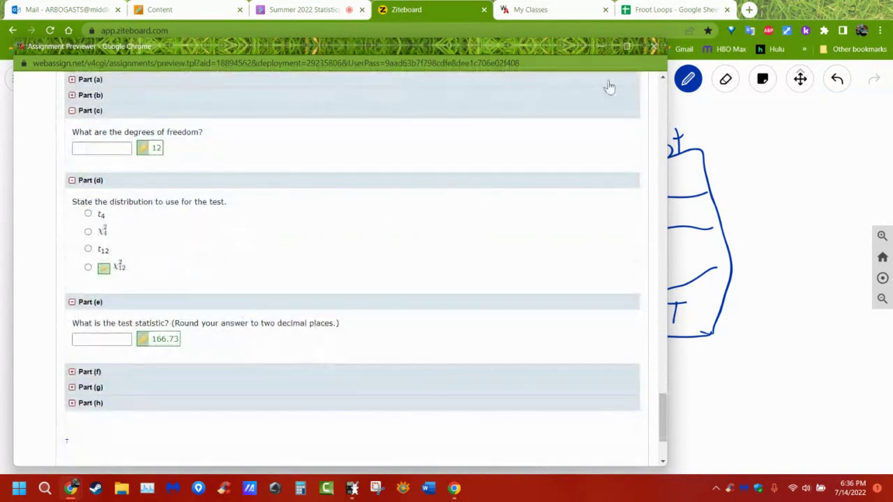
Switch to the Wabbitemu calculator and exit the matrix [B] editor.
left_click(354, 488)
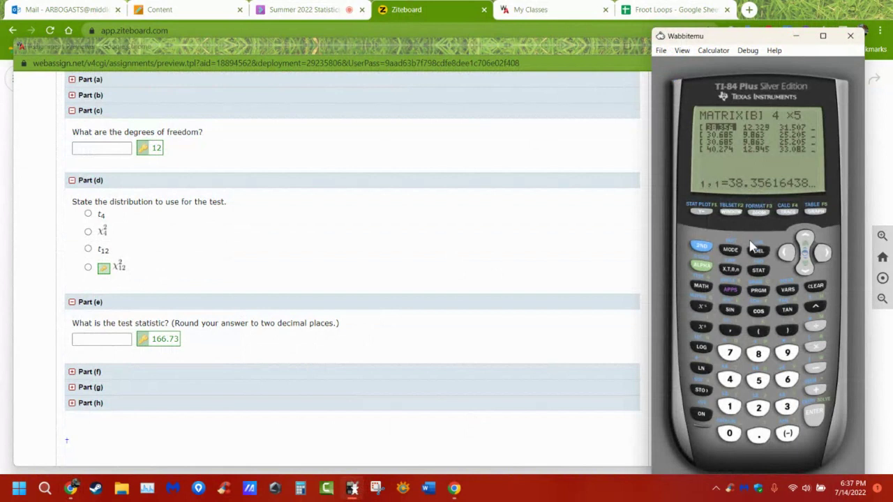
left_click(701, 252)
left_click(730, 251)
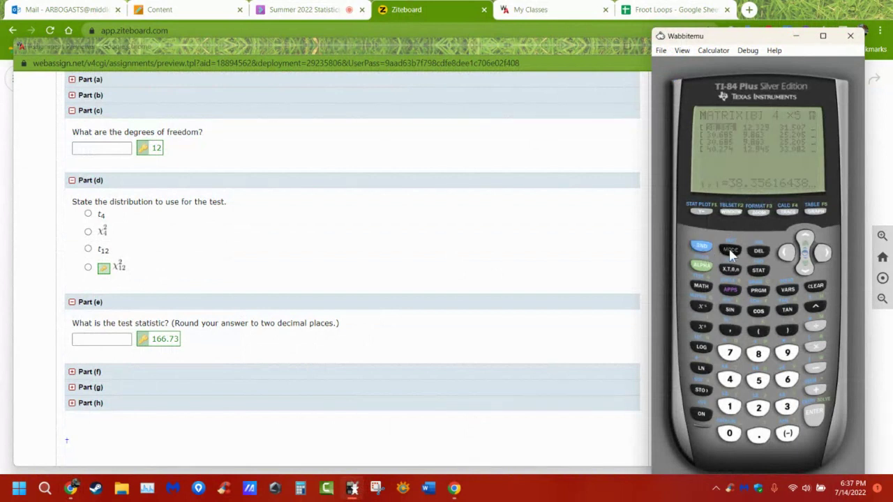
Calculate the χ²-Test on the calculator again with observed matrix [A] and expected matrix [B].
left_click(758, 270)
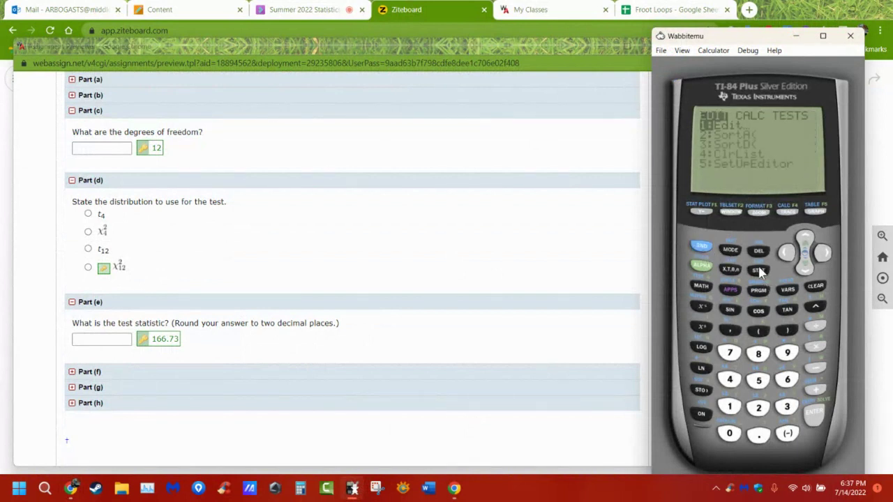
left_click(821, 253)
left_click(821, 253)
left_click(806, 271)
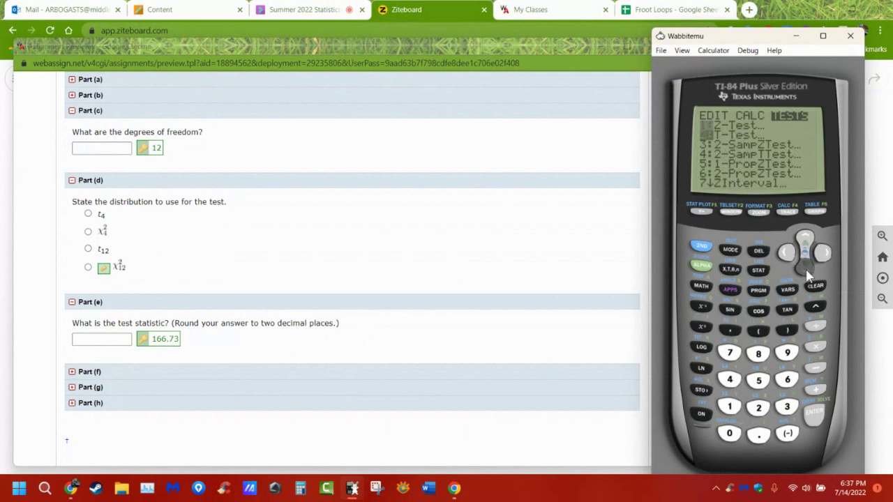
left_click(806, 271)
left_click(805, 271)
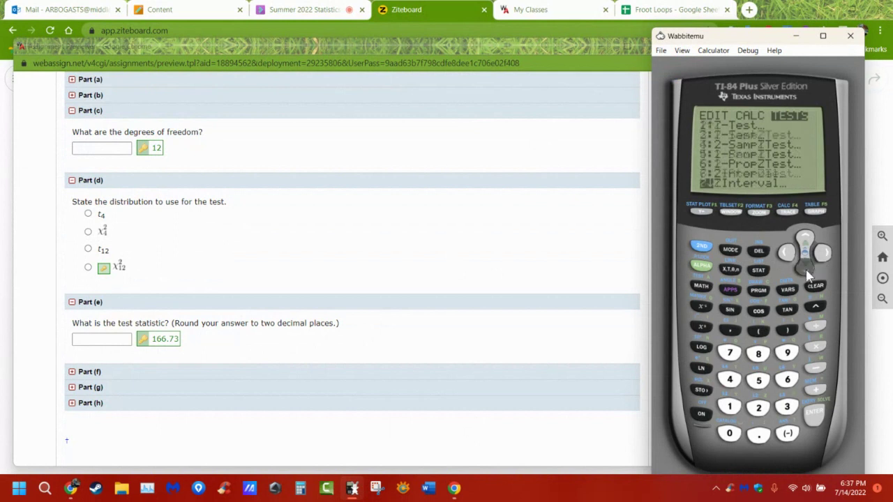
left_click(805, 271)
left_click(806, 270)
left_click(806, 271)
left_click(806, 270)
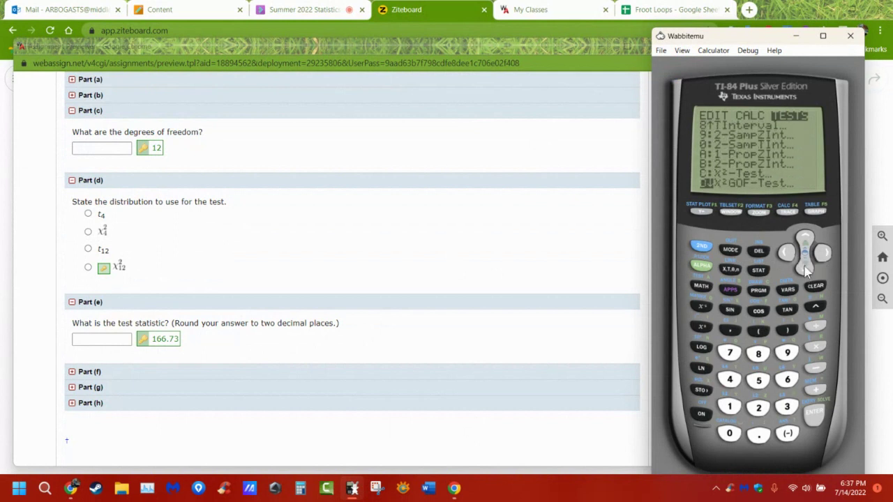
left_click(805, 238)
left_click(816, 415)
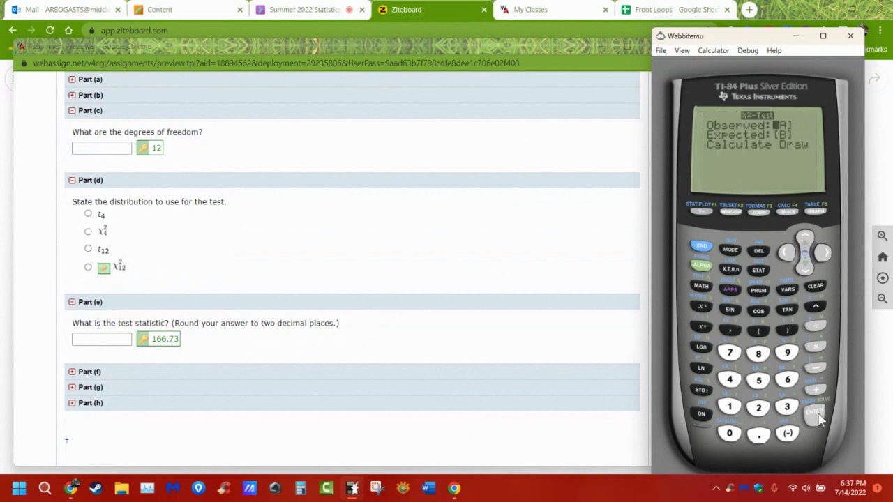
left_click(816, 415)
left_click(816, 415)
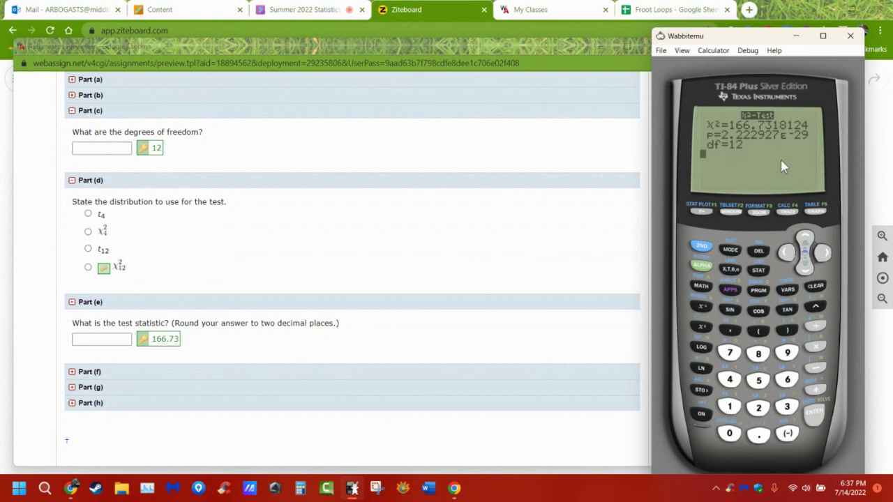
Expand part (f) of question 4 and review the p-value rounding instruction, its interpretation choices and the data table.
left_click(92, 372)
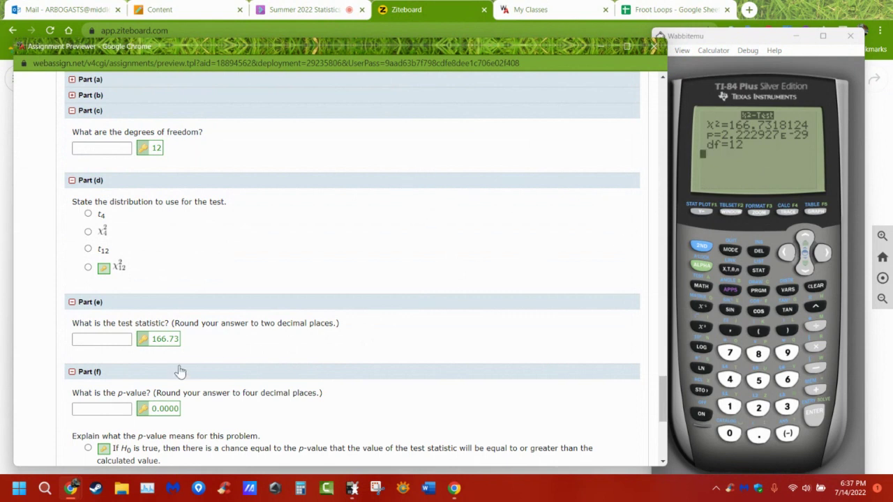
left_click_drag(215, 392, 328, 389)
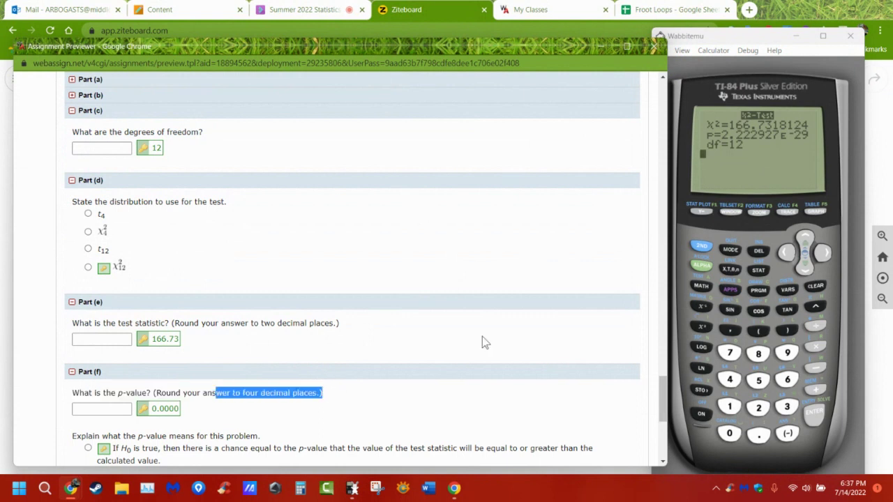
scroll(375, 303, "down", 3)
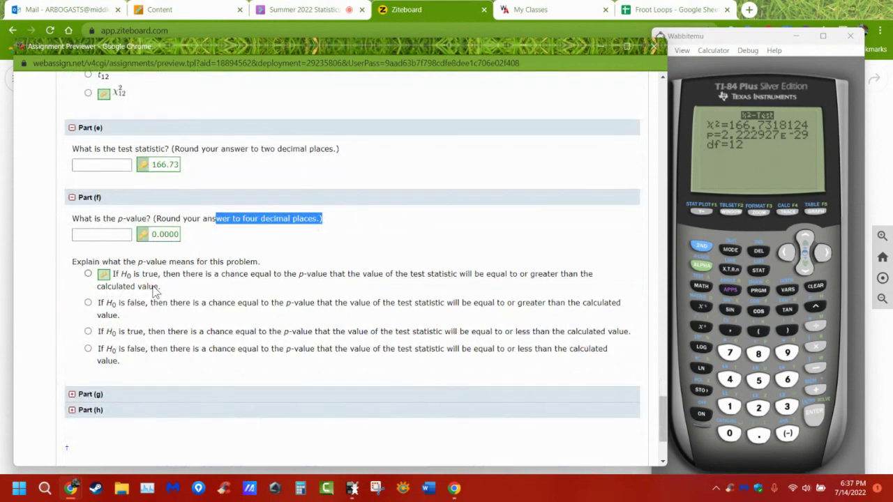
scroll(214, 282, "up", 4)
scroll(224, 290, "down", 2)
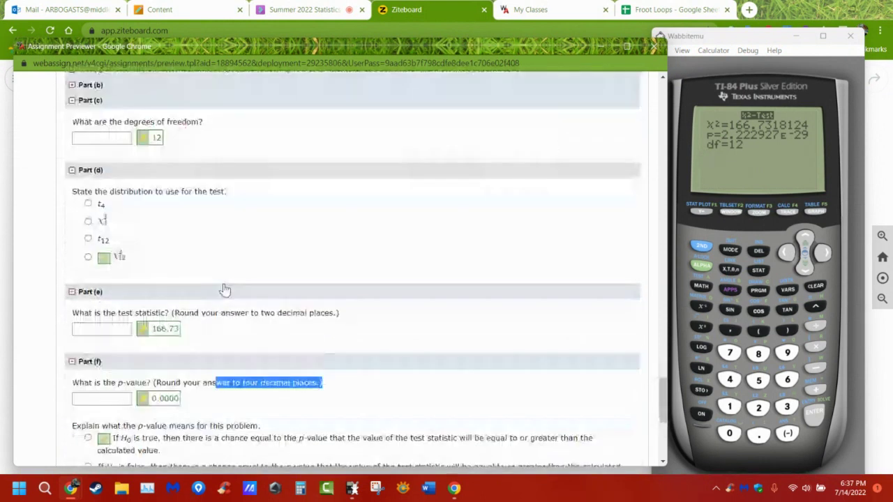
scroll(225, 289, "down", 2)
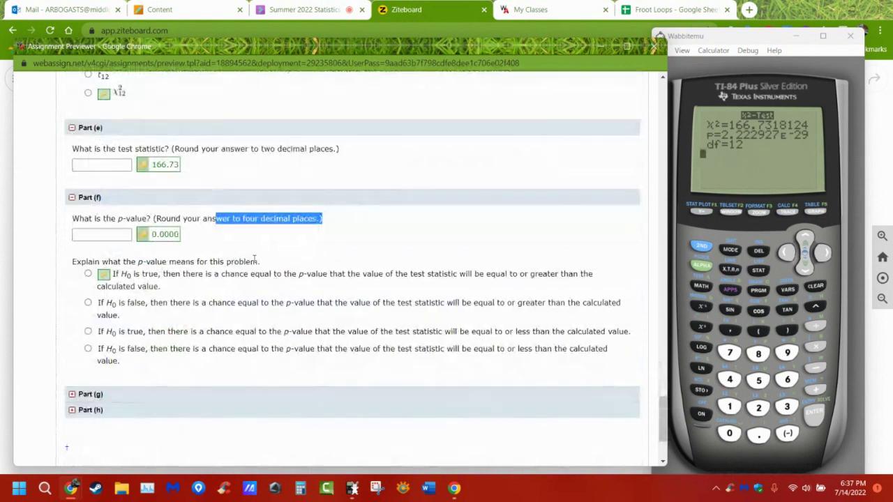
scroll(351, 270, "up", 4)
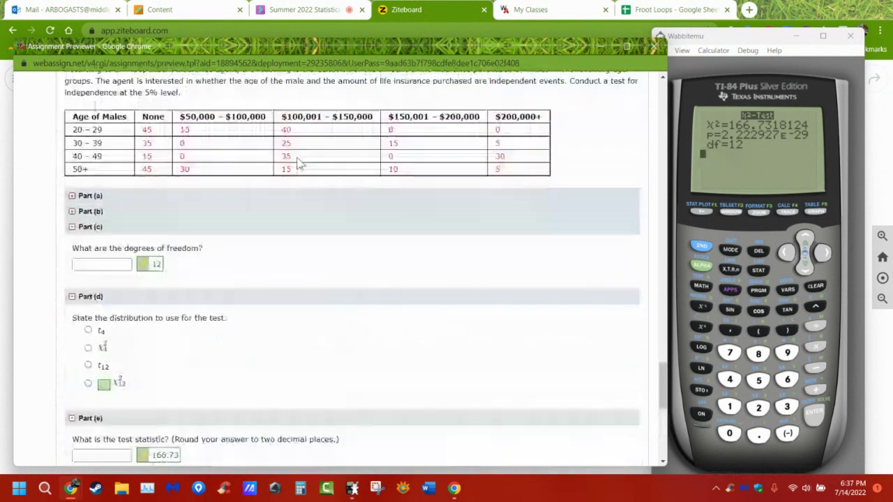
Expand parts (g) and (h) of question 4 and review the sketch instruction, alpha, decision and reason choices.
scroll(414, 276, "down", 4)
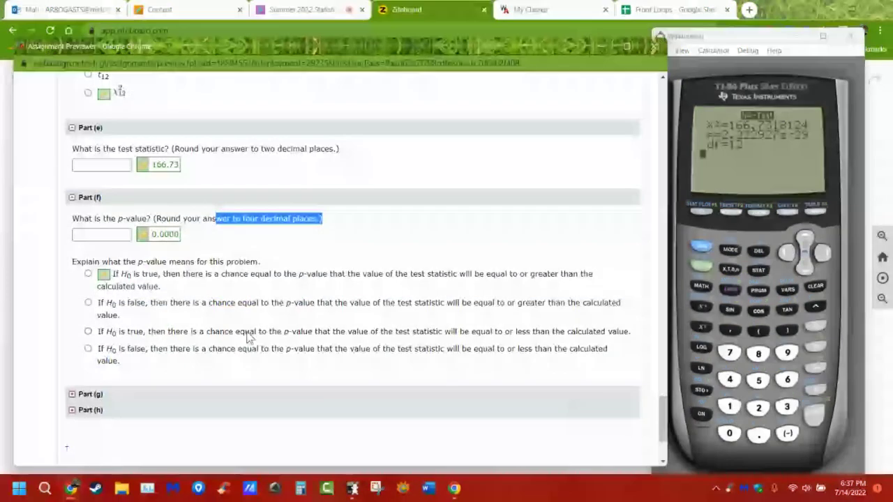
scroll(247, 337, "down", 1)
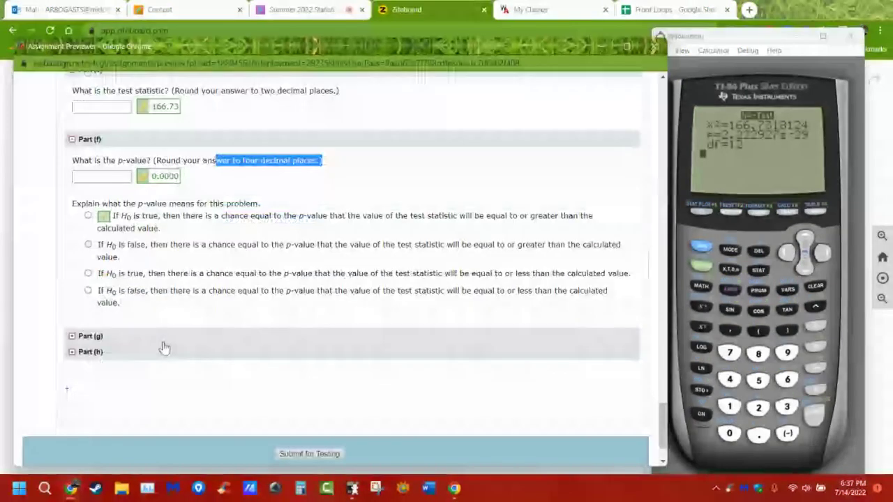
left_click(96, 338)
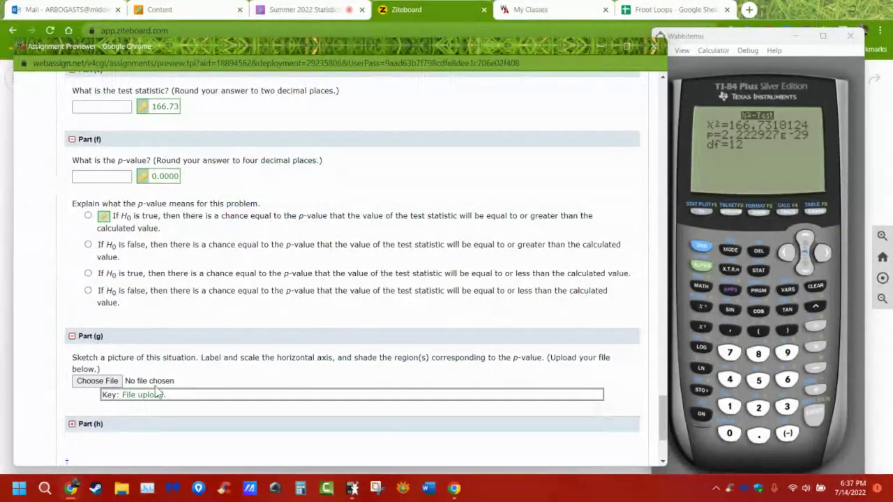
scroll(210, 369, "down", 1)
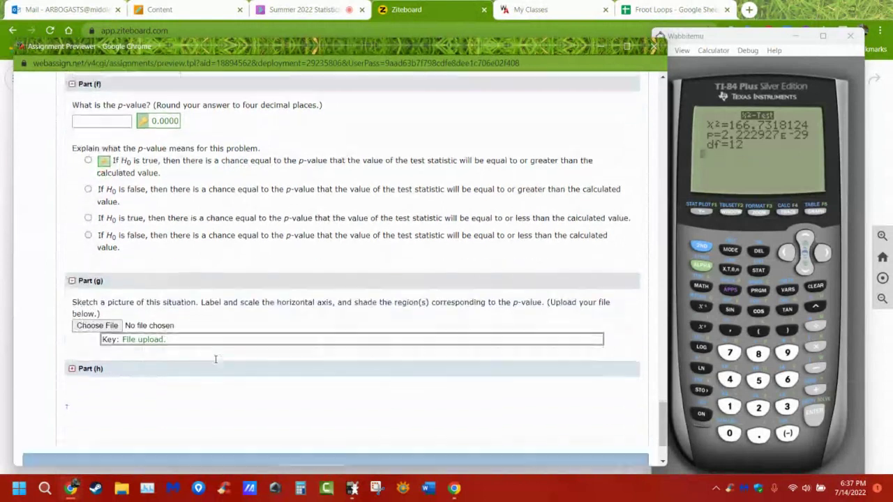
left_click(110, 370)
scroll(233, 361, "down", 2)
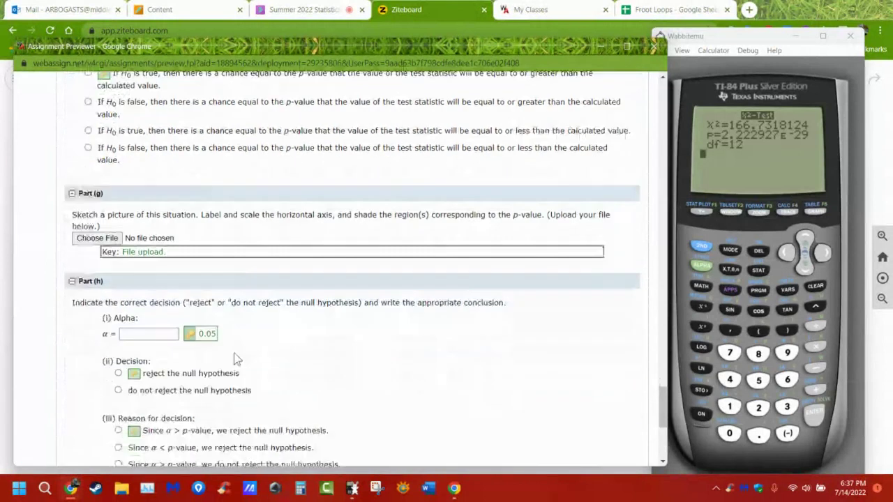
scroll(219, 318, "down", 1)
Return to question 4's problem statement and highlight the 5% significance level.
scroll(388, 200, "up", 8)
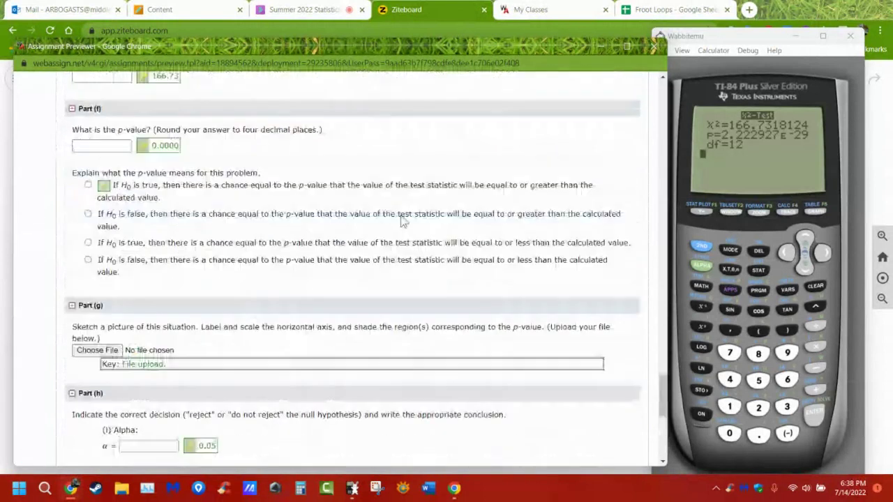
scroll(388, 200, "up", 4)
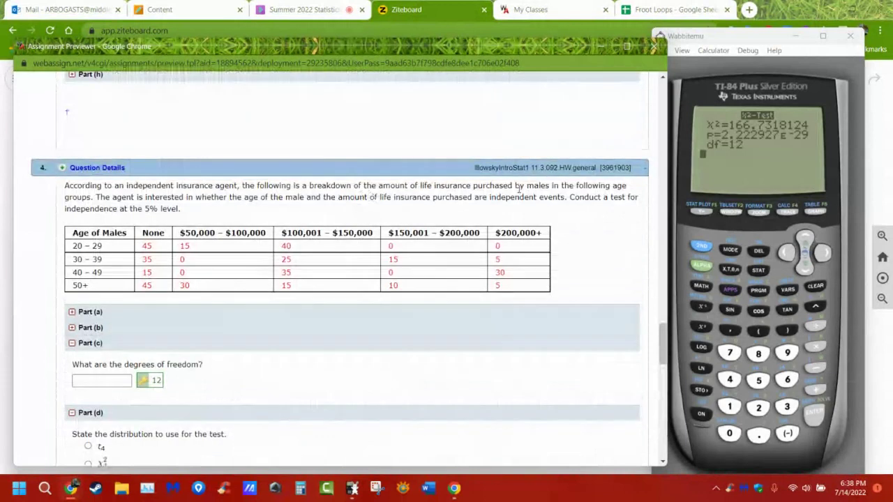
left_click_drag(130, 213, 180, 213)
Collapse part (g) of question 4 and highlight the sufficient-evidence conclusion in part (h).
scroll(261, 295, "down", 7)
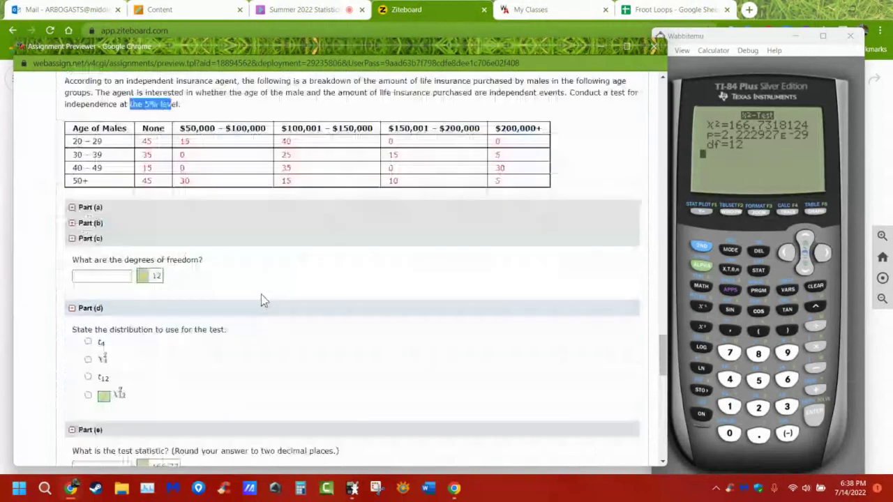
scroll(163, 279, "down", 1)
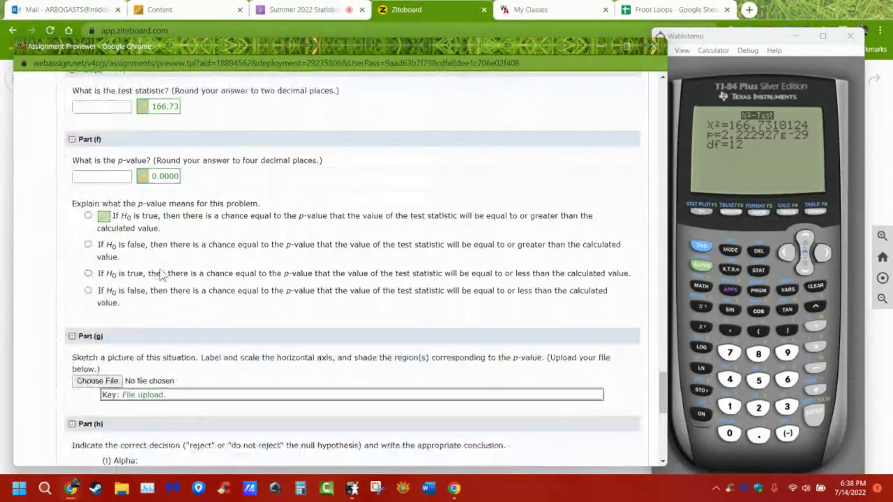
scroll(135, 358, "down", 2)
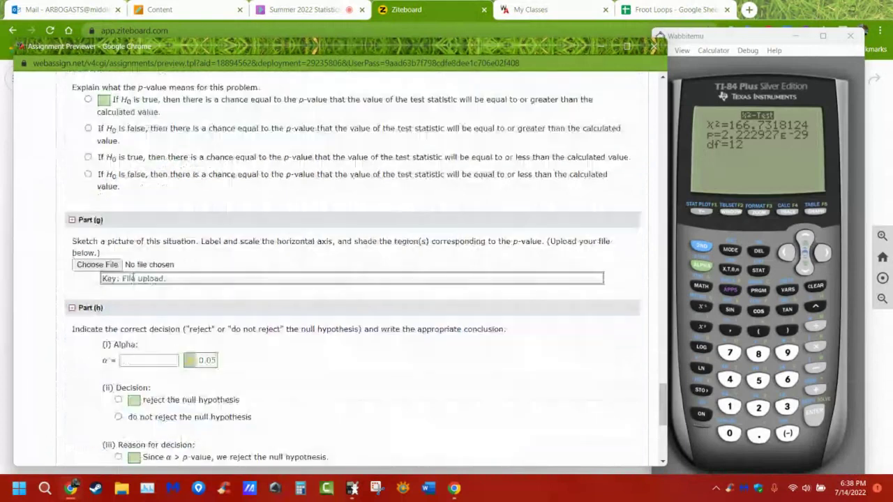
left_click(87, 225)
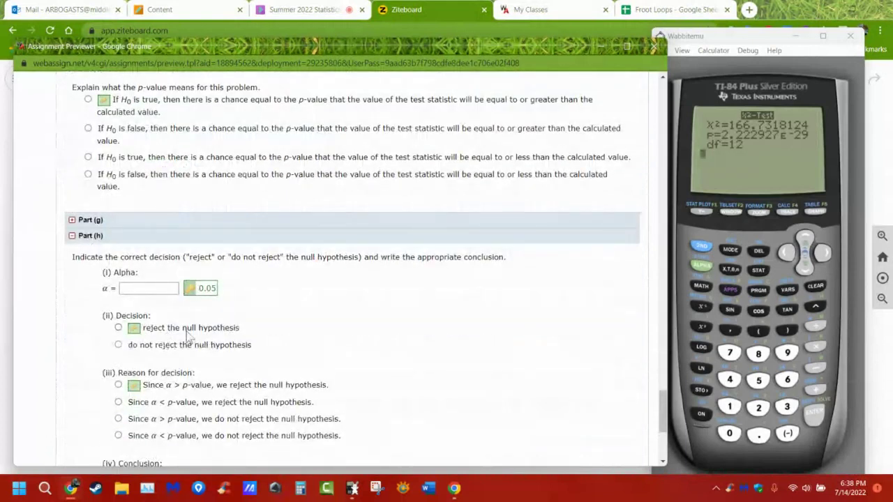
scroll(183, 384, "down", 1)
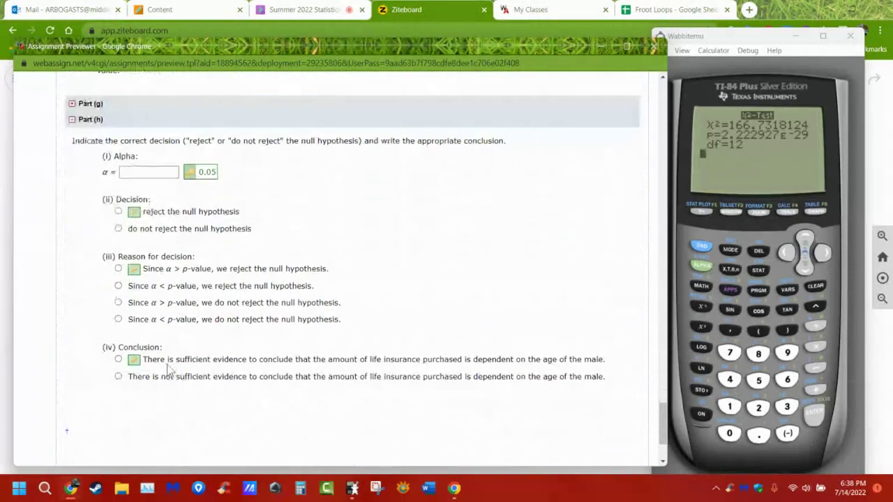
left_click_drag(167, 365, 356, 361)
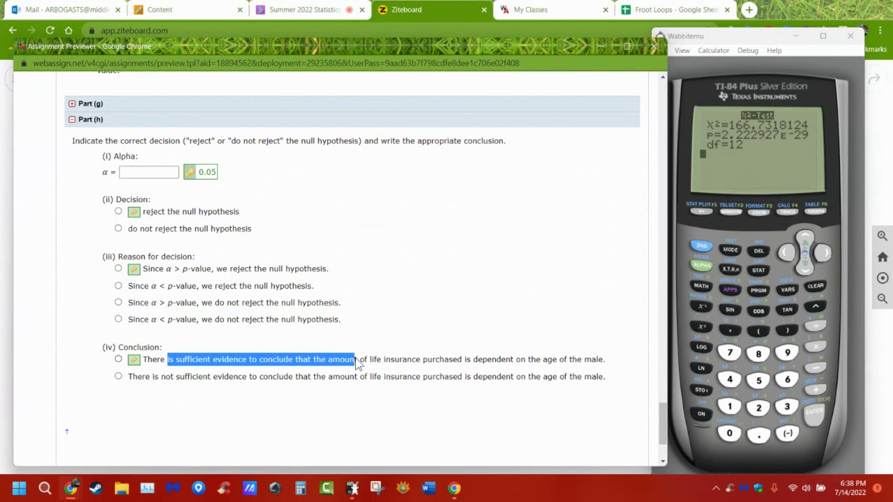
Go back to question 2 and highlight the evenly distributed condition in its problem statement.
scroll(594, 384, "down", 2)
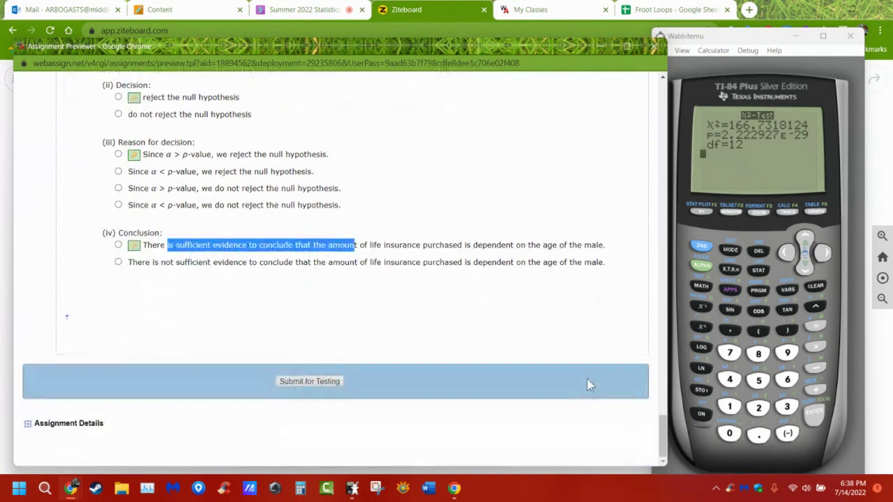
scroll(588, 385, "up", 9)
scroll(588, 385, "up", 10)
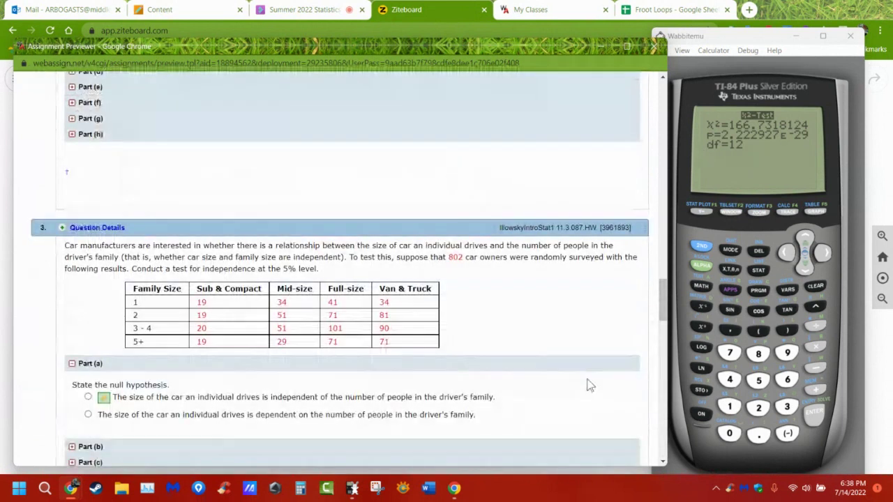
scroll(563, 378, "up", 1)
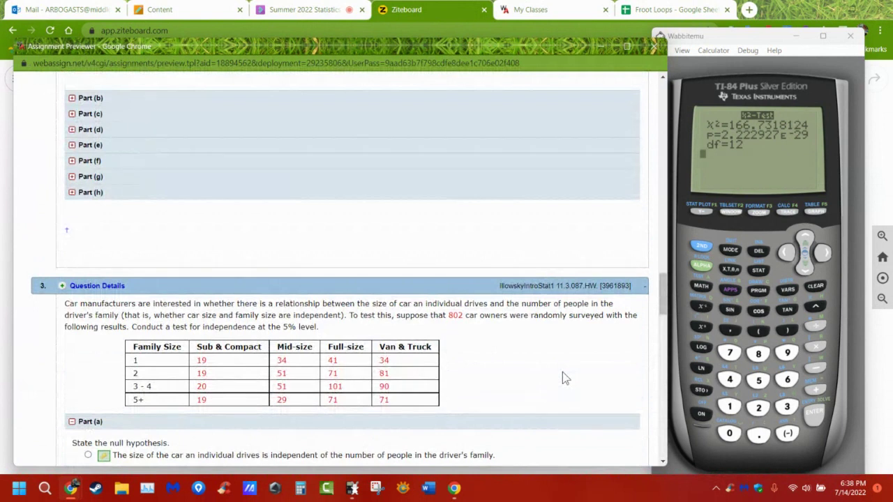
scroll(562, 372, "up", 4)
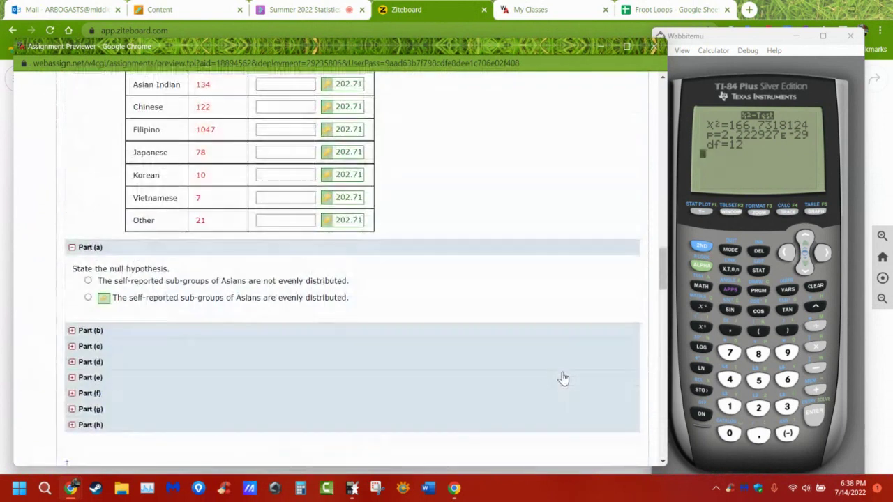
scroll(562, 379, "up", 3)
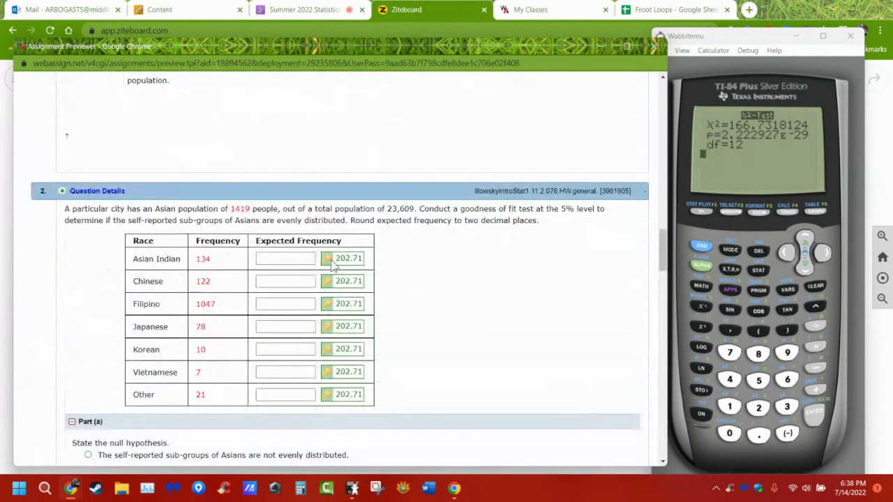
left_click_drag(256, 222, 364, 233)
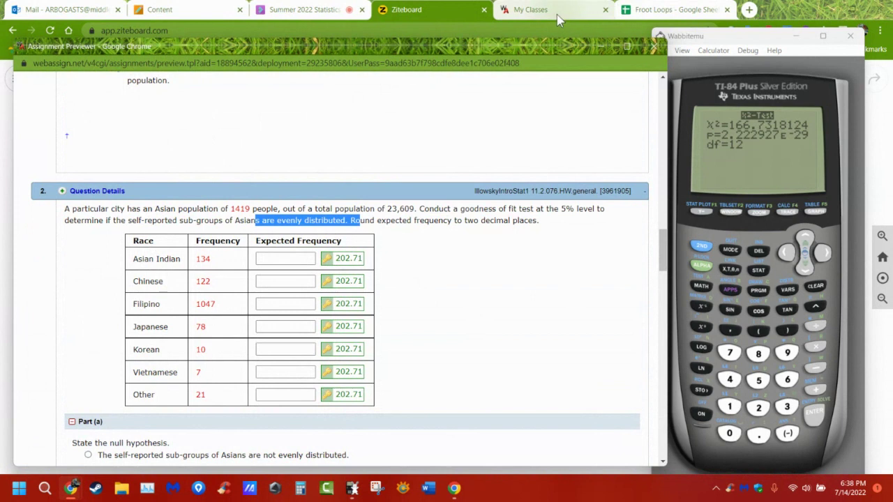
Switch to the Ziteboard whiteboard and clear everything drawn on it.
left_click(170, 21)
left_click(171, 13)
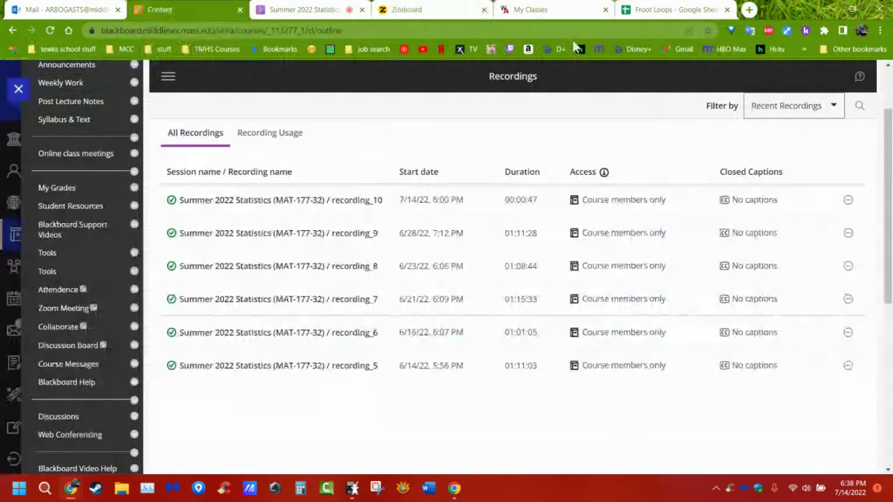
left_click(403, 9)
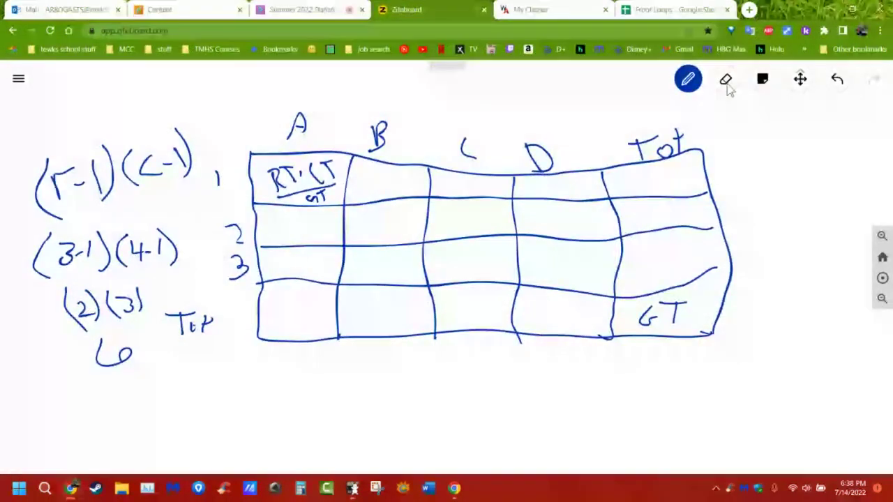
left_click(725, 80)
left_click(724, 114)
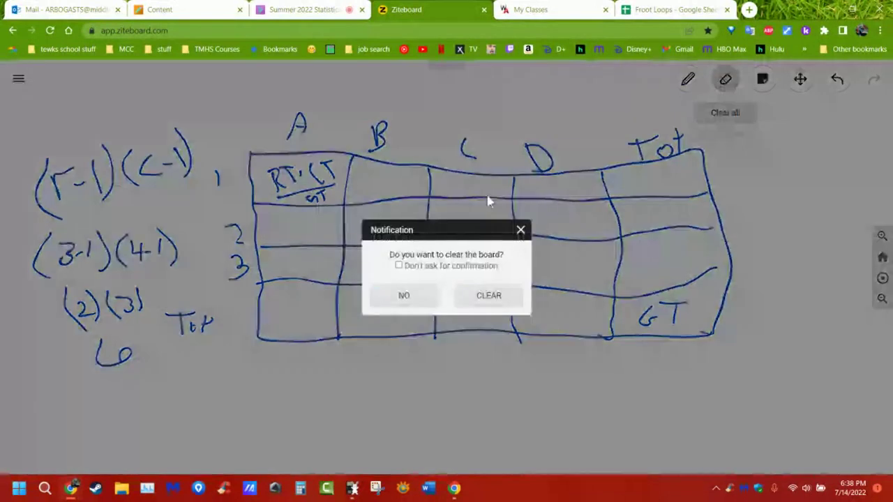
left_click(486, 299)
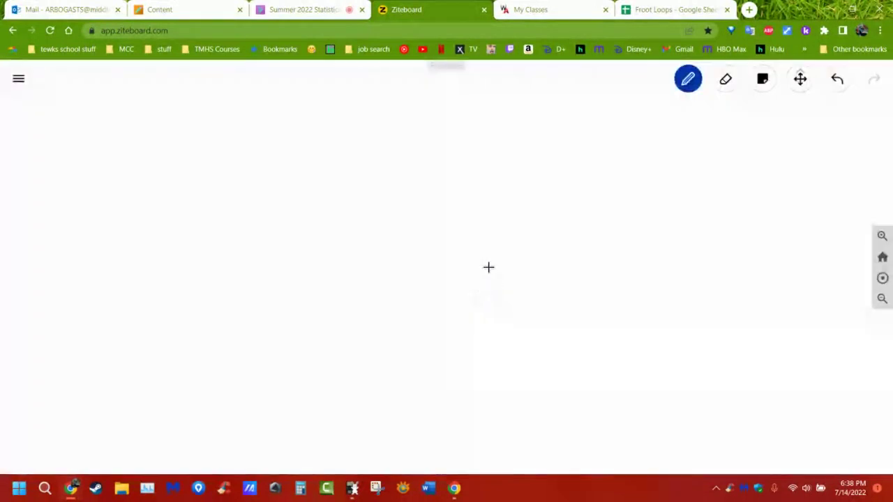
Add the text note "evenly distributed means all values are equal" to the whiteboard.
left_click(240, 188)
type("dvenly ")
type("d")
type("istri")
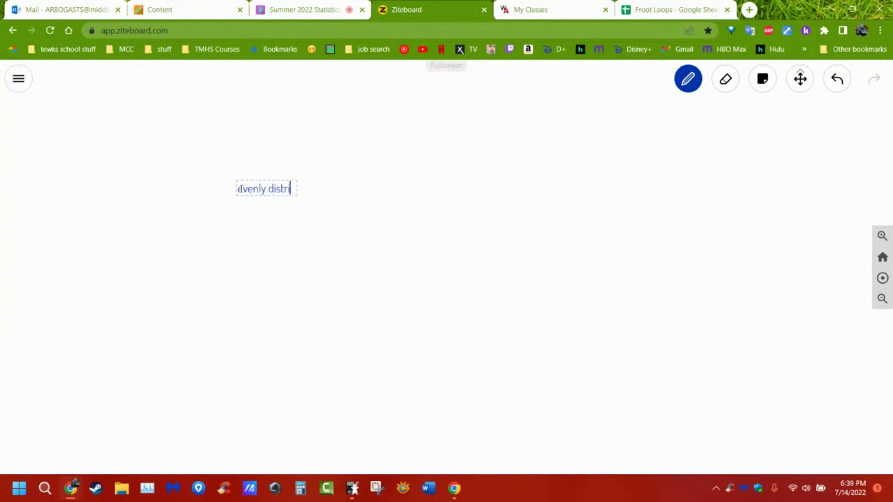
type("buted meand")
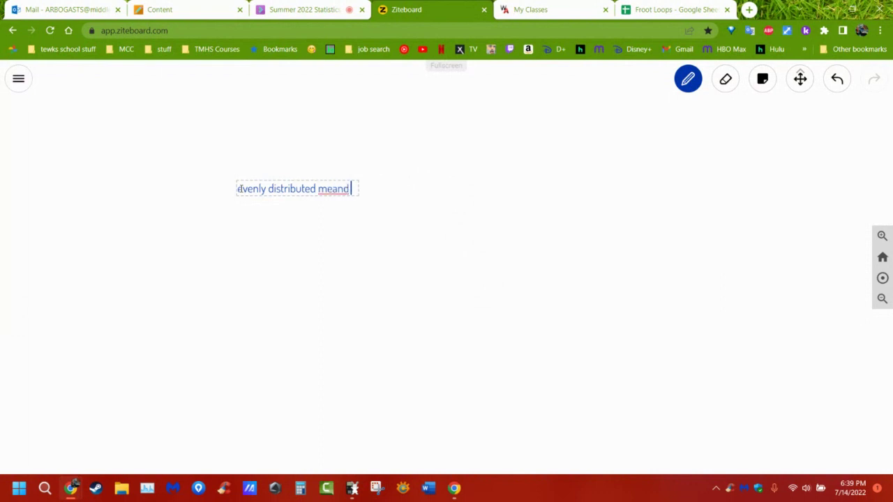
key("BackSpace")
type("s all values are e")
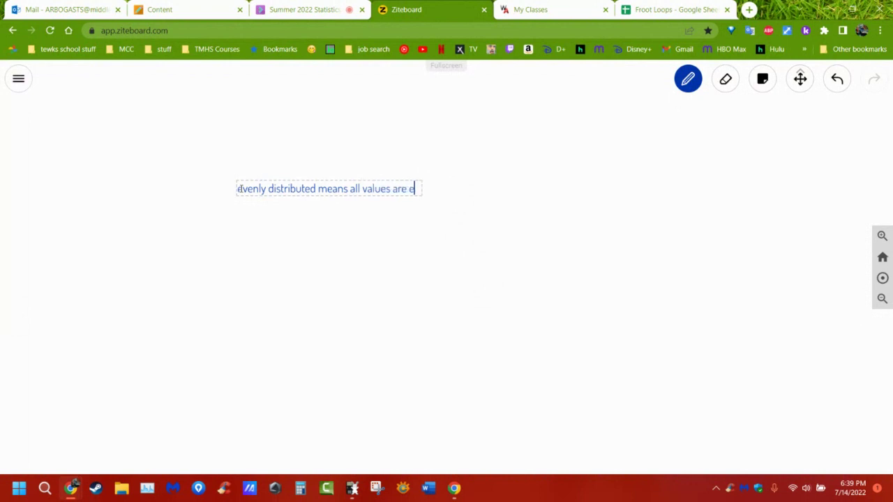
type("qual")
triple_click(356, 188)
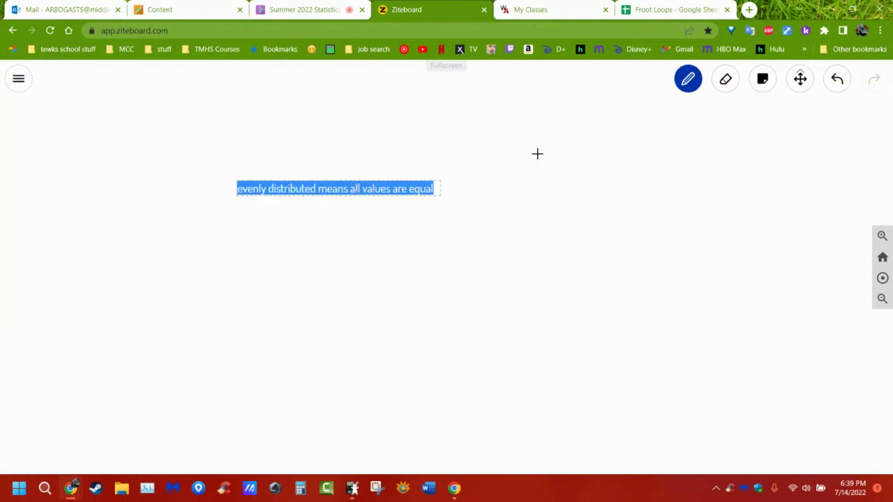
left_click(436, 197)
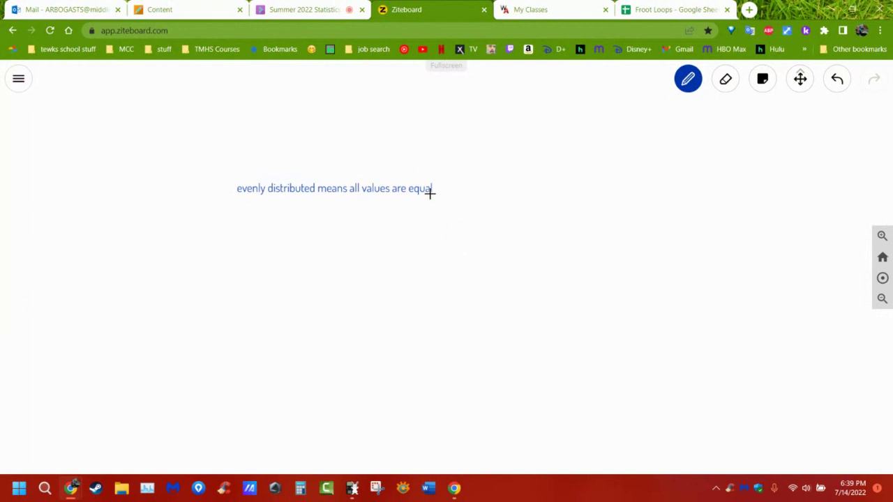
Zoom in on the whiteboard so the evenly distributed note appears larger.
left_click(882, 237)
left_click(882, 238)
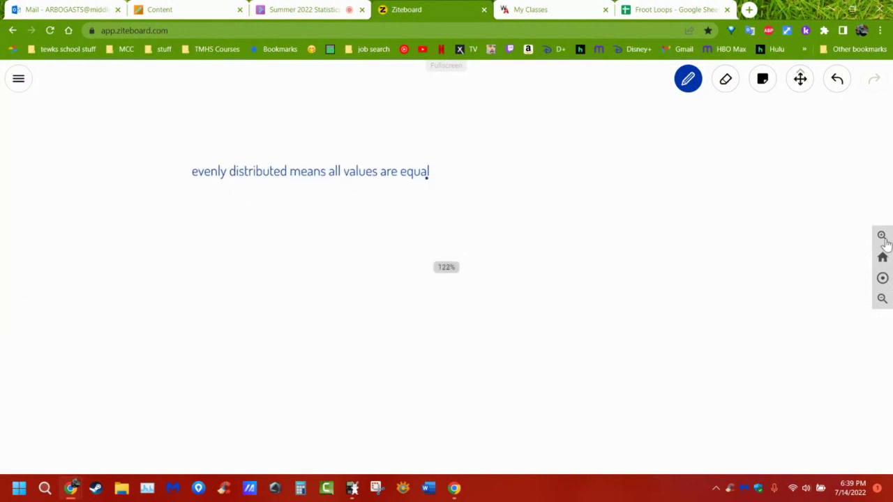
left_click(882, 237)
left_click(882, 237)
left_click(882, 237)
left_click(882, 237)
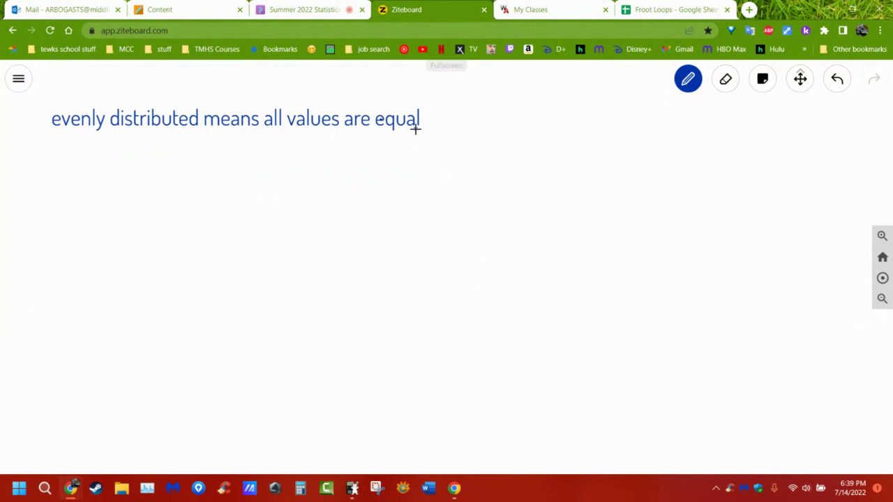
left_click_drag(415, 129, 484, 182)
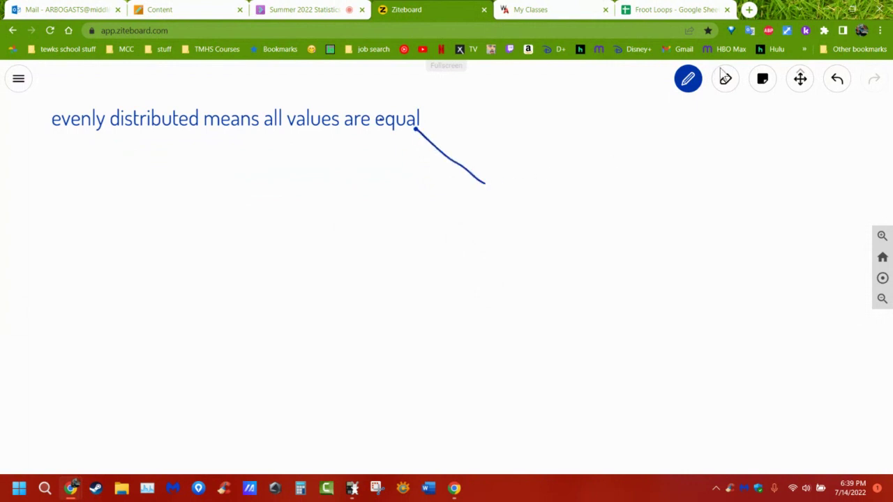
left_click(839, 80)
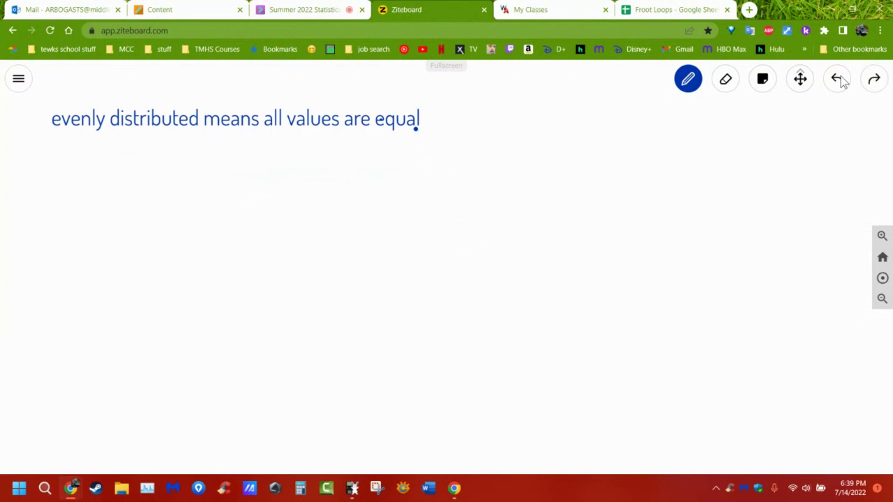
left_click(800, 83)
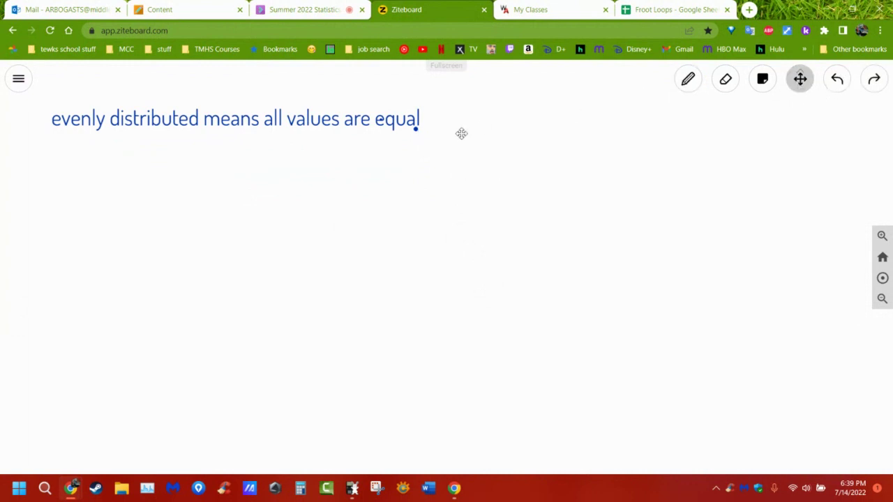
key("p")
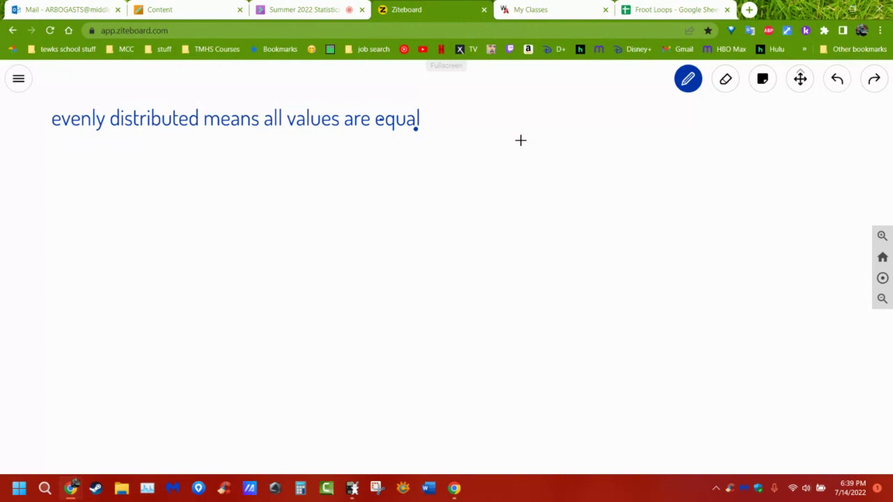
Add the expected-frequency formula "n * 1/#groups" as text below the evenly distributed note.
left_click(285, 200)
type("1/#groups")
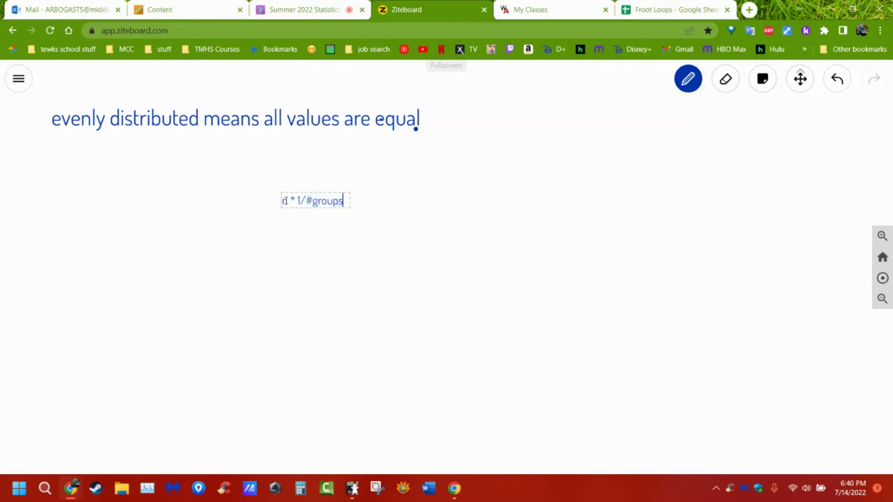
Finish the formula text and enlarge the whiteboard so the evenly distributed note and the formula both show.
left_click(344, 282)
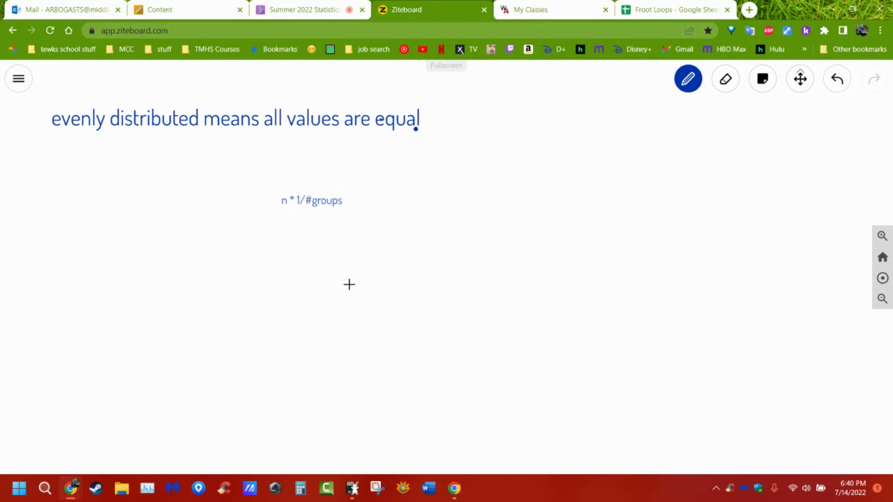
left_click(881, 236)
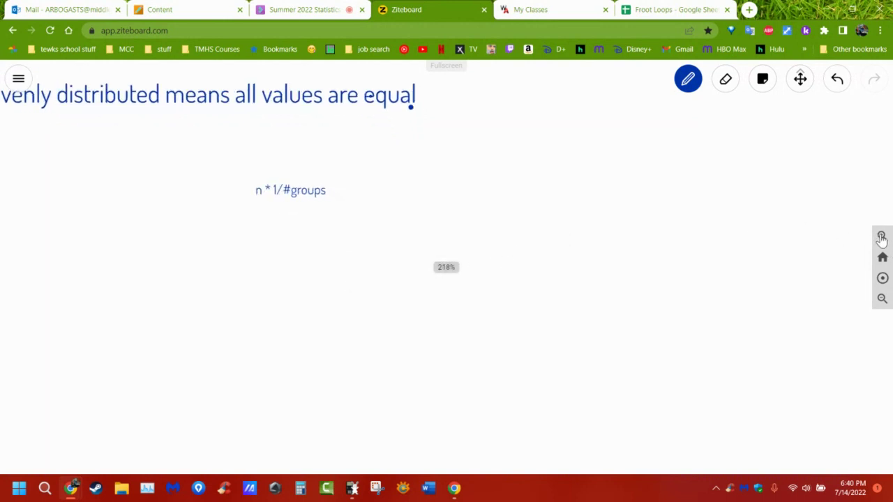
left_click(882, 236)
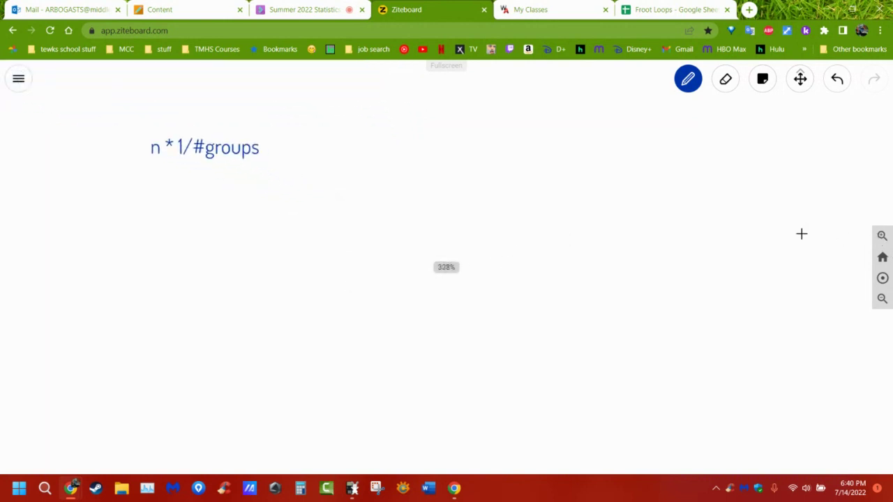
left_click(800, 78)
left_click_drag(298, 238, 656, 369)
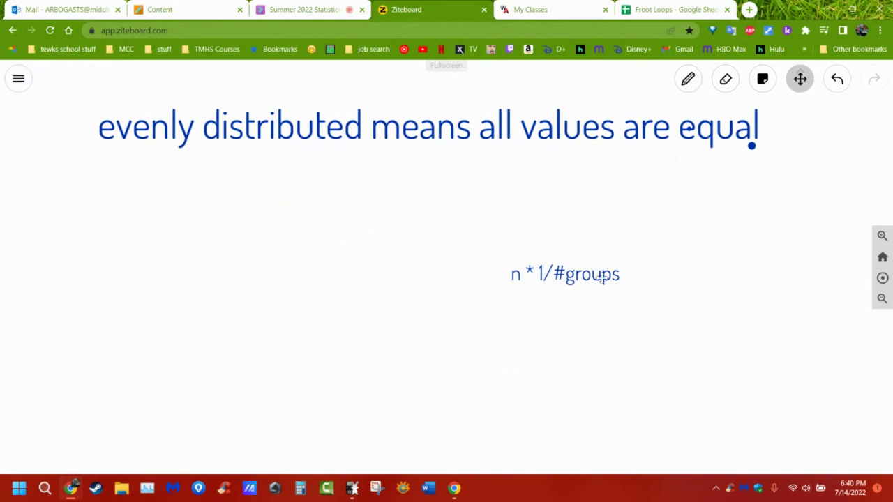
Switch to the Collaborate class session, show the attendees list and dismiss the raised-hand notification.
mouse_move(453, 490)
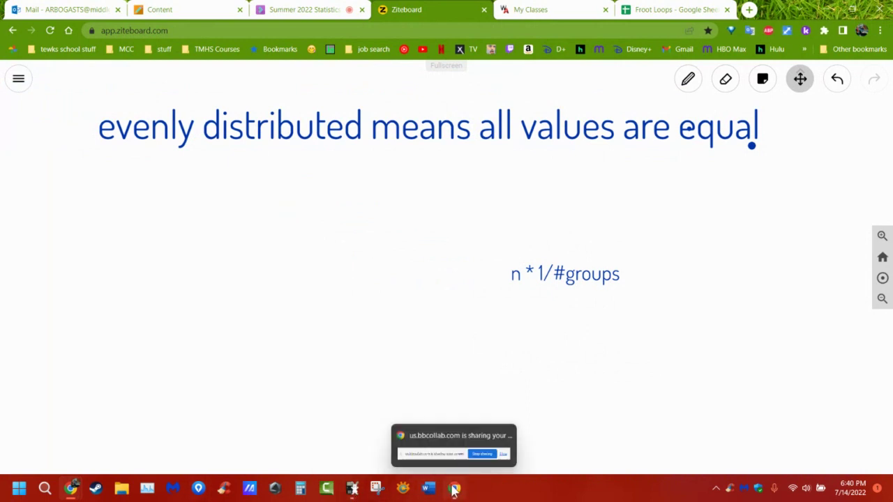
mouse_move(70, 488)
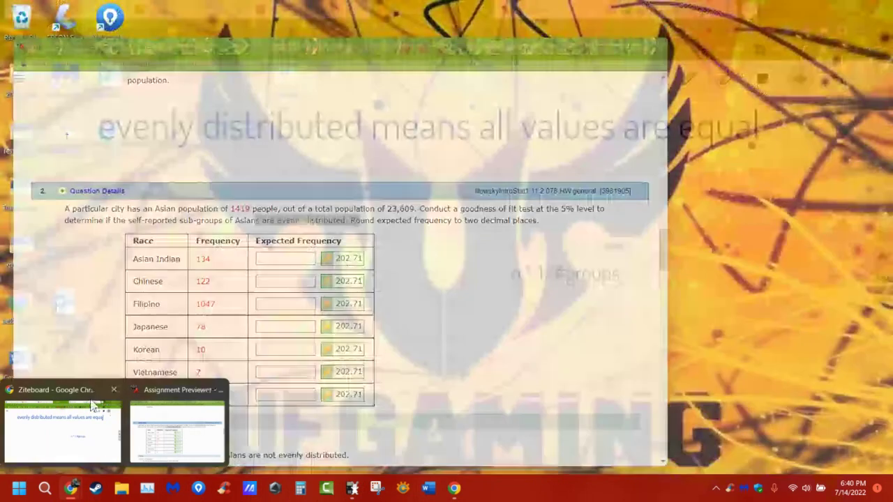
left_click(95, 404)
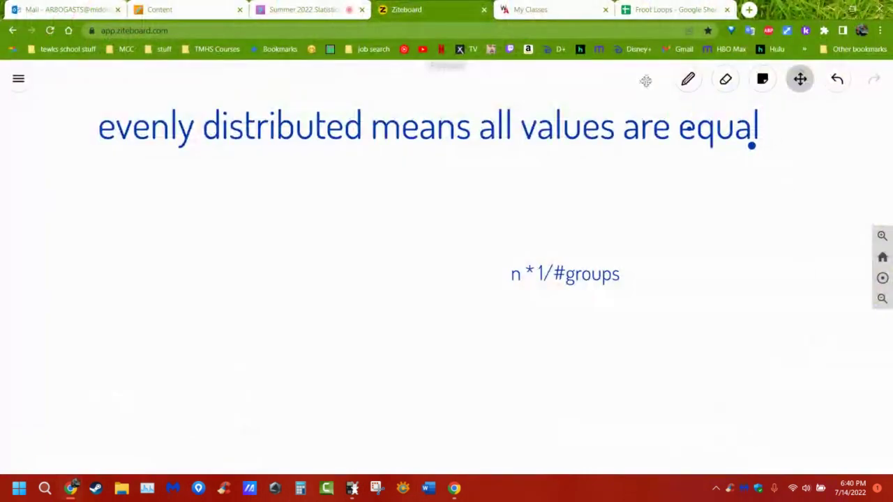
left_click(286, 11)
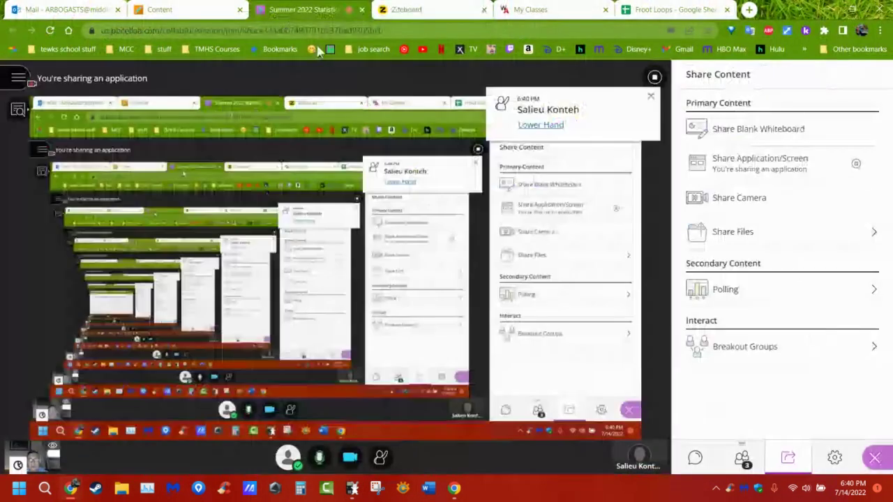
left_click(742, 459)
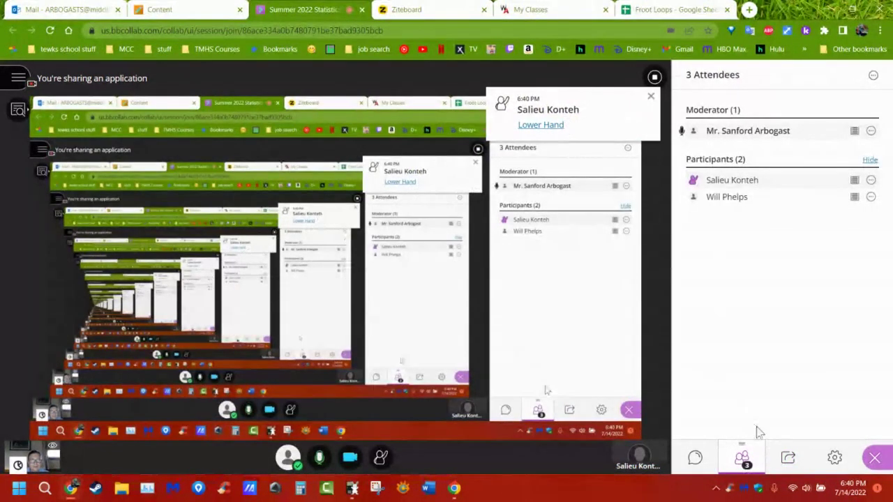
left_click(650, 97)
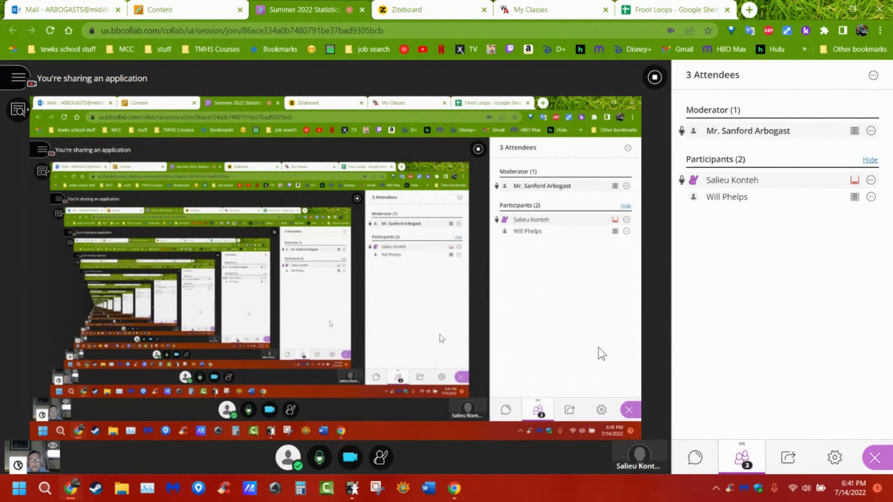
Open the email "MAT 177 - Section 32 - Question about Final Project" in the mail inbox and enlarge it for reading.
left_click(59, 9)
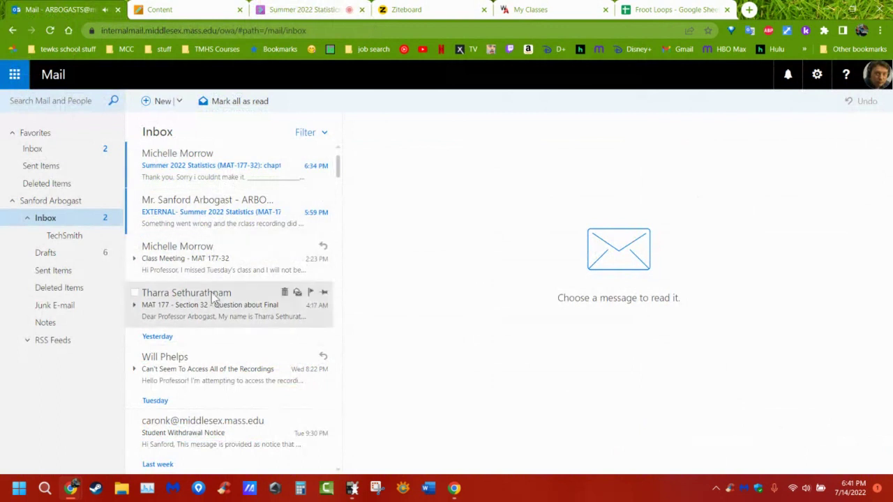
left_click(220, 315)
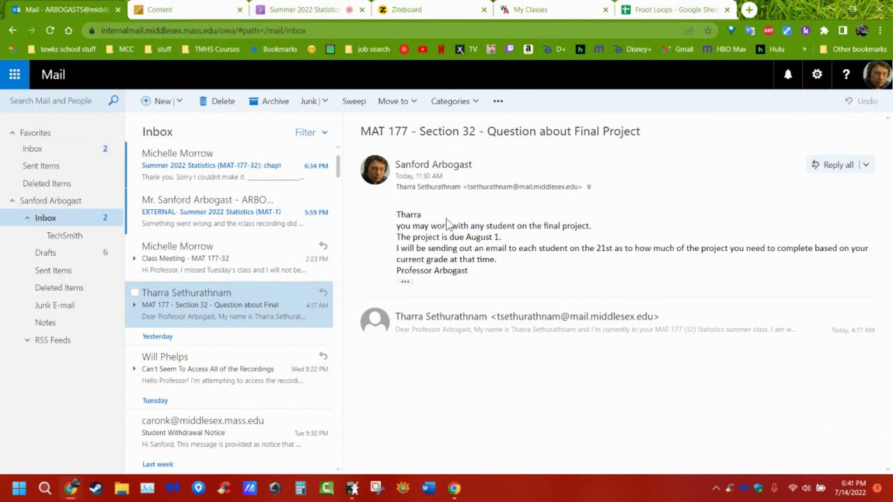
key("ctrl+plus")
key("ctrl+plus")
key("ctrl+plus")
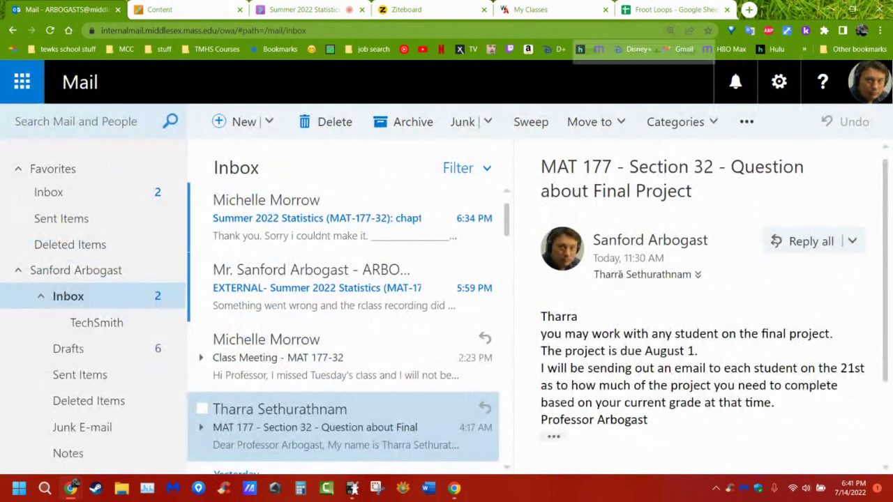
Return the mail page zoom to 100%.
key("ctrl+minus")
key("ctrl+minus")
key("ctrl+minus")
key("ctrl+minus")
key("ctrl+minus")
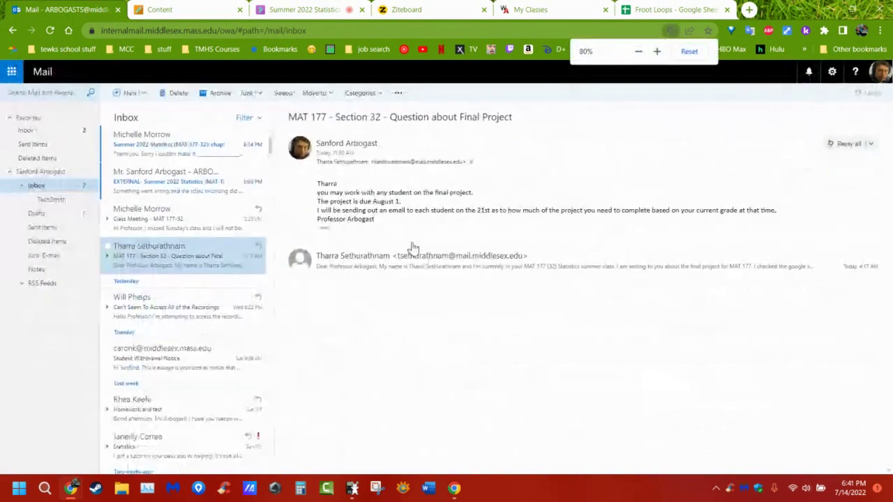
left_click(689, 51)
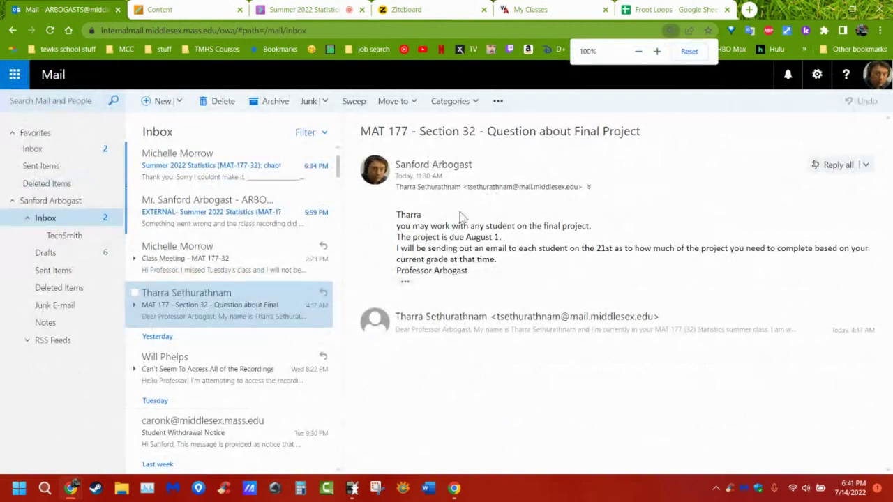
Open the Class Syllabus from the Blackboard course's Syllabus & Text page, then close the document.
left_click(301, 14)
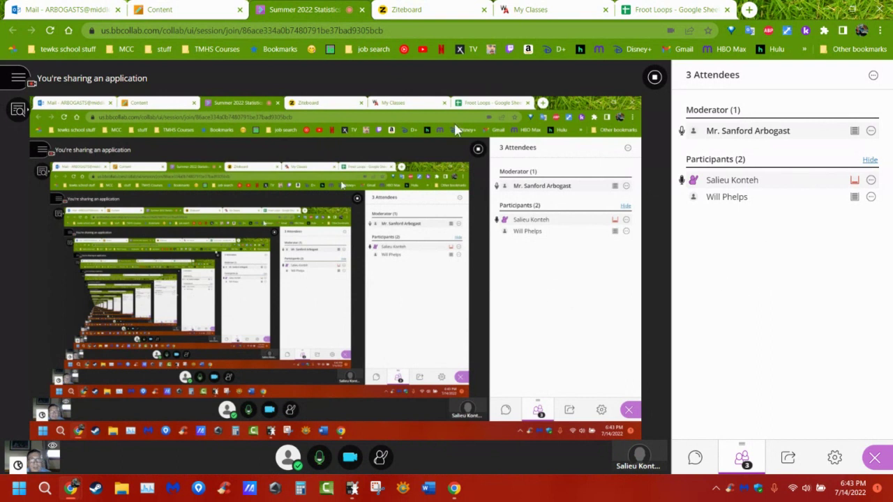
left_click(176, 11)
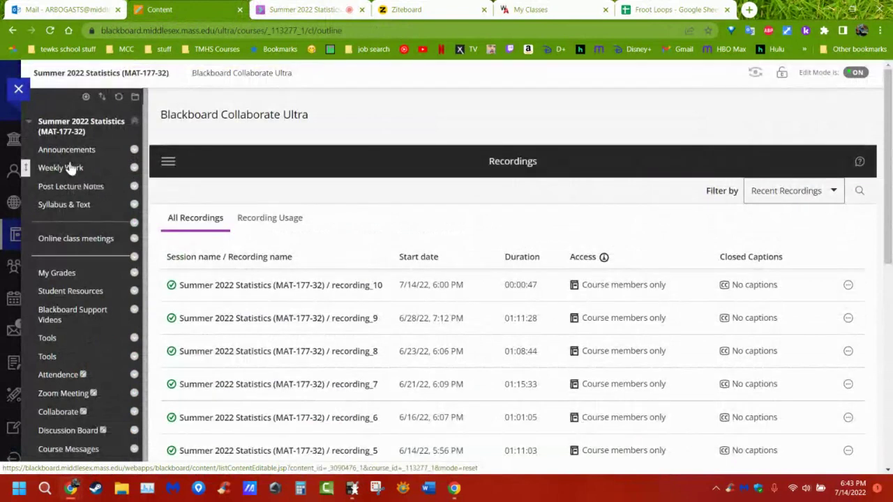
left_click(73, 209)
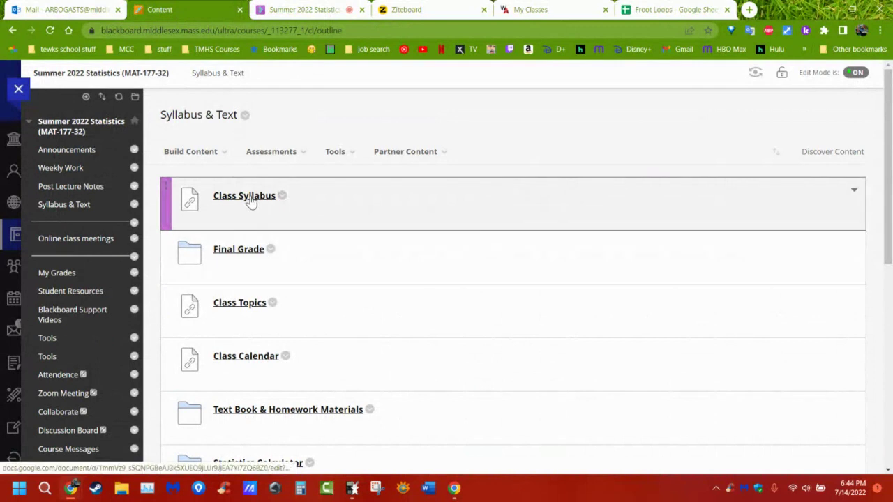
left_click(251, 203)
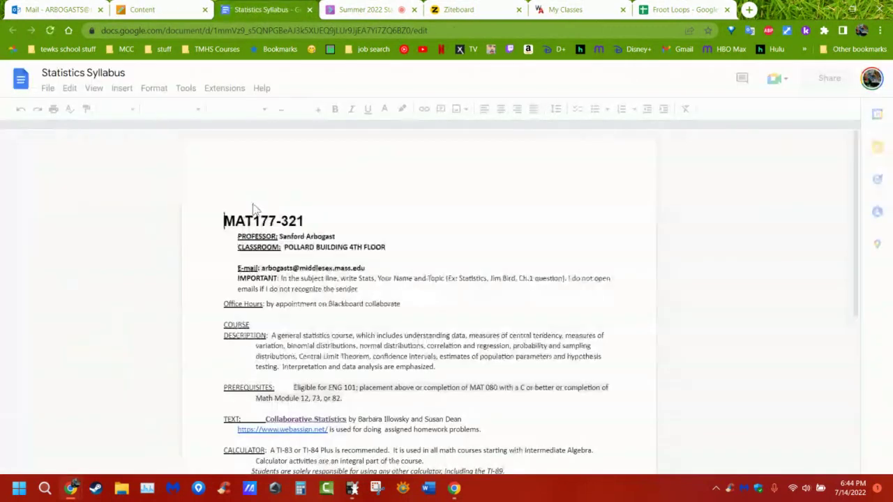
left_click(309, 9)
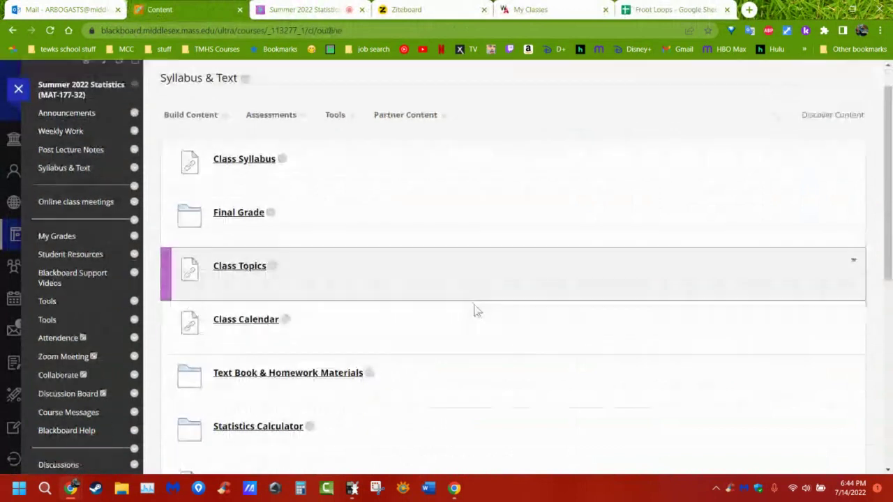
Open the Class Calendar and check the July entries for Chapter 13 and the Final Project.
scroll(419, 328, "down", 1)
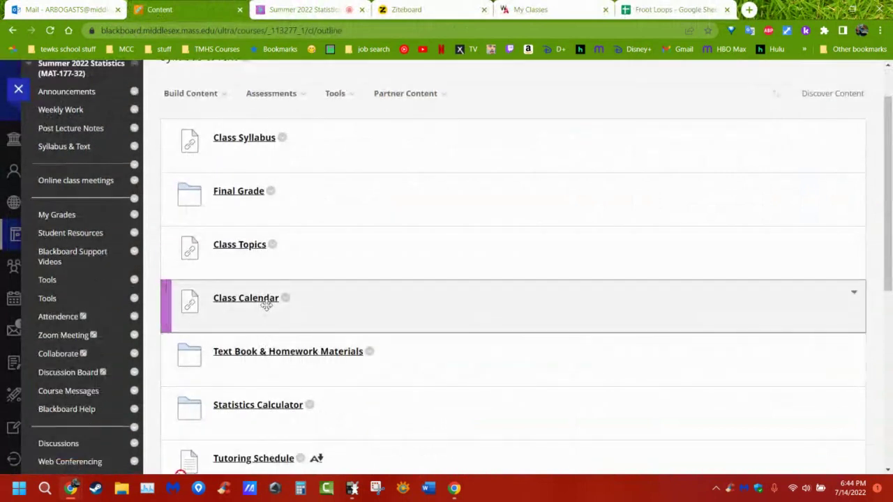
left_click(243, 299)
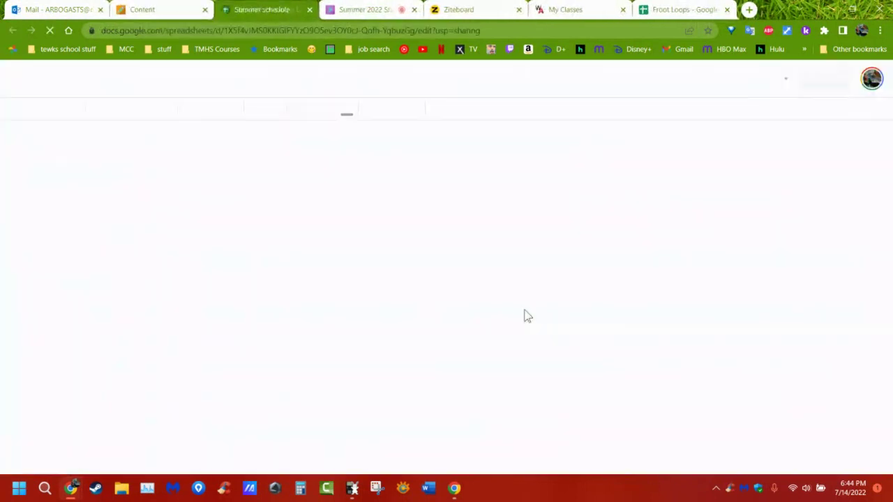
scroll(332, 345, "down", 3)
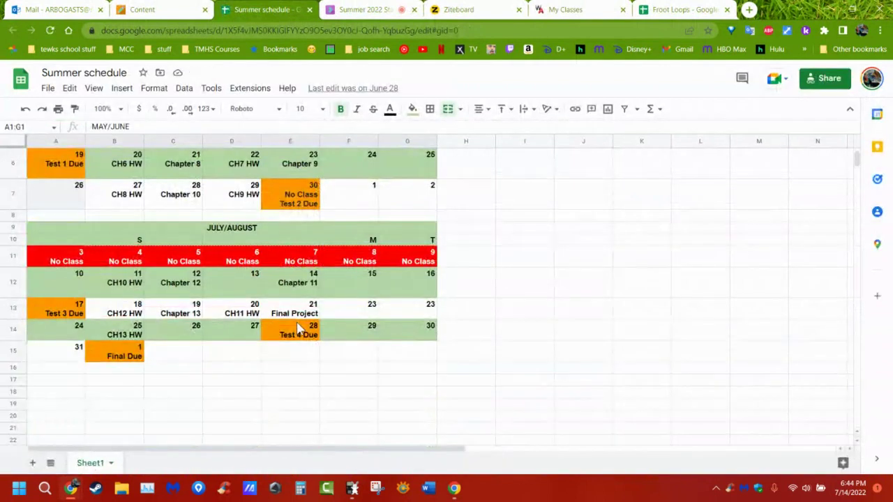
left_click(298, 301)
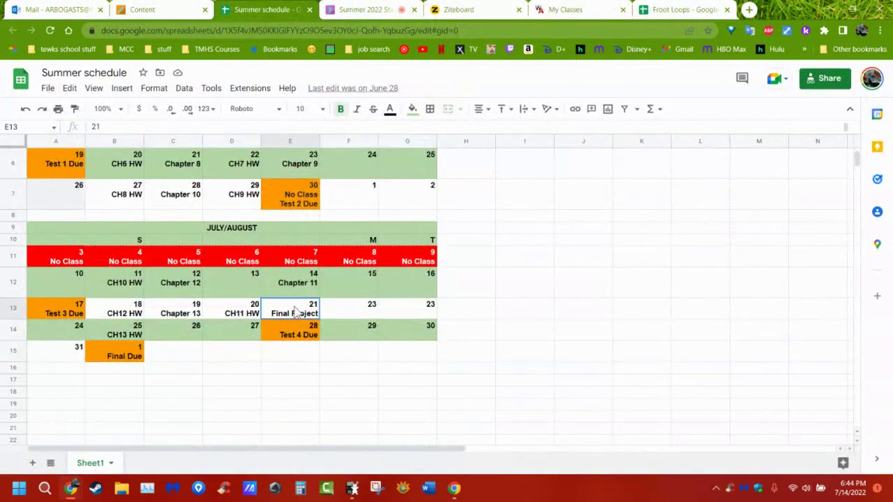
left_click(187, 322)
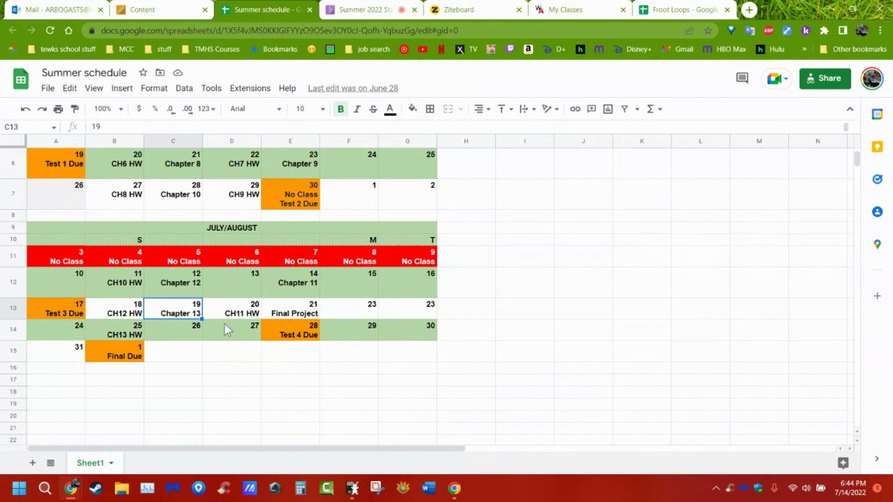
left_click(302, 312)
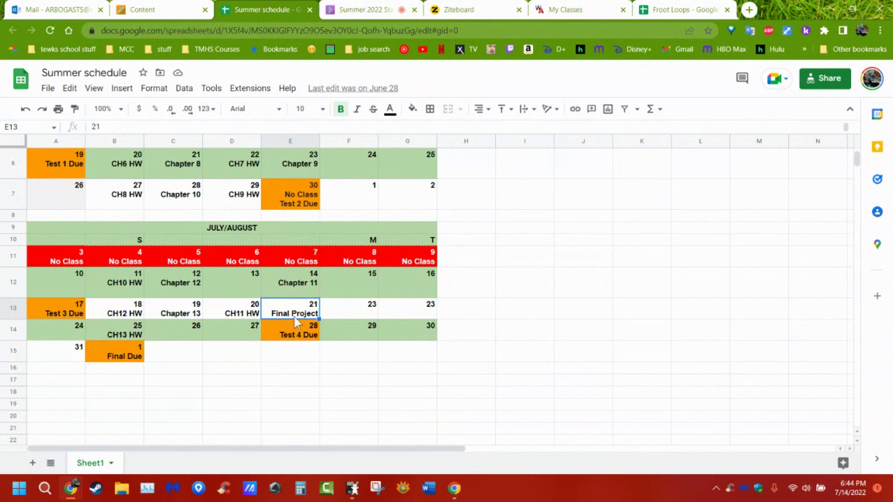
Switch to WebAssign and open the roster of current students for MAT177, section 32.
left_click(564, 11)
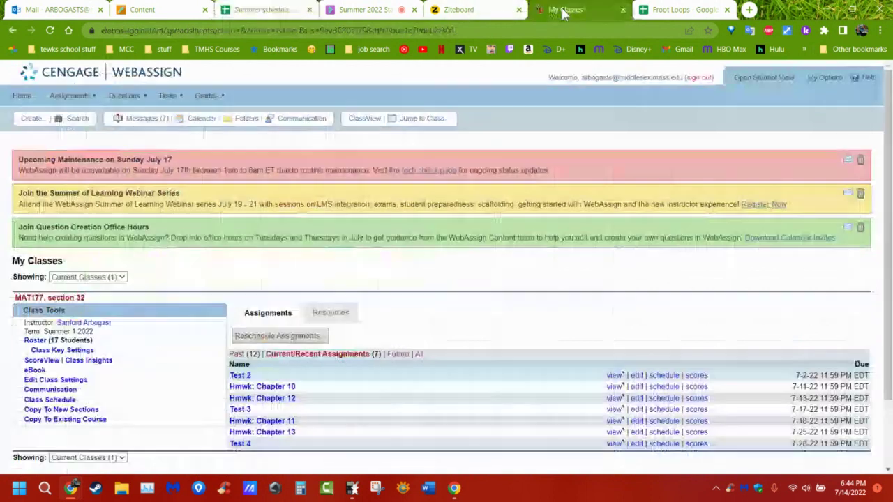
left_click(35, 341)
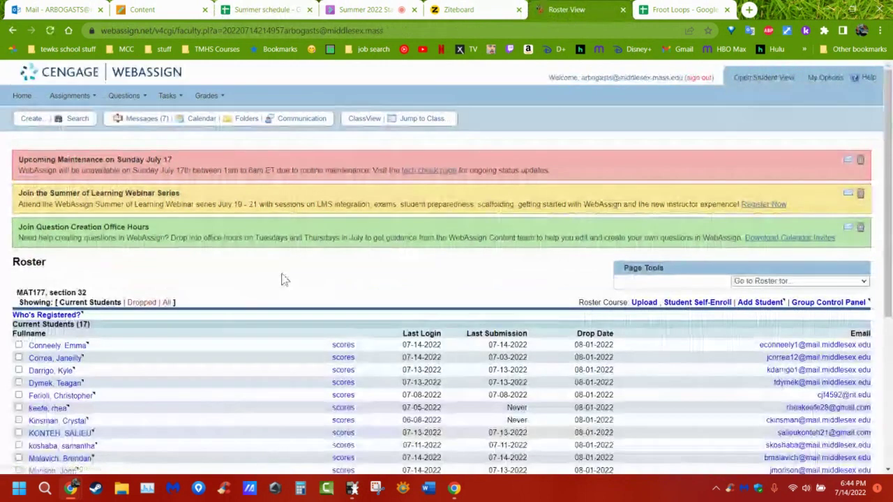
scroll(282, 279, "down", 1)
scroll(282, 279, "down", 1)
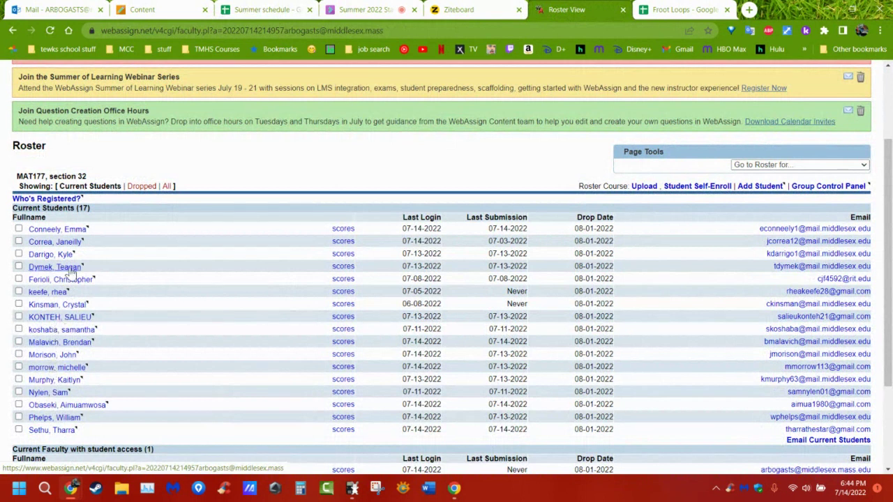
View the participating student's account details from the roster, highlight the e-mail address and close the details window.
left_click(60, 317)
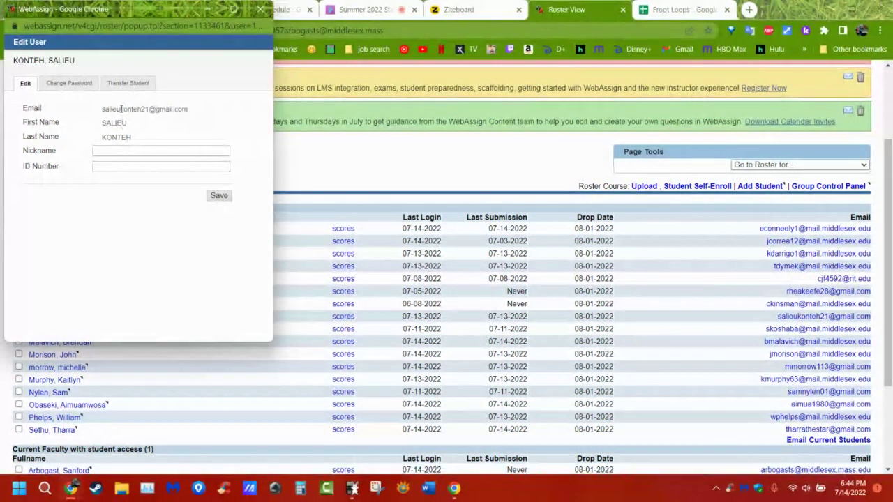
triple_click(121, 109)
left_click(262, 10)
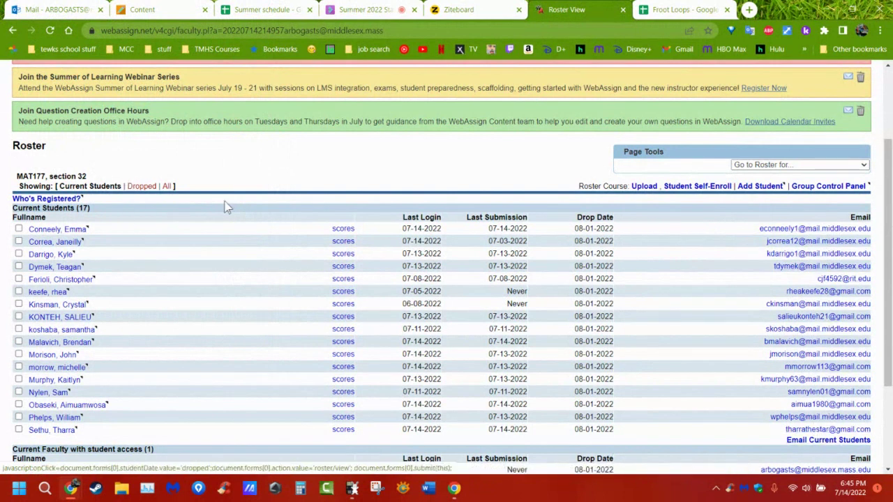
scroll(230, 210, "up", 3)
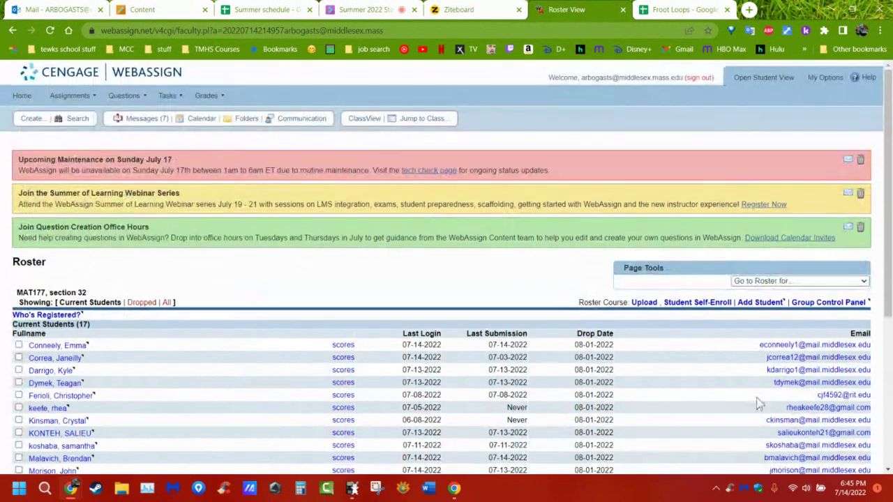
scroll(763, 396, "down", 3)
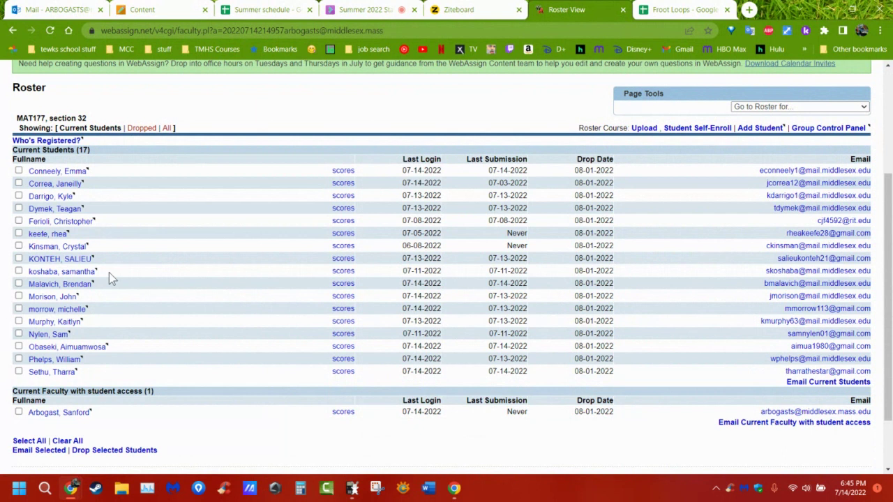
left_click(354, 10)
left_click(177, 13)
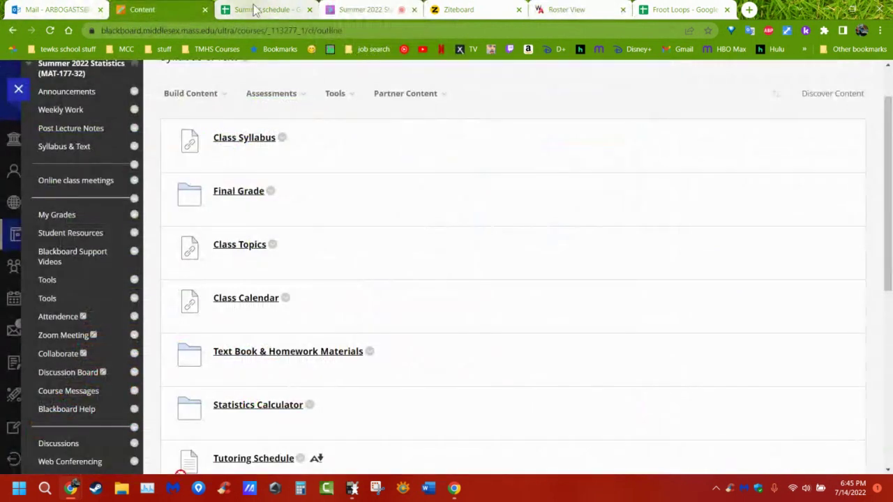
left_click(592, 11)
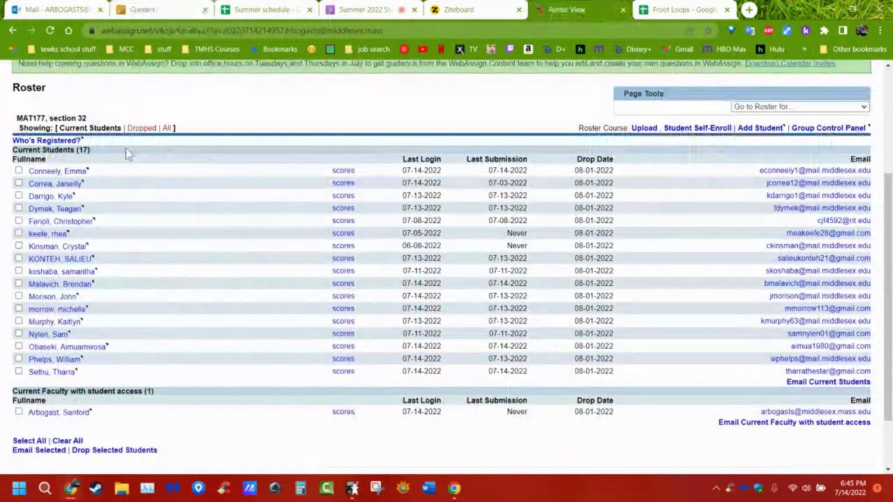
Switch to the Summer schedule spreadsheet and go over the July entries for CH11 HW, CH13 HW and Test 4 Due.
scroll(125, 153, "up", 5)
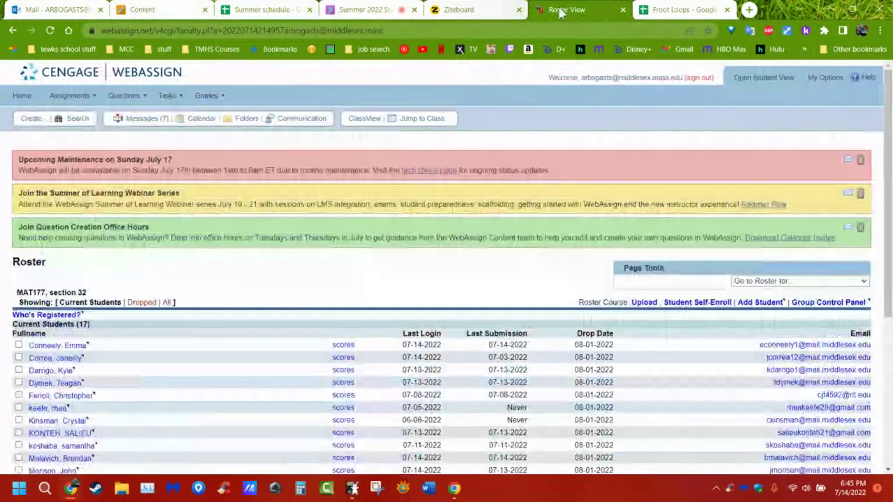
left_click(645, 10)
left_click(244, 11)
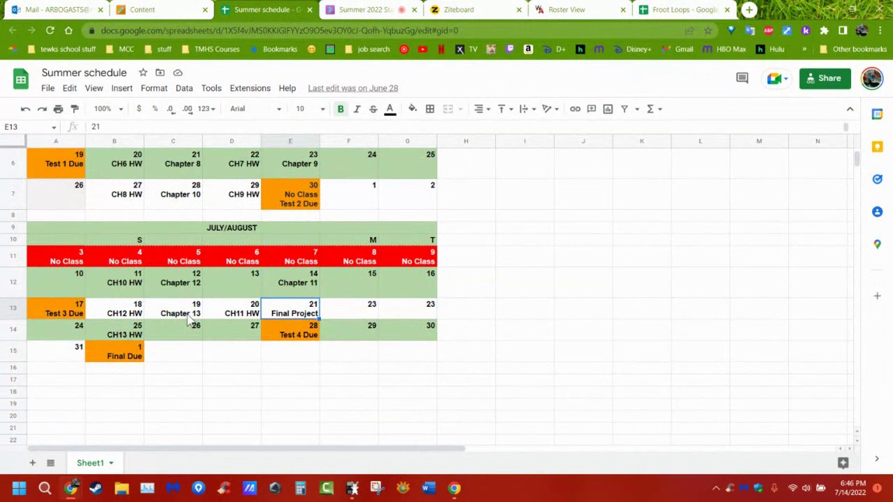
left_click(229, 316)
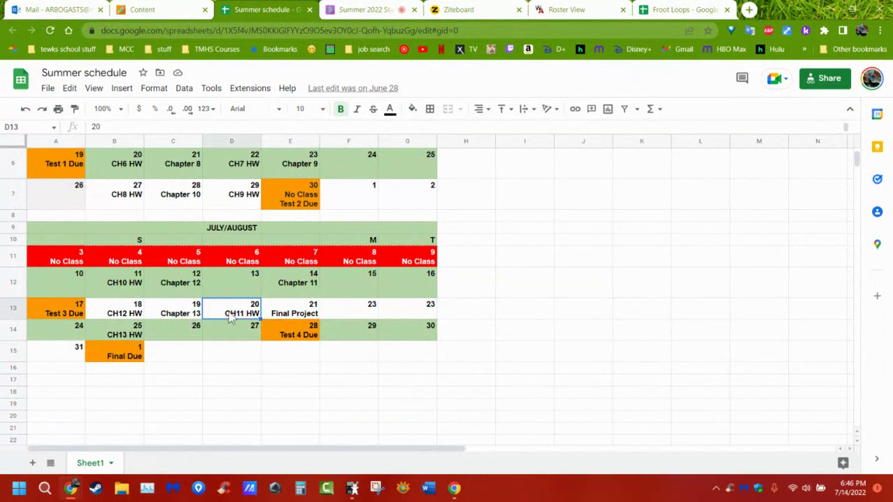
left_click(285, 331)
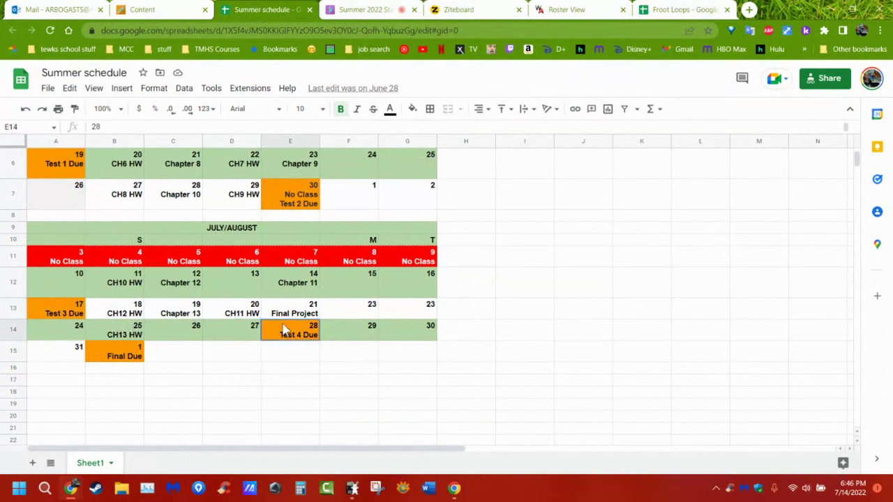
left_click(127, 337)
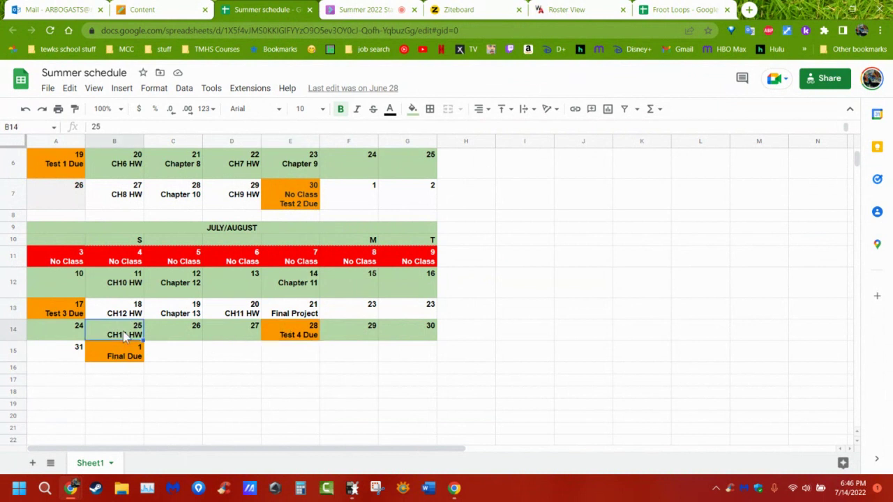
left_click(299, 332)
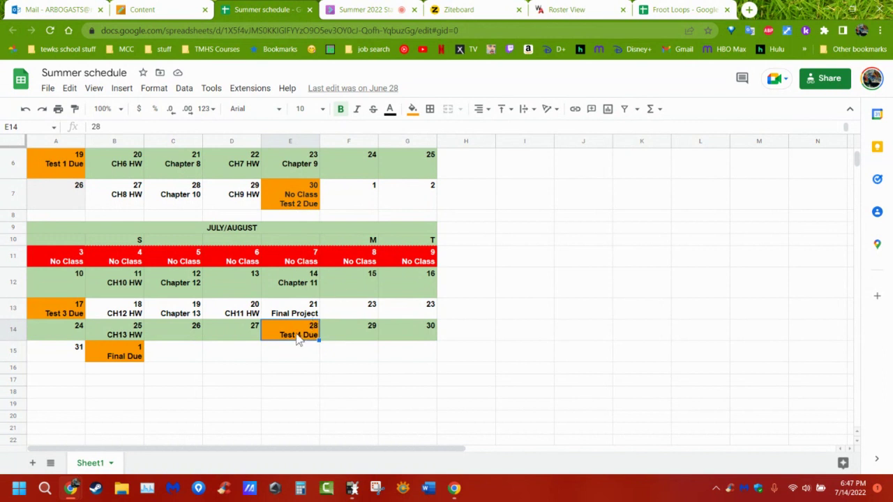
left_click(232, 309)
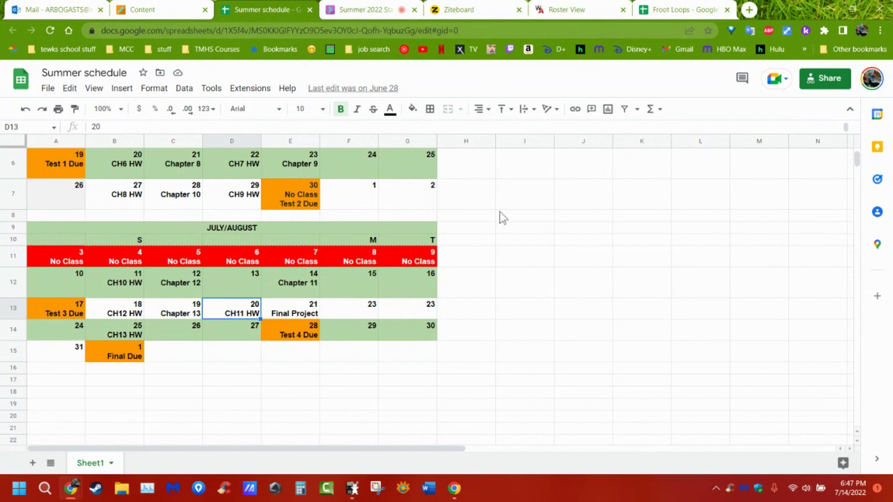
Point out the July 14 Chapter 11 and July 17 Test 3 Due entries in the schedule.
scroll(500, 216, "up", 2)
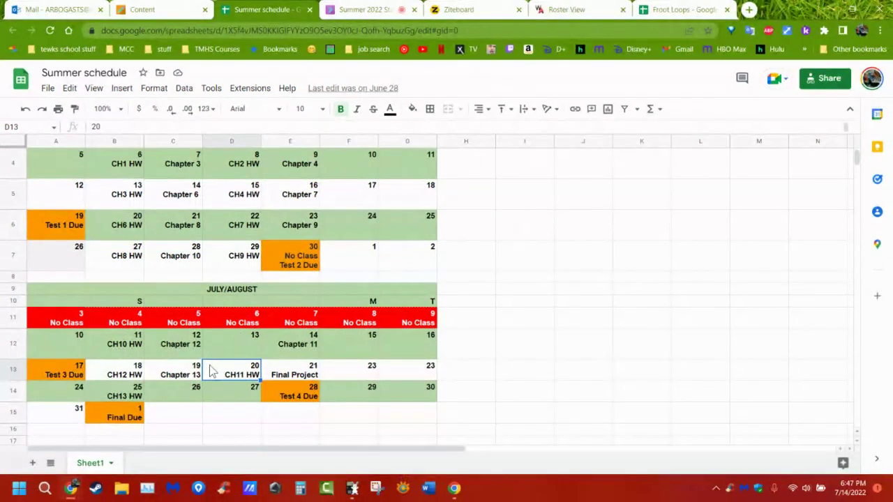
left_click(288, 344)
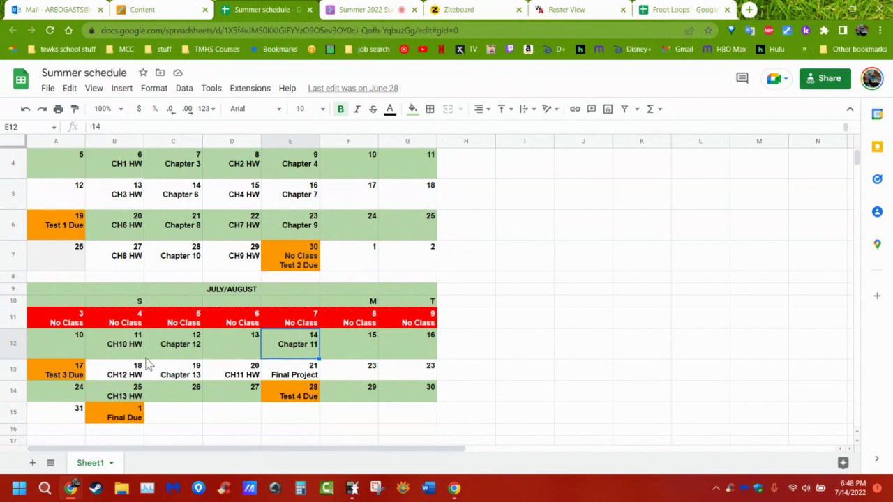
left_click(75, 377)
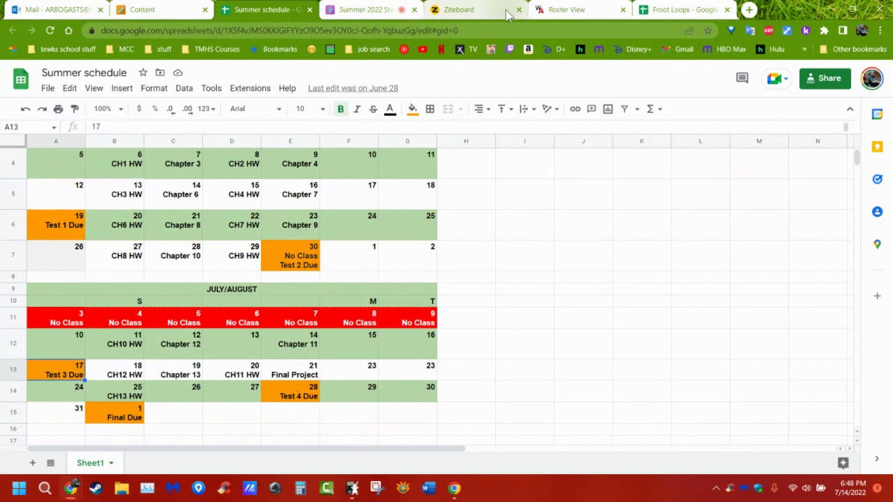
left_click(565, 10)
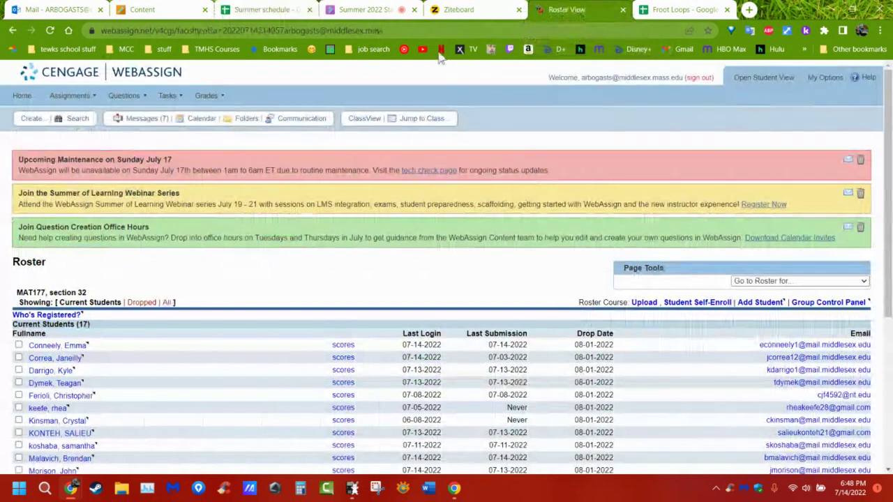
left_click(361, 15)
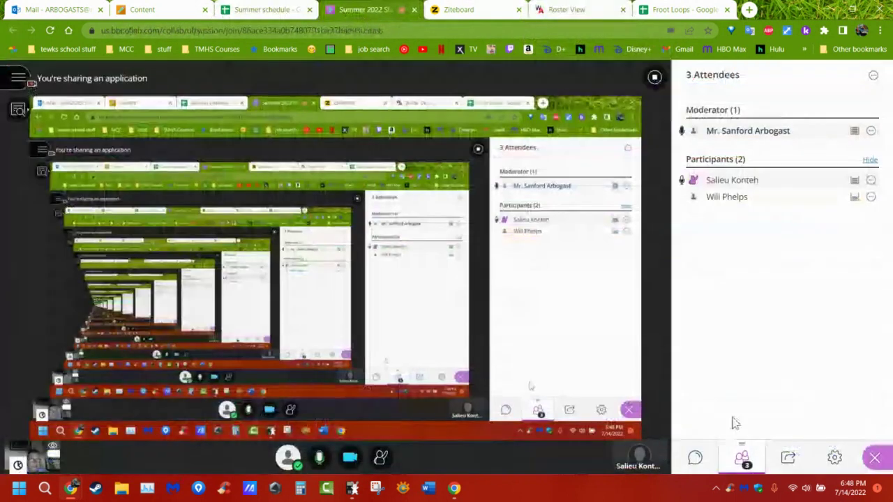
left_click(695, 457)
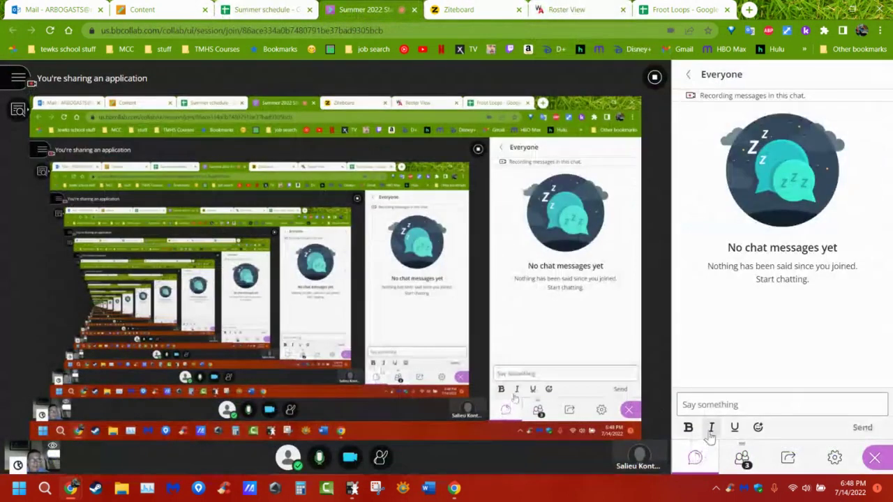
left_click(713, 405)
type("https://www.youtube.com/watch?v=GGs_s1rNfk0")
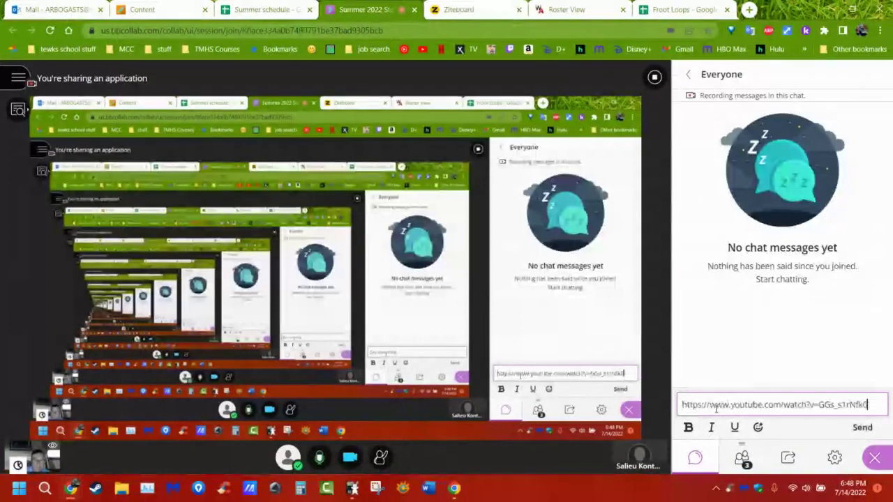
key("Return")
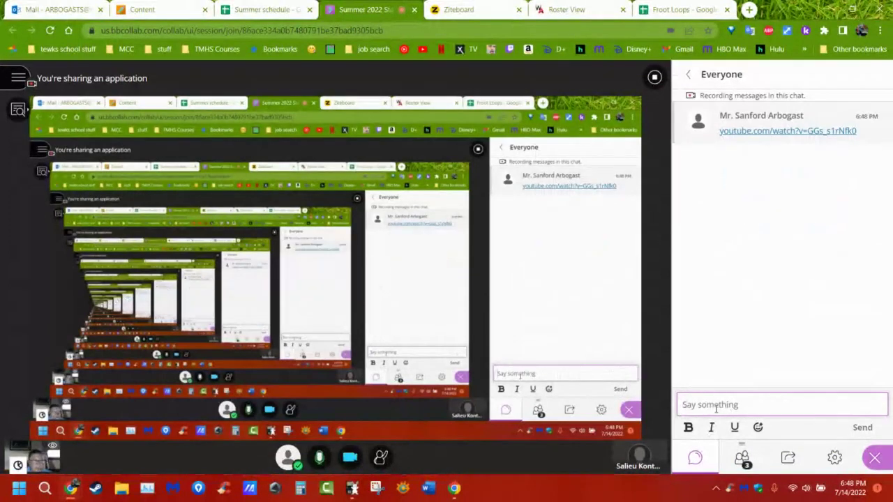
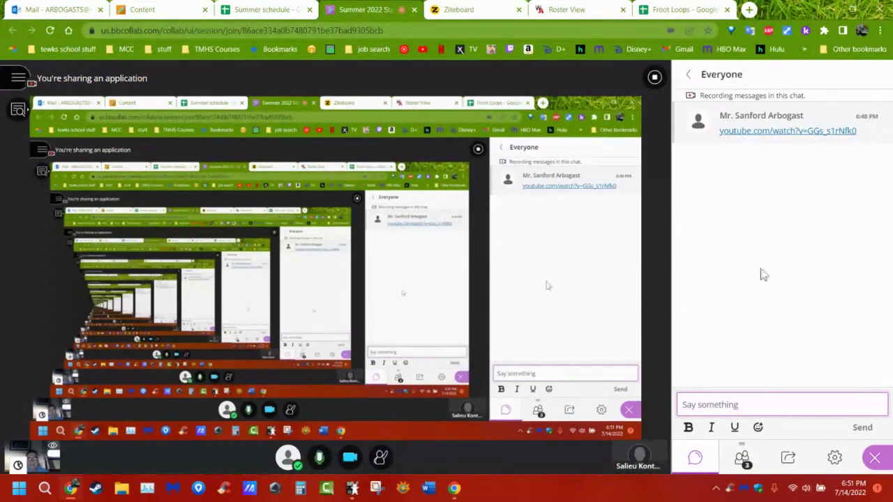
Return to the Summer schedule and review the Final Project, July 26, Test 4 Due and August 1 Final Due entries.
left_click(285, 11)
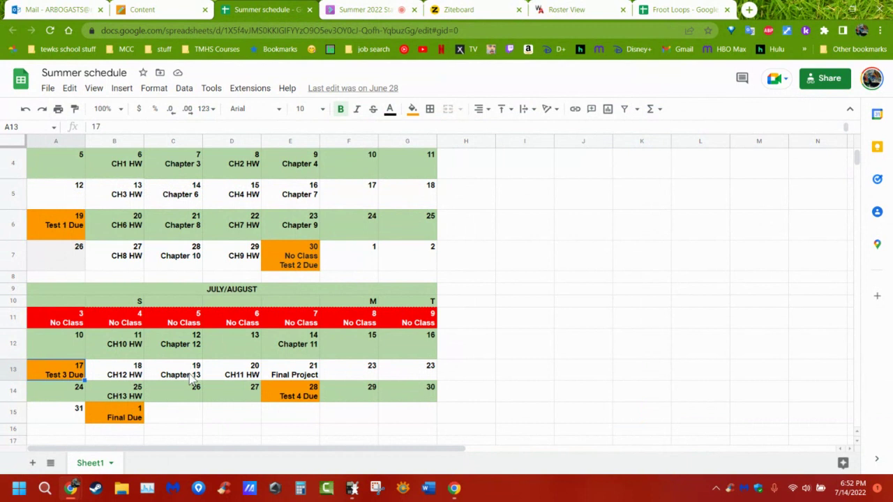
left_click(290, 375)
left_click(185, 400)
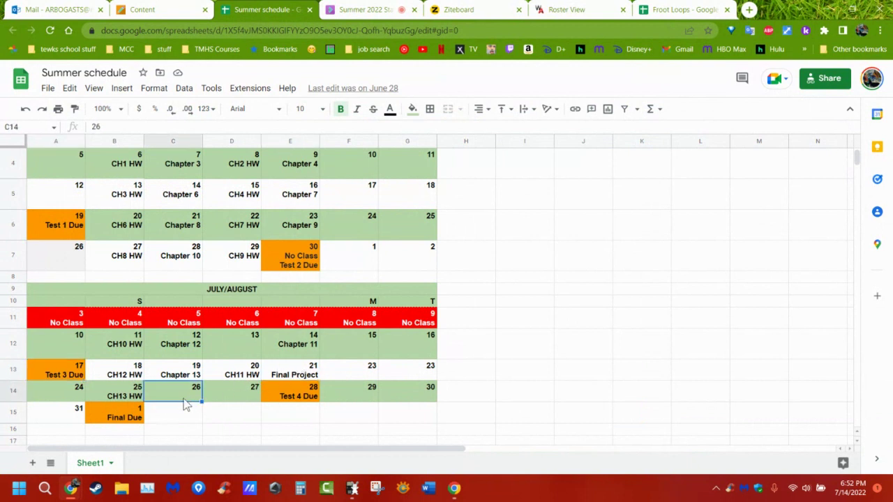
left_click(305, 397)
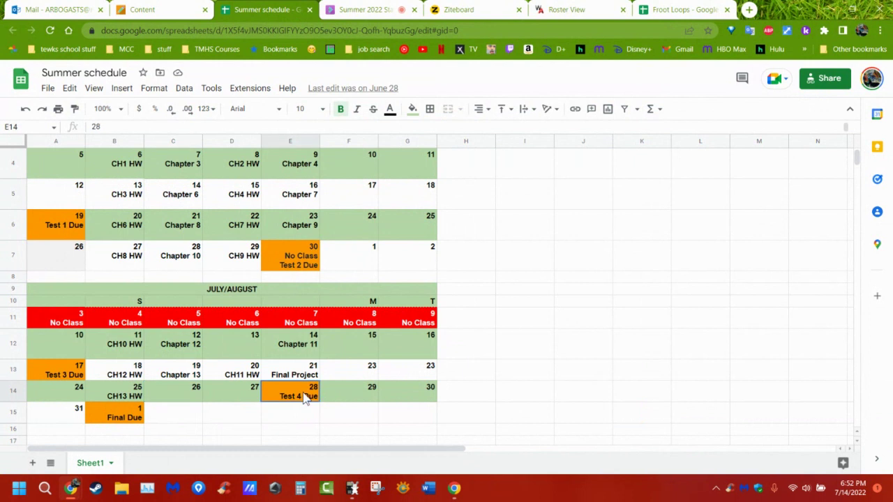
left_click(135, 416)
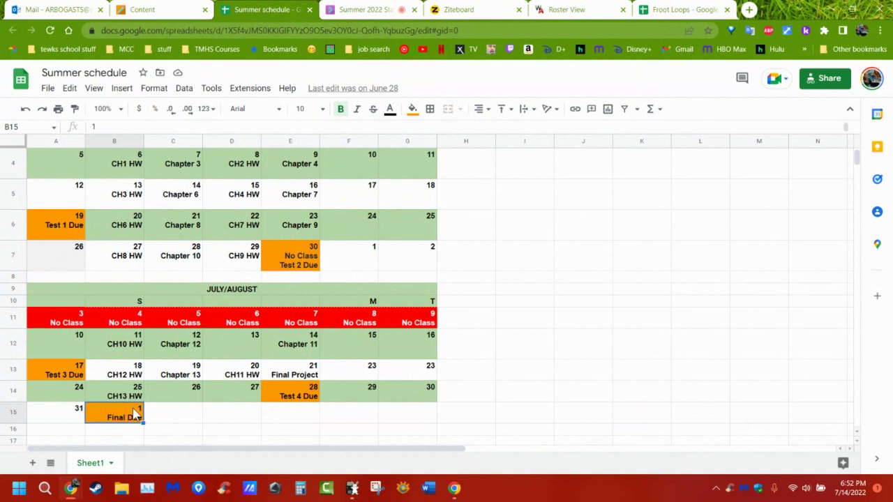
left_click(311, 399)
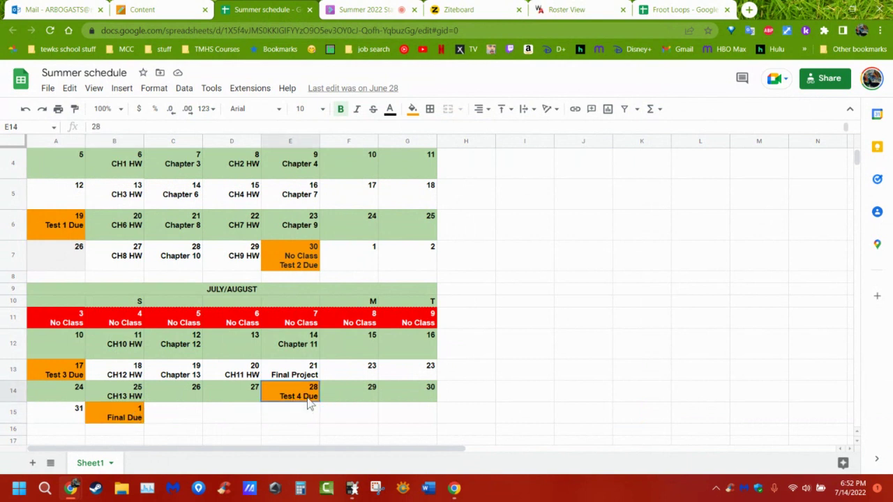
left_click(101, 417)
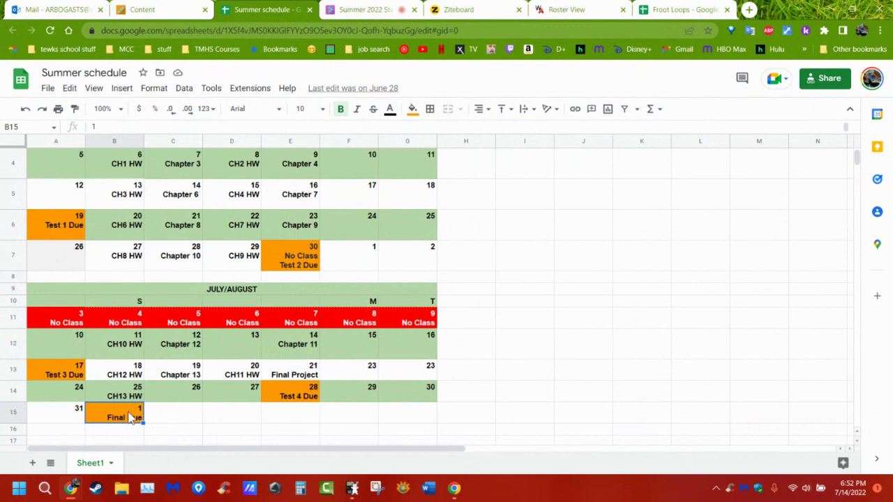
left_click(288, 395)
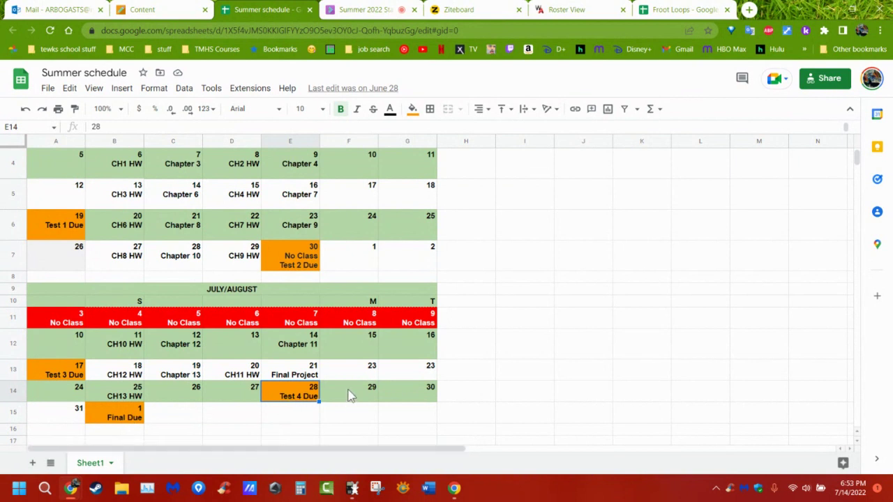
left_click(312, 375)
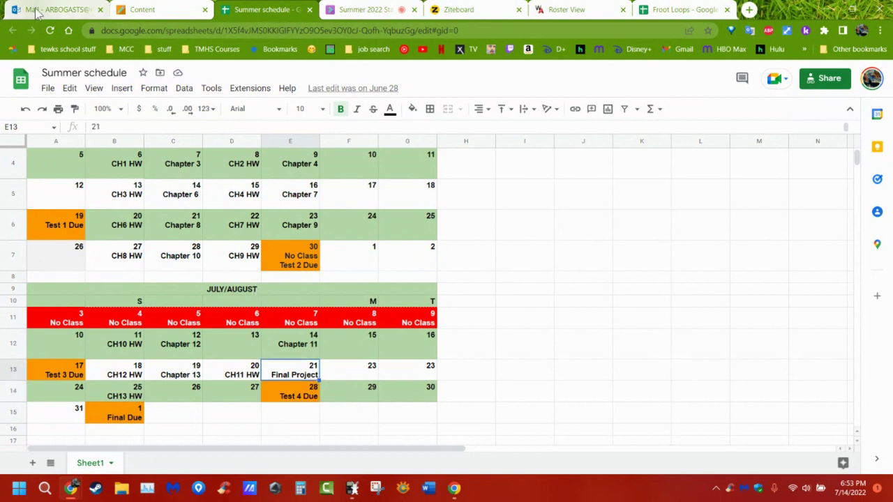
Switch to the mailbox and open the student's reply about the chapter 12 video.
left_click(56, 9)
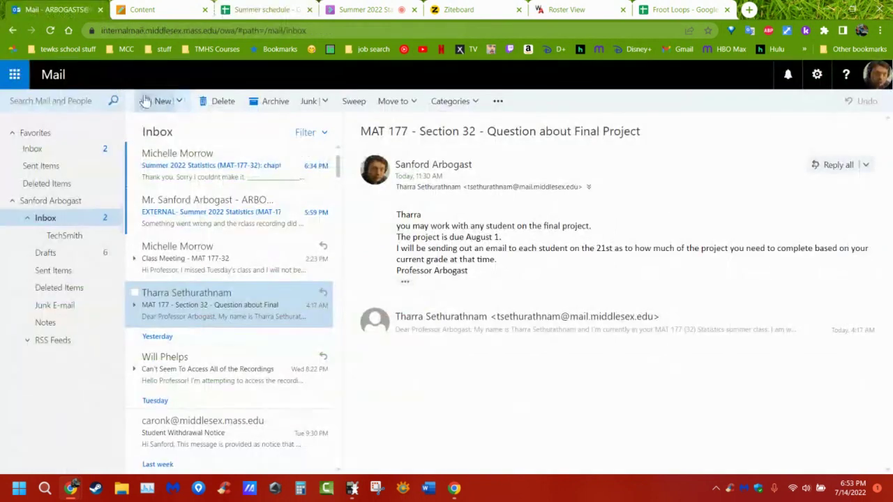
left_click(220, 171)
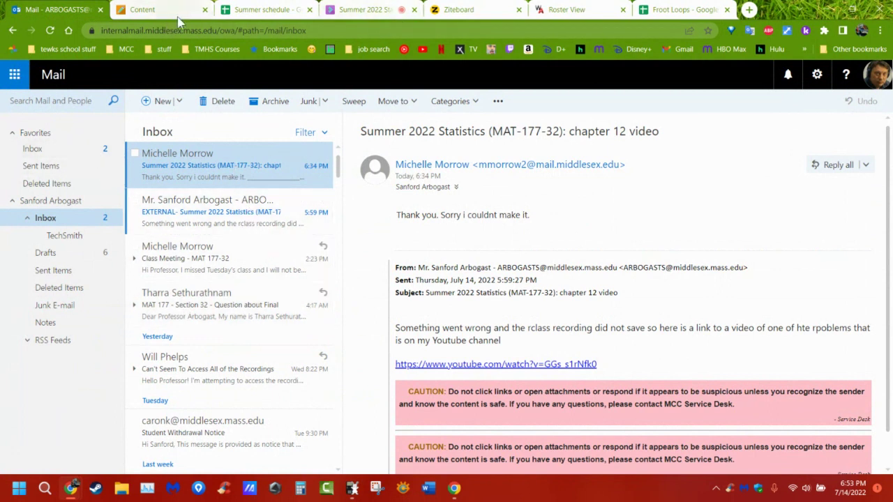
Switch to the WebAssign roster and highlight the last login dates of the two students who have never submitted work.
left_click(565, 10)
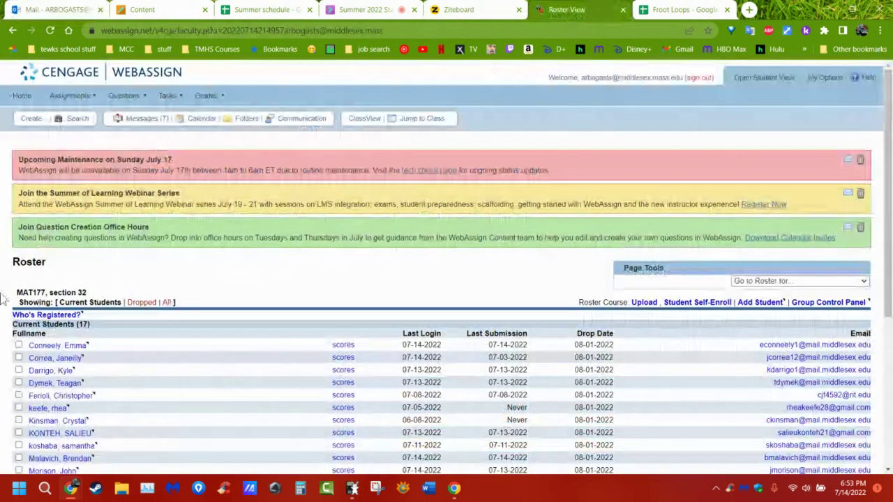
scroll(196, 300, "down", 2)
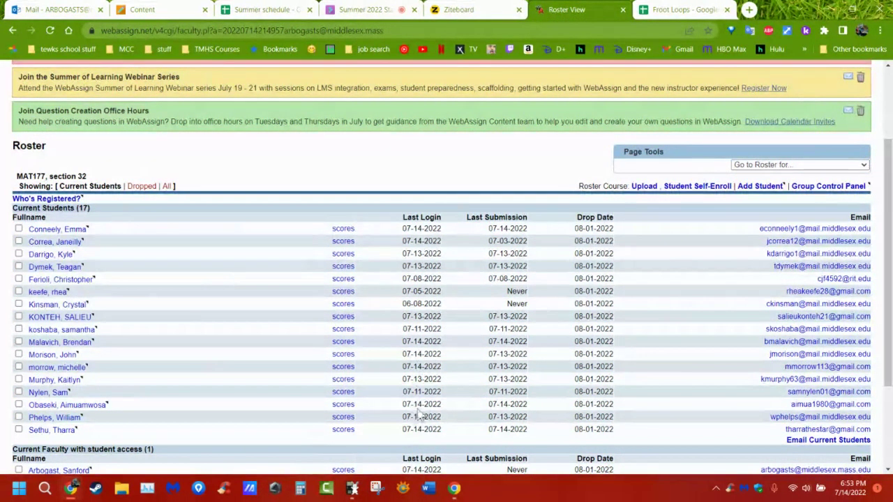
left_click_drag(433, 307, 399, 308)
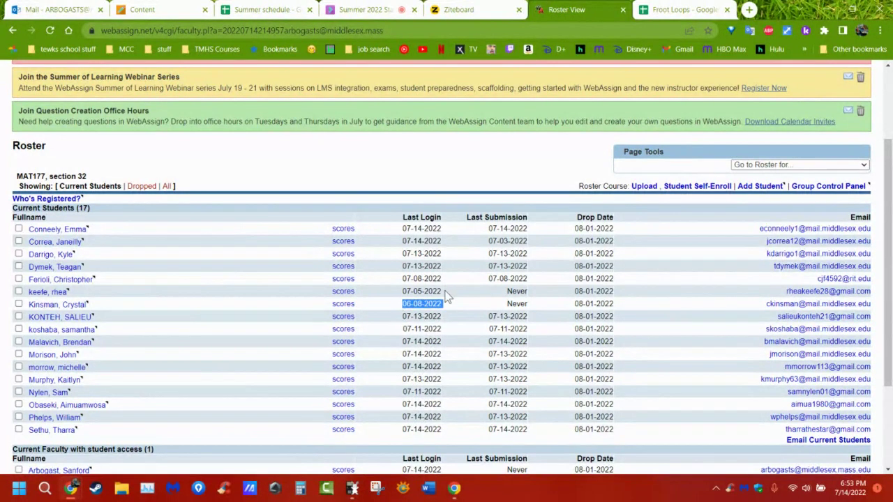
left_click_drag(448, 293, 401, 295)
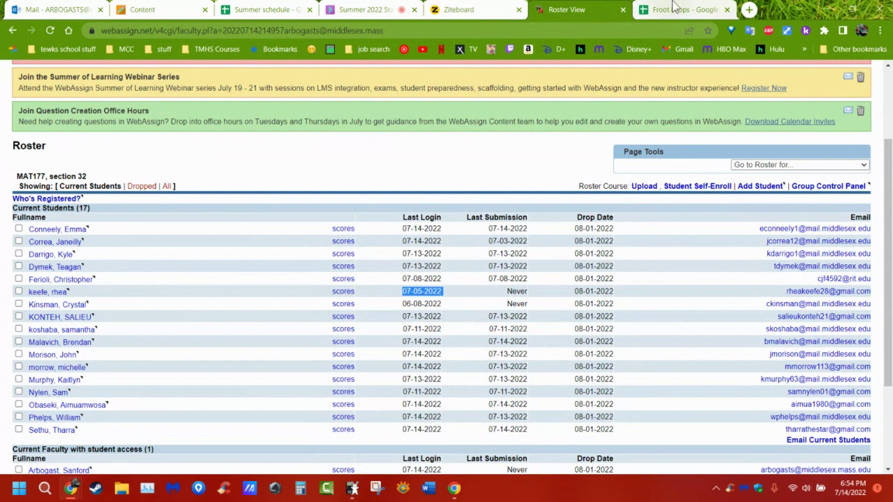
Open the unanswered Ask Your Teacher messages for MAT177, section 32, and look through the list.
scroll(256, 305, "up", 1)
scroll(256, 305, "up", 1)
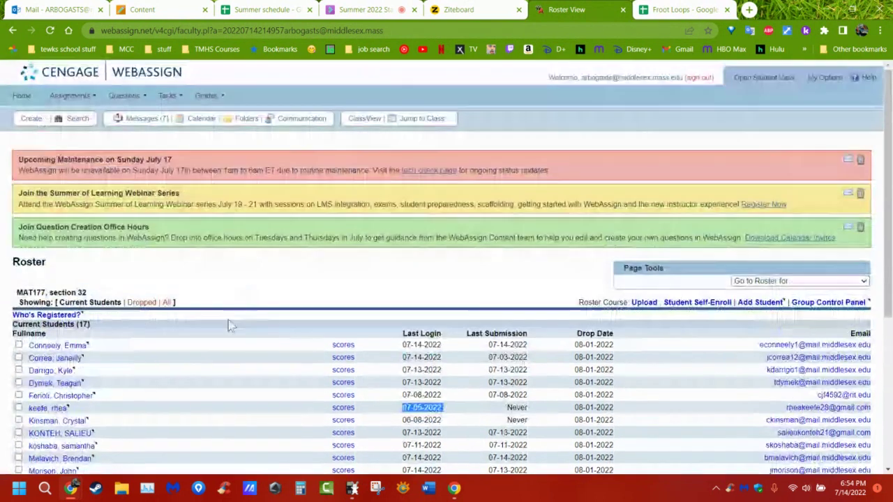
left_click(145, 120)
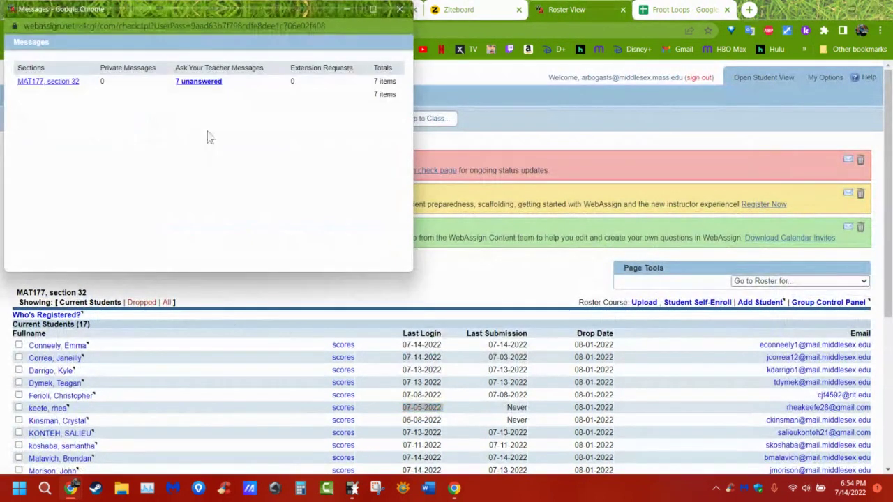
left_click(200, 81)
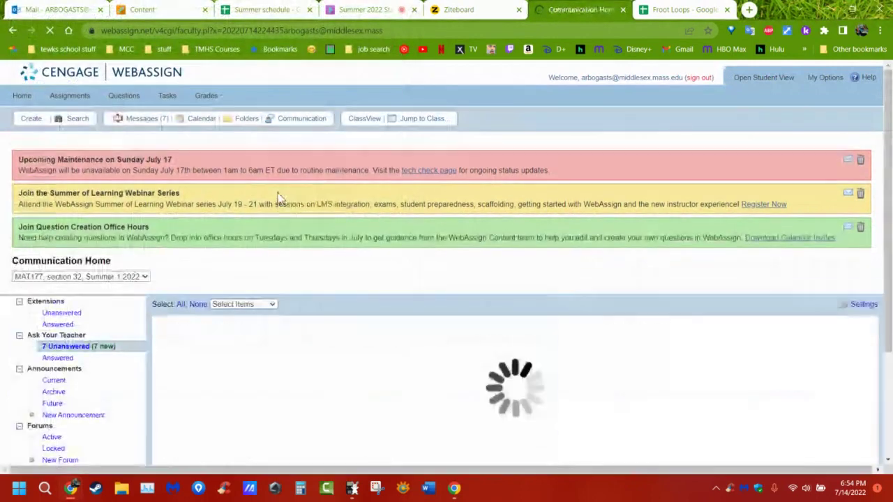
scroll(369, 267, "down", 1)
scroll(370, 267, "down", 1)
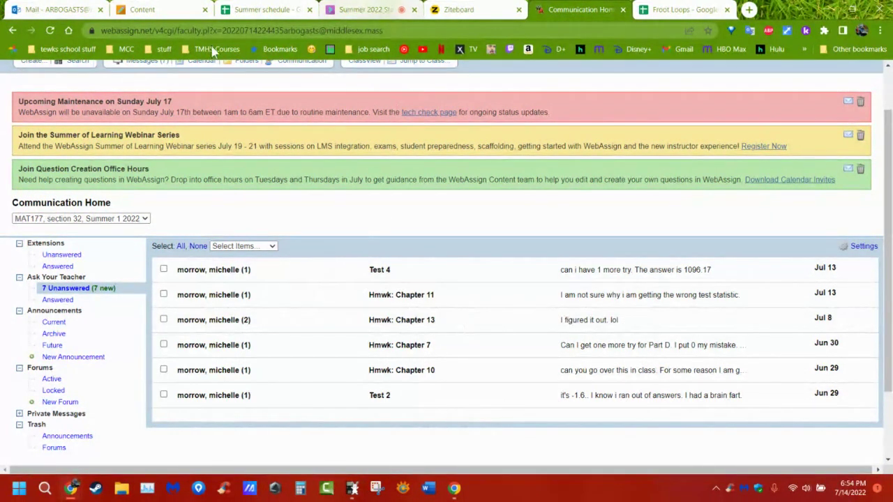
Switch to the Collaborate session and show the list of attendees.
left_click(366, 10)
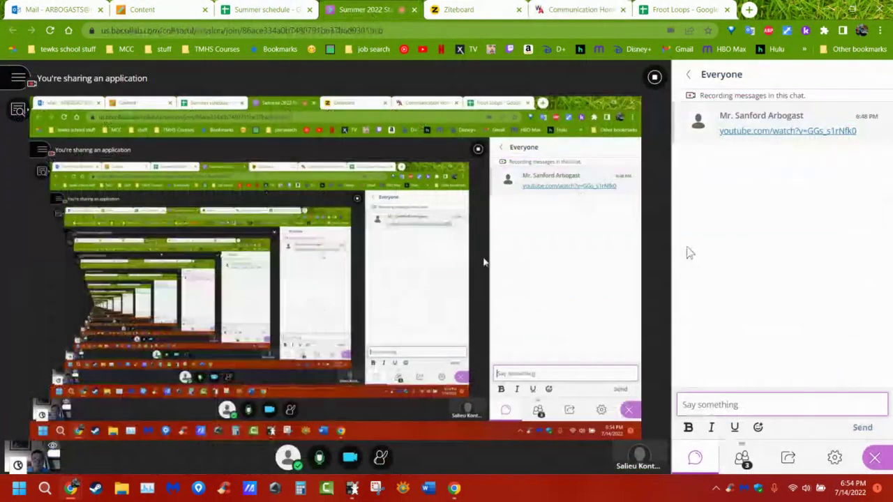
left_click(741, 456)
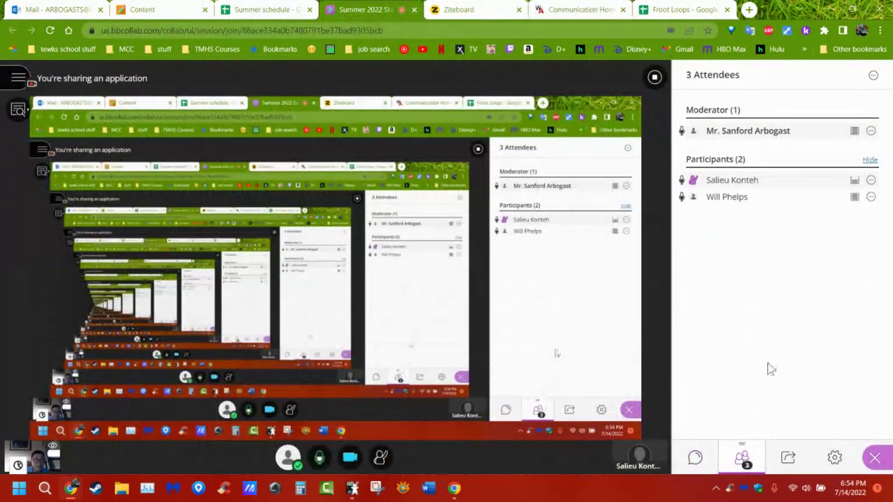